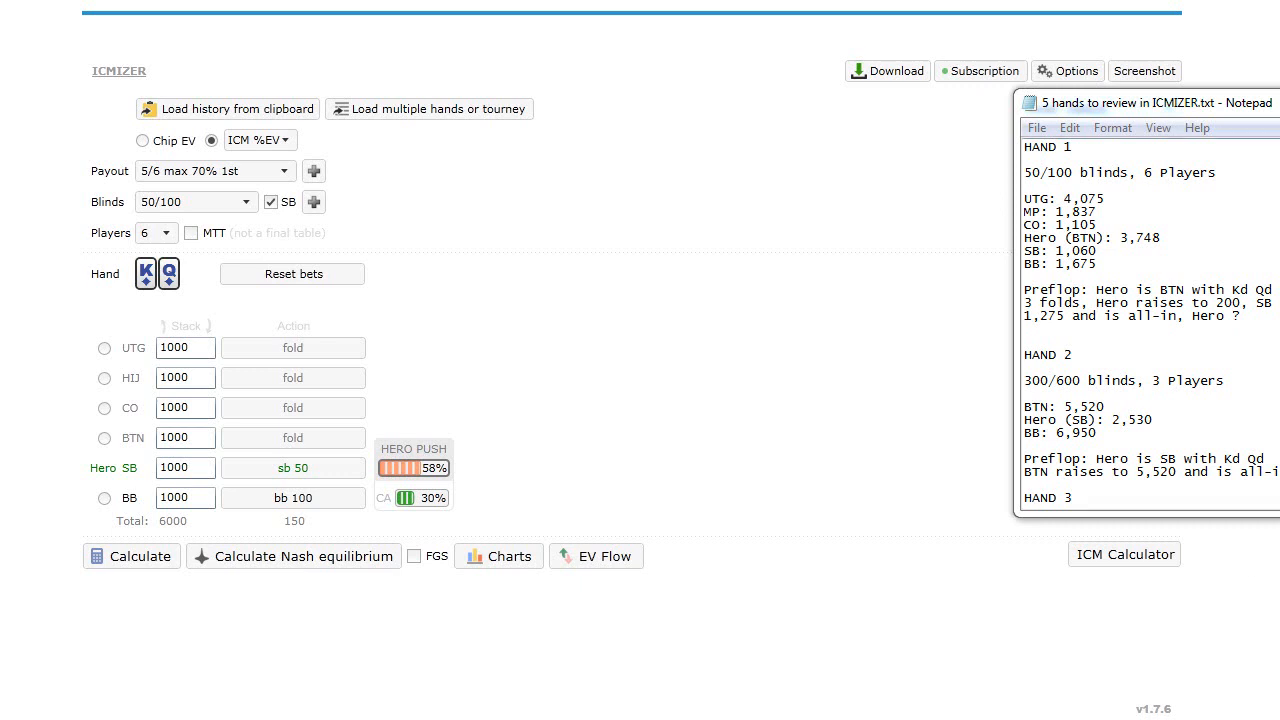
- Review the Hand 1 details in the notes and set the payout structure to Default 9/10 max
left_click_drag(1259, 316, 1032, 178)
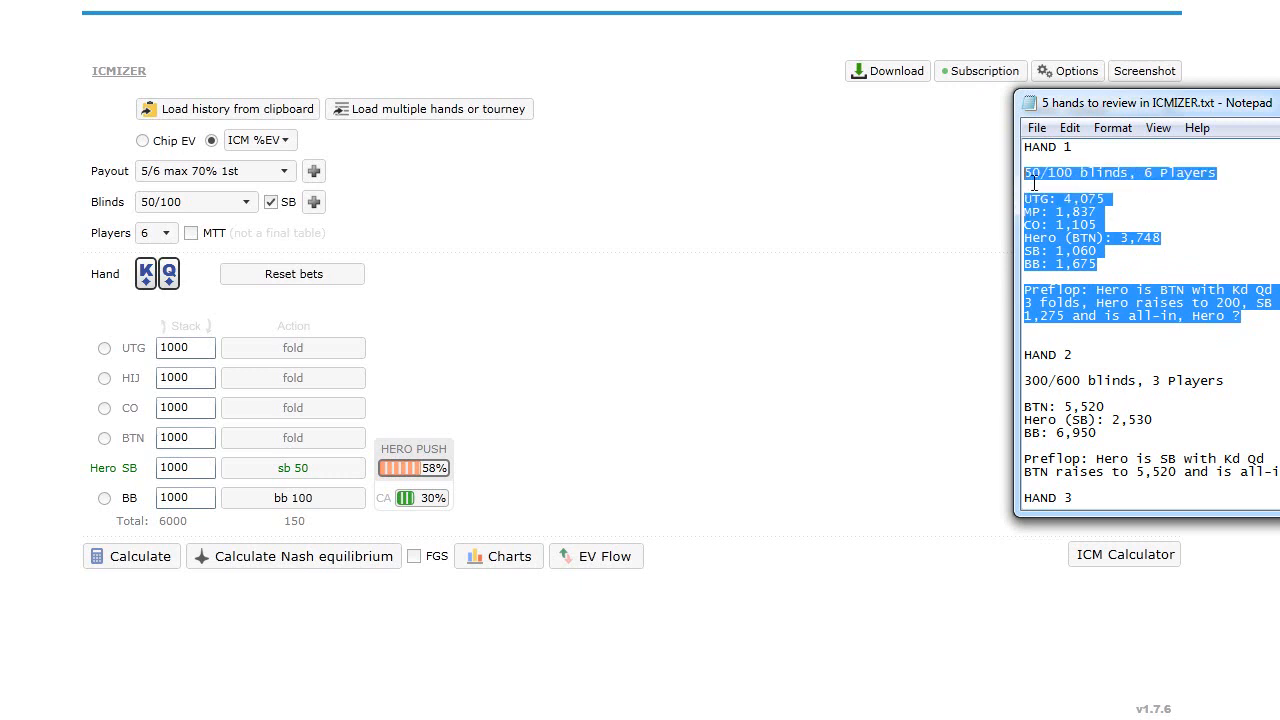
left_click(1085, 226)
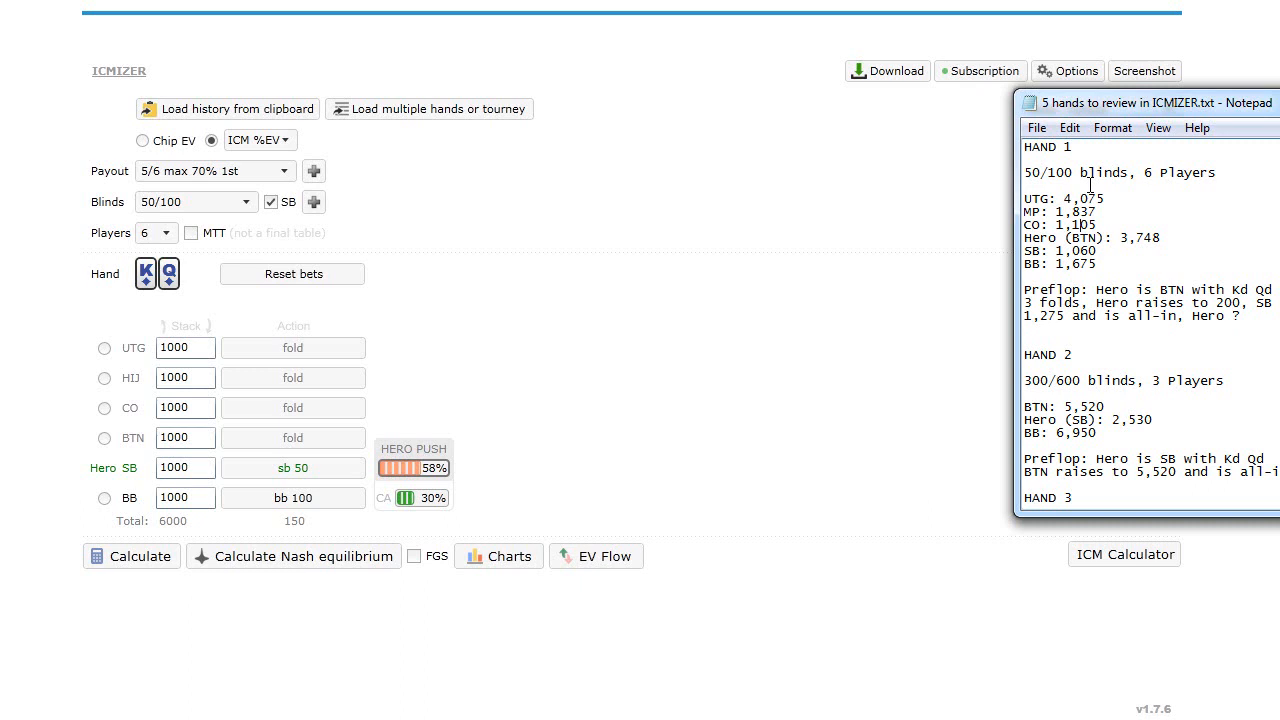
left_click(238, 172)
left_click(267, 196)
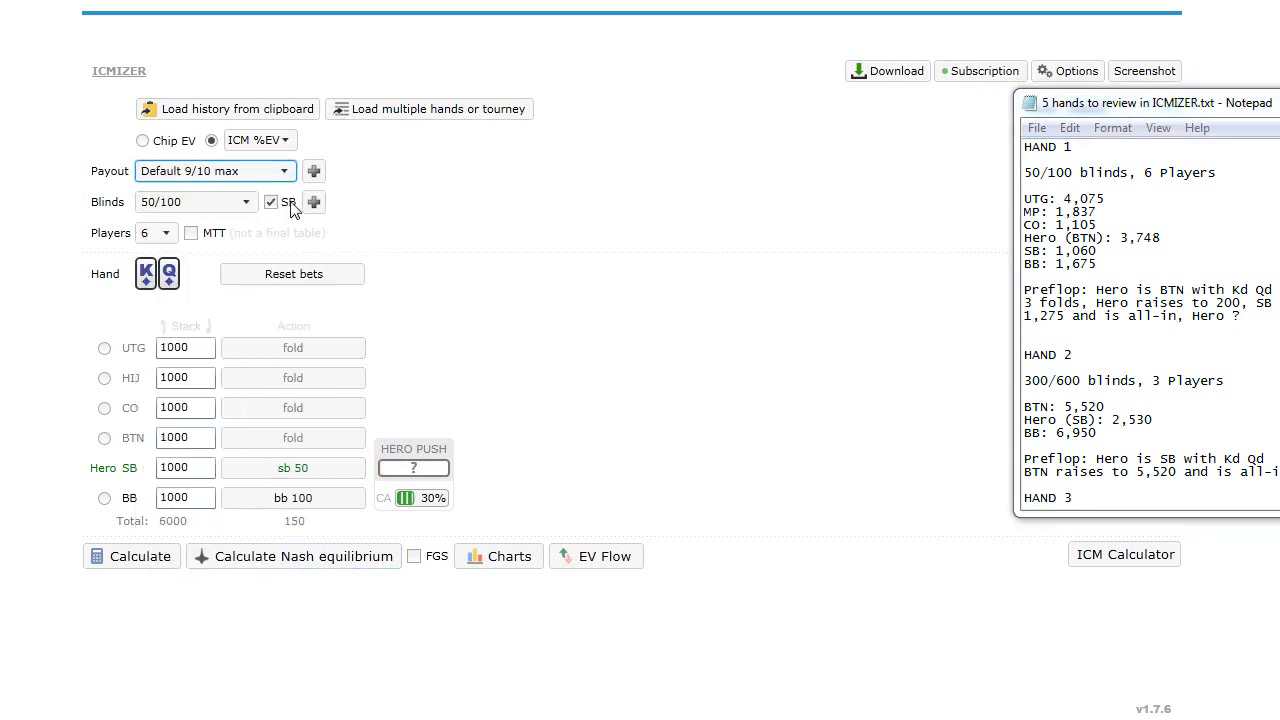
- Set the UTG player's stack to 4075
left_click(203, 350)
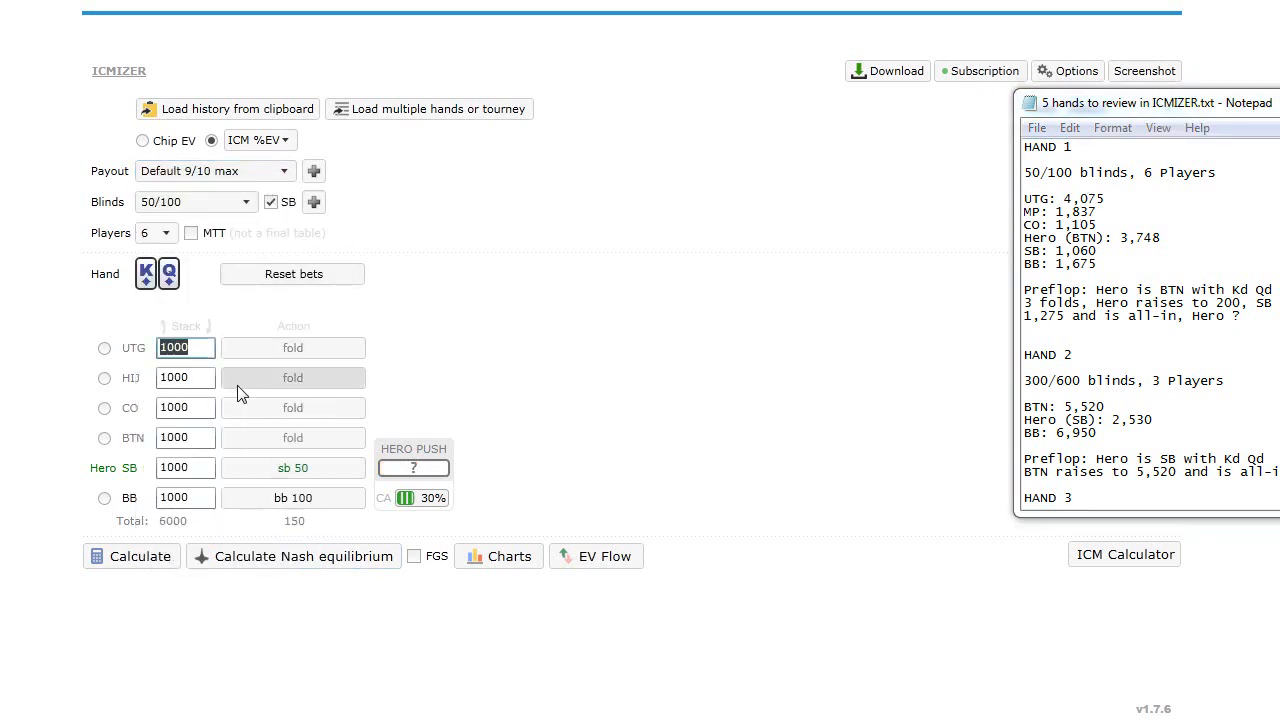
type("4075")
key("BackSpace")
key("BackSpace")
key("BackSpace")
type("075")
key("Tab")
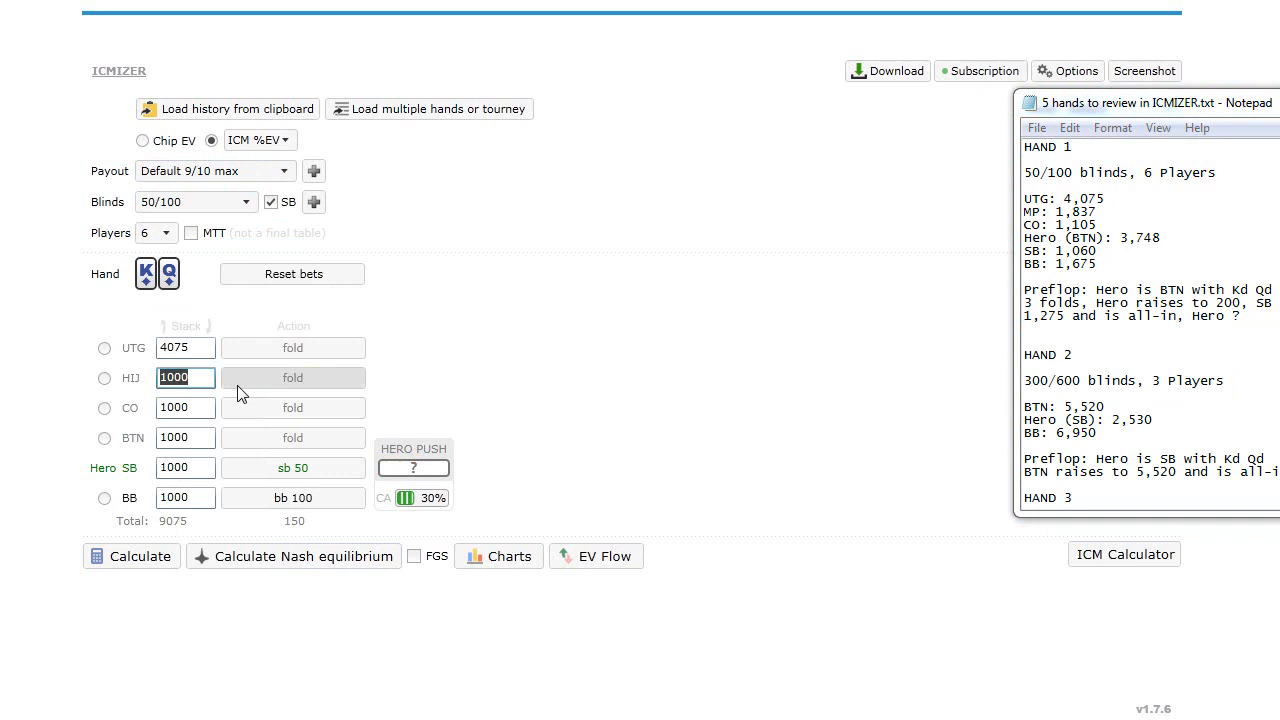
- Set the HIJ stack to 1837 and the CO stack to 1105
type("187")
key("BackSpace")
type("37")
key("Tab")
type("1105")
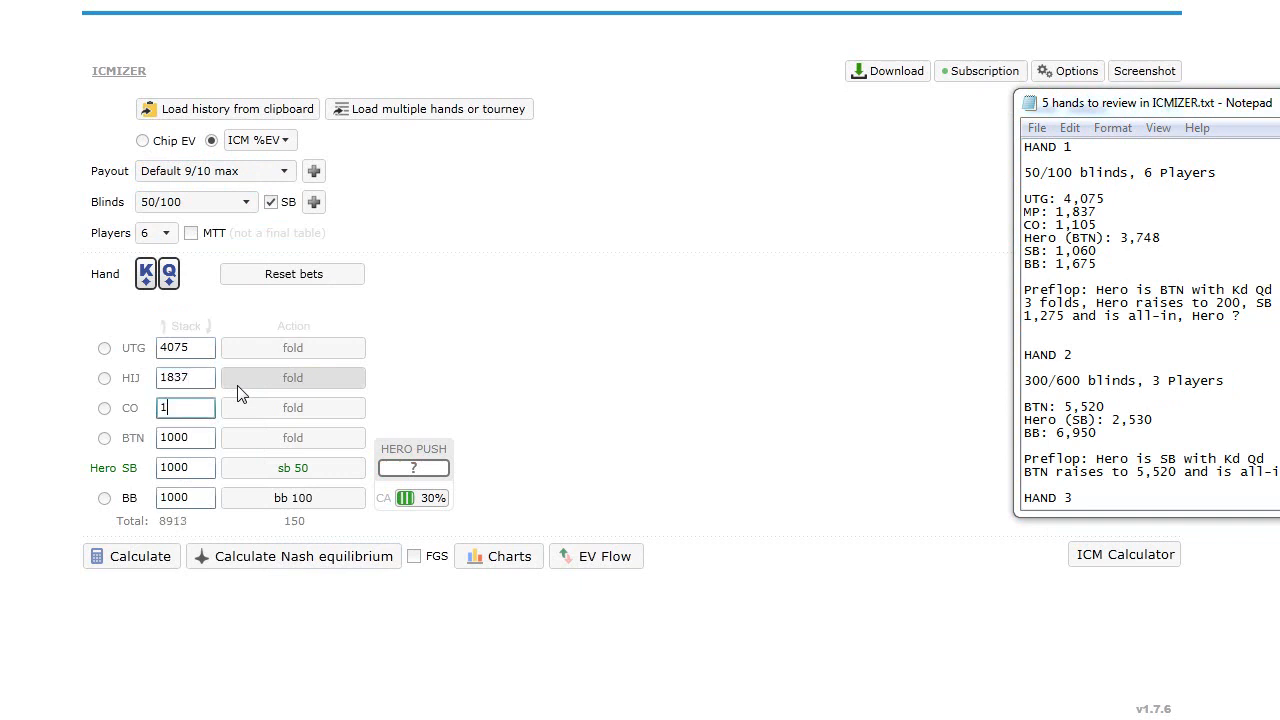
key("Tab")
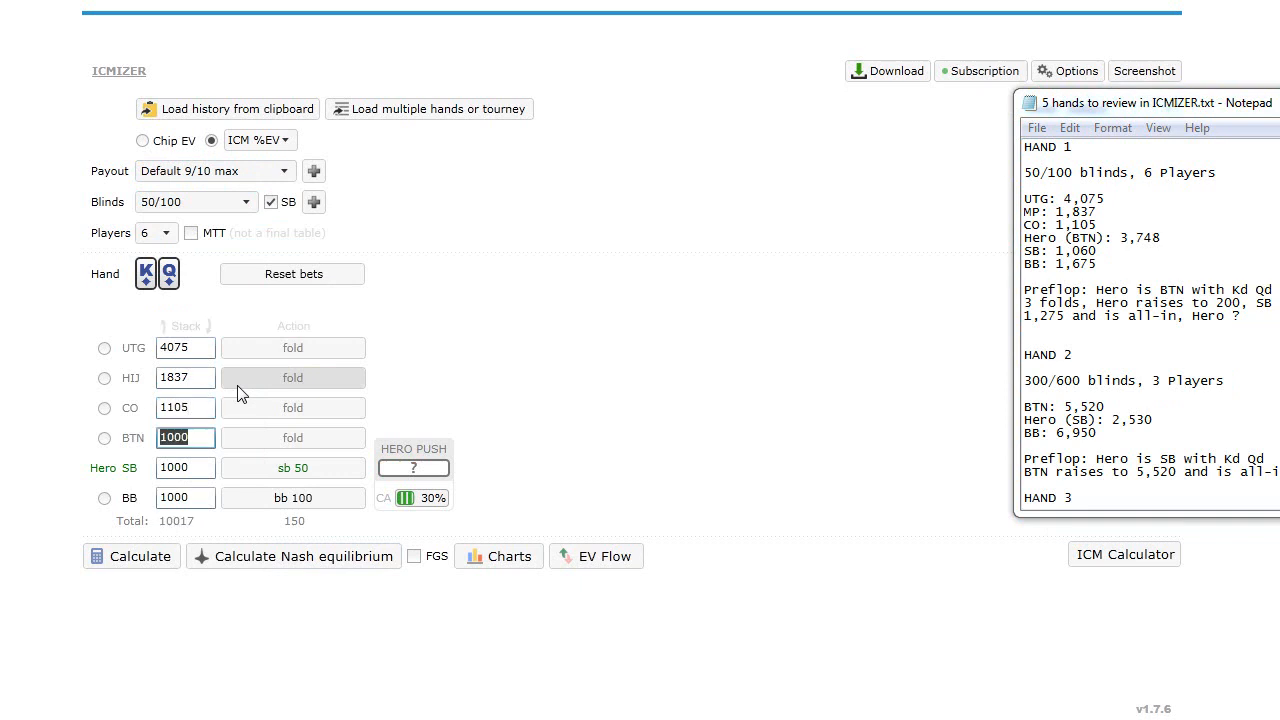
- Set the BTN stack to 3748, the SB stack to 1060 and the BB stack to 1675
type("3748")
key("Tab")
type("1060")
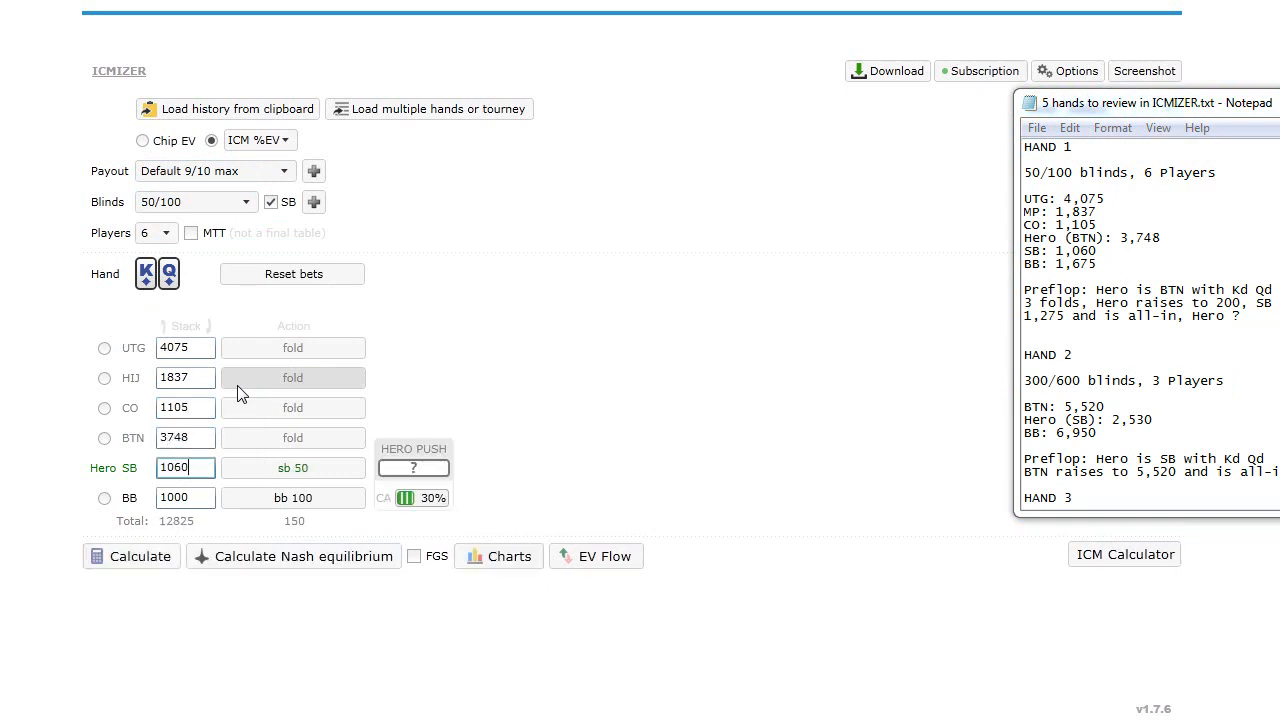
key("Tab")
type("1675")
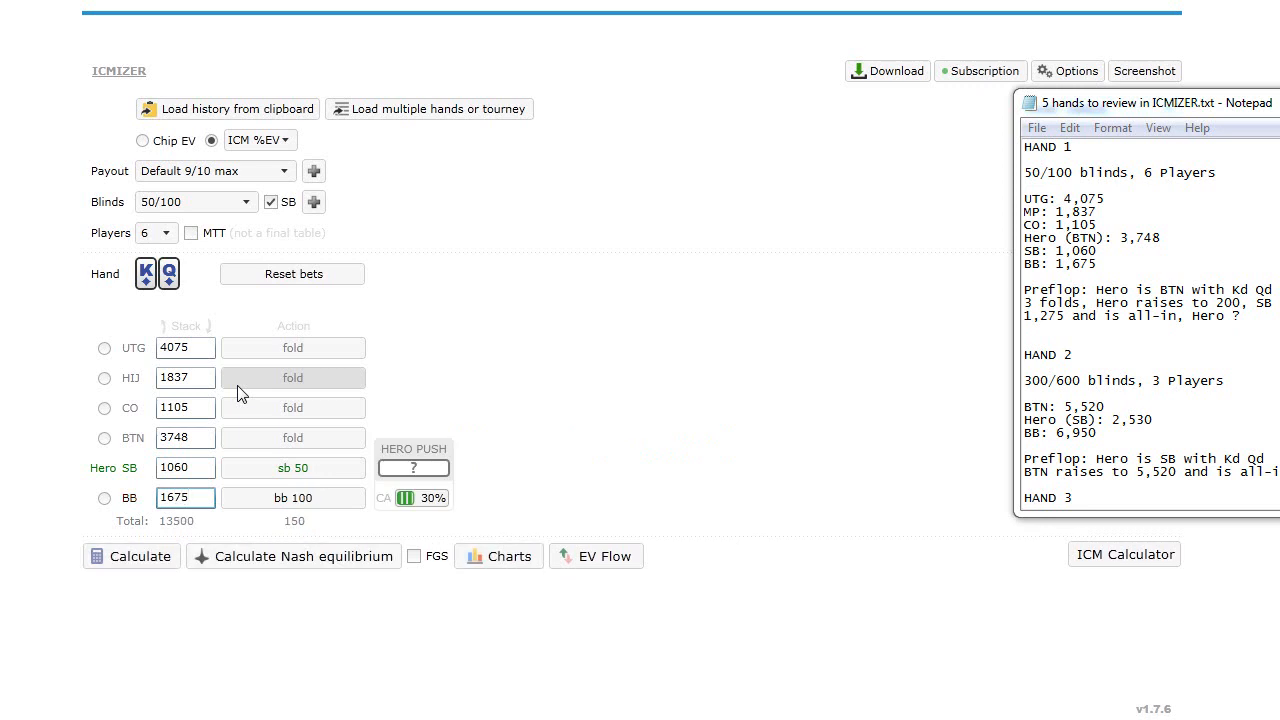
- Make the BTN player Hero with a bet of 200 and have the BB push 1675
left_click(104, 438)
left_click(230, 445)
left_click(419, 475)
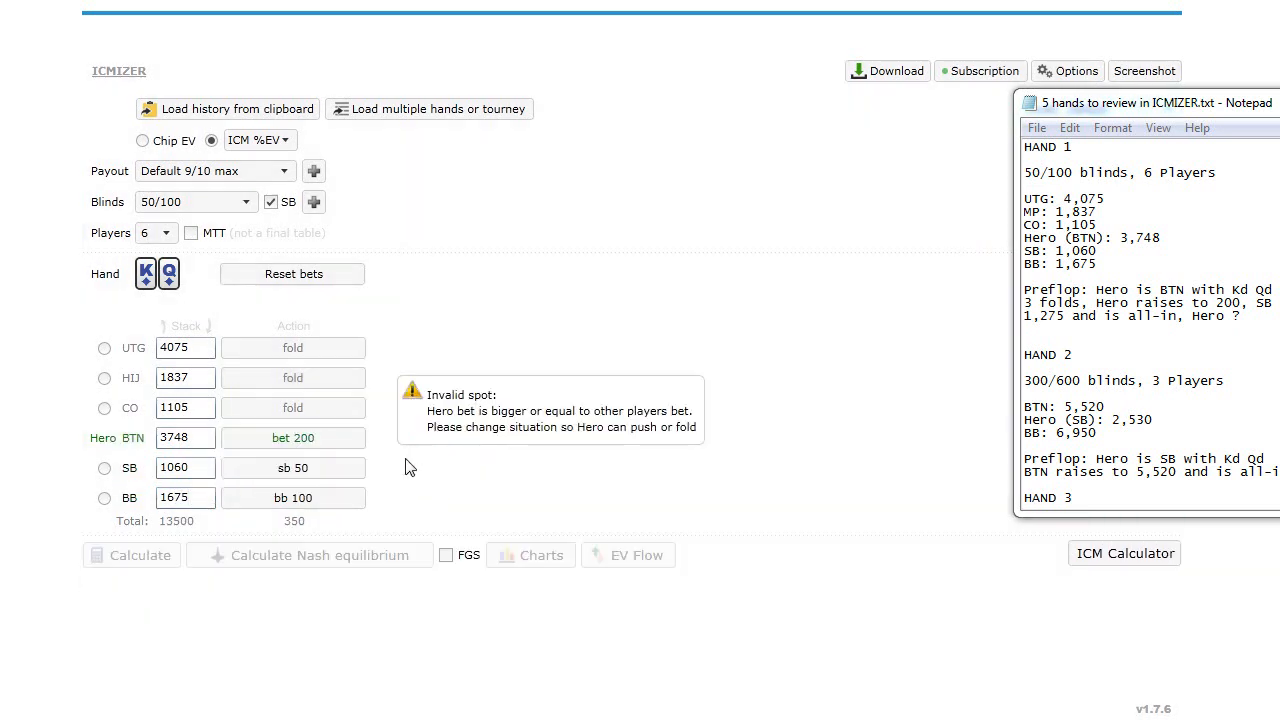
left_click(300, 499)
left_click(370, 508)
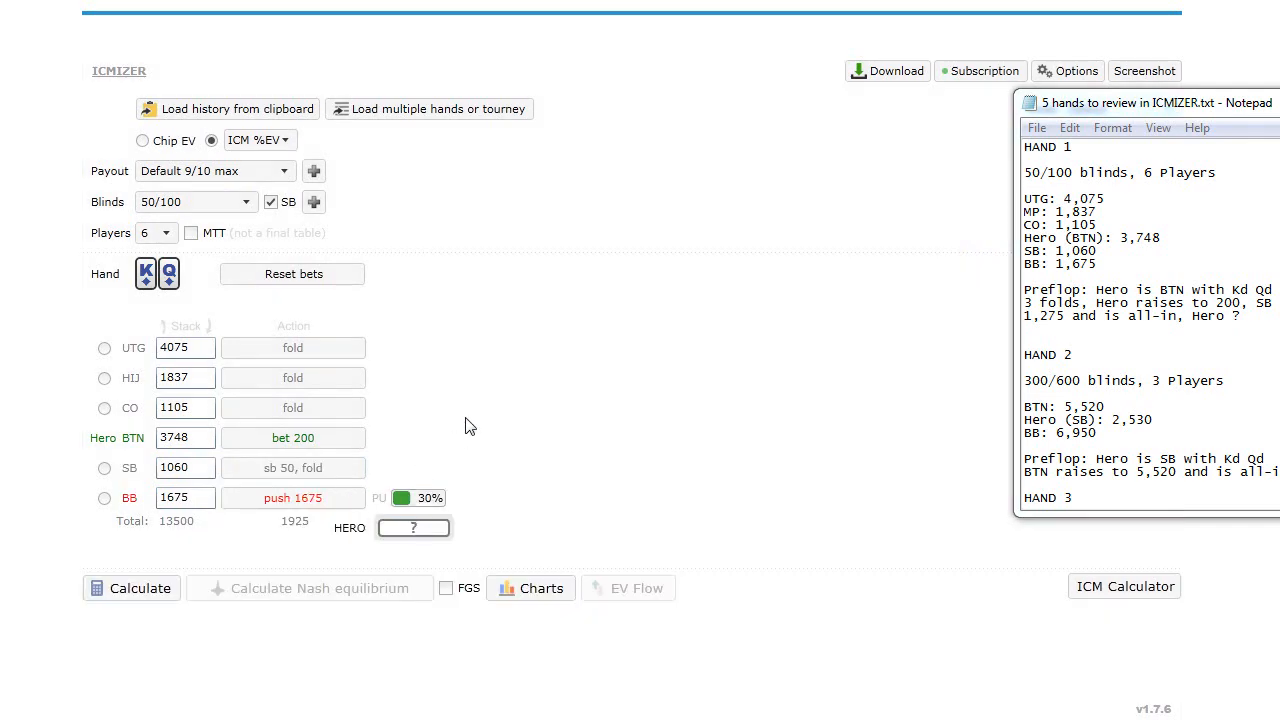
- Narrow the BB's push range to 10% (55+,A8s+,ATo+,KQs) and calculate the spot with Hero holding suited king-queen
left_click(430, 499)
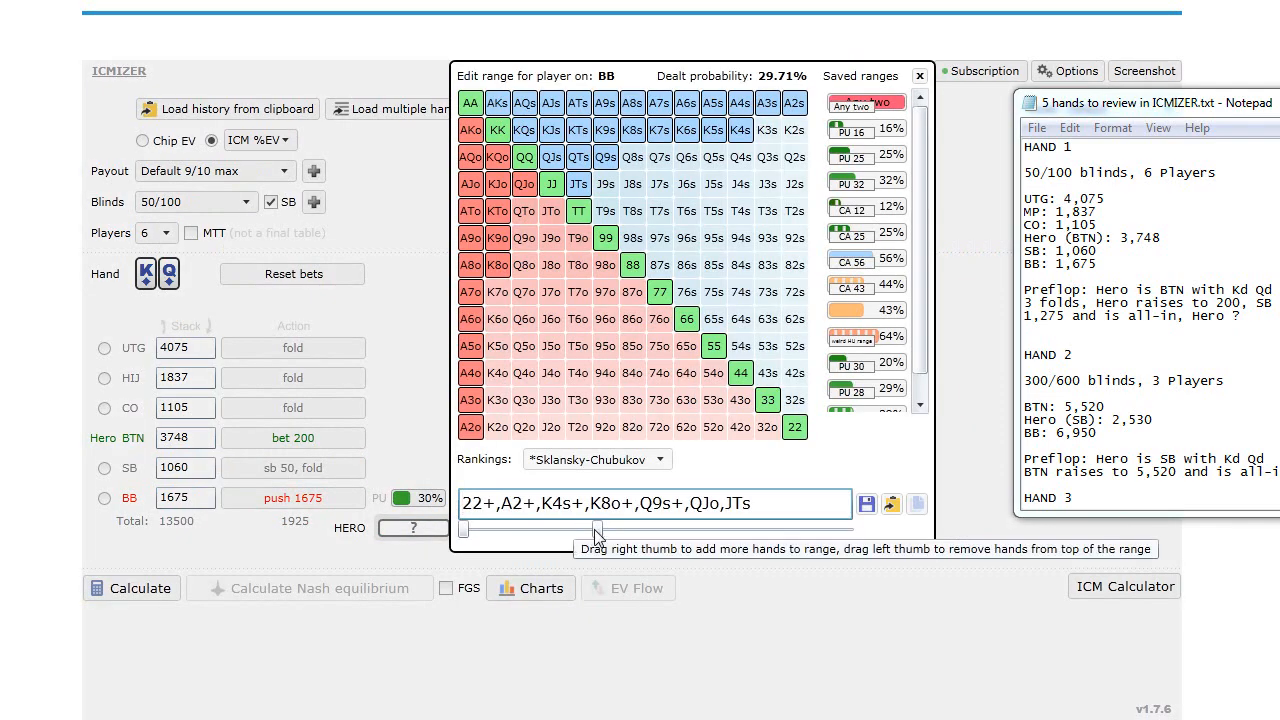
left_click_drag(590, 533, 516, 535)
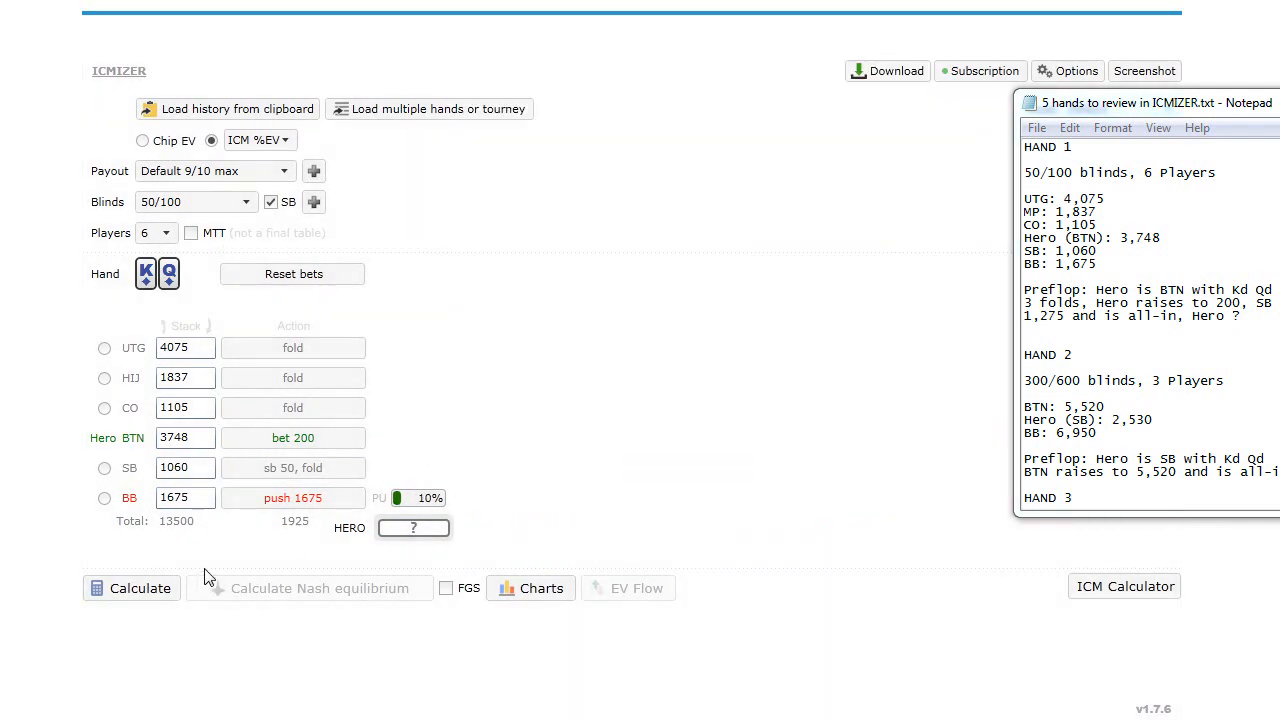
left_click(164, 280)
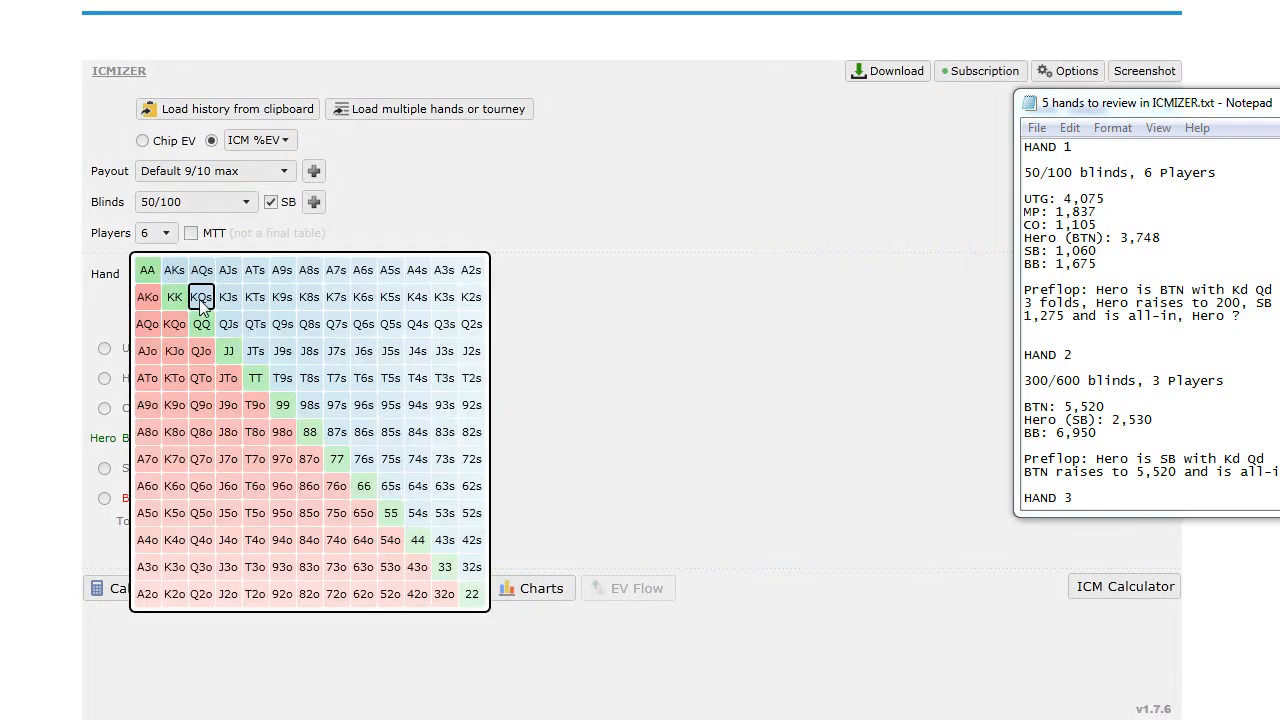
left_click(244, 294)
left_click(152, 596)
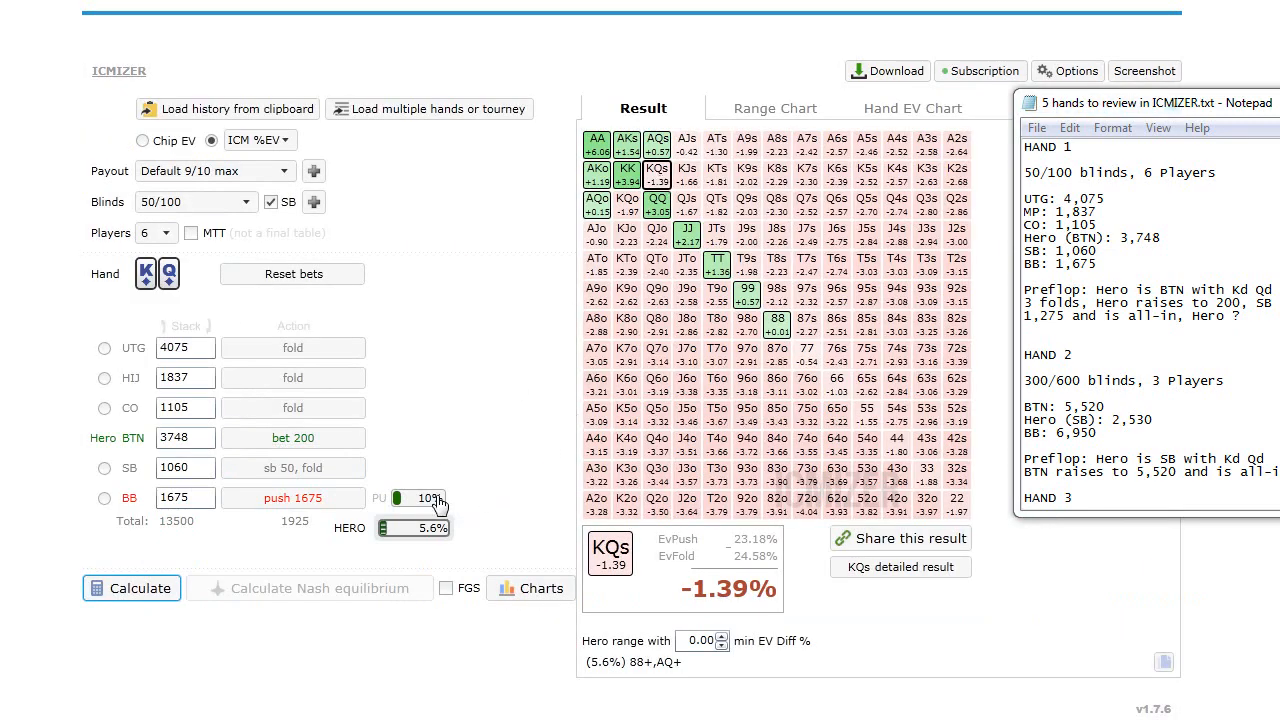
- Widen the BB's push range to 30% (22+,A2+,K4s+,K8o+,Q9s+,QJo,JTs) and recalculate Hero's result
mouse_move(428, 503)
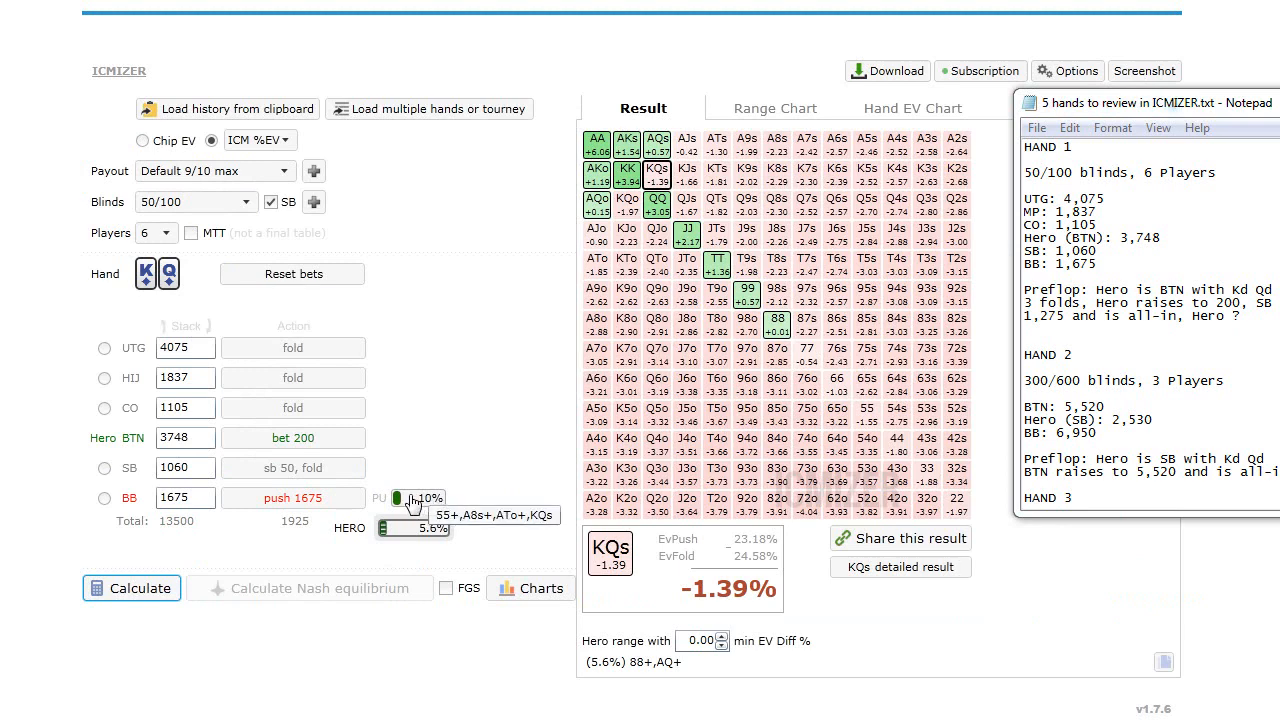
left_click(421, 503)
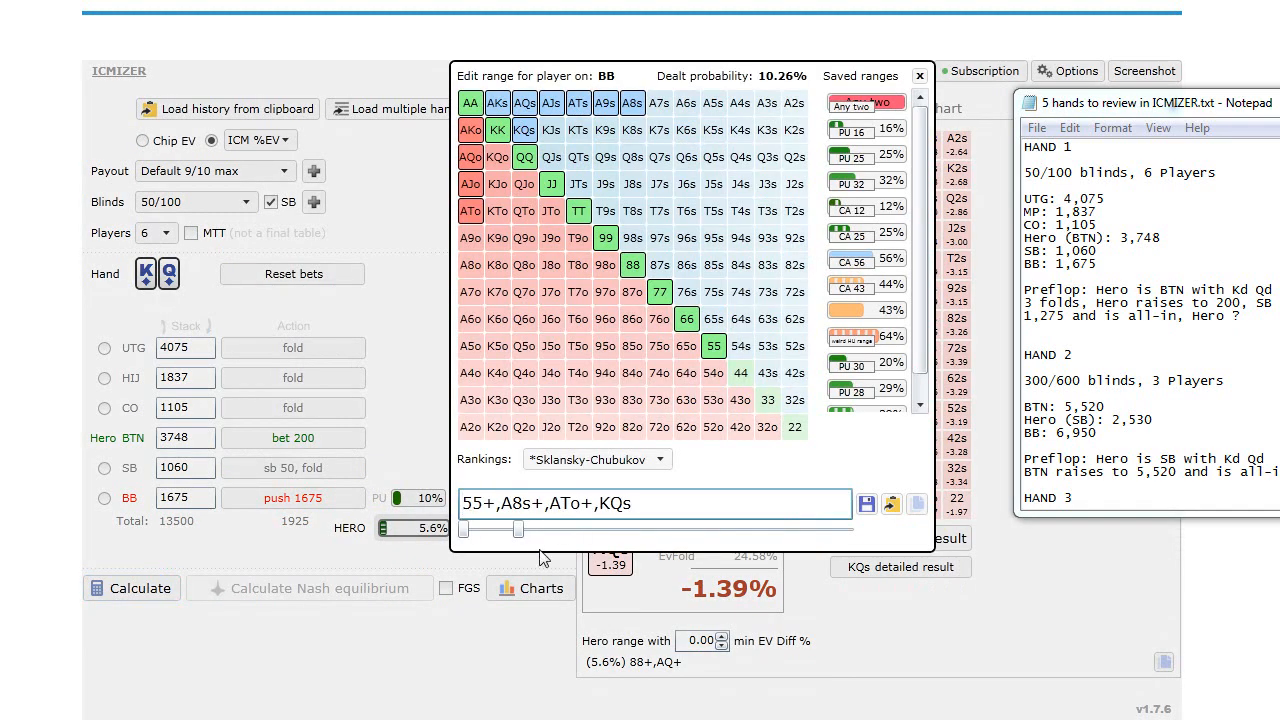
left_click_drag(515, 531, 602, 541)
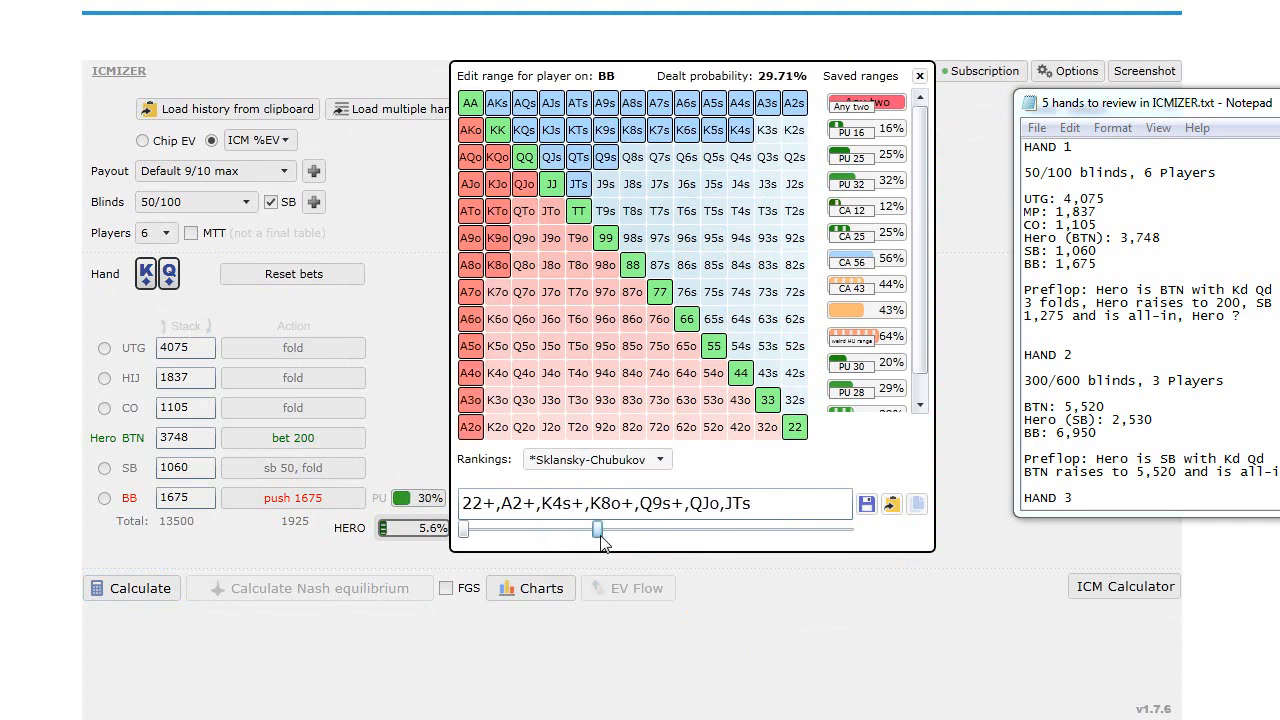
left_click(140, 588)
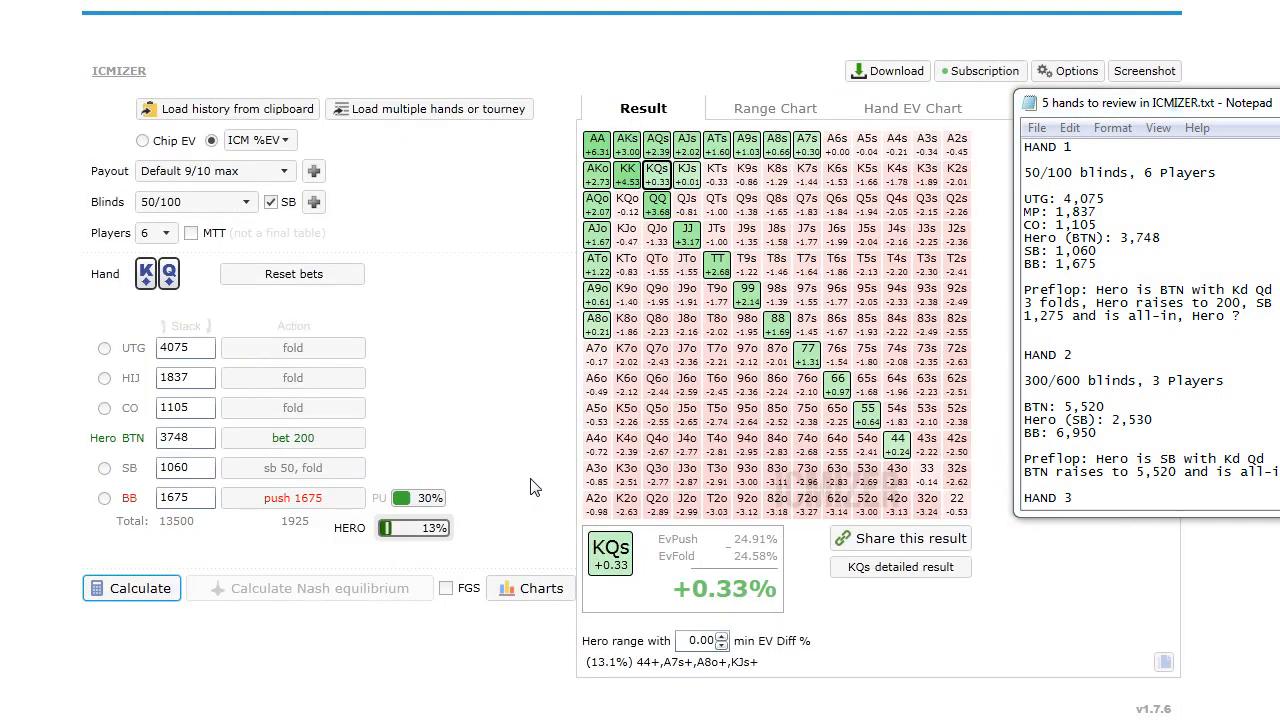
- Remove K8s to K4s, A5o to A2o and KTo to K8o from the BB's push range
mouse_move(428, 503)
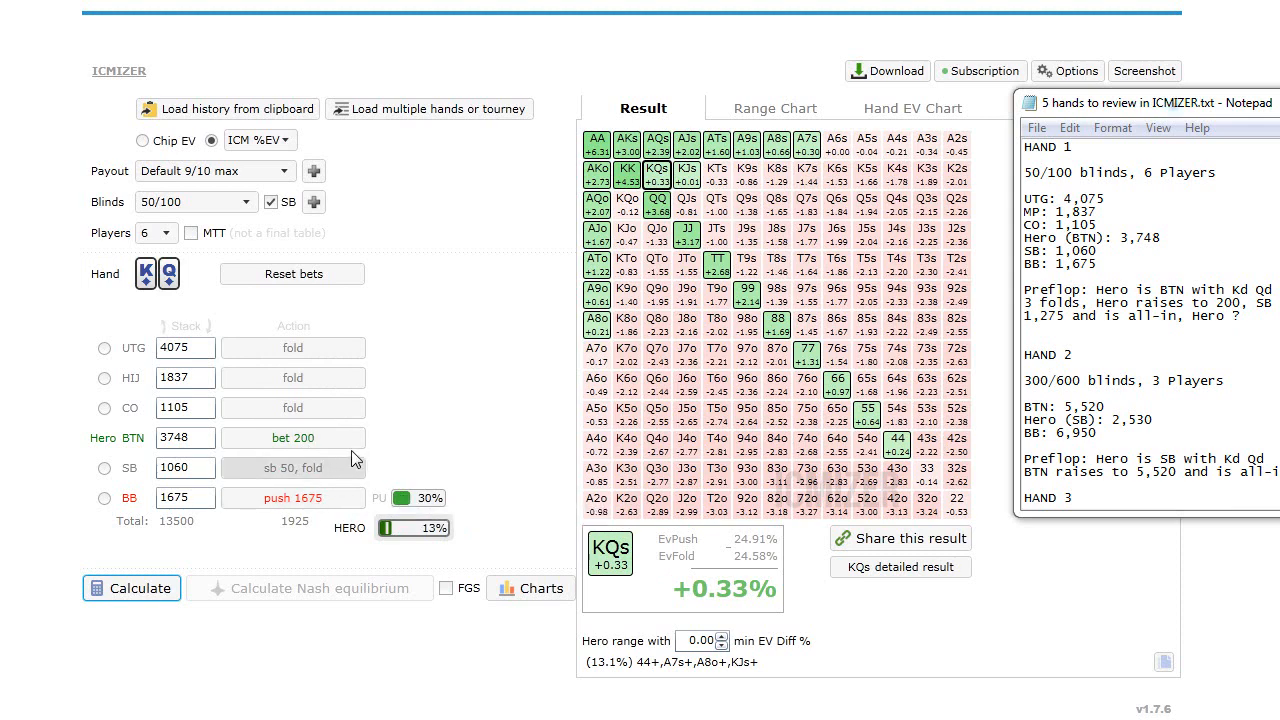
left_click(424, 507)
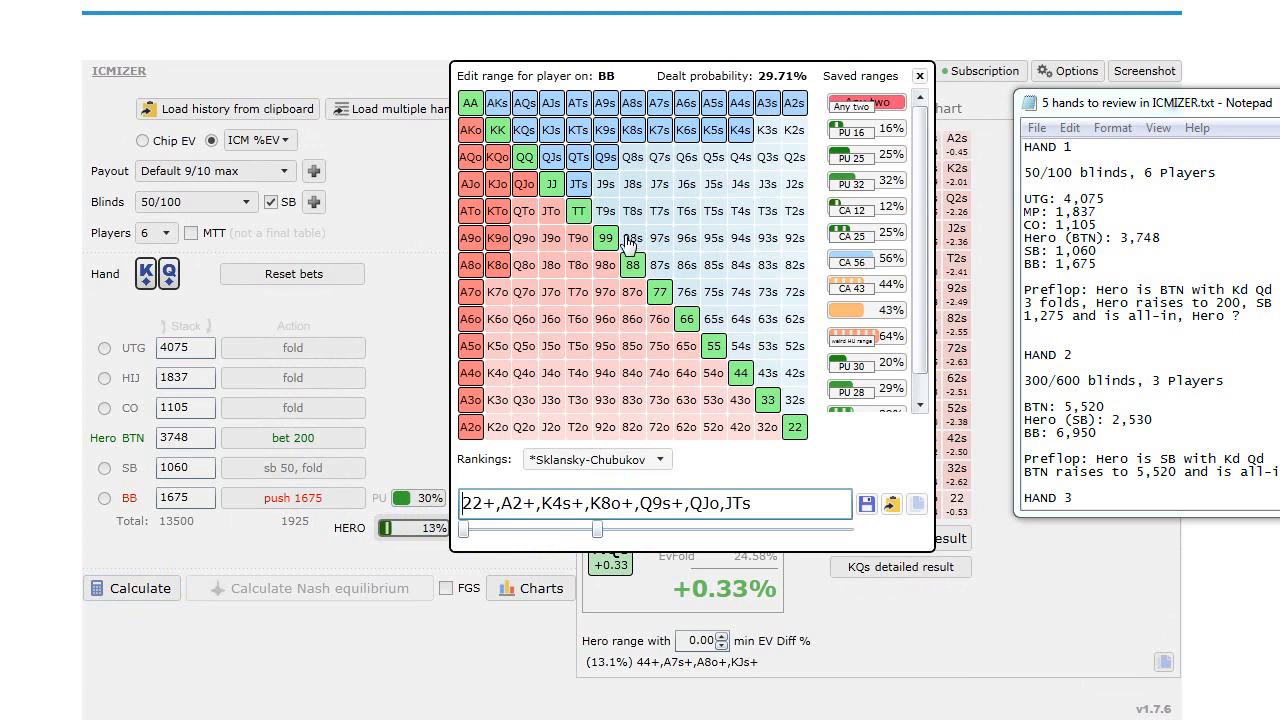
left_click_drag(635, 138, 748, 138)
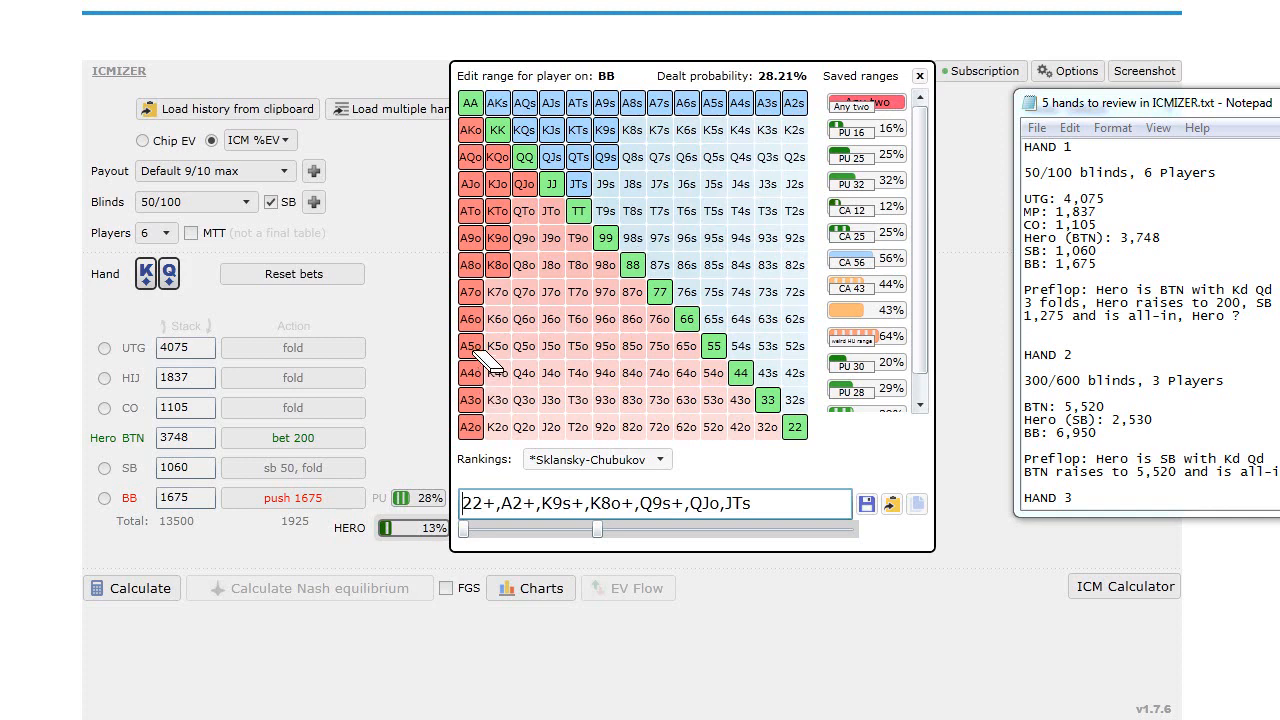
mouse_move(474, 346)
left_mouse_down()
mouse_move(478, 428)
mouse_move(505, 428)
left_mouse_up()
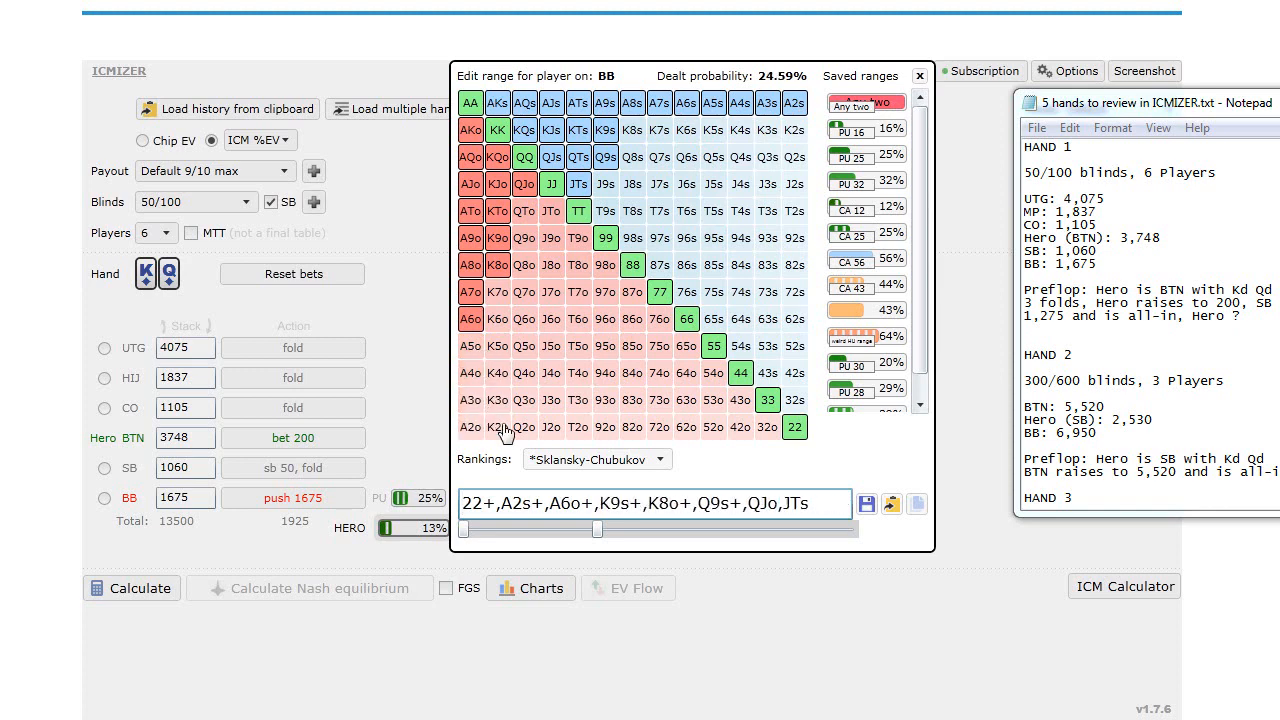
left_click_drag(497, 212, 505, 268)
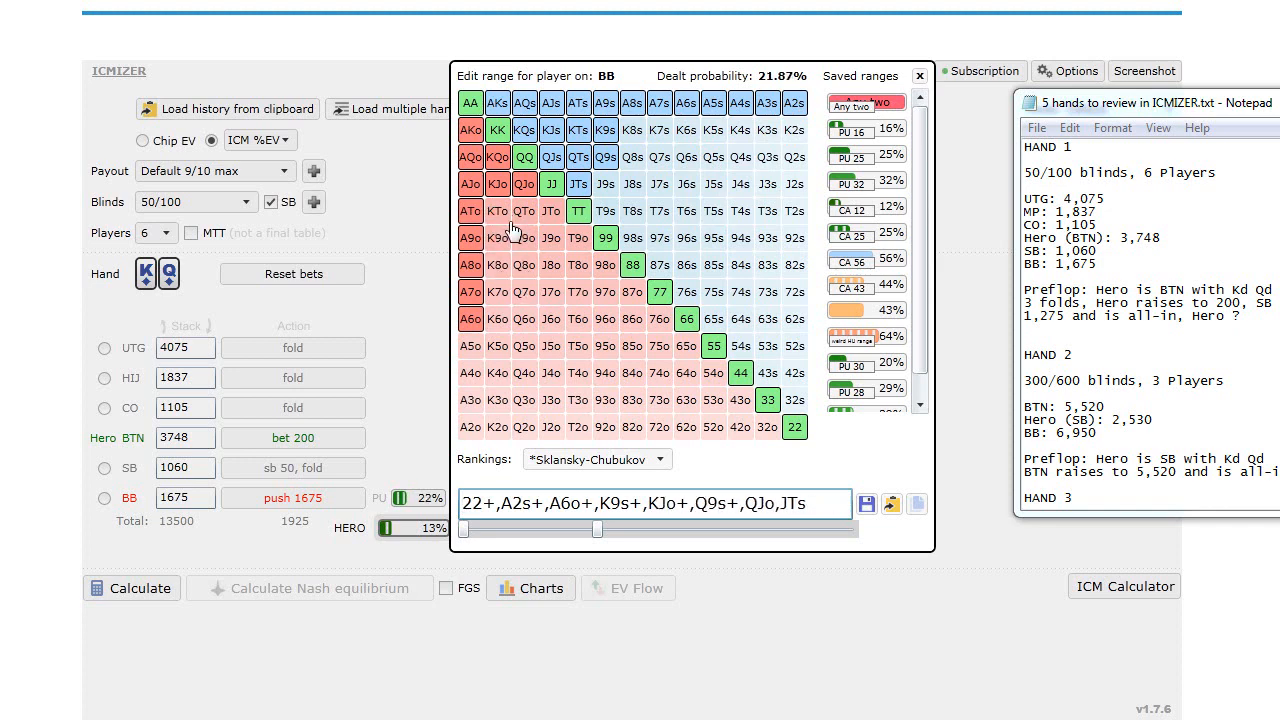
left_click(580, 184)
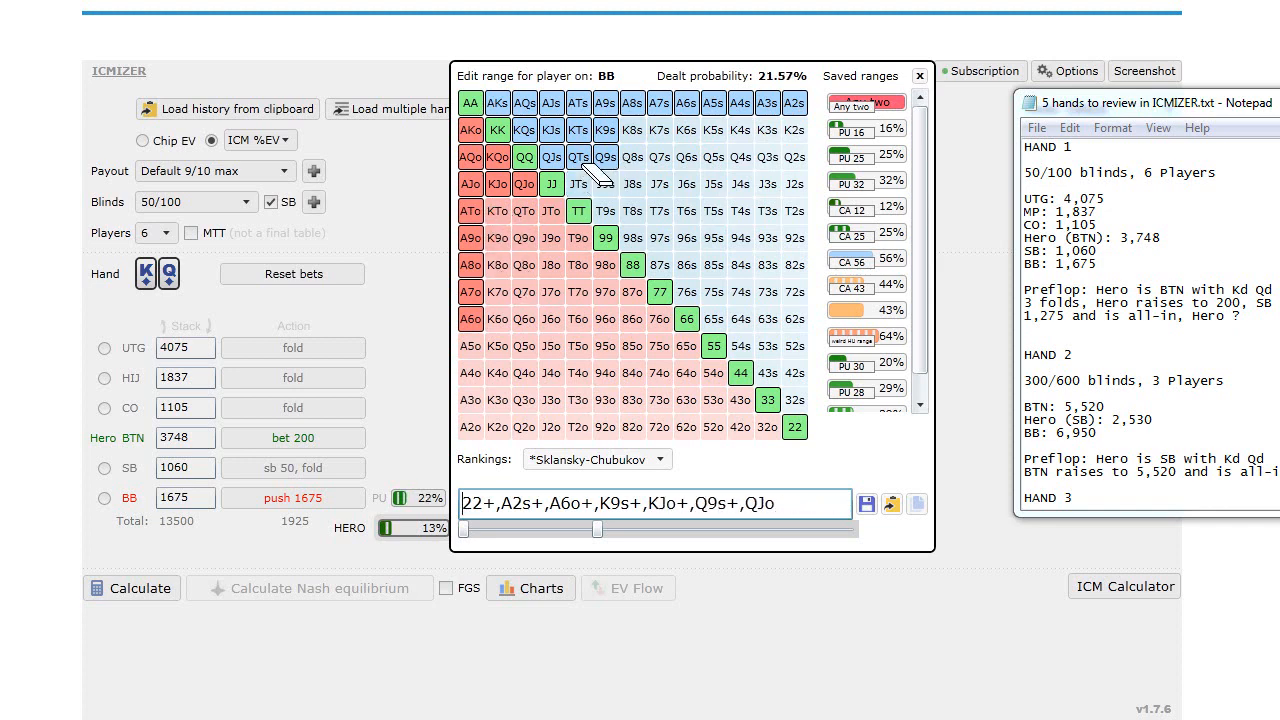
mouse_move(583, 160)
left_mouse_down()
mouse_move(607, 160)
mouse_move(606, 132)
left_mouse_up()
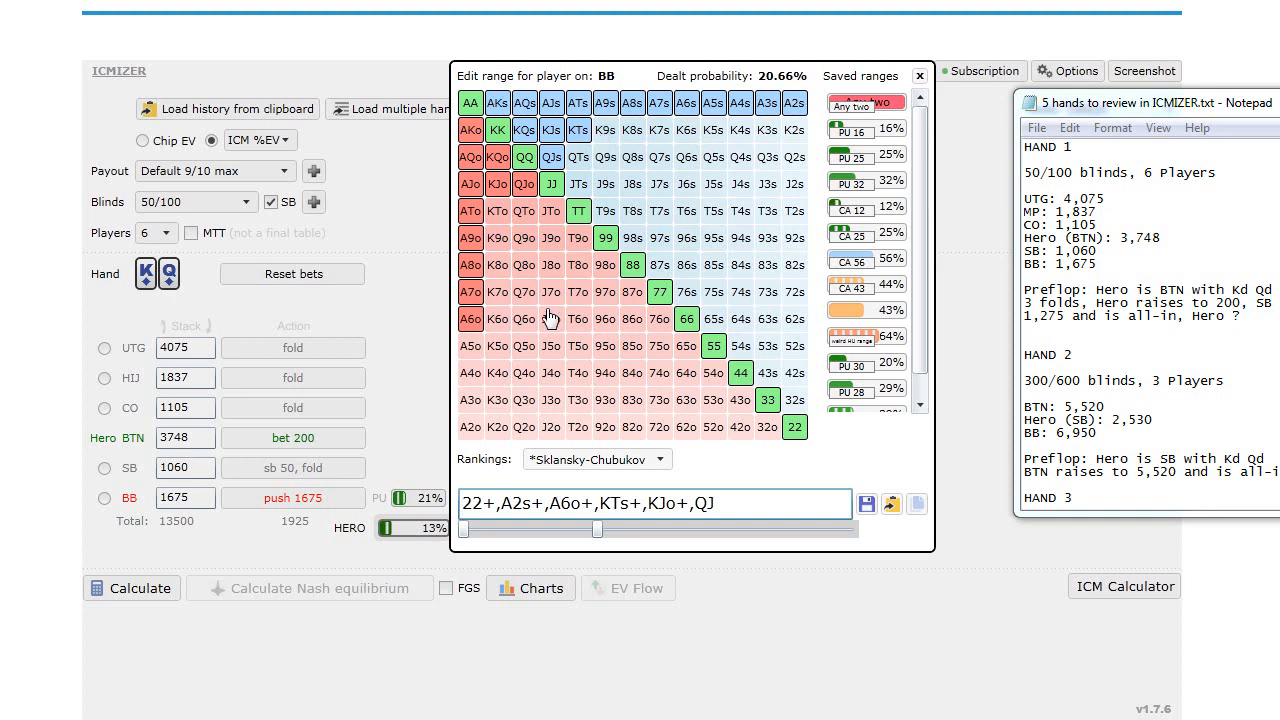
left_click(578, 157)
left_click(605, 130)
left_click(605, 157)
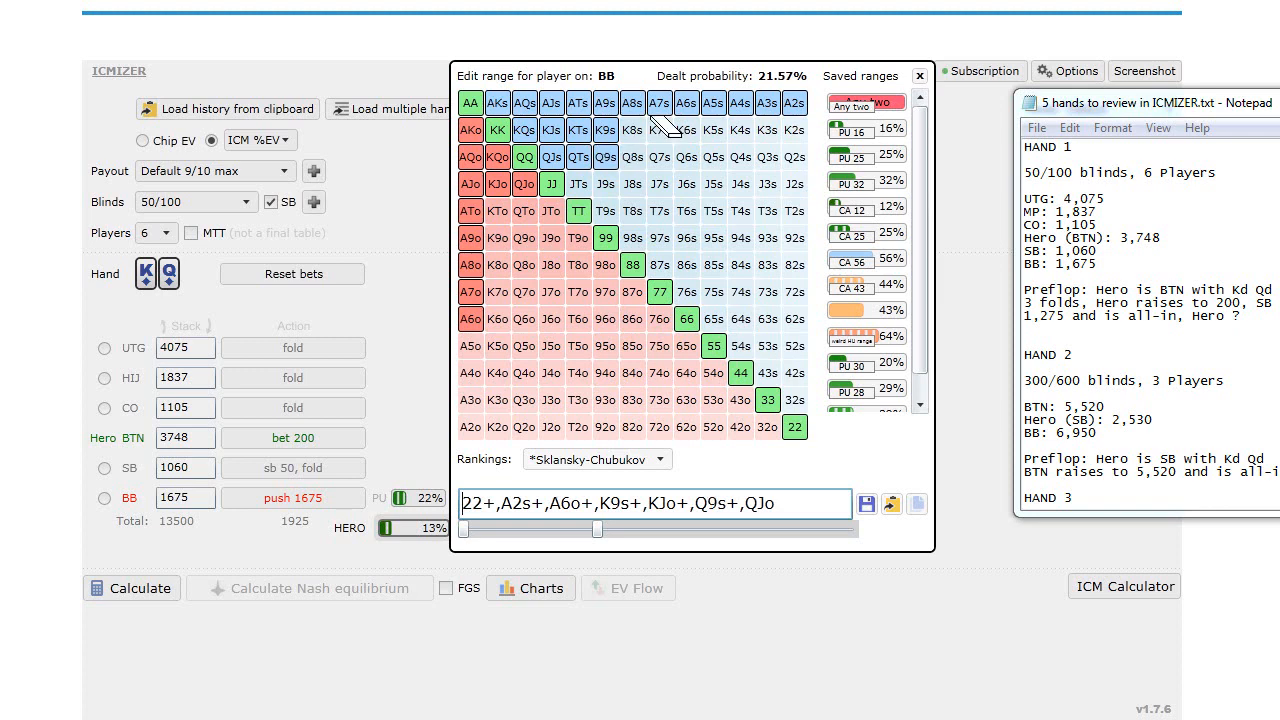
left_click(578, 184)
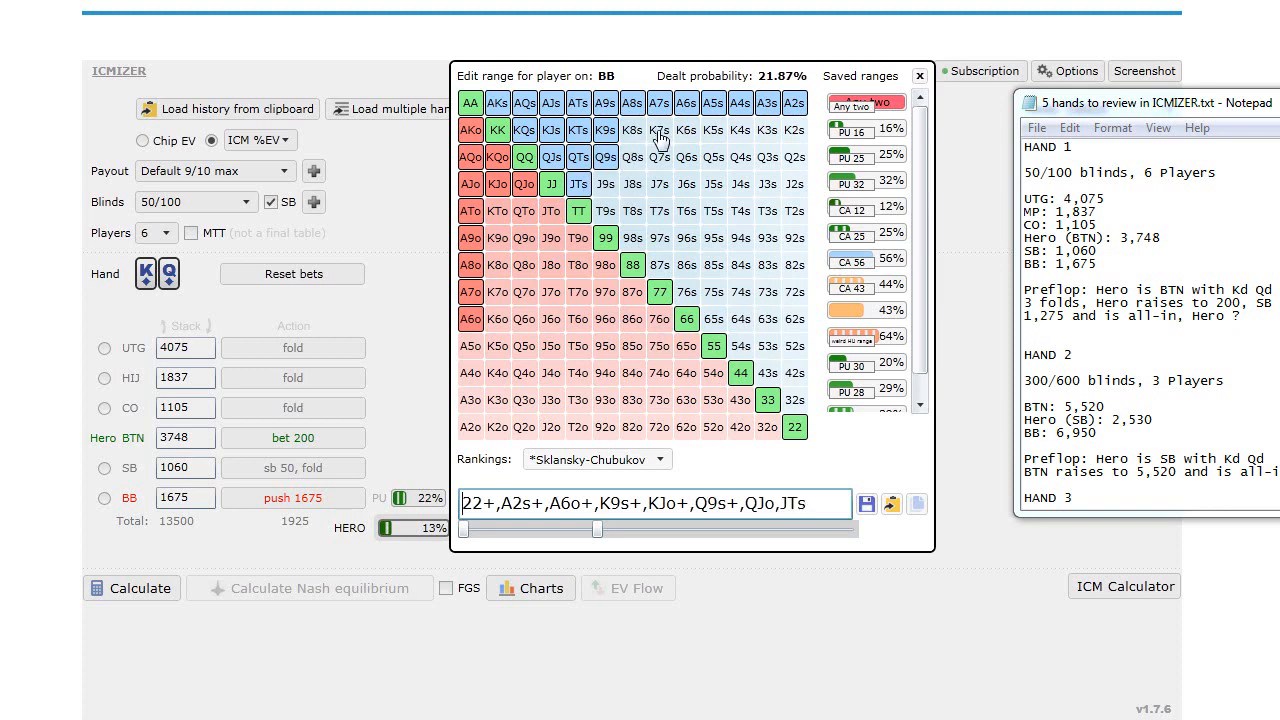
- Add J9s and T9s to the BB's push range and recalculate Hero's result
left_click(605, 184)
left_click(605, 211)
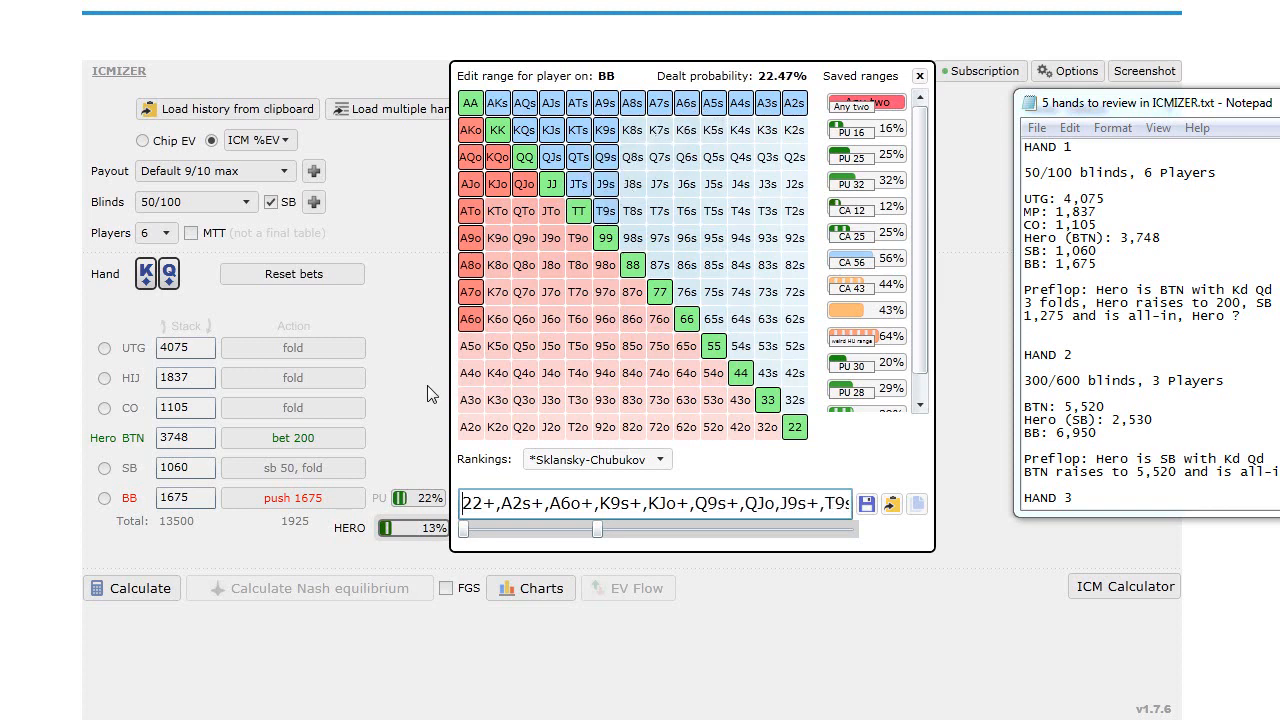
left_click(430, 390)
left_click(132, 588)
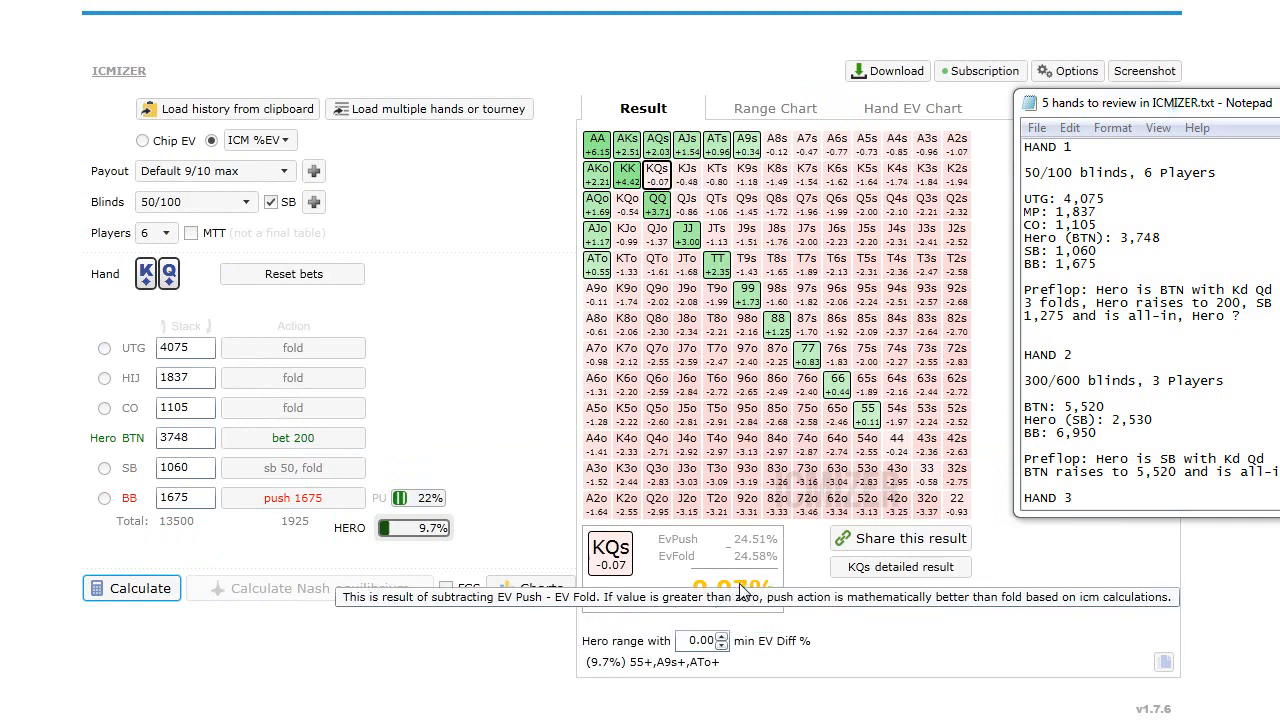
- Extend the BB's push range with suited hands down to K3s, Q3s, J4s, T4s and 96s, and recalculate Hero's result
left_click(425, 499)
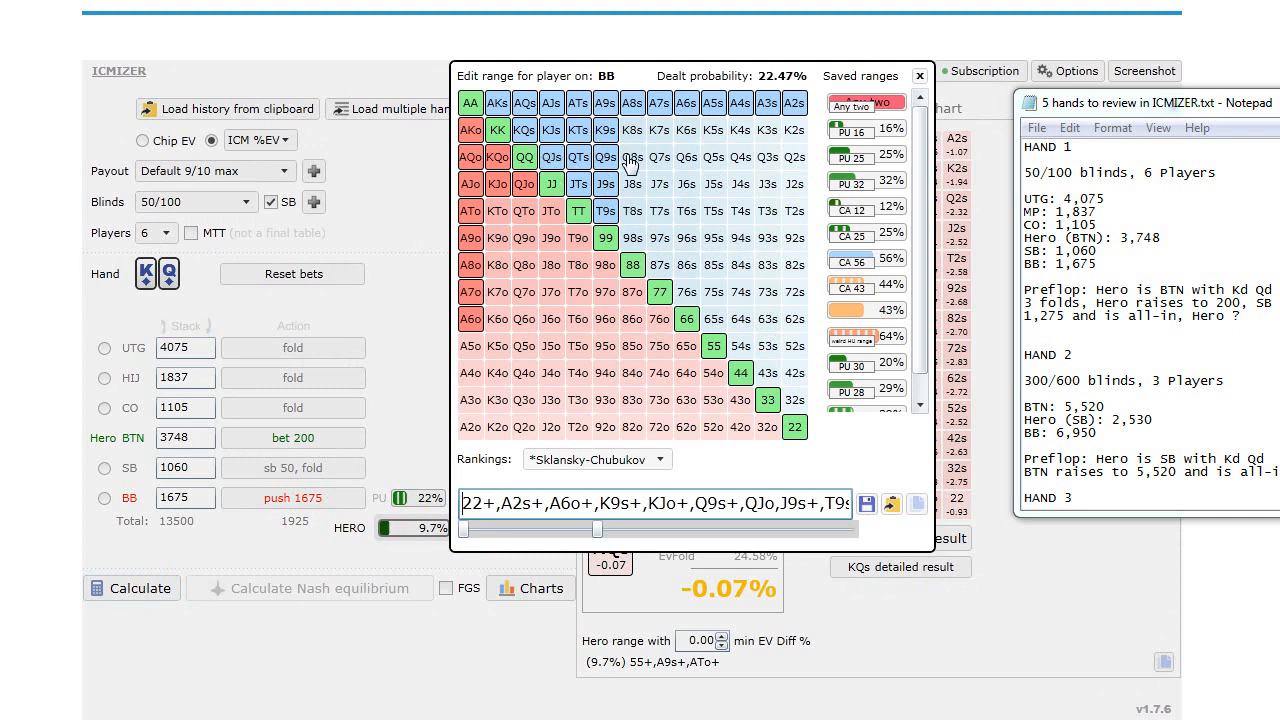
mouse_move(631, 160)
left_mouse_down()
mouse_move(633, 180)
mouse_move(662, 165)
mouse_move(659, 137)
mouse_move(716, 145)
mouse_move(646, 255)
mouse_move(712, 212)
mouse_move(764, 137)
left_mouse_up()
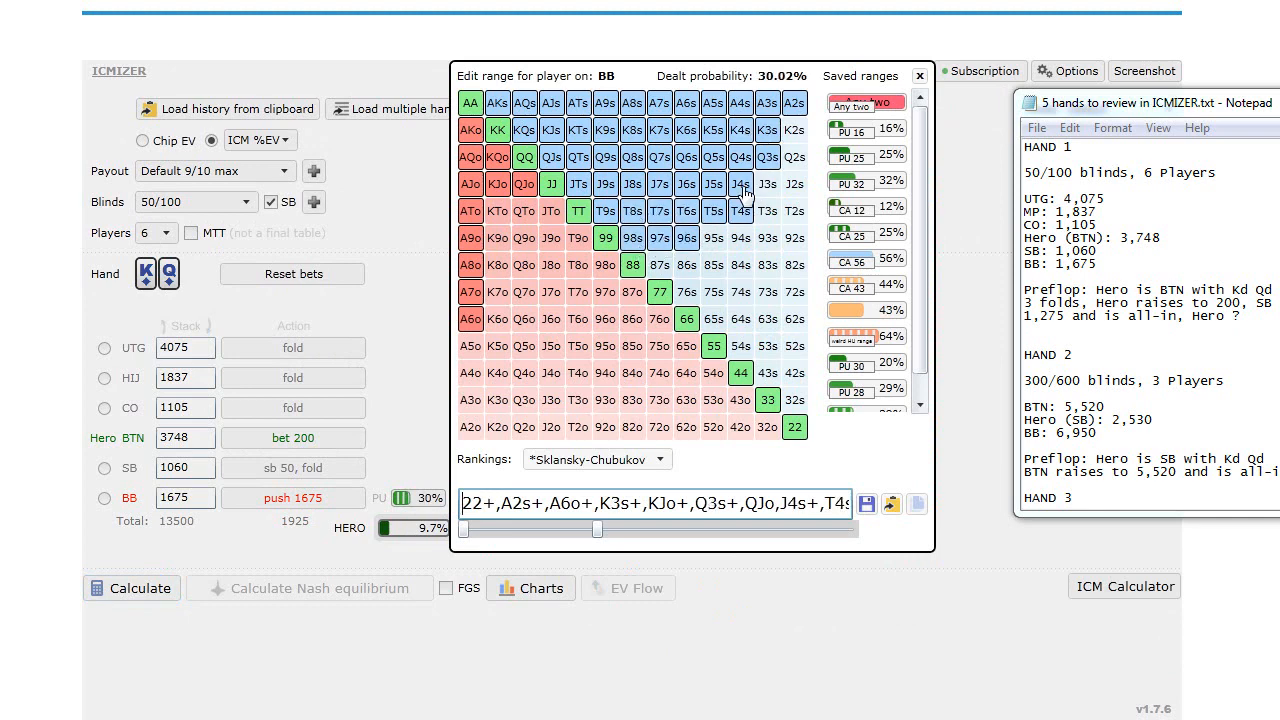
left_click(446, 366)
left_click(145, 590)
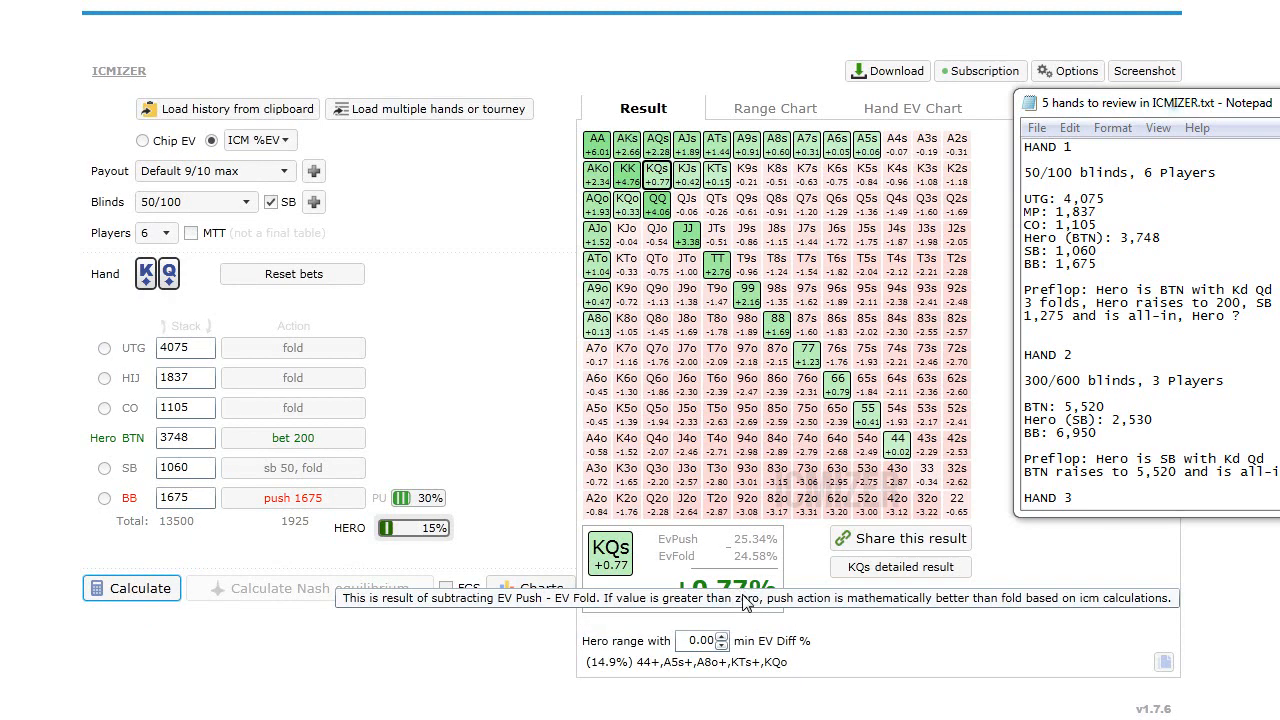
- Narrow the BB's push range to 16% and recalculate Hero's result
left_click(423, 501)
left_click_drag(600, 537, 549, 537)
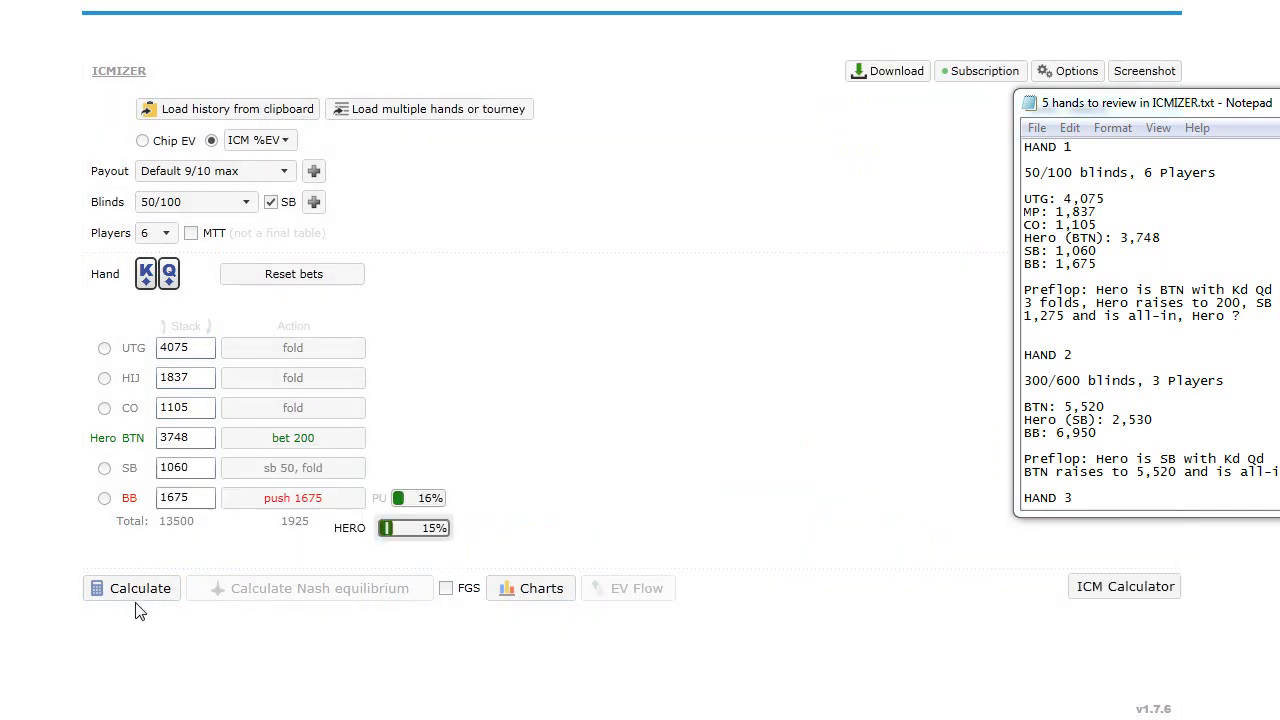
left_click(158, 592)
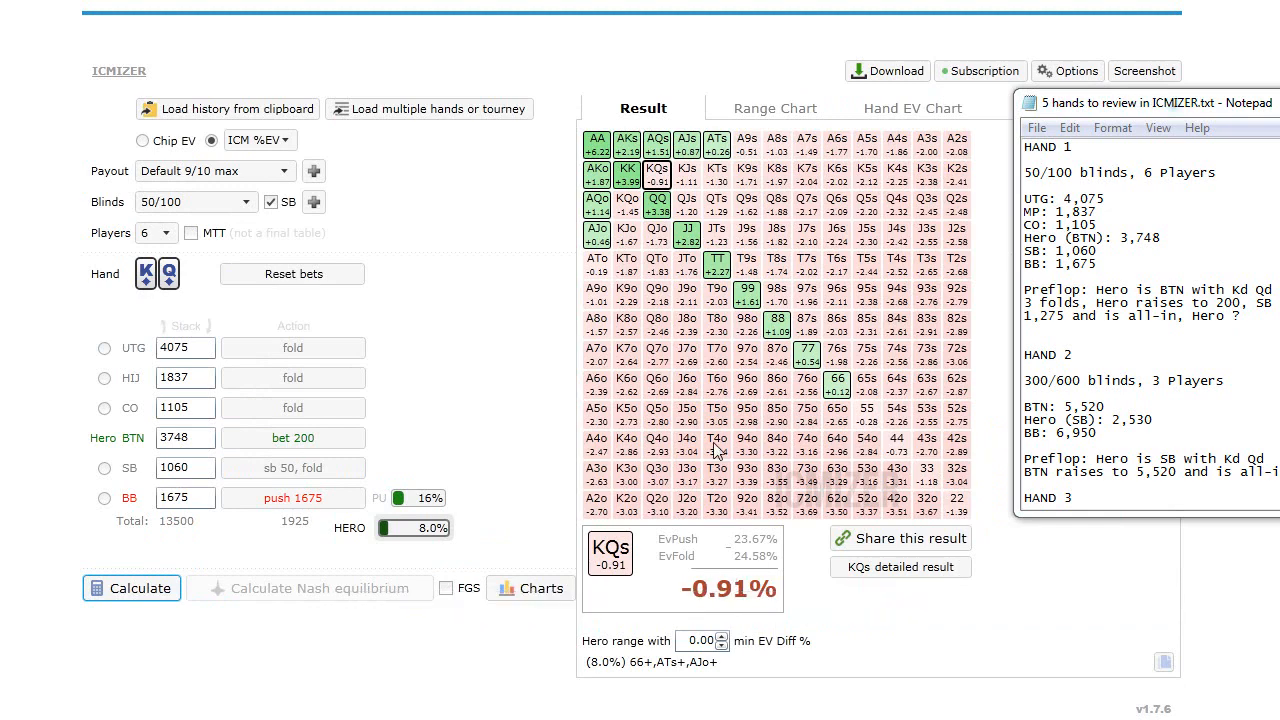
- Bring Hand 2 into view in the notes and set the number of players to 3
left_click(1135, 328)
scroll(1135, 316, "down", 3)
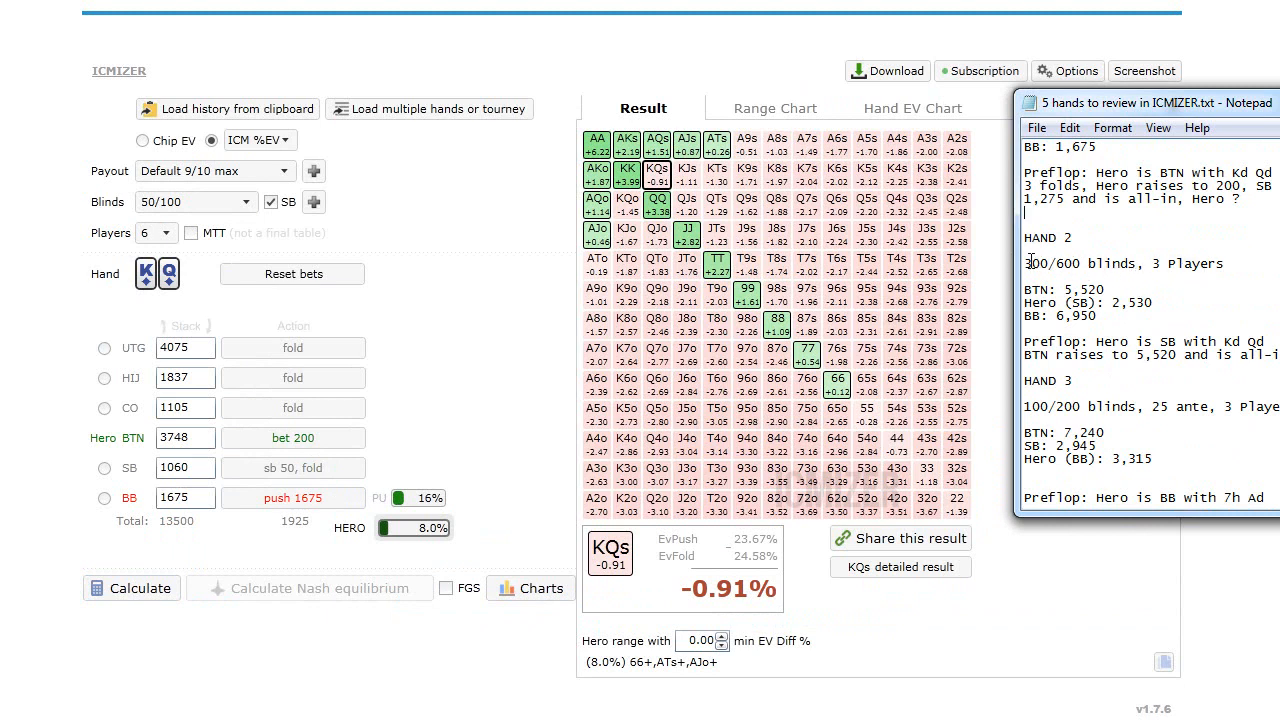
left_click_drag(1029, 260, 1086, 263)
left_click(1086, 263)
mouse_move(1117, 316)
left_mouse_down()
mouse_move(1074, 288)
mouse_move(1034, 290)
mouse_move(1098, 308)
left_mouse_up()
left_click(1101, 311)
left_click(155, 233)
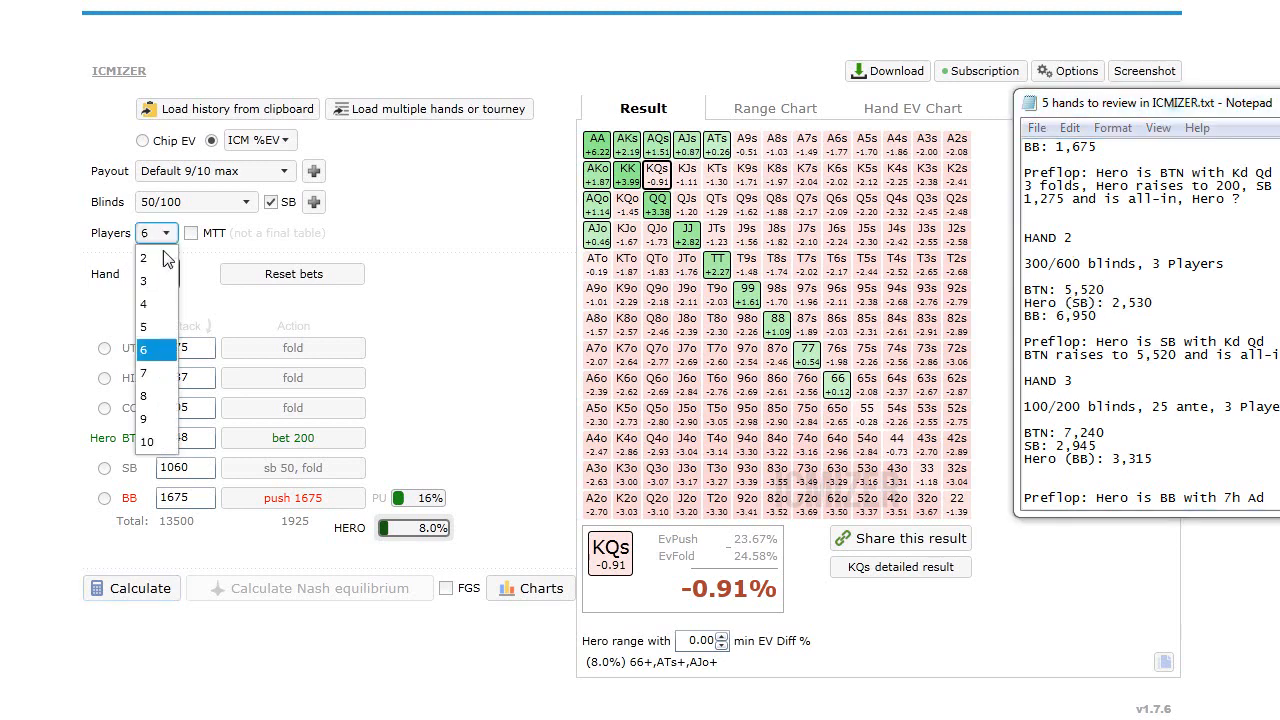
left_click(160, 278)
- Enter the three stacks as 5529 for BTN, 2539 for SB and 6859 for BB
double_click(200, 347)
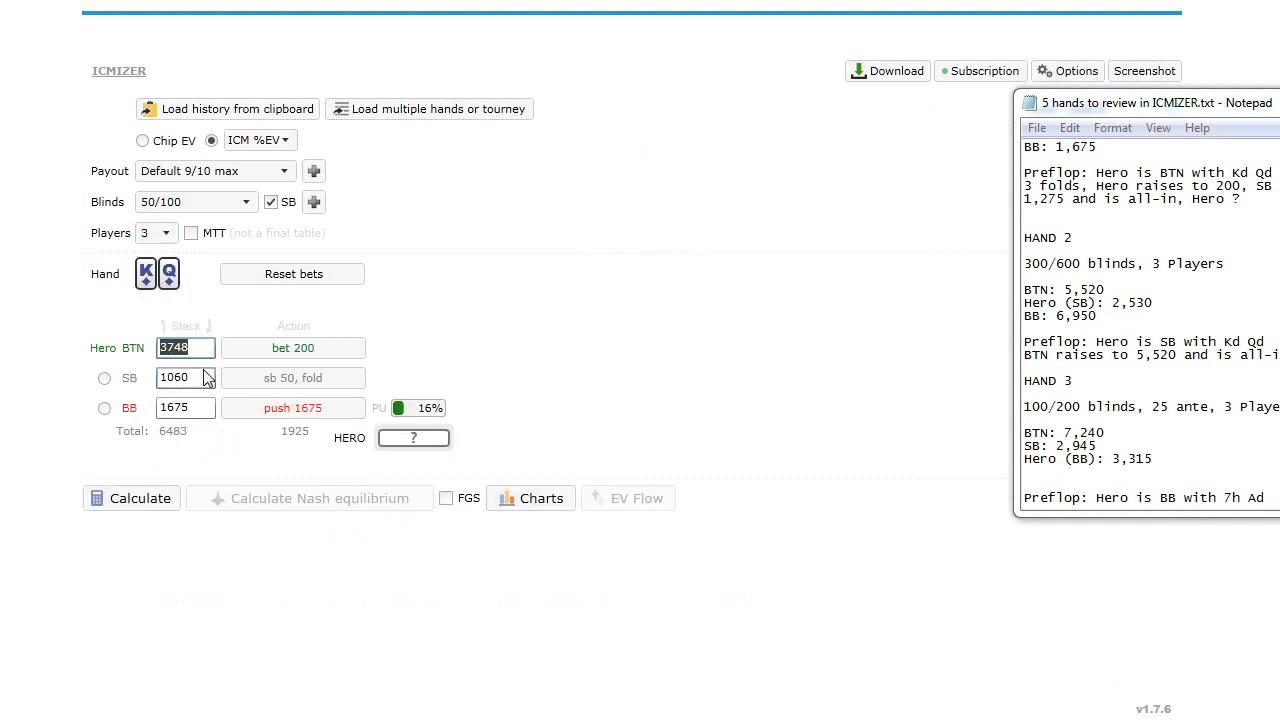
type("55")
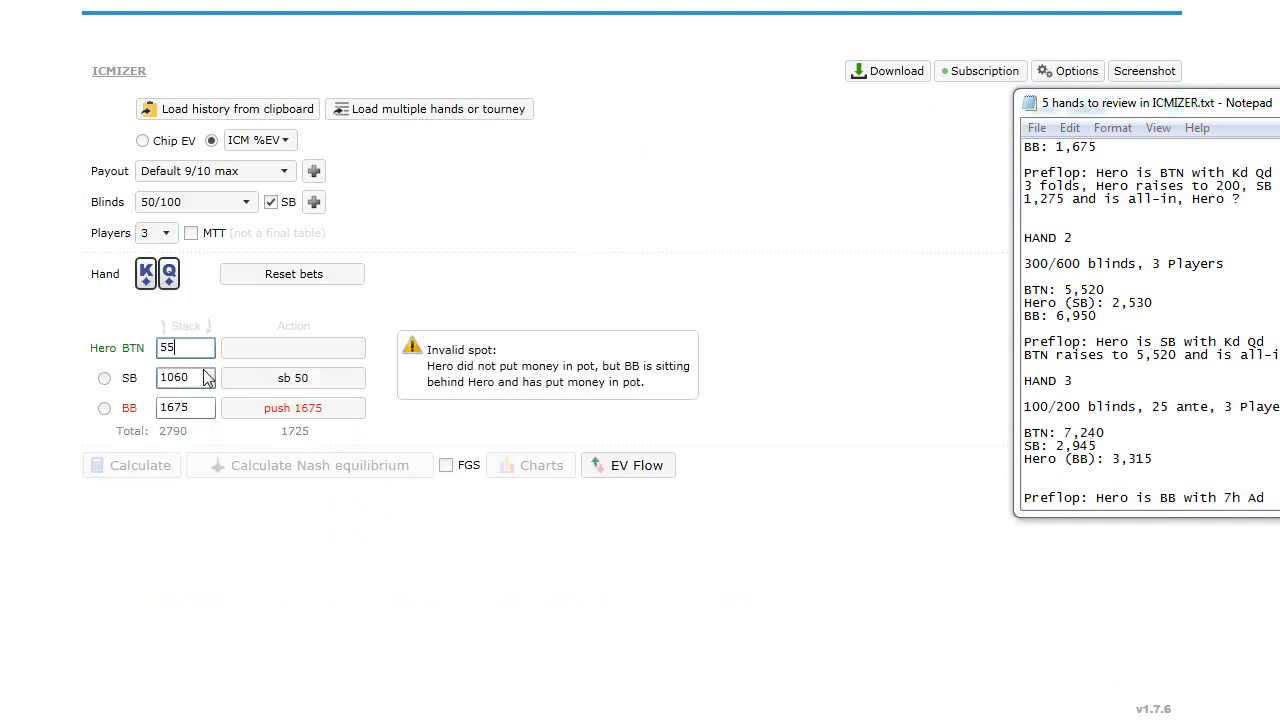
type("29")
double_click(205, 377)
type("2539")
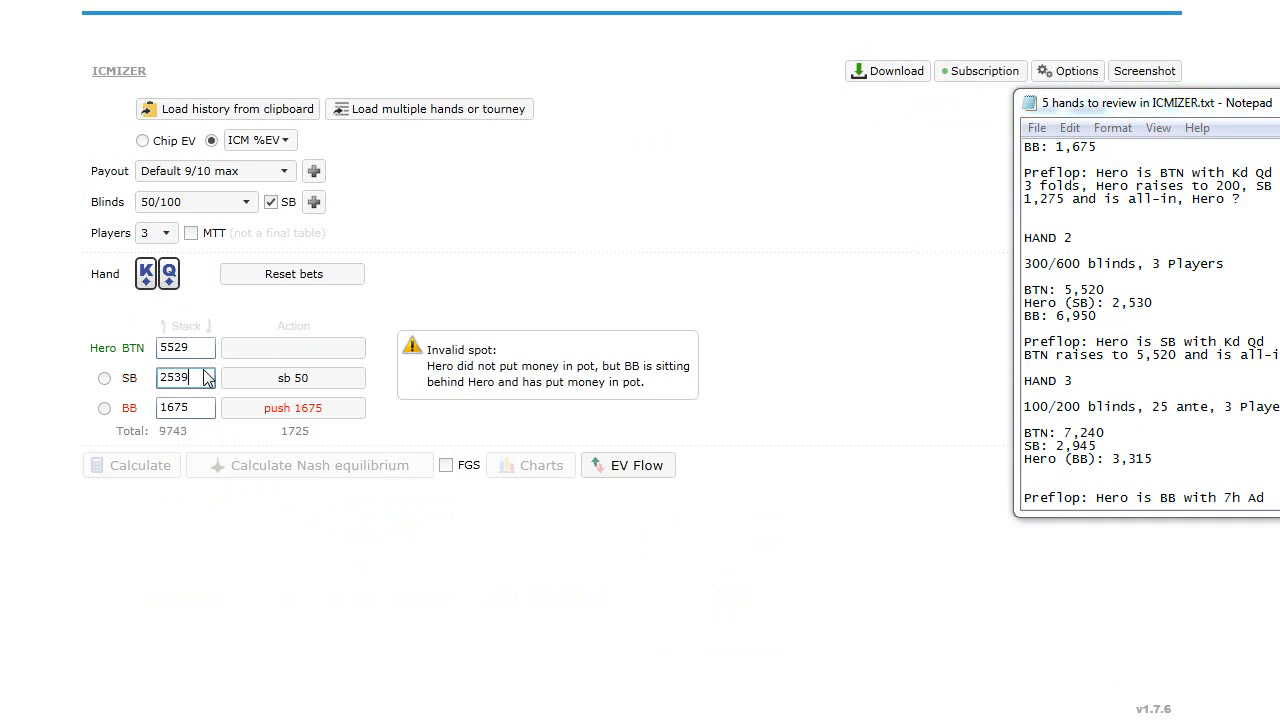
key("Tab")
type("6859")
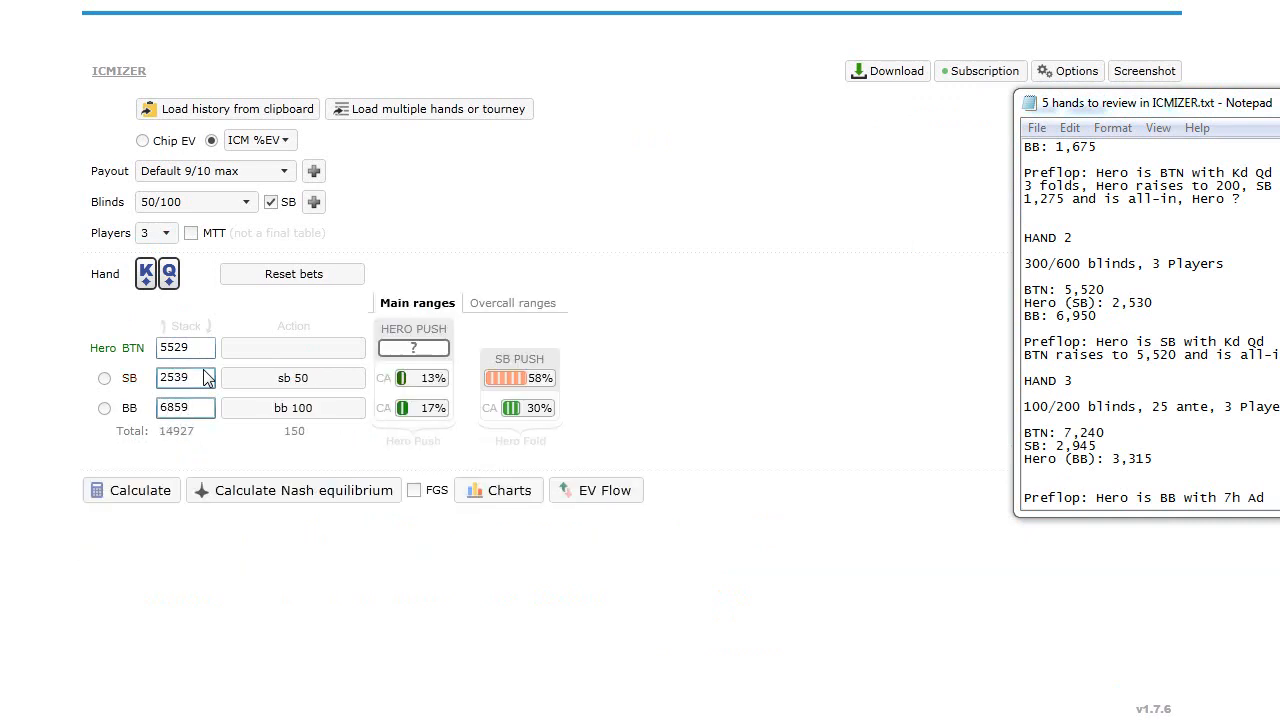
- Set the blinds to 300/600 for Hand 2
left_click(245, 202)
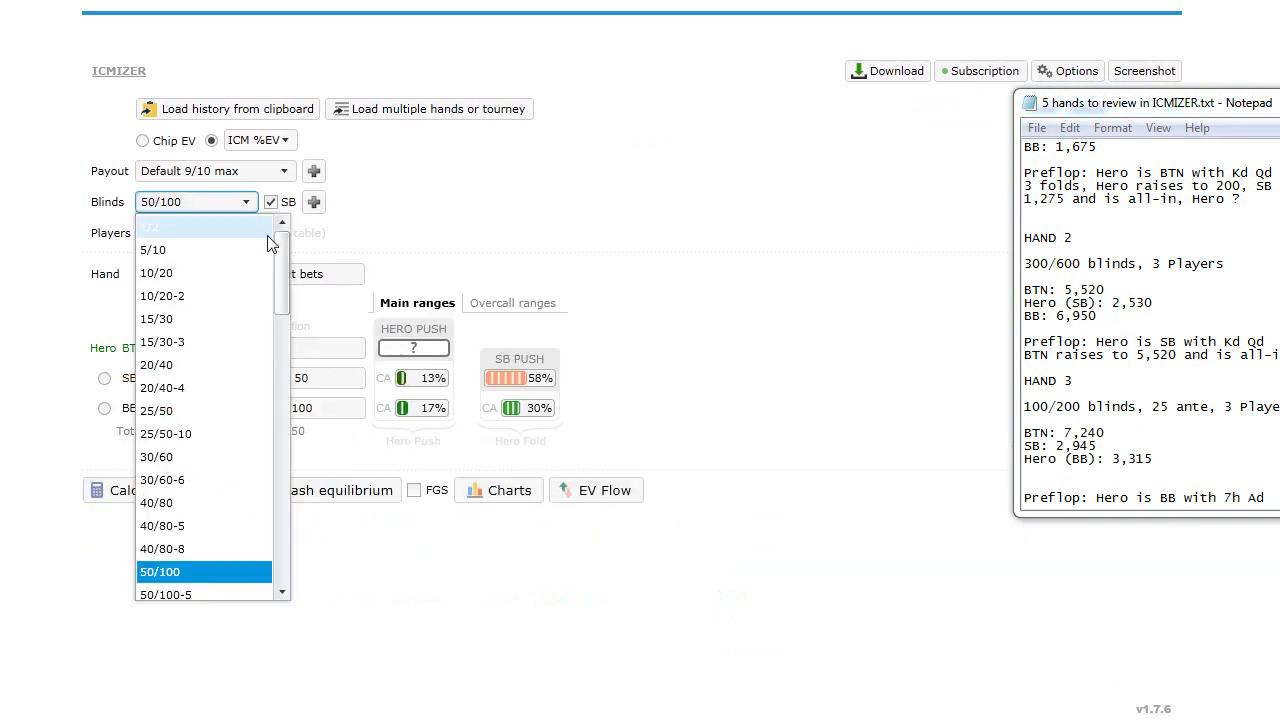
left_click_drag(280, 286, 285, 449)
left_click(218, 414)
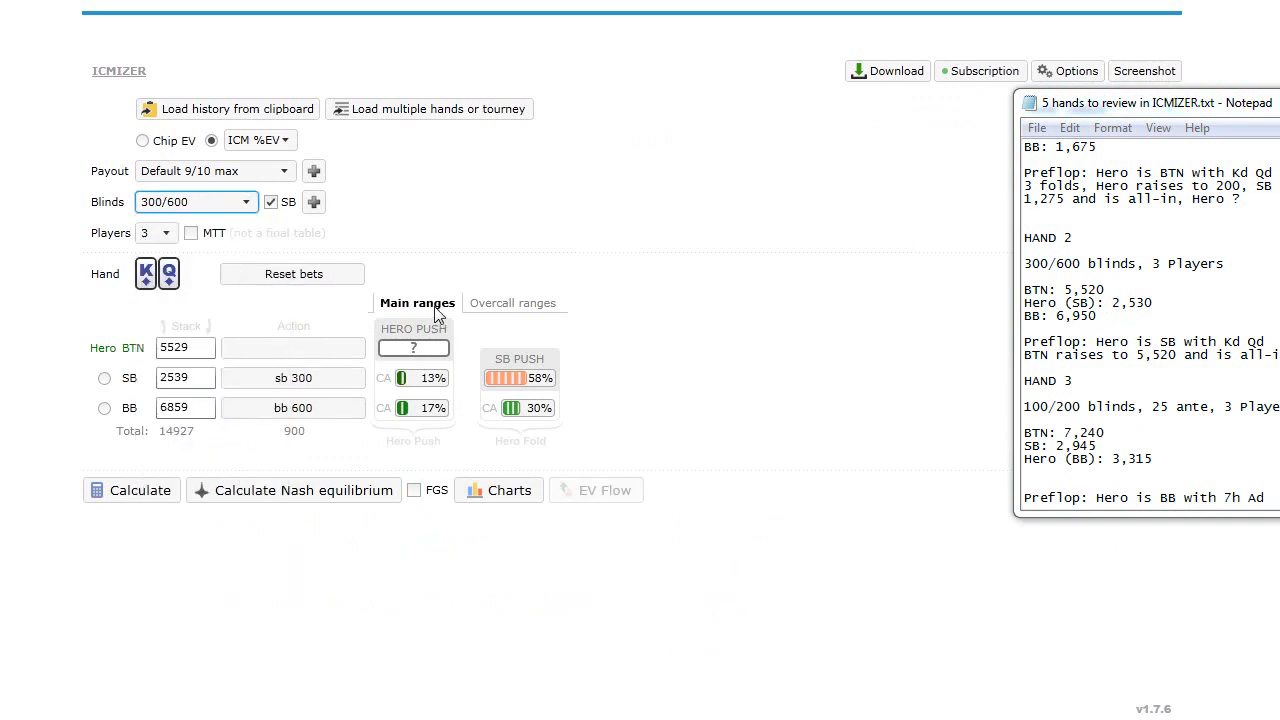
- Correct the stacks to match the notes: SB 2530, BTN 5520 and BB 6950
left_click(212, 377)
key("BackSpace")
type("0")
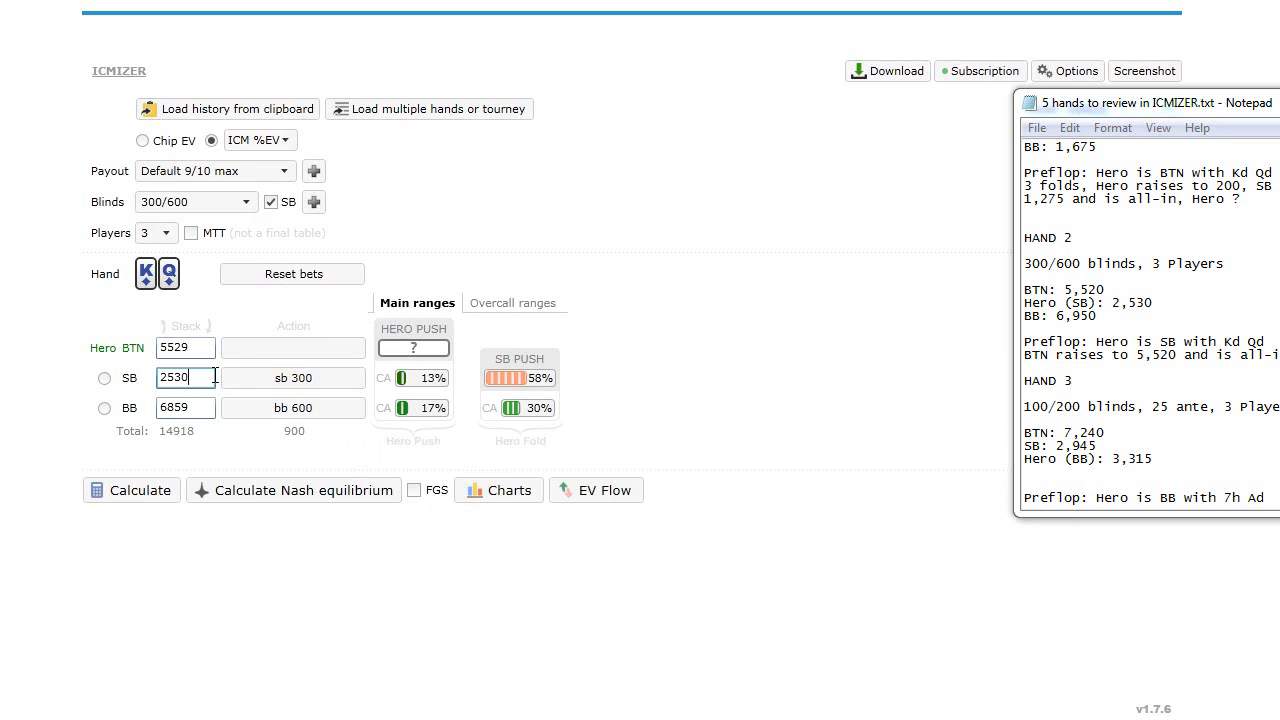
left_click(201, 348)
left_click(201, 349)
key("BackSpace")
type("0")
left_click(194, 408)
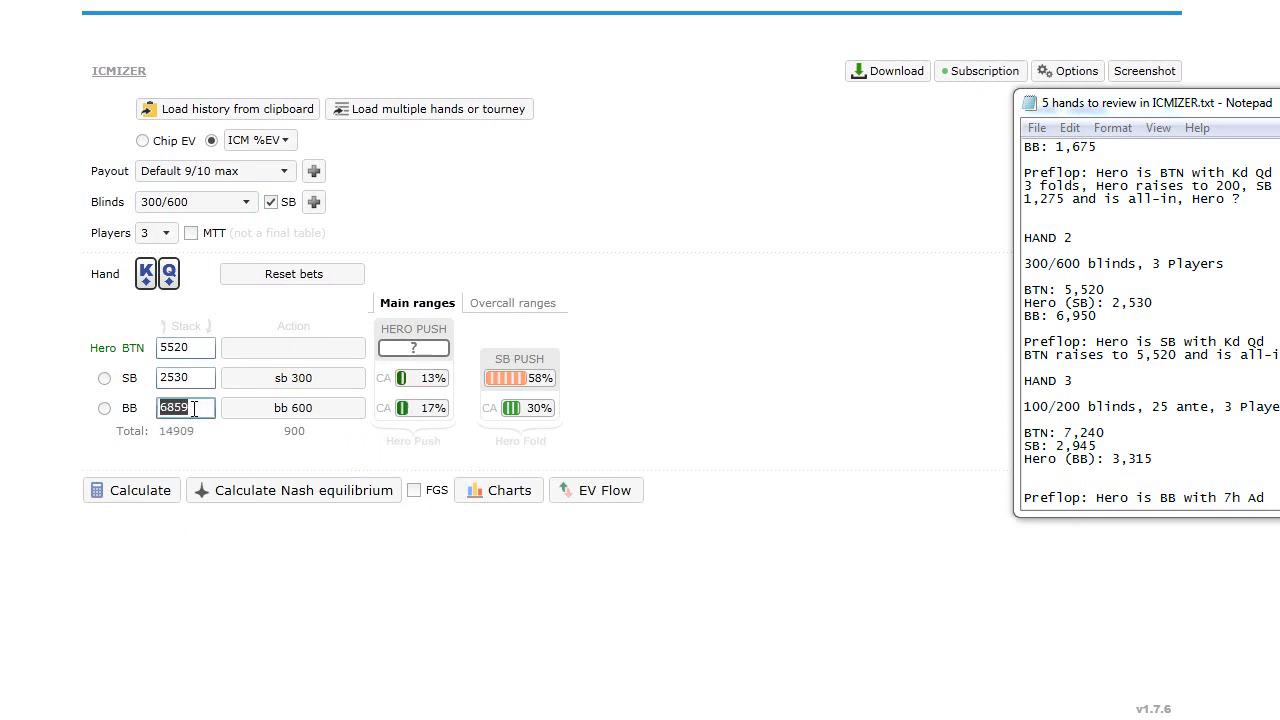
left_click(204, 408)
key("BackSpace")
type("0")
type("9")
- Set the payout structure to 6 max 65% 1st and place Hero in the SB facing a BTN push of 5520
left_click(272, 181)
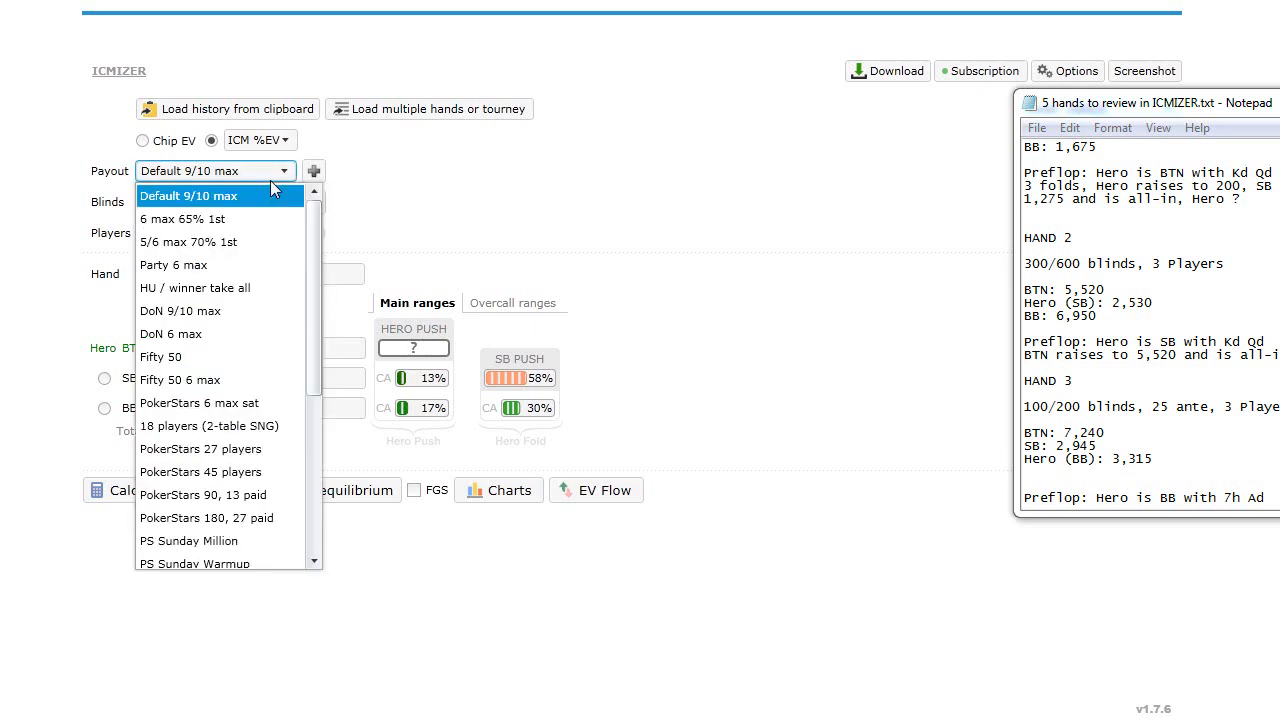
left_click(214, 224)
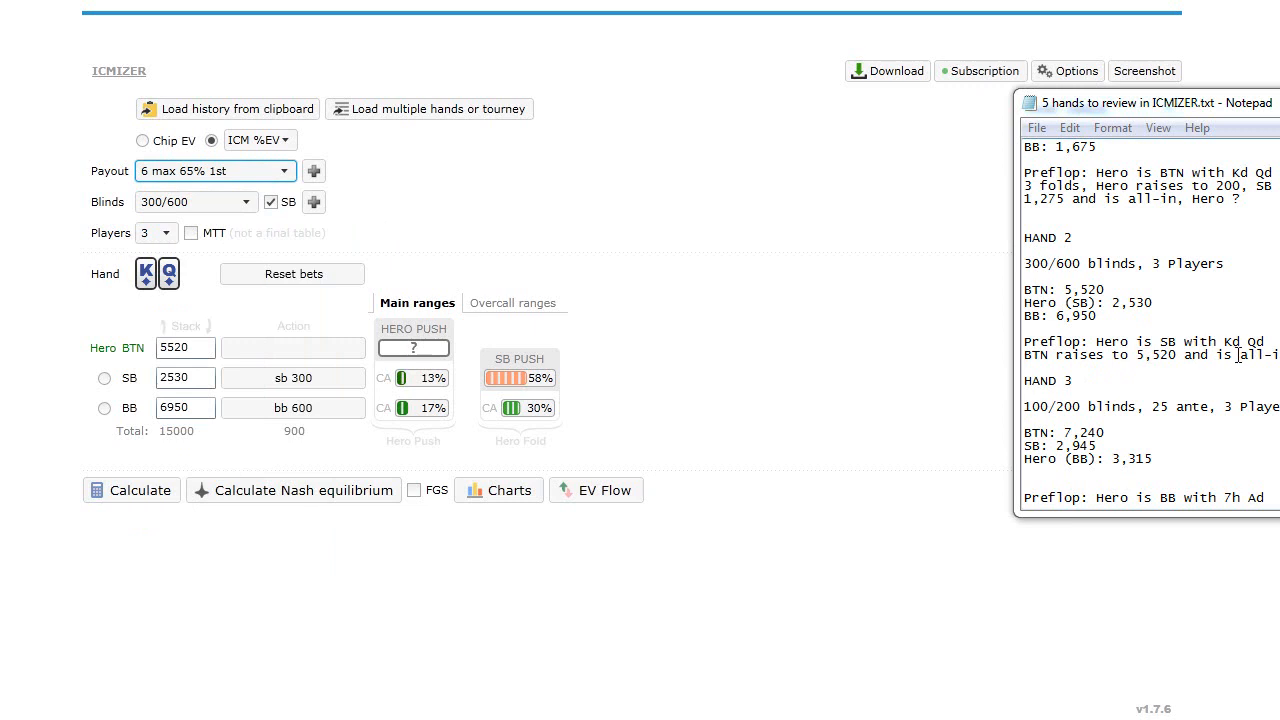
left_click(104, 378)
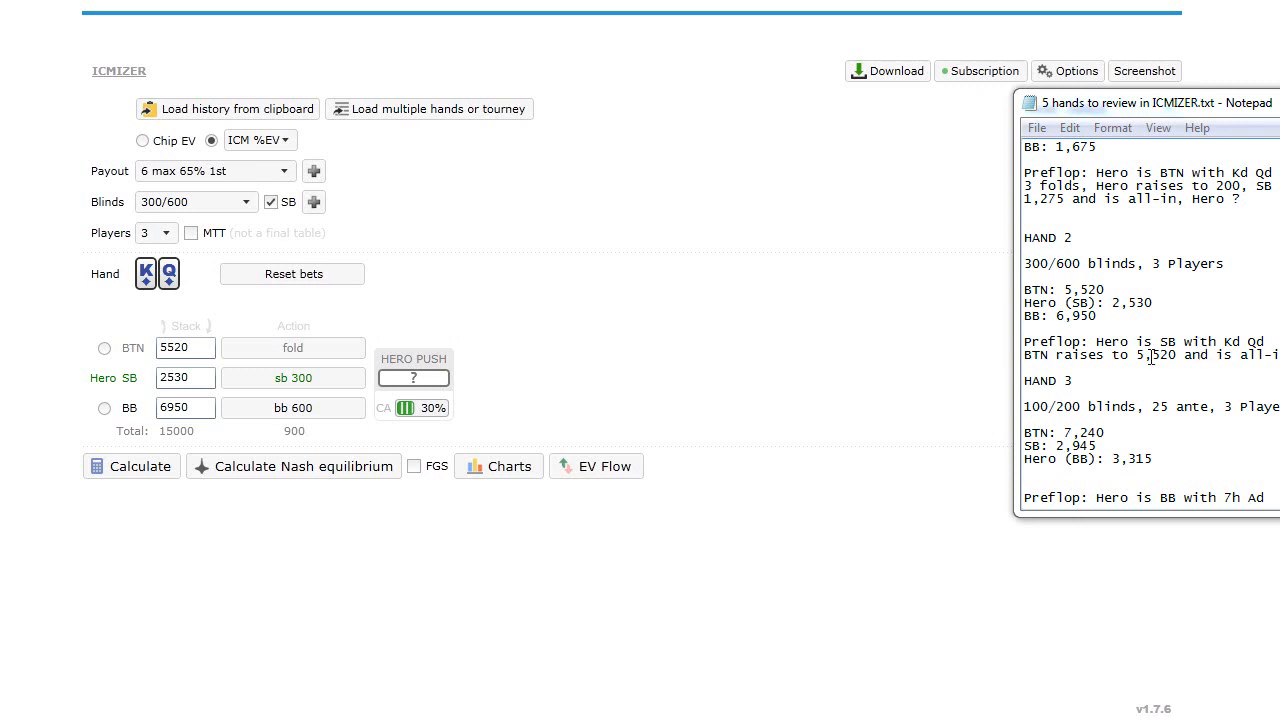
left_click(299, 350)
left_click(408, 349)
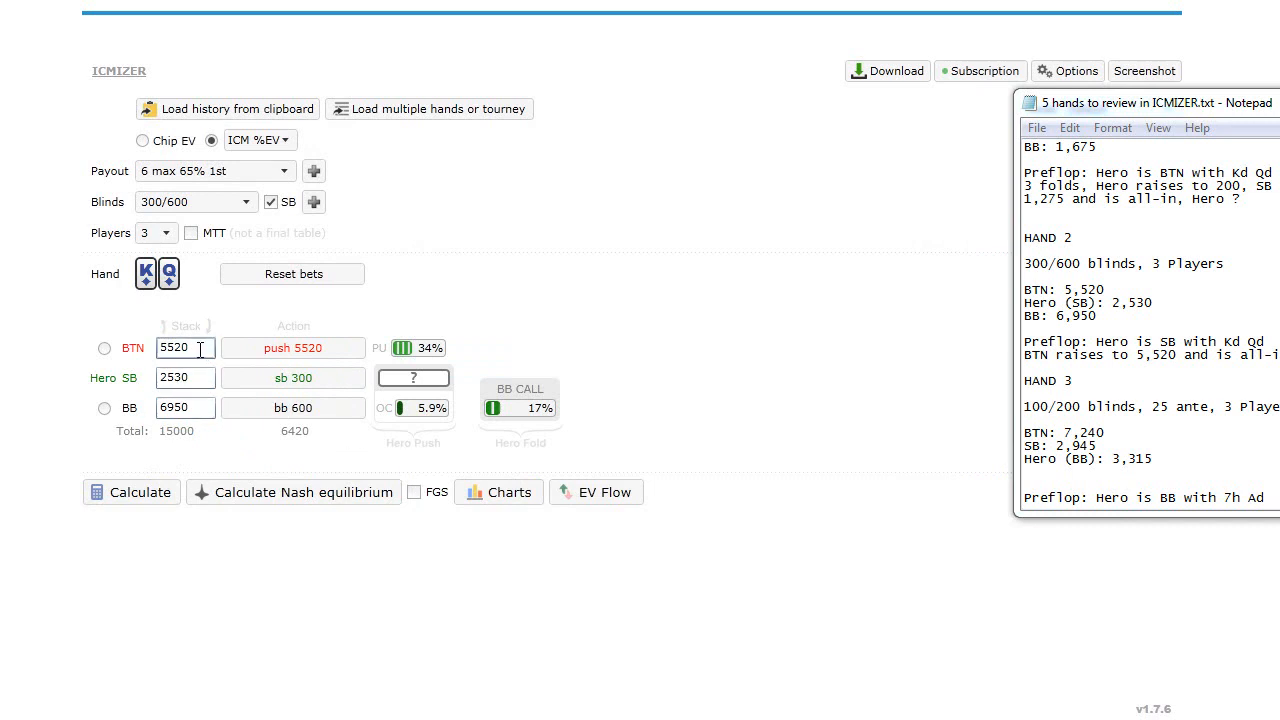
- Enable FGS, calculate the FGS Nash equilibrium ranges, and calculate Hero's FGS result for KQs
left_click(414, 492)
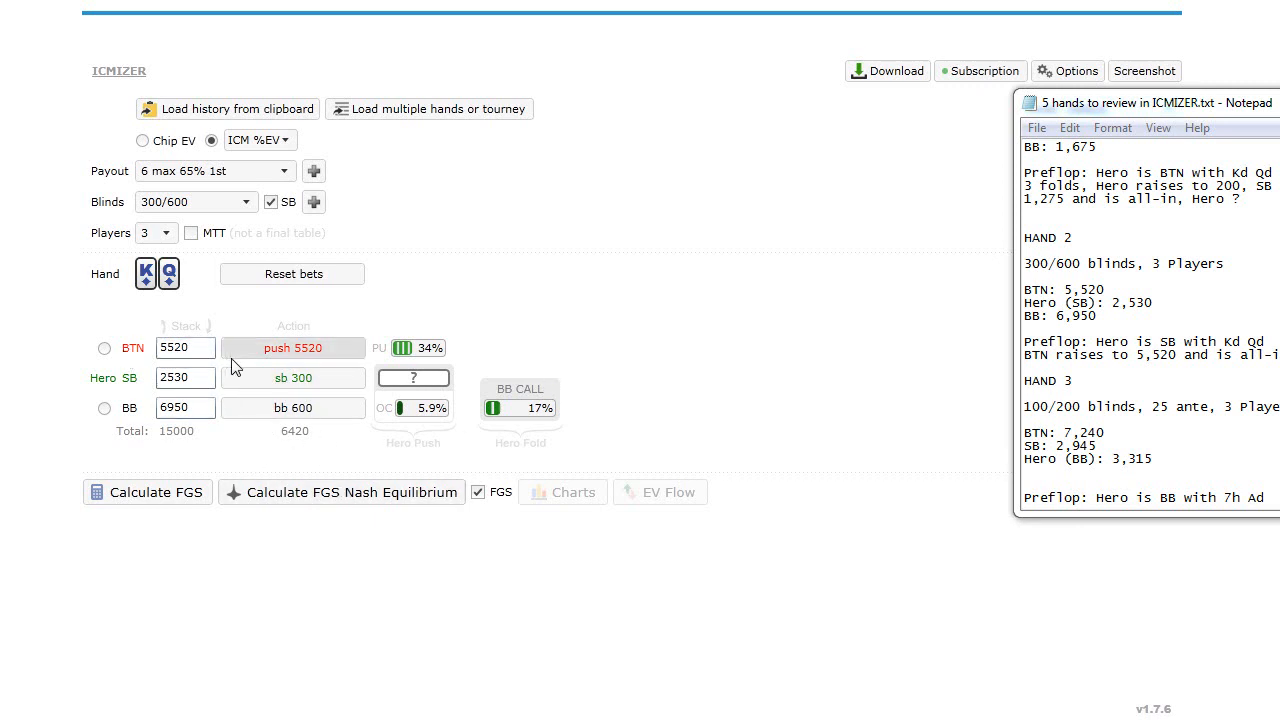
left_click(335, 492)
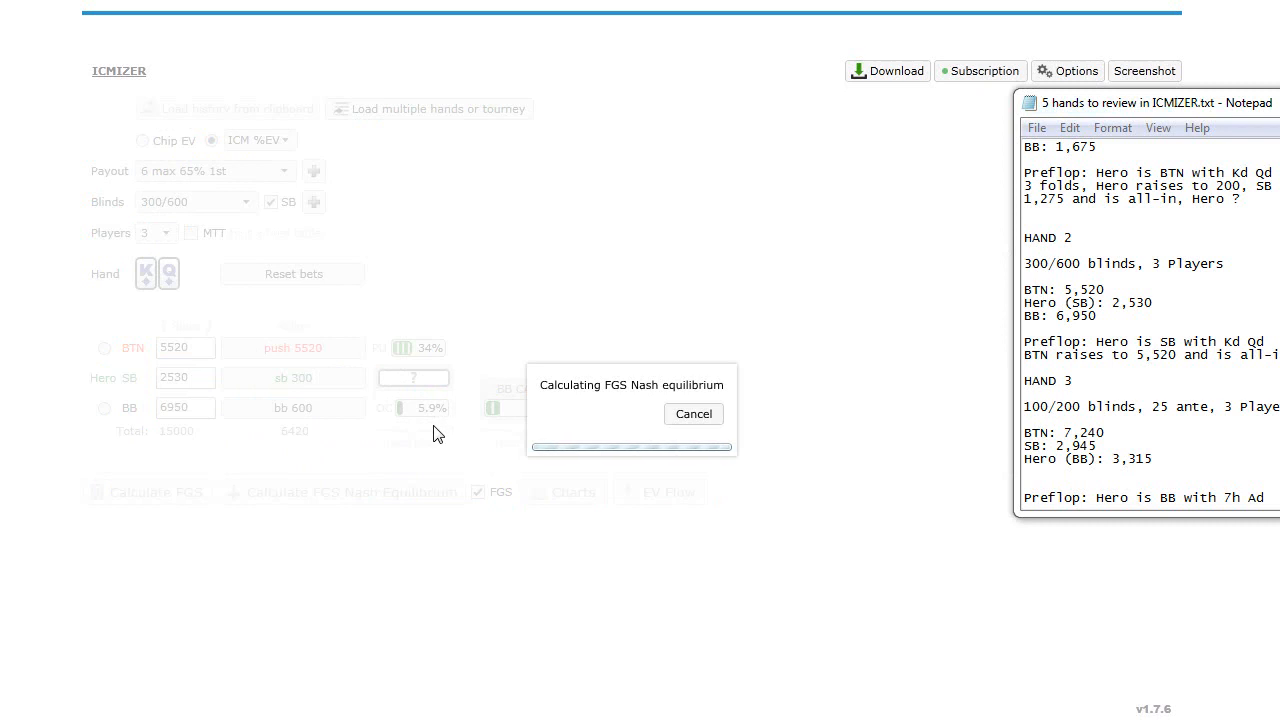
mouse_move(430, 416)
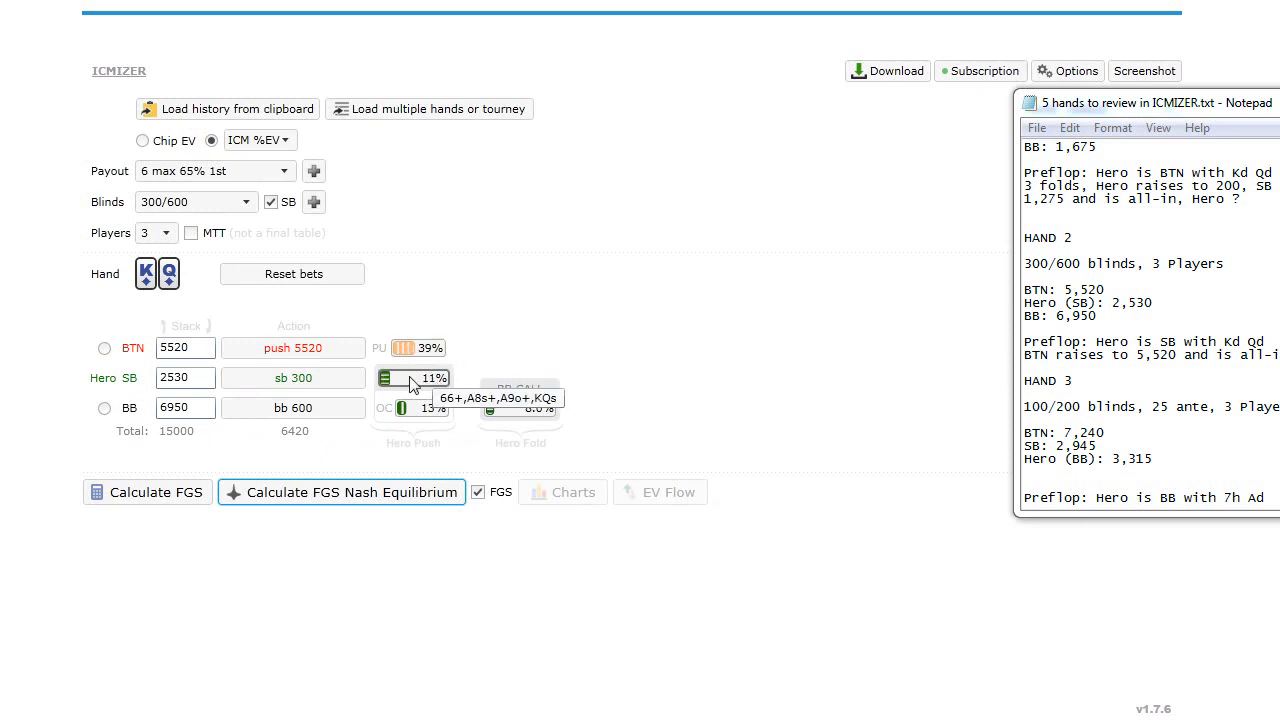
left_click(148, 496)
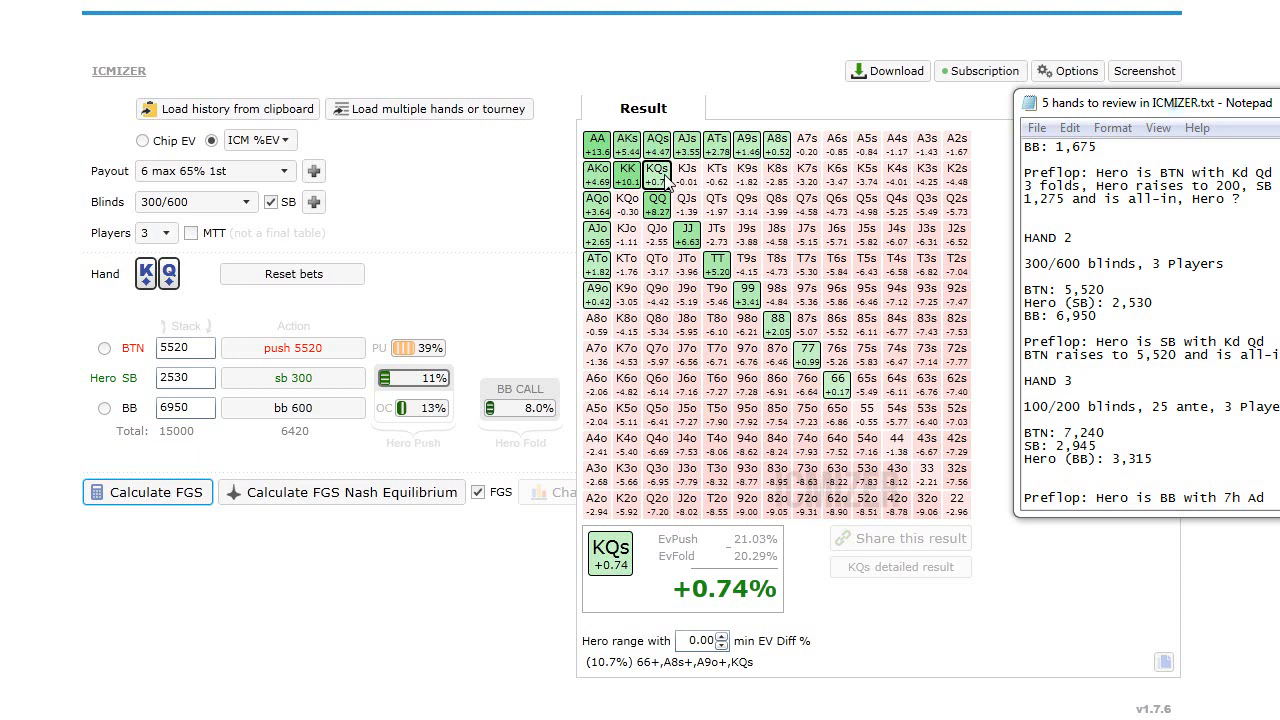
- Review which hands make up the BTN's equilibrium push range
left_click(191, 382)
mouse_move(428, 355)
left_click(423, 357)
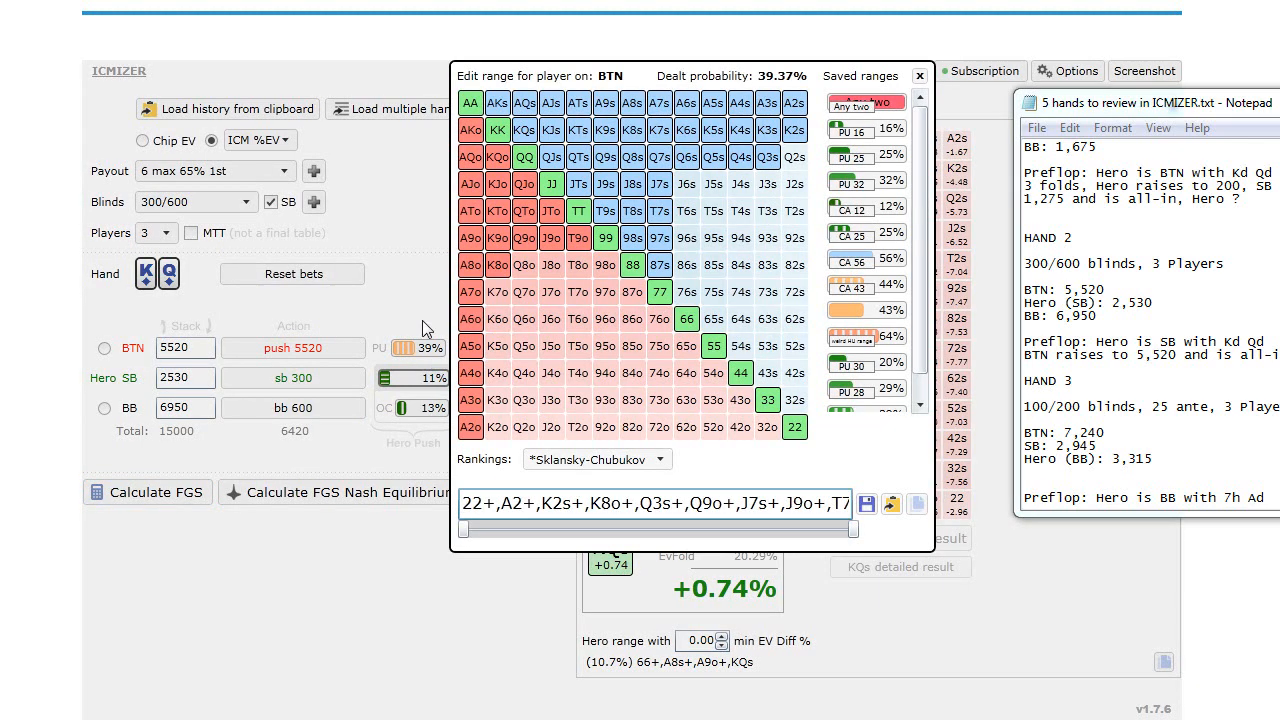
left_click(421, 318)
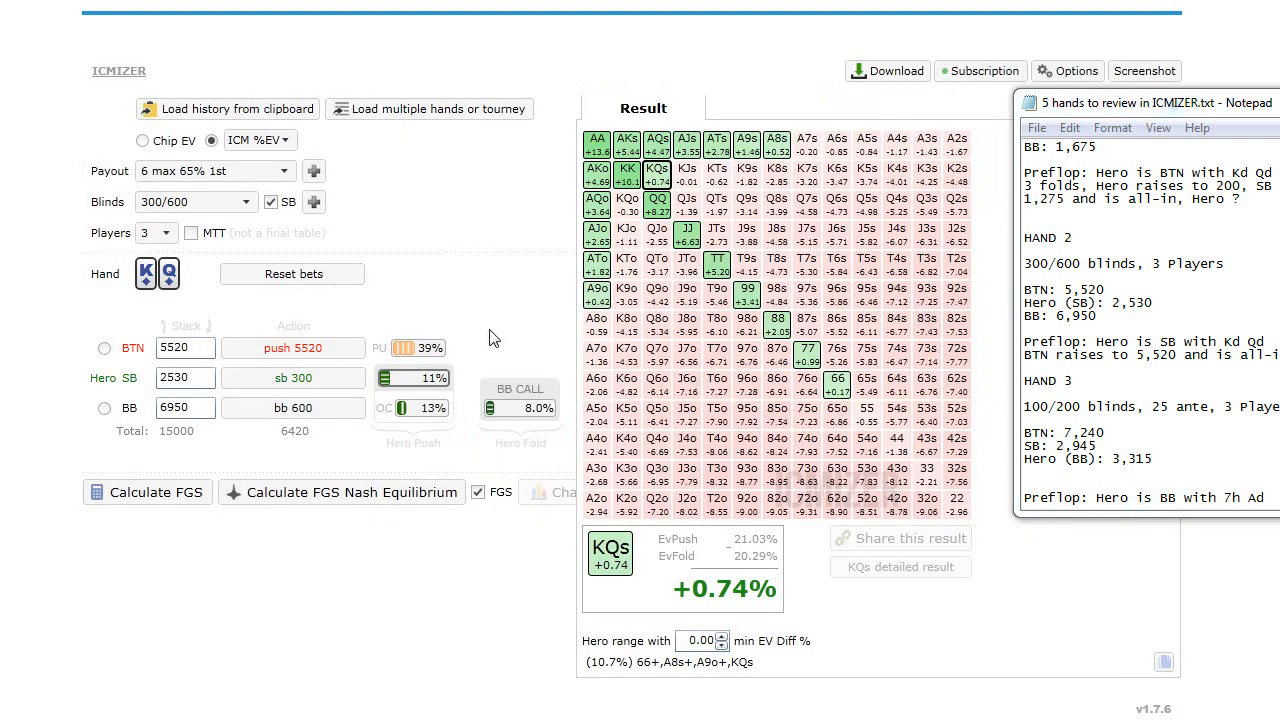
- Narrow the BTN's push range to 33% and recalculate Hero's FGS result
left_click(424, 349)
left_click_drag(845, 540, 612, 540)
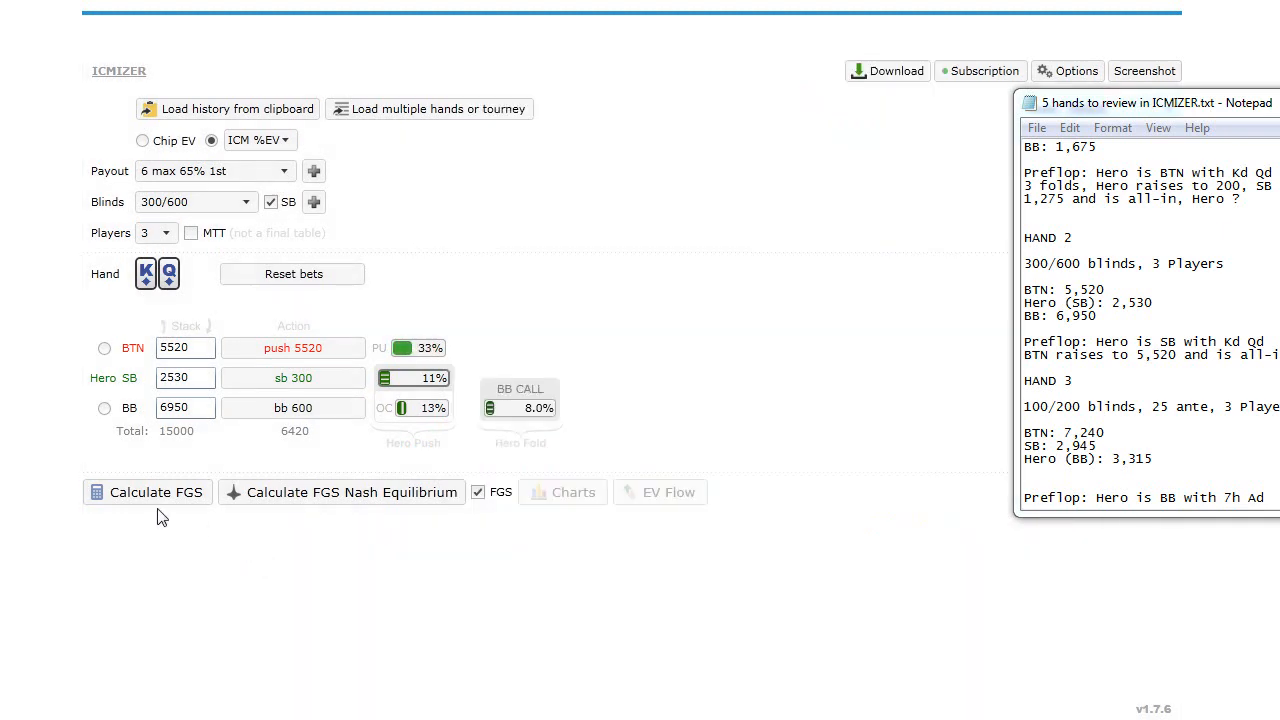
left_click(185, 494)
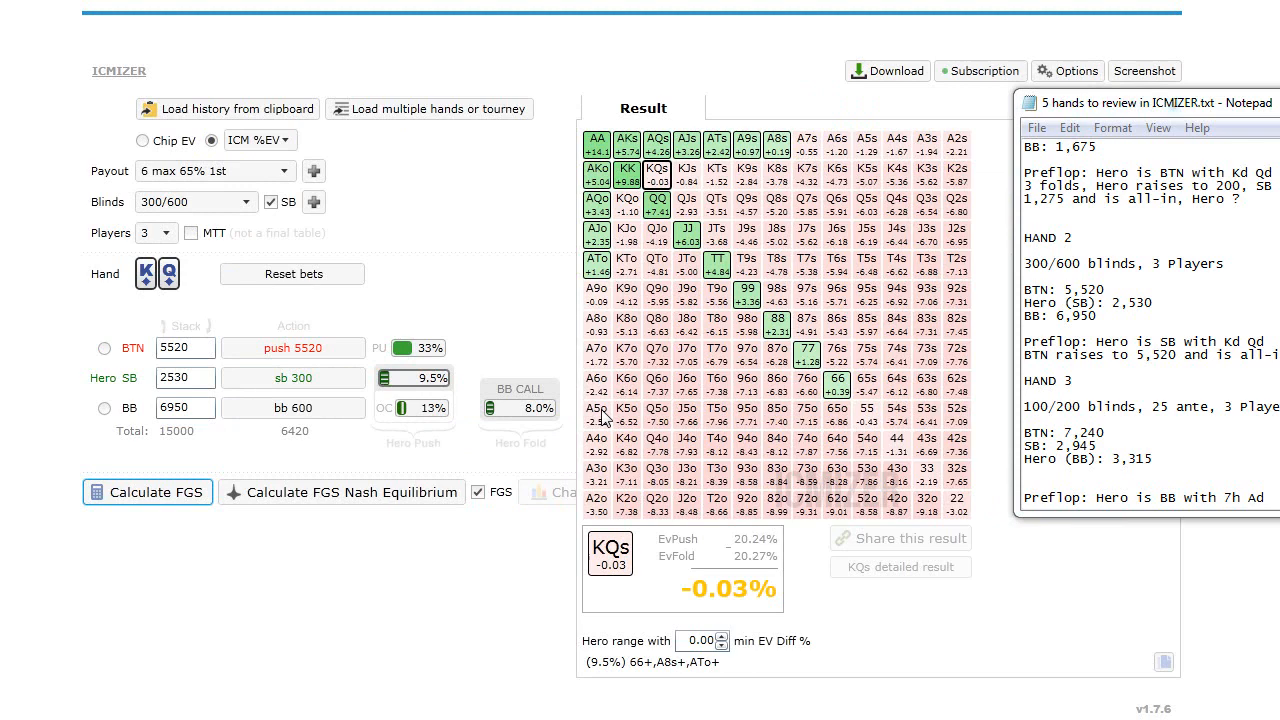
- Examine the hands in the BTN's narrowed push range and Hero's EV difference with KQs
left_click(429, 350)
left_click(415, 287)
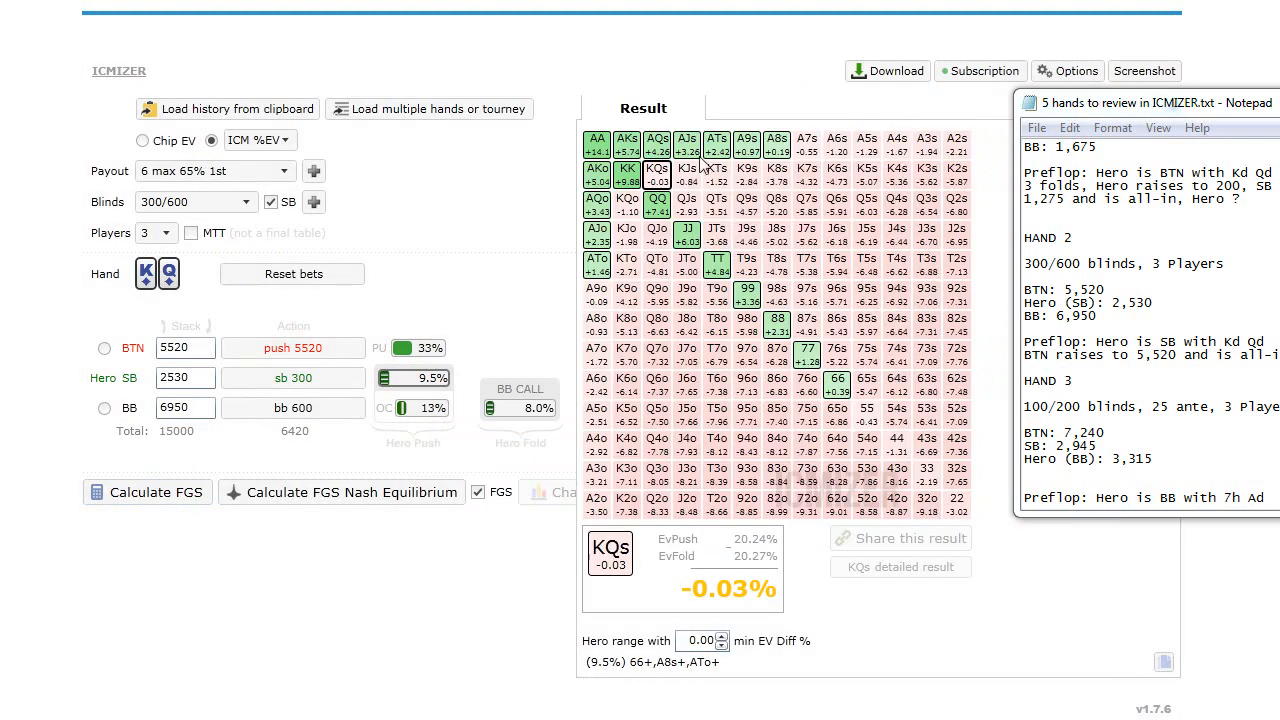
left_click(429, 345)
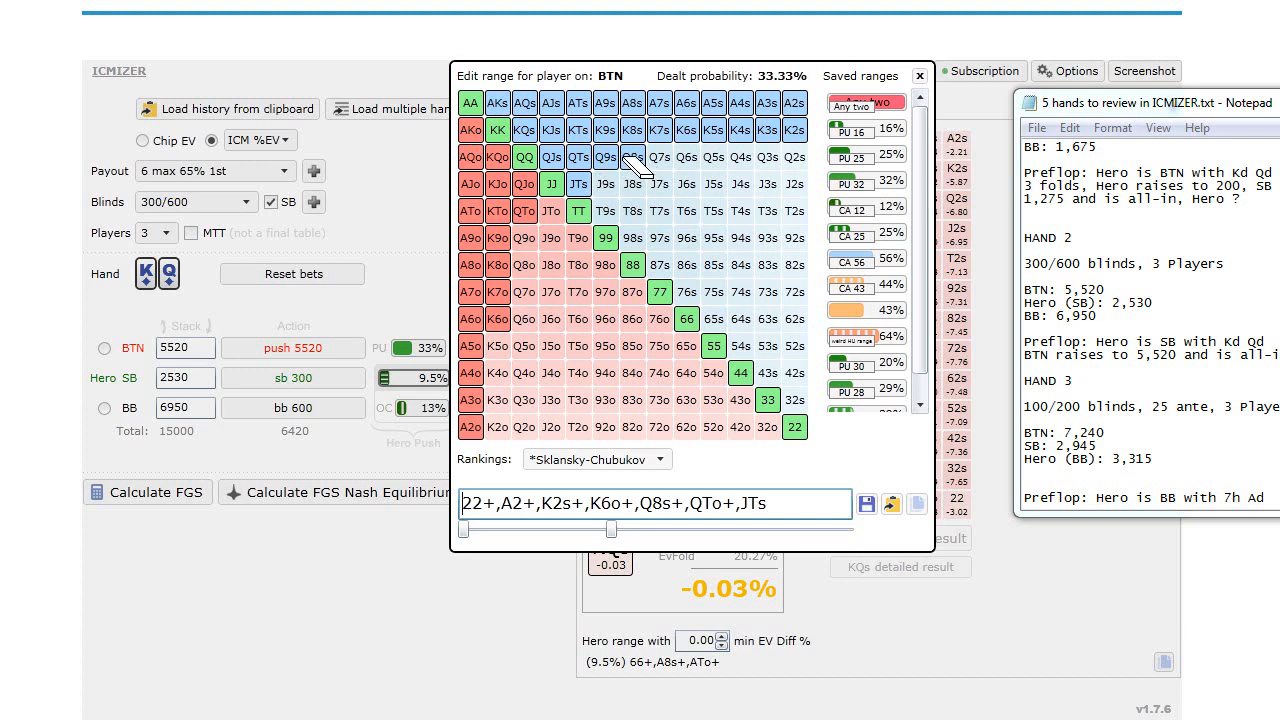
left_click(421, 308)
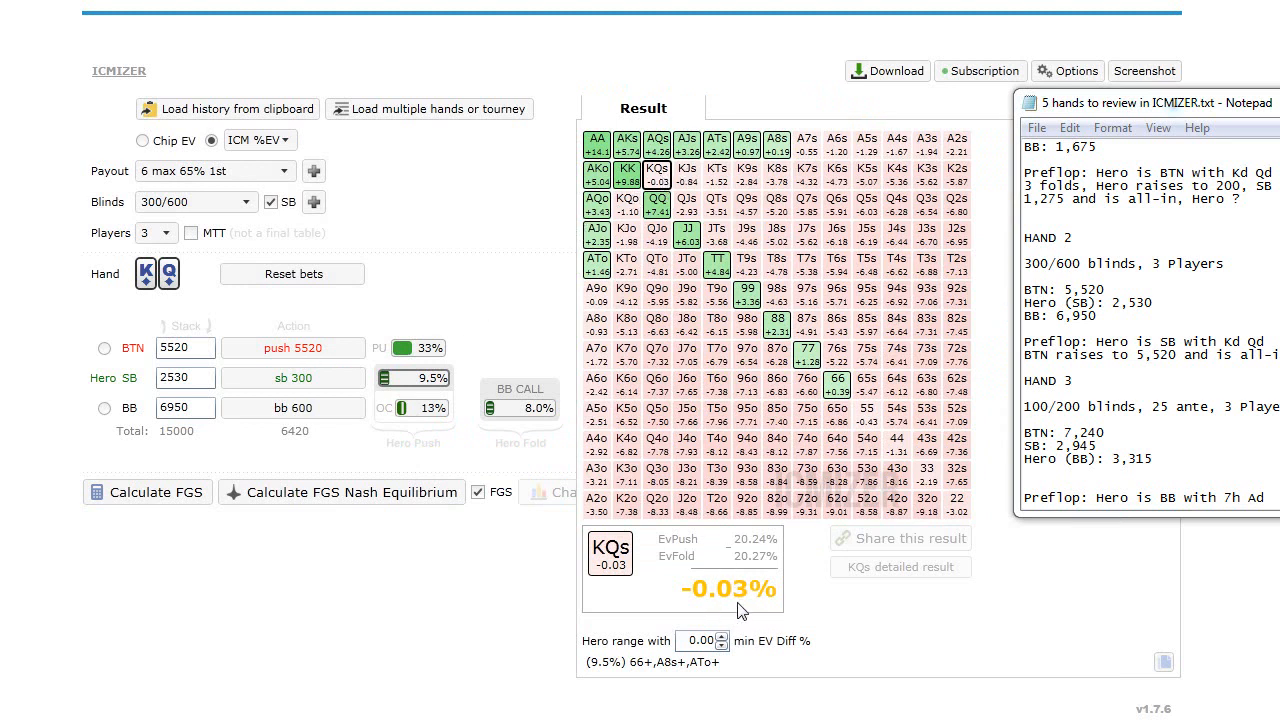
mouse_move(709, 589)
mouse_move(760, 600)
- Widen the BB's overcall range to 20%
left_click(428, 409)
left_click_drag(502, 530, 565, 537)
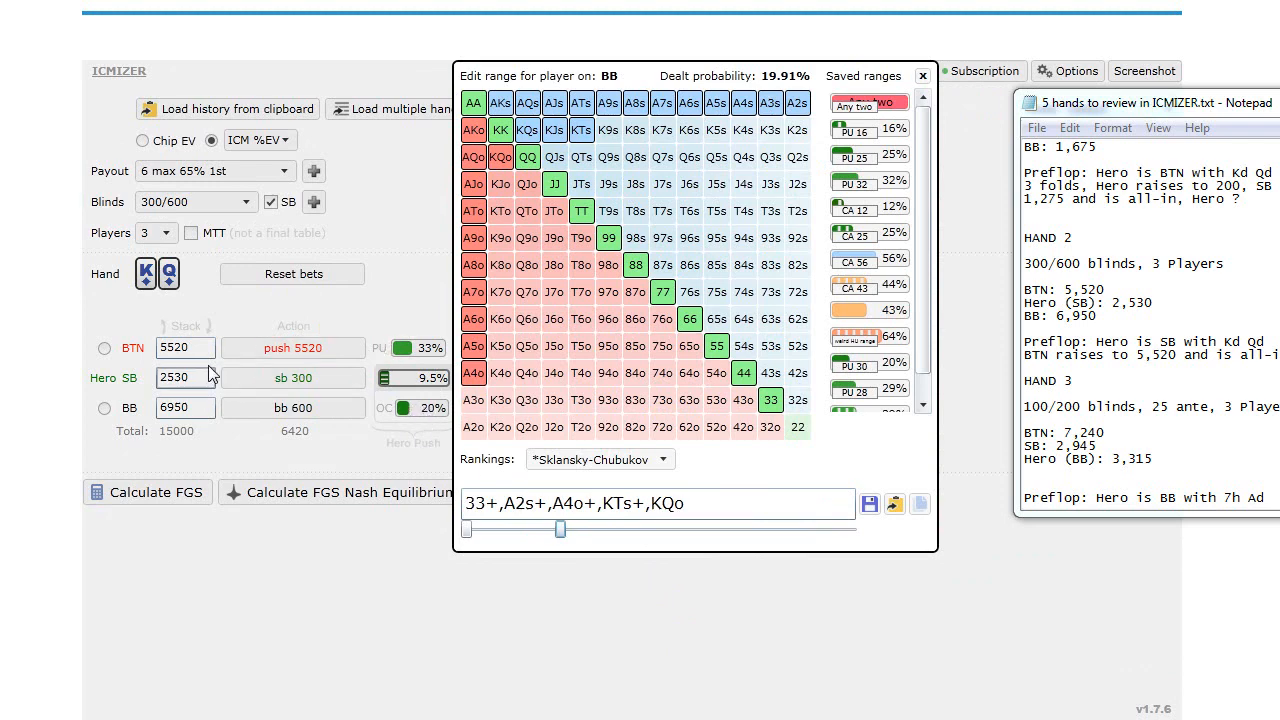
left_click(302, 455)
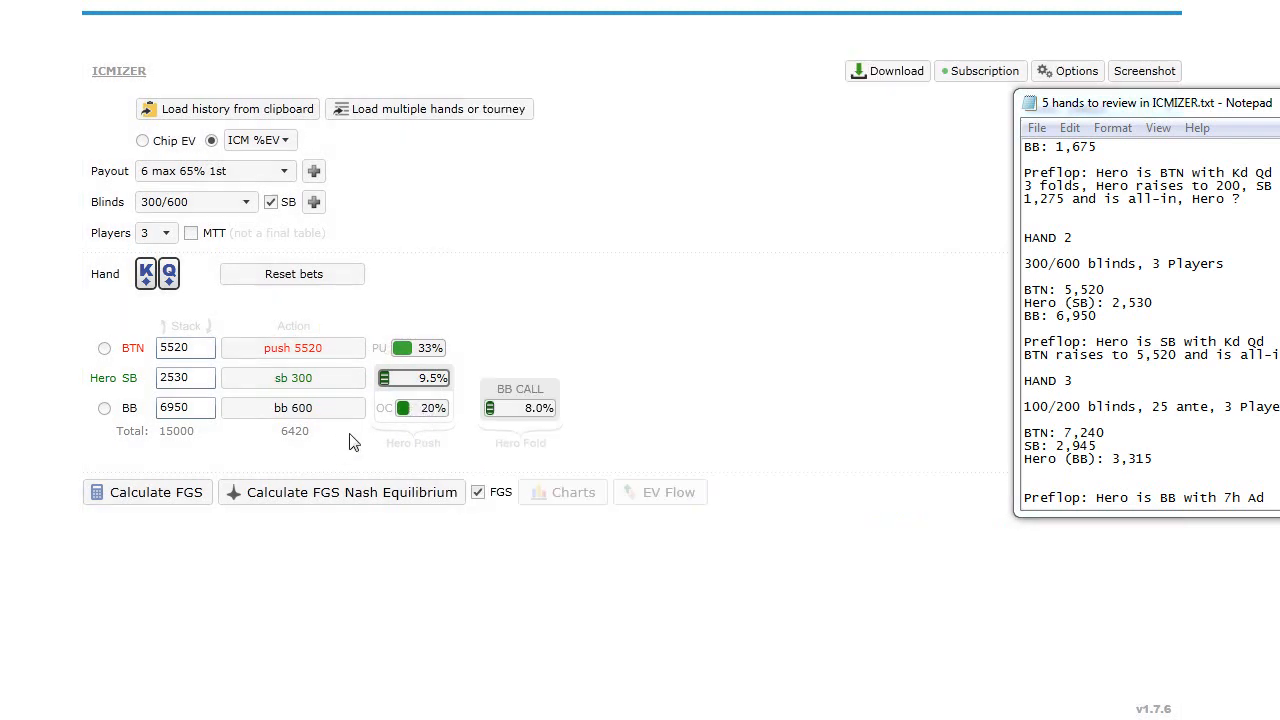
- Widen the BB's call range for when Hero folds to 20%
left_click(495, 410)
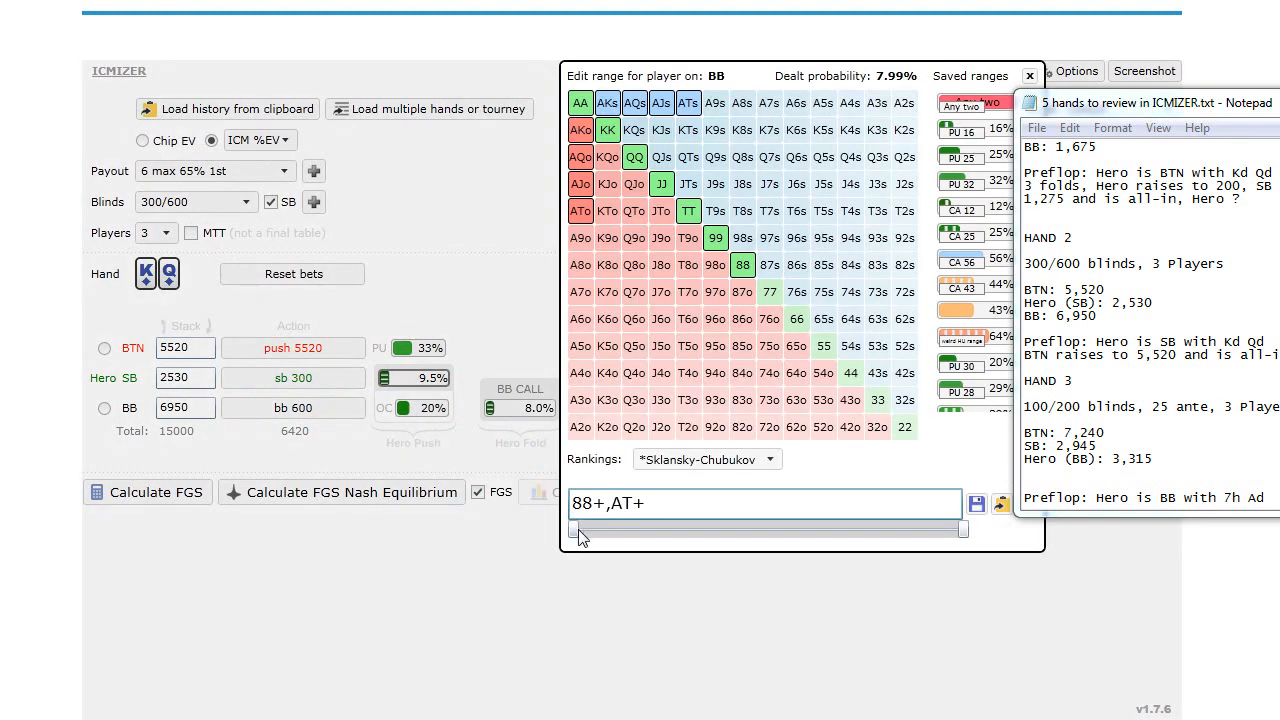
left_click_drag(583, 537, 667, 537)
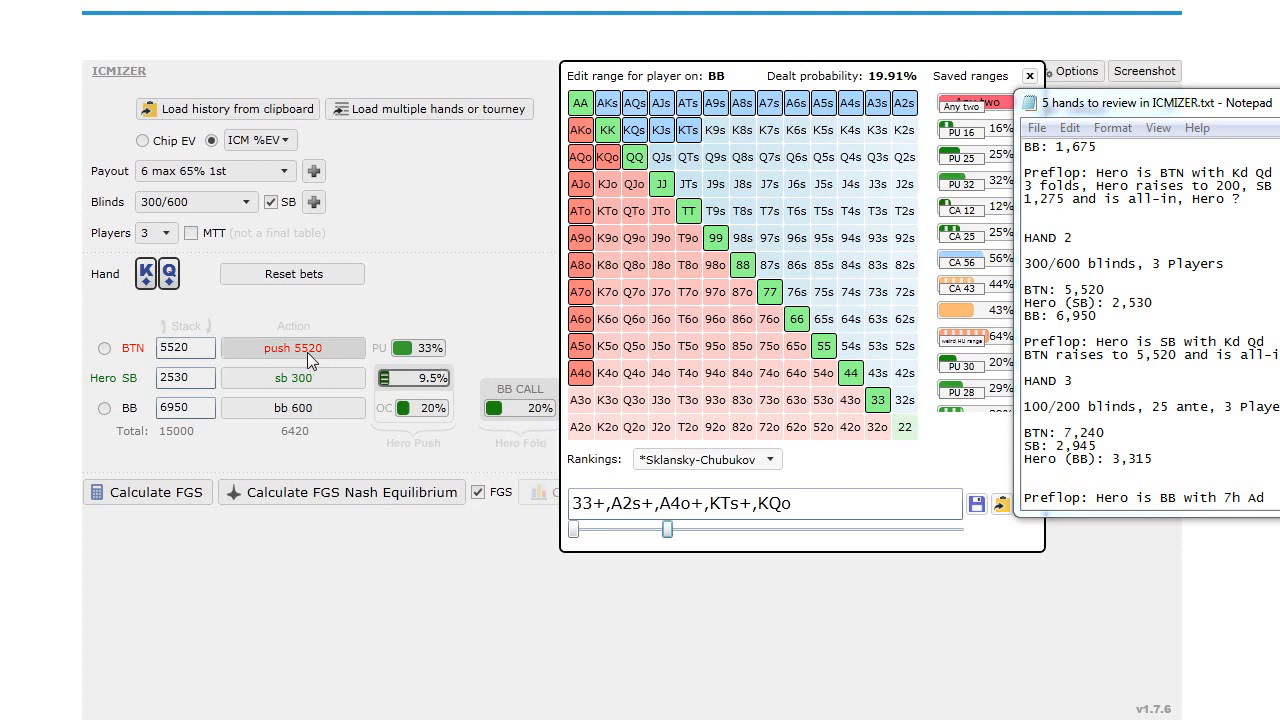
- Narrow the BB's overcall range to 88+, AJs+ and AQo+
mouse_move(426, 417)
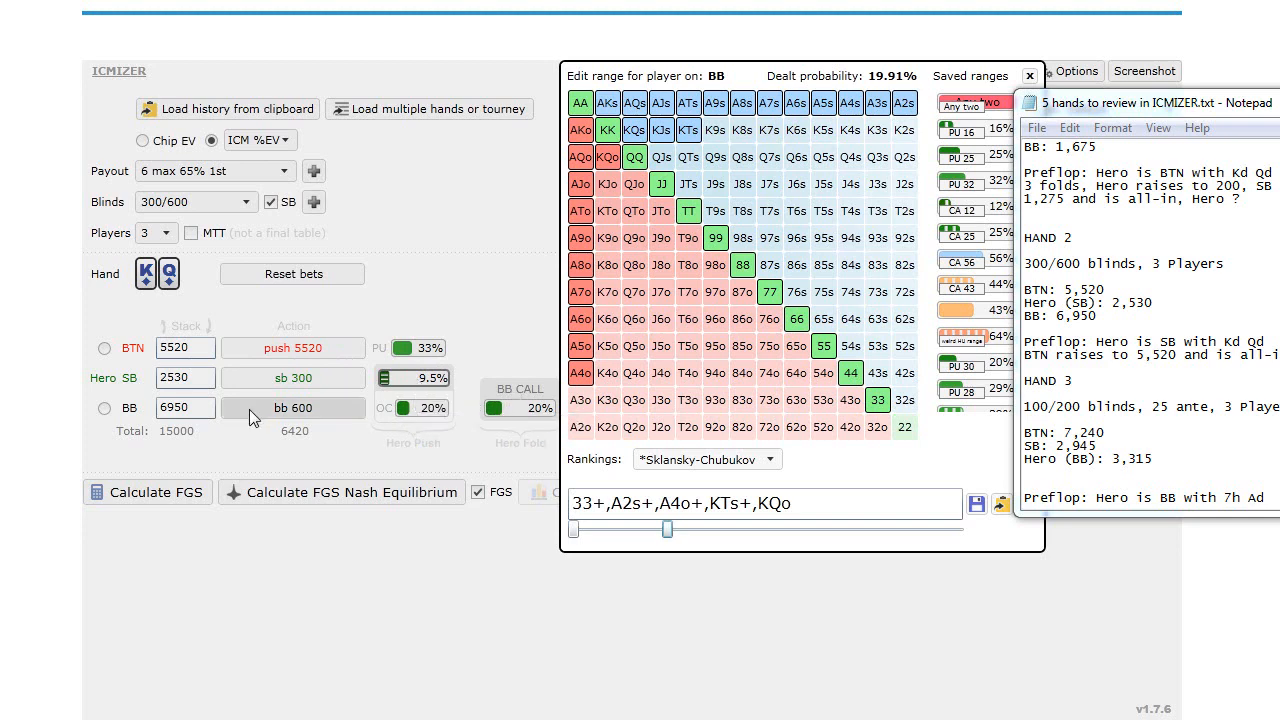
left_click(428, 409)
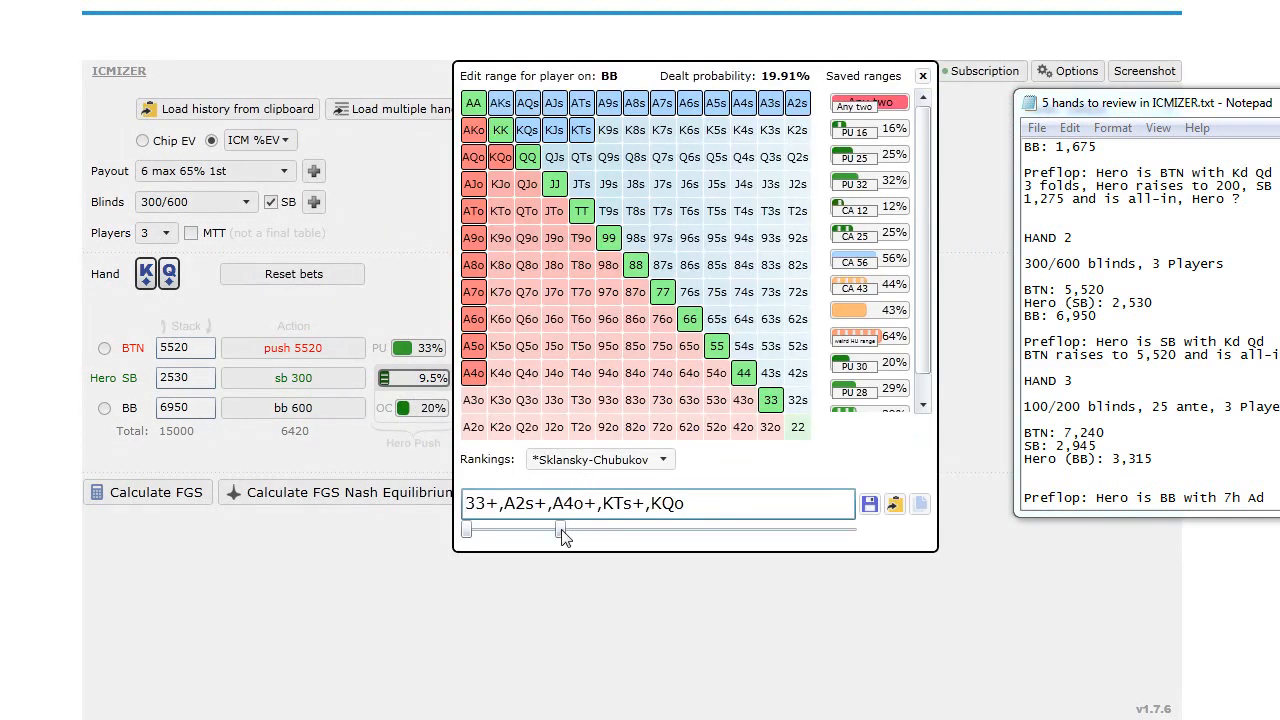
left_click_drag(562, 532, 497, 540)
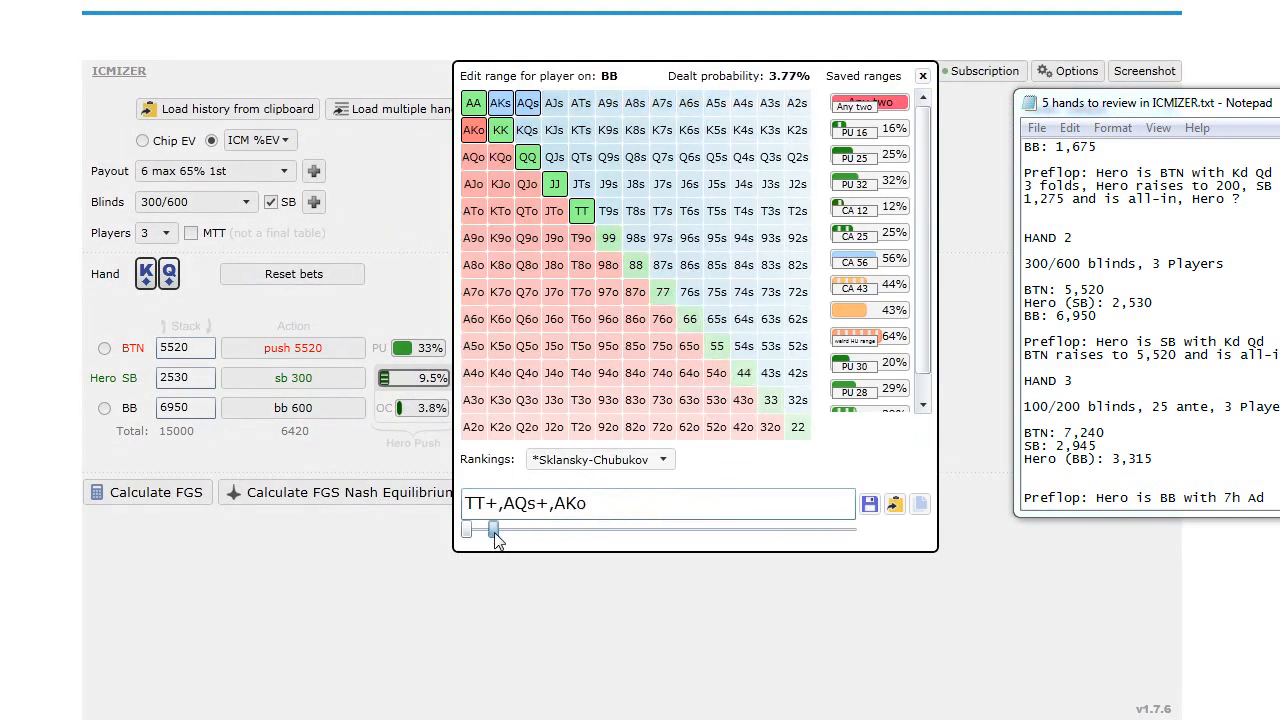
left_click(554, 105)
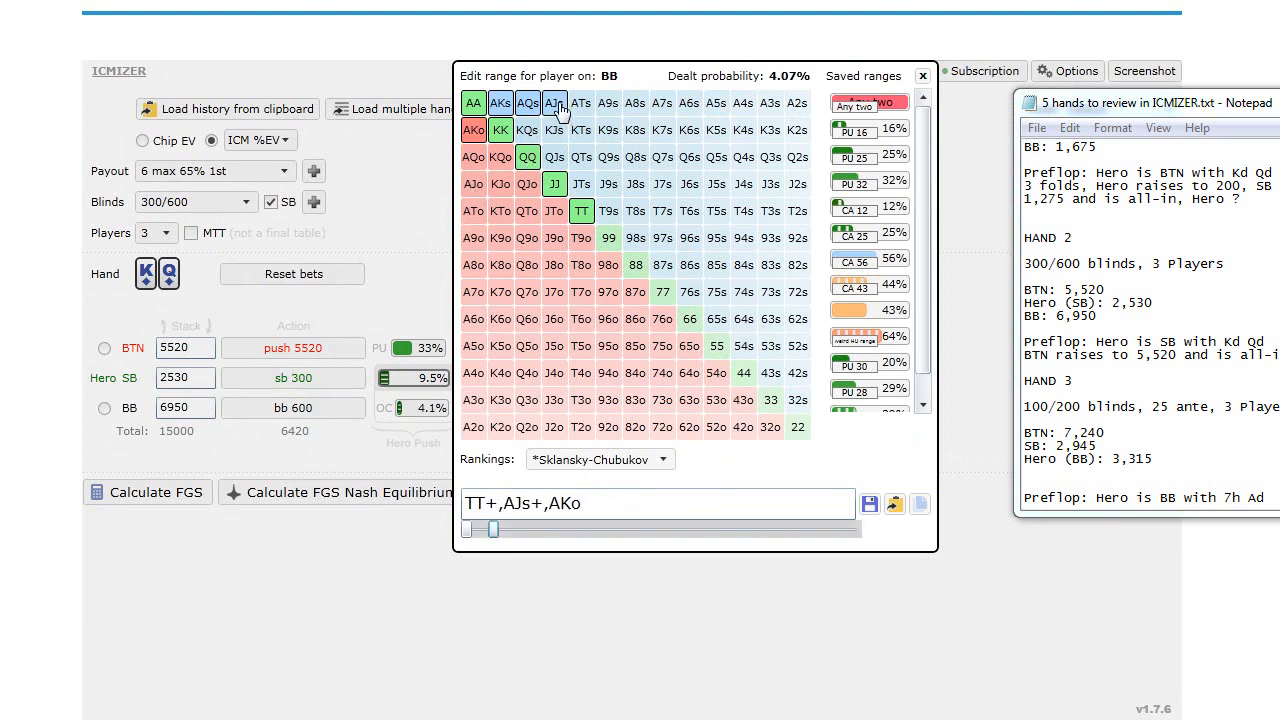
left_click(635, 265)
left_click(473, 157)
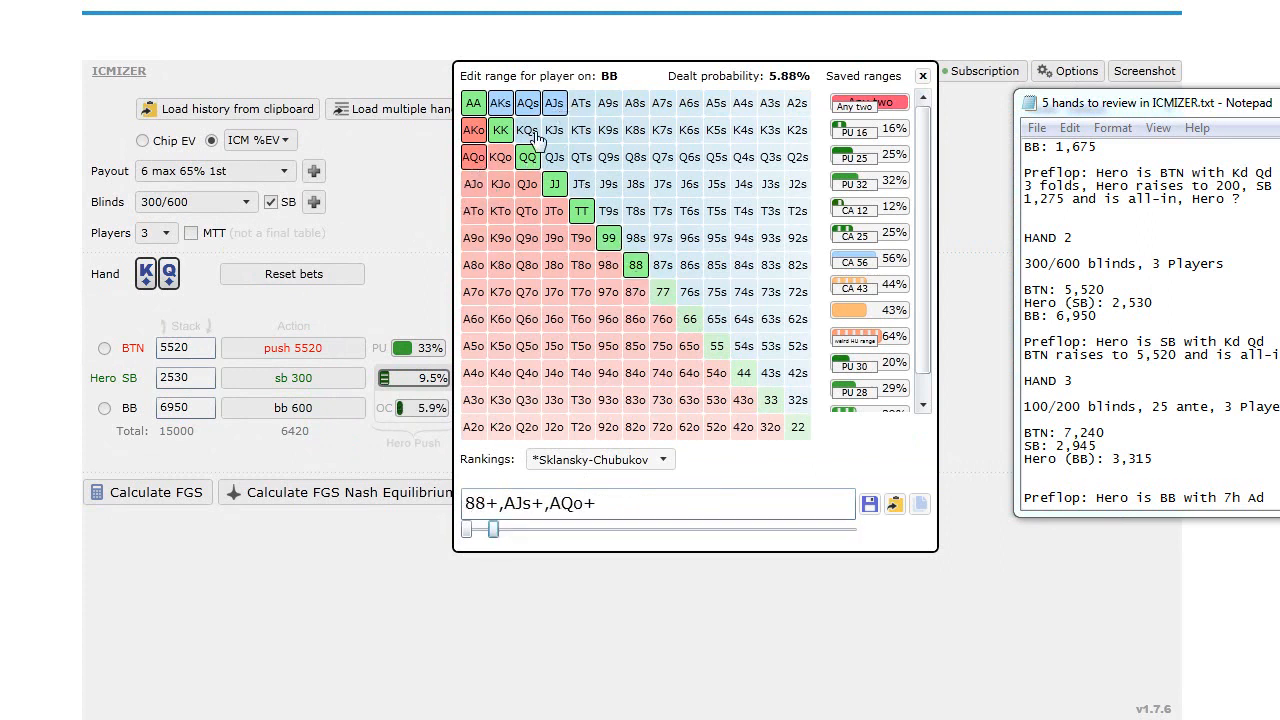
left_click(407, 456)
mouse_move(516, 424)
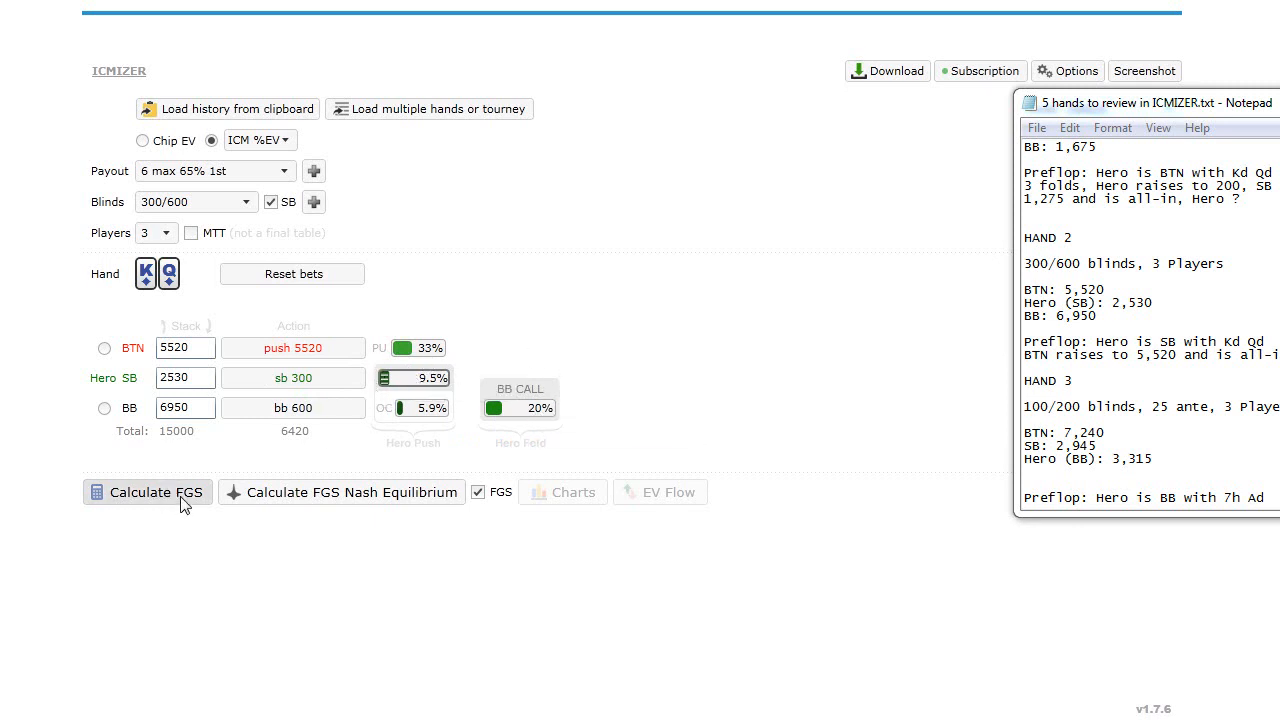
- Calculate Hero's FGS EV with the current ranges and again with the BTN's push range widened to 43%
left_click(148, 493)
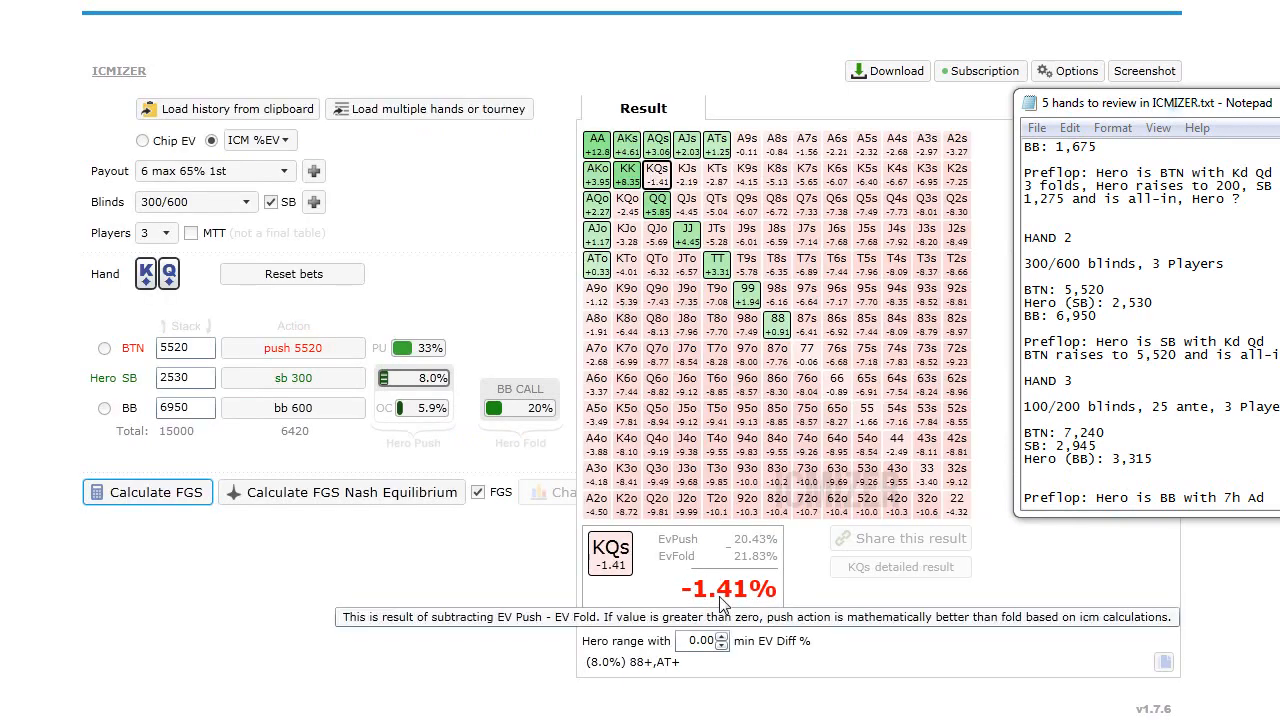
left_click(420, 350)
left_click_drag(612, 531, 646, 531)
left_click(338, 548)
left_click(150, 492)
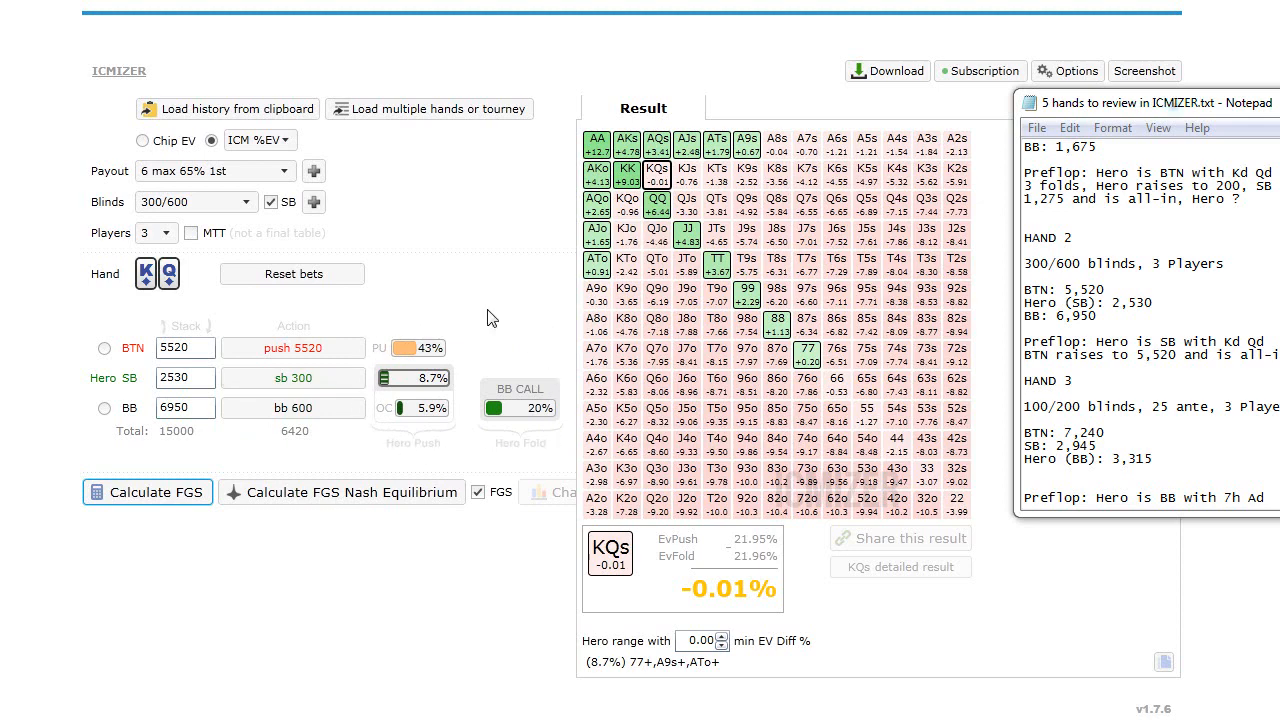
- Widen the BTN's push range to 60%
left_click(423, 352)
mouse_move(646, 529)
left_mouse_down()
mouse_move(713, 530)
mouse_move(643, 539)
left_mouse_up()
left_click(376, 461)
- Narrow the BB's call range for when Hero folds to 11%, without 44 and 55, and calculate the FGS result
left_click(514, 414)
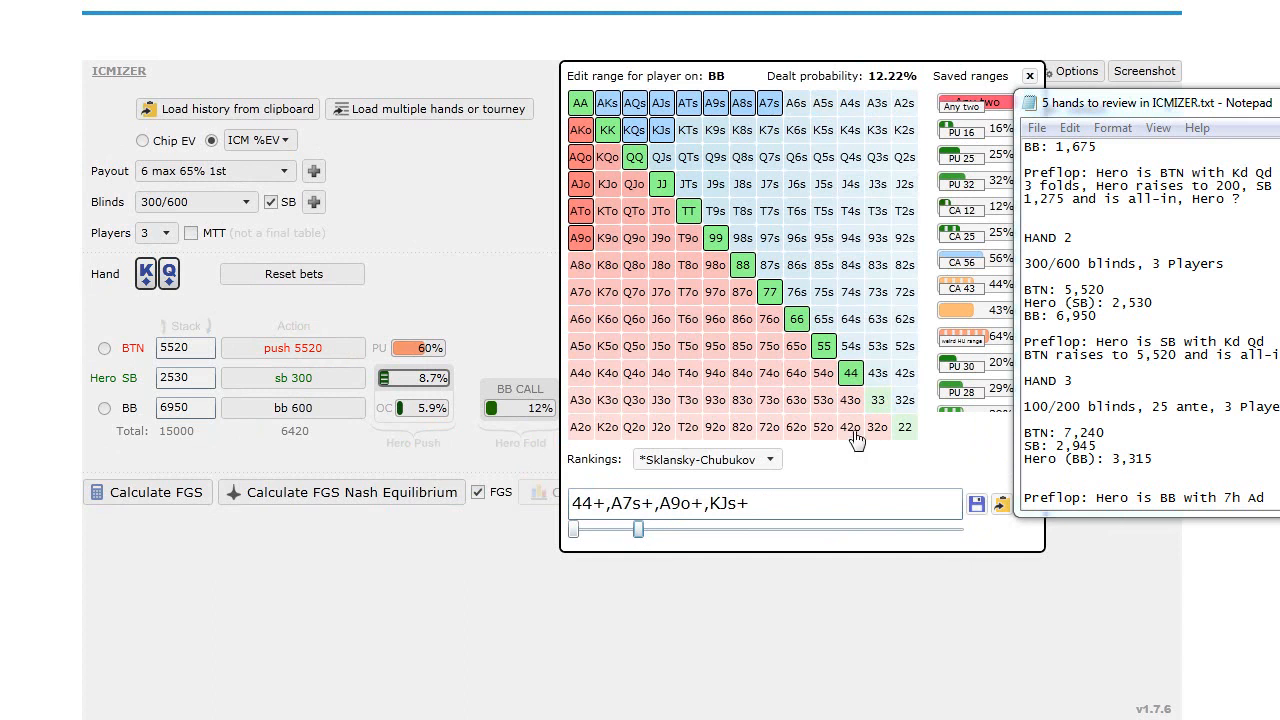
left_click(850, 372)
left_click(820, 344)
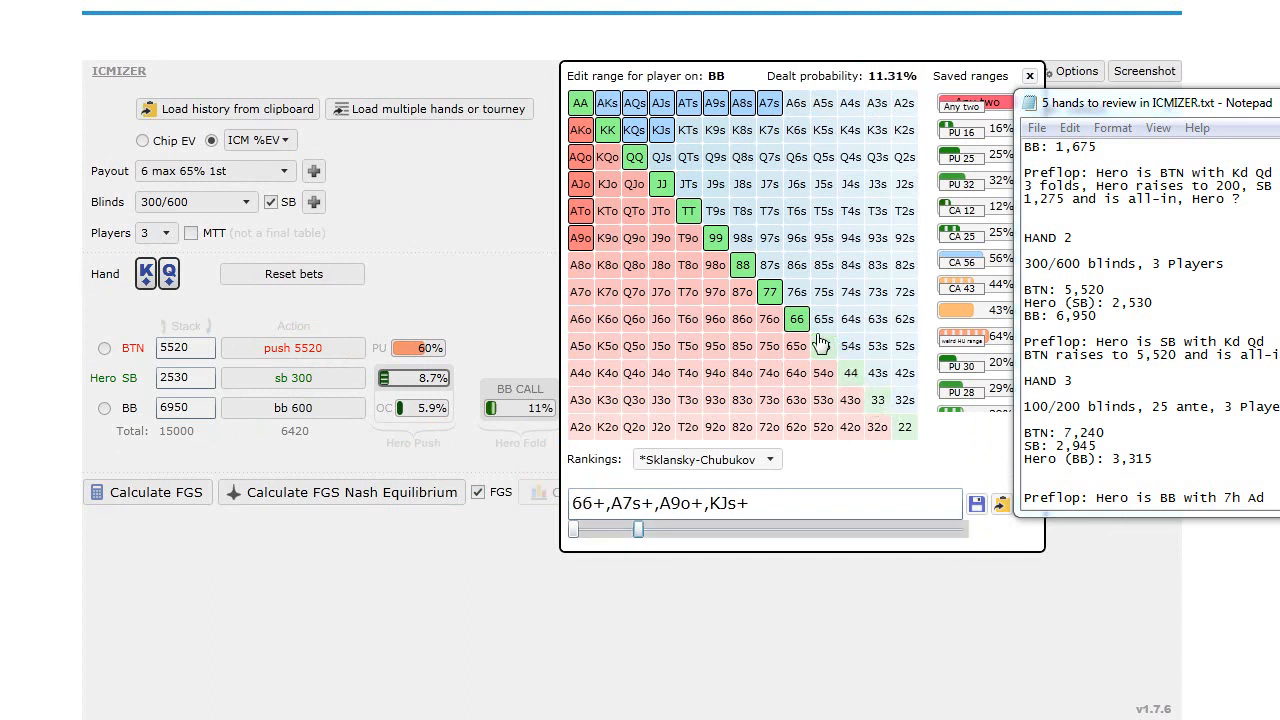
left_click(770, 106)
left_click(772, 108)
left_click(666, 136)
left_click(668, 140)
left_click(303, 467)
left_click(172, 502)
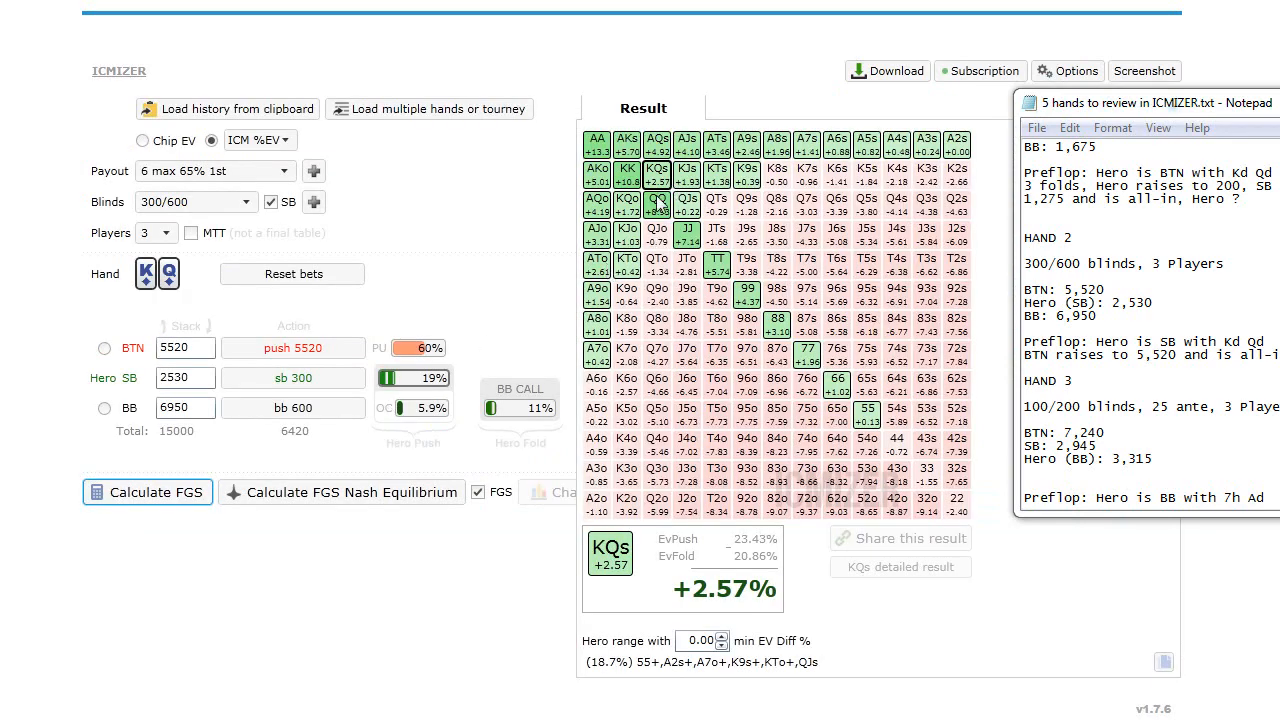
- Make the BB the Hero and set the SB's action to an all-in push of 2530
mouse_move(438, 345)
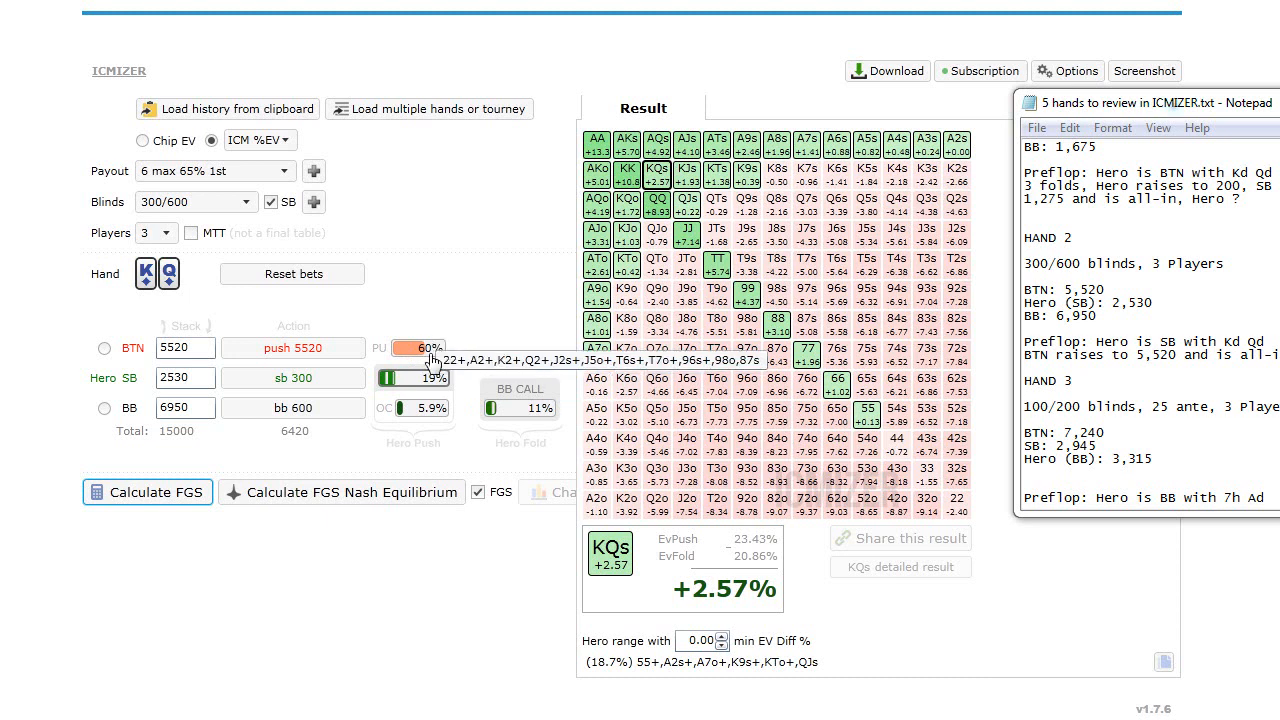
left_click(104, 409)
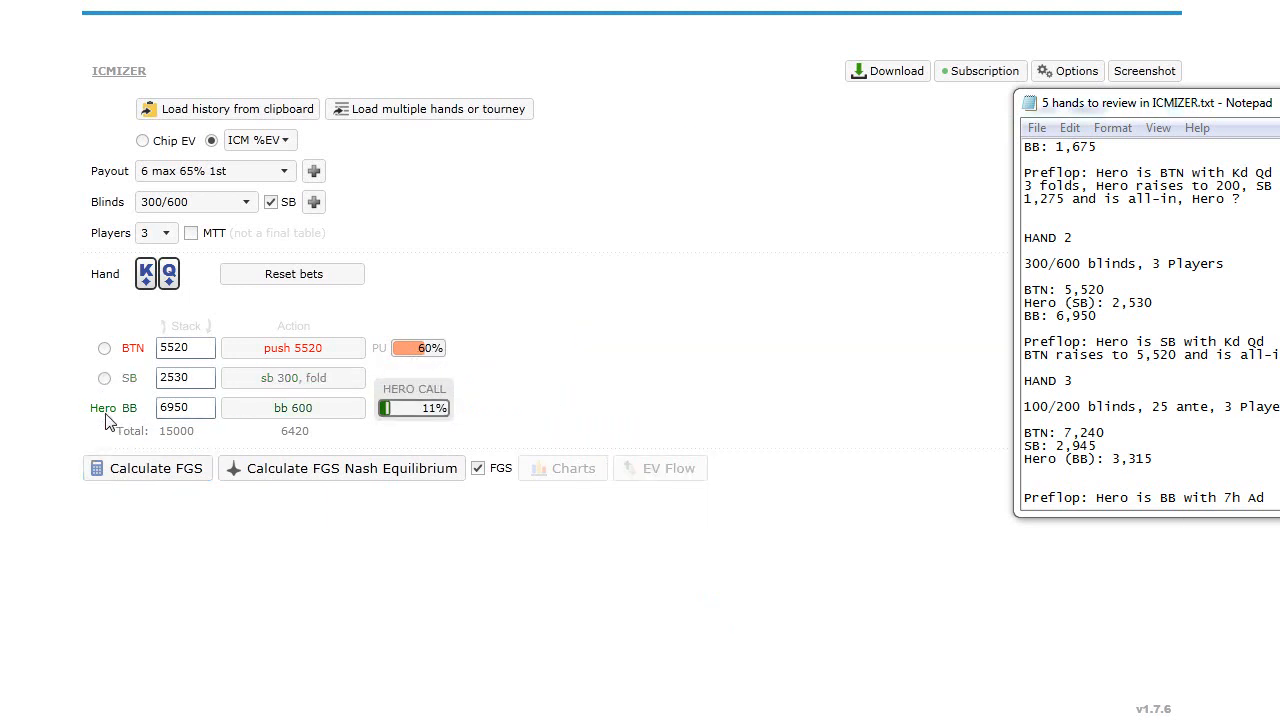
left_click(300, 378)
left_click(366, 380)
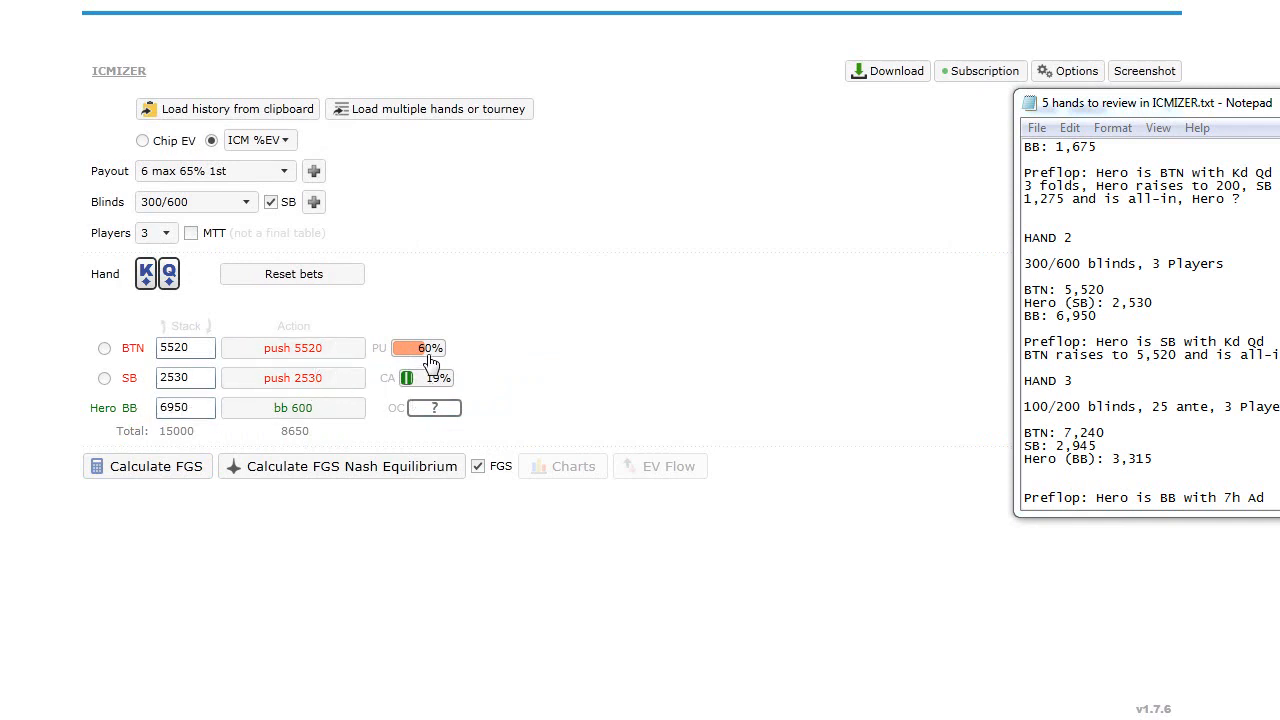
mouse_move(427, 352)
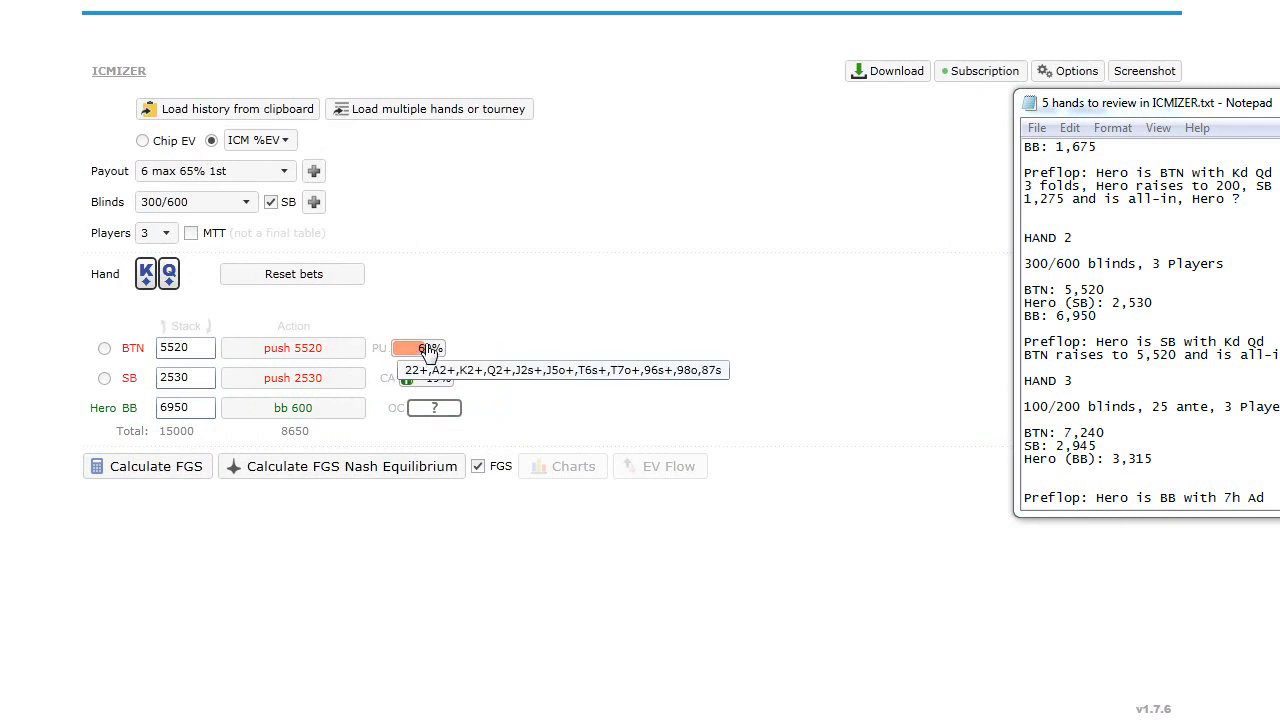
- Narrow the SB's call range to 16% by removing K9s, KTs, QJs, 55, 66, A2s and A3s, and calculate Hero's overcall range
mouse_move(432, 384)
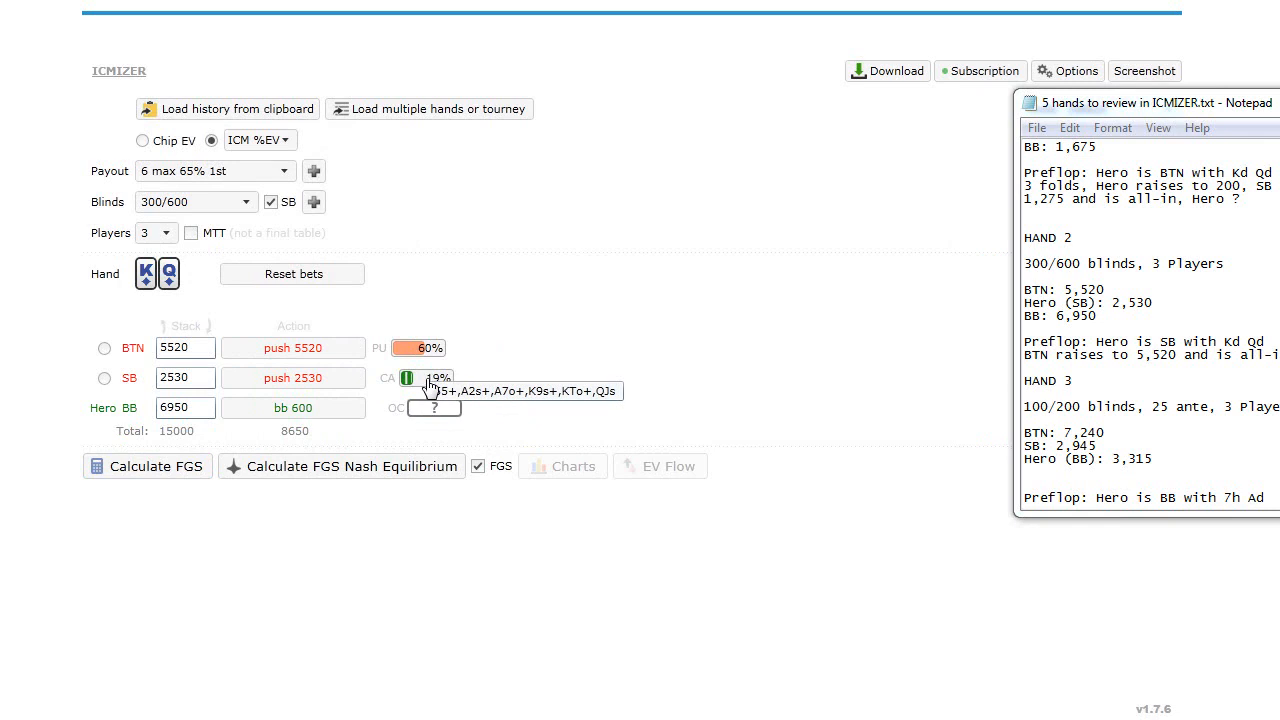
left_click(431, 381)
left_click(613, 130)
left_click(586, 130)
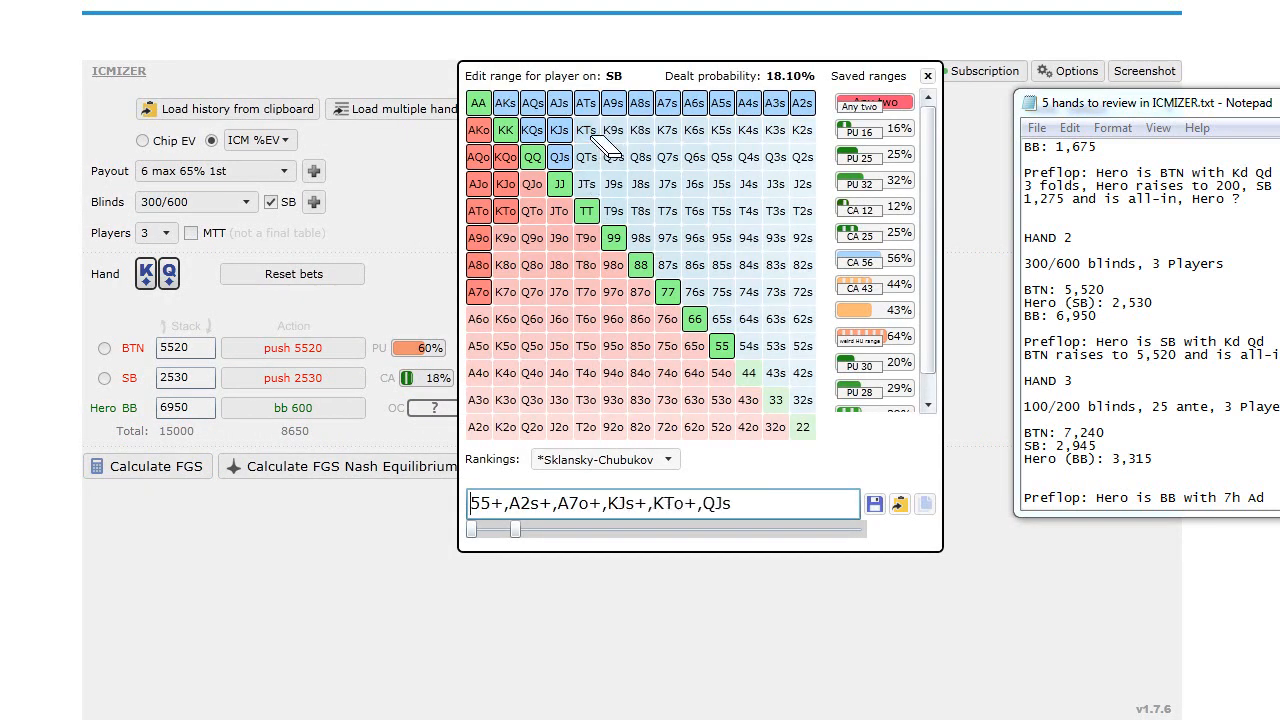
left_click(559, 157)
left_click(721, 345)
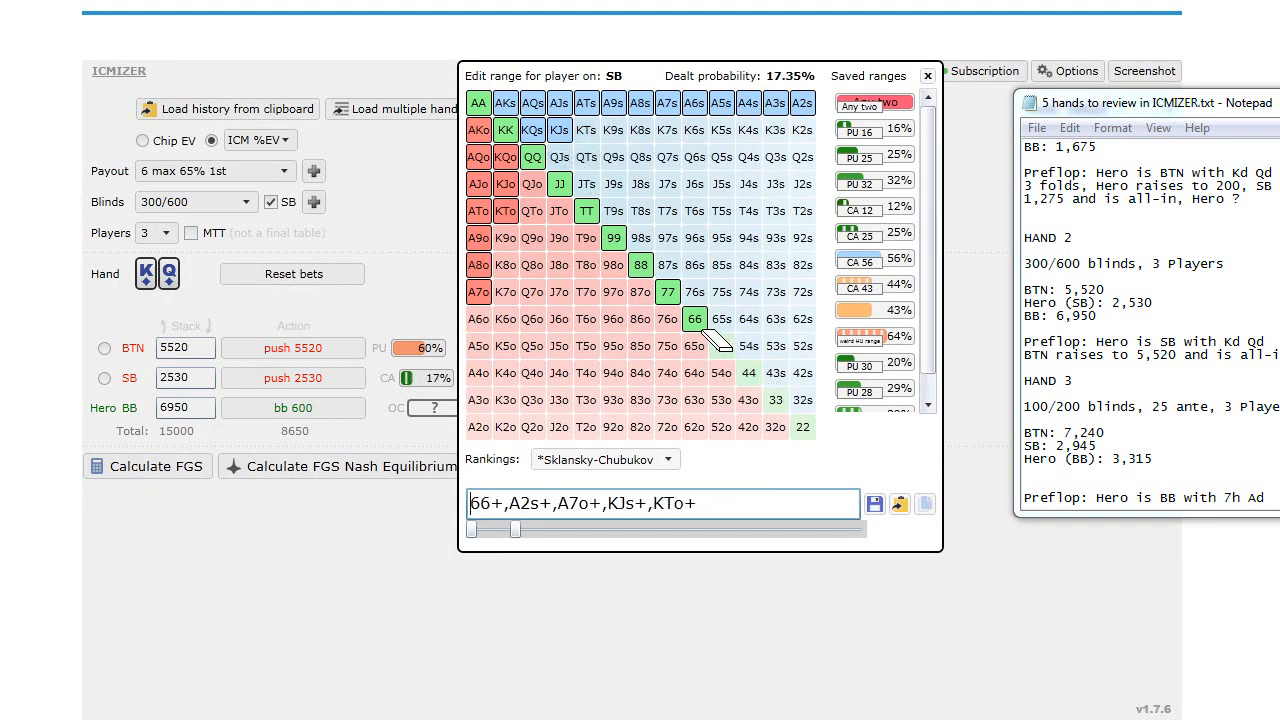
left_click(694, 318)
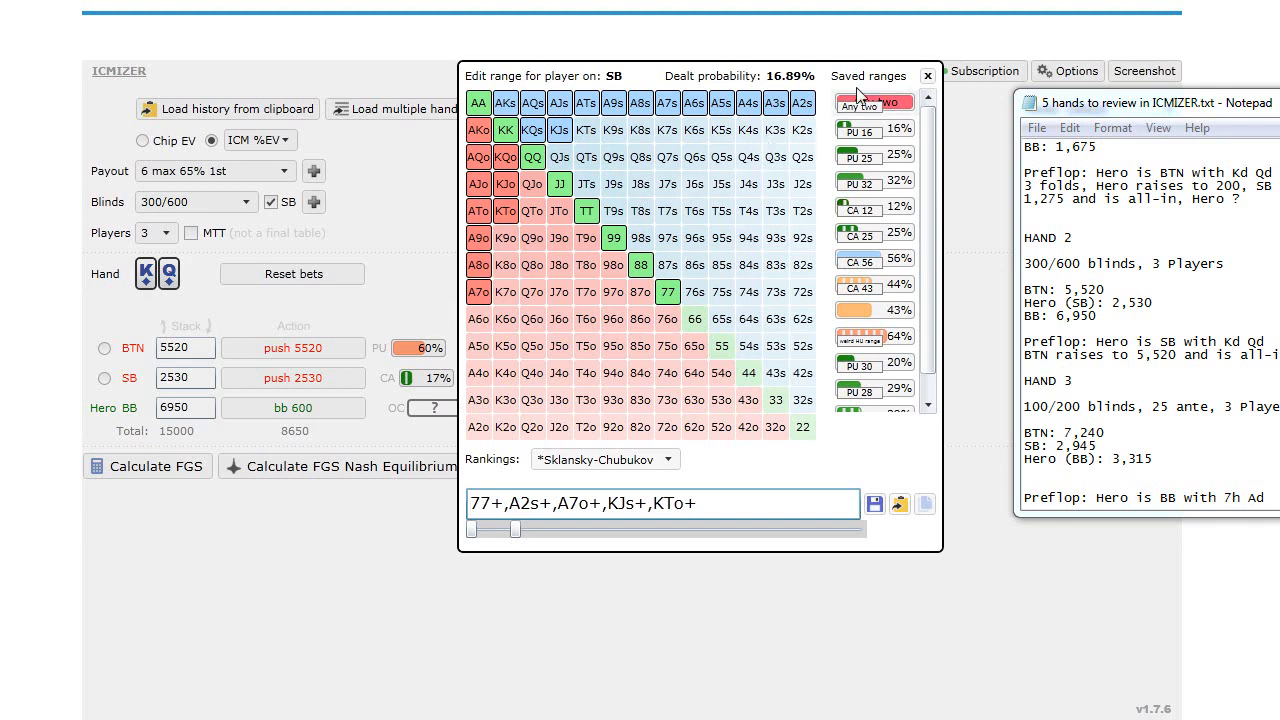
left_click(802, 103)
left_click(775, 103)
left_click(425, 277)
left_click(141, 465)
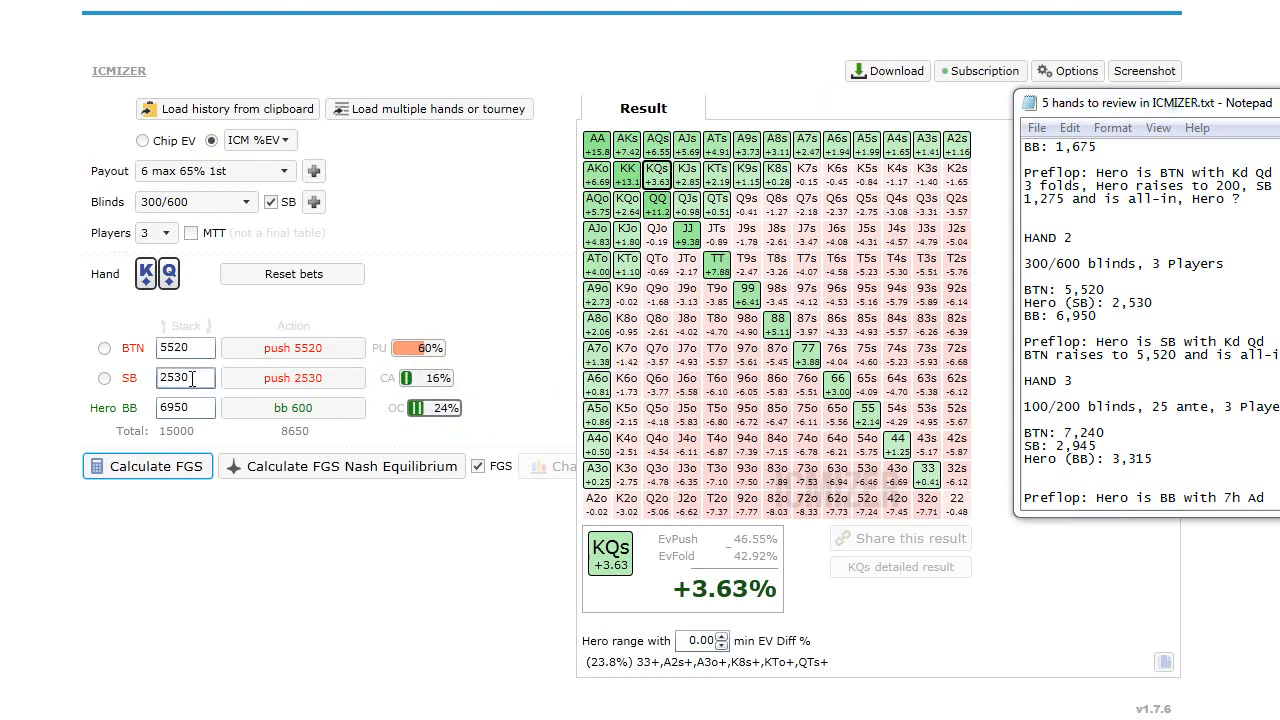
mouse_move(422, 351)
- Review Hand 3's blinds, ante, Hero's stack and preflop action in the Notepad notes
left_click(1105, 283)
scroll(1105, 283, "down", 3)
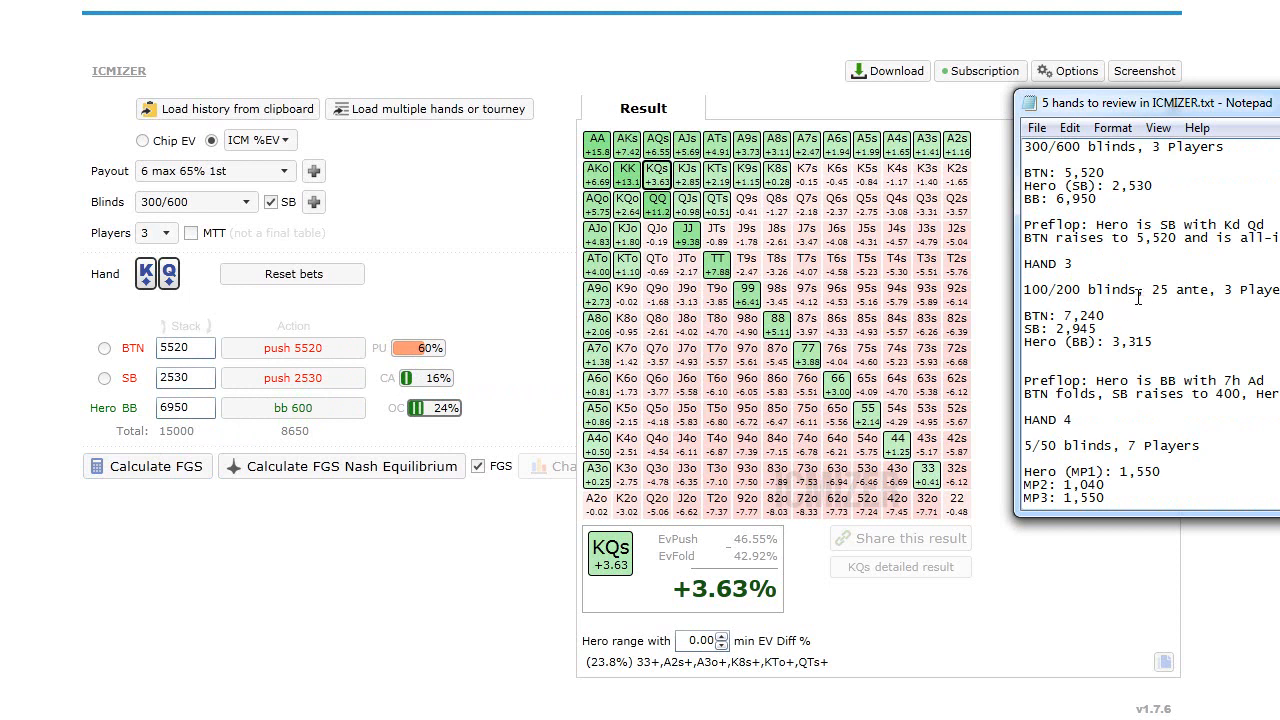
left_click_drag(1222, 290, 1279, 292)
left_click(1277, 304)
left_click_drag(1084, 343, 1164, 344)
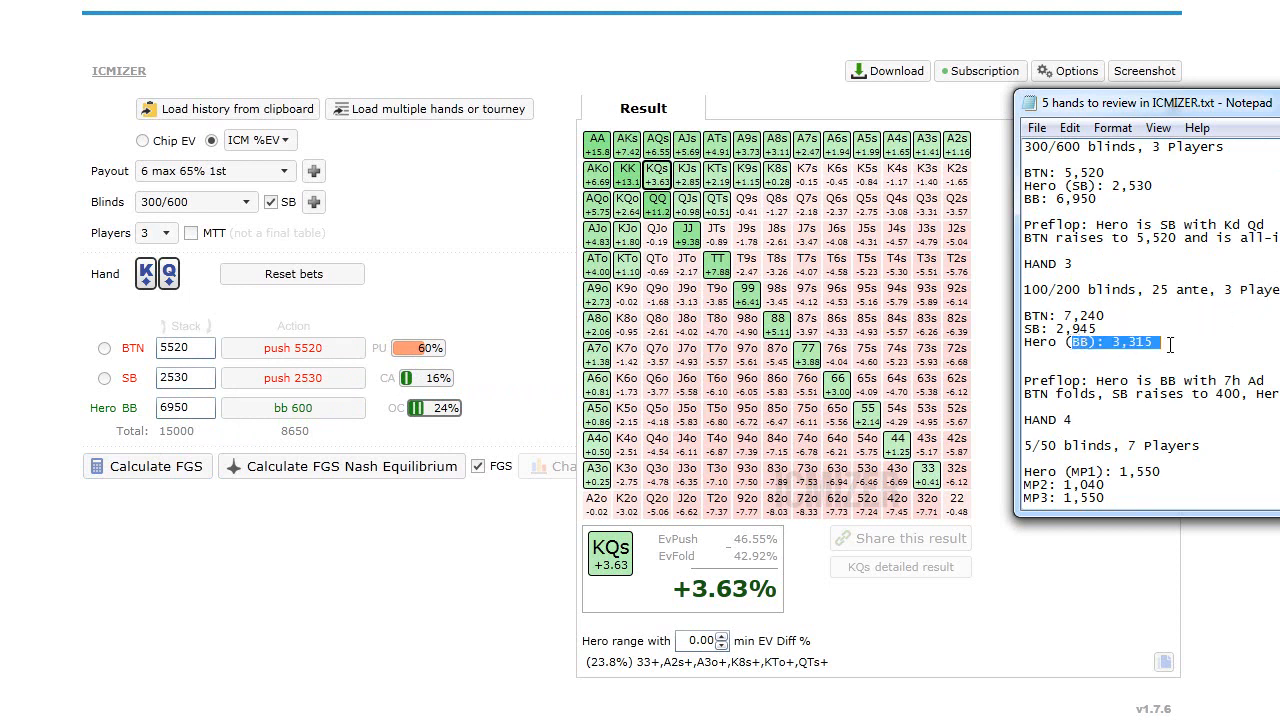
left_click(1164, 345)
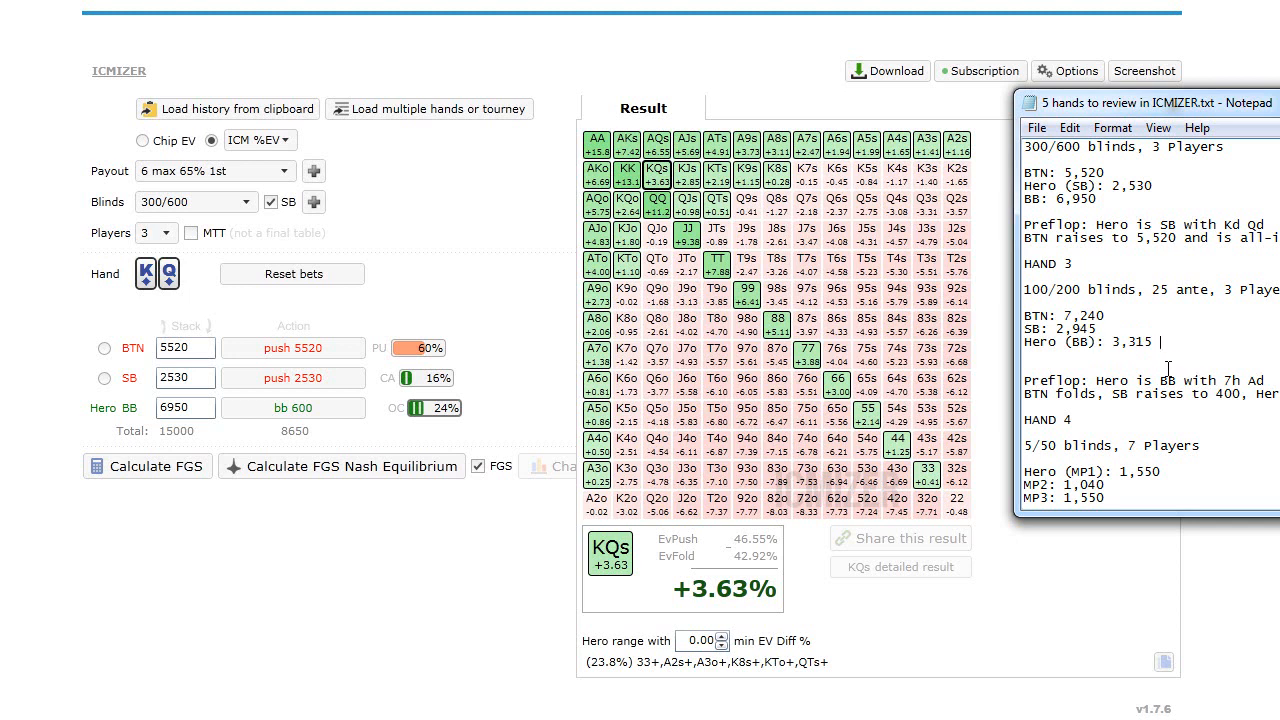
left_click_drag(1196, 393, 1250, 394)
left_click(1254, 394)
- Copy the BTN's Hand 3 stack from the notes and set the BTN stack to 7240
left_click_drag(1066, 315, 1129, 317)
key("ctrl+c")
double_click(180, 347)
key("ctrl+v")
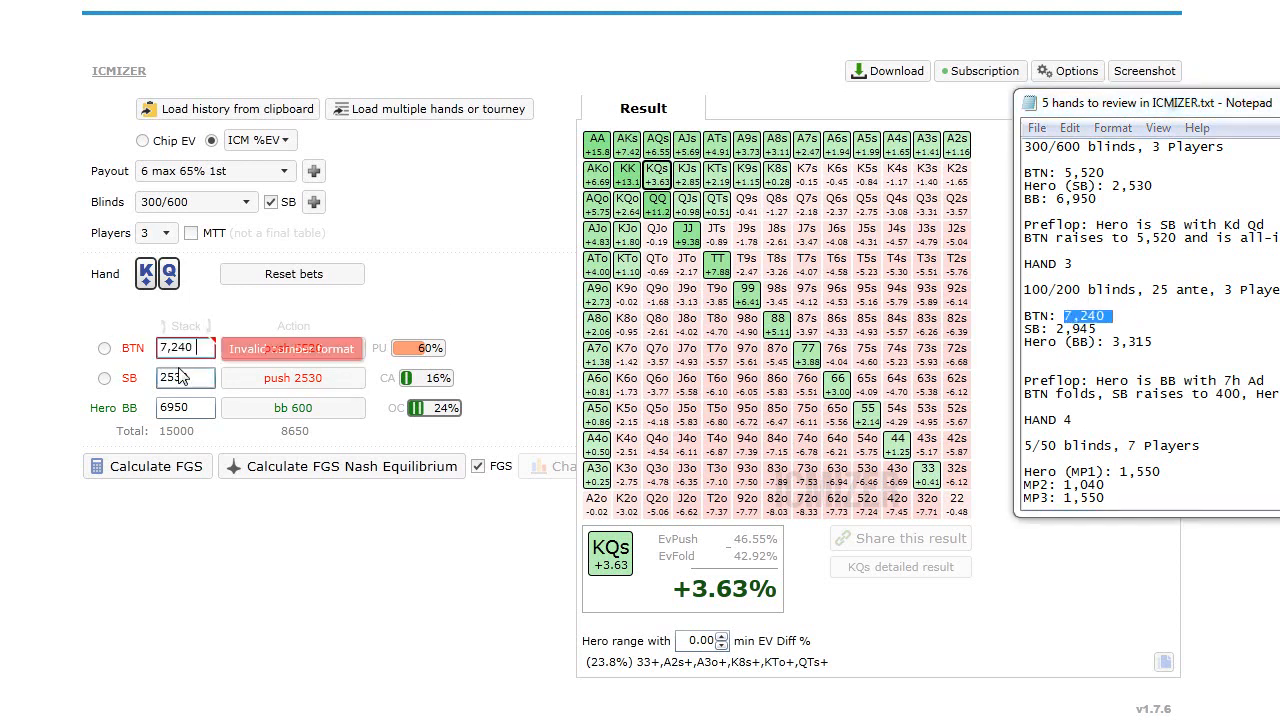
key("BackSpace")
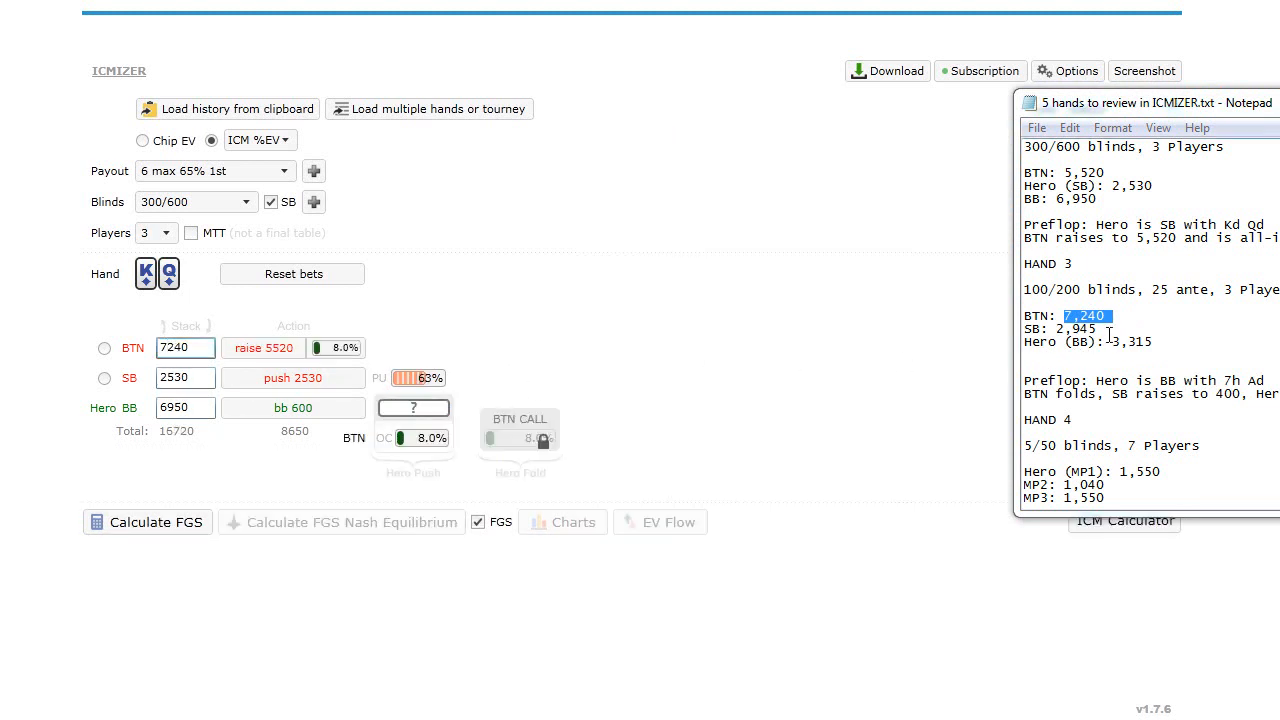
- Copy the SB's Hand 3 stack from the notes and set the SB stack to 2945
left_click_drag(1058, 328, 1106, 330)
key("ctrl+c")
double_click(176, 377)
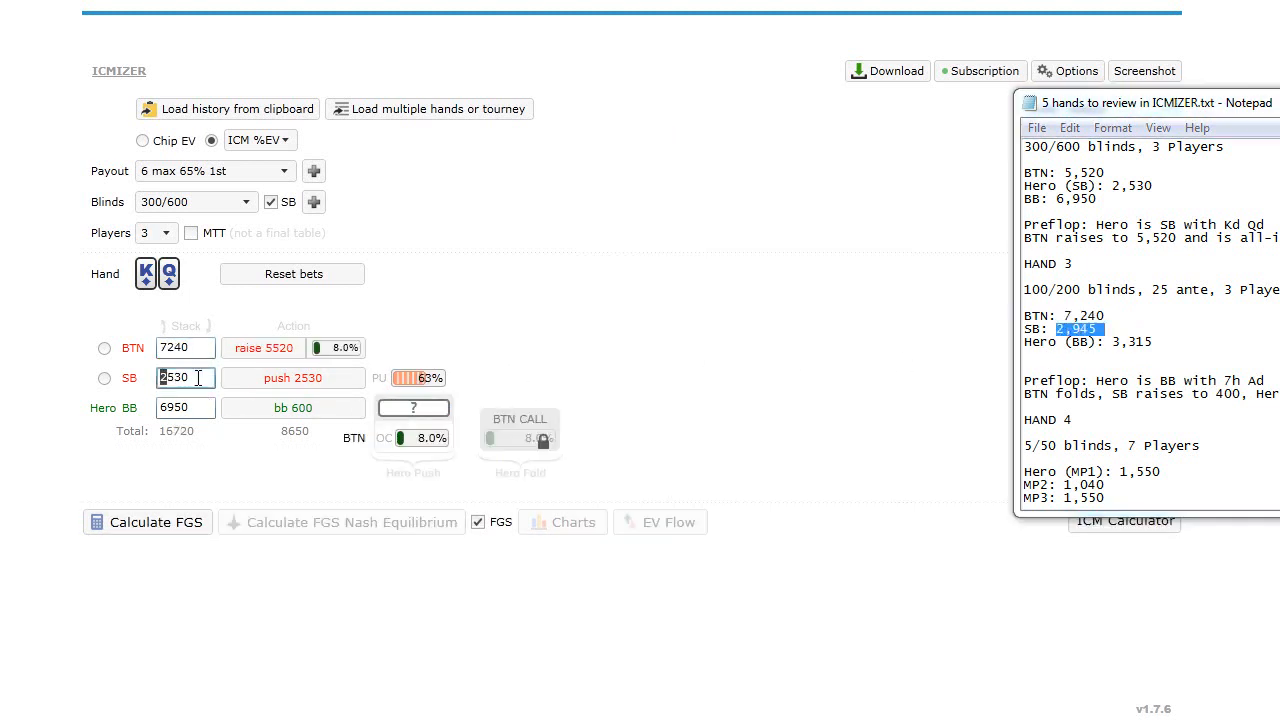
key("ctrl+v")
key("BackSpace")
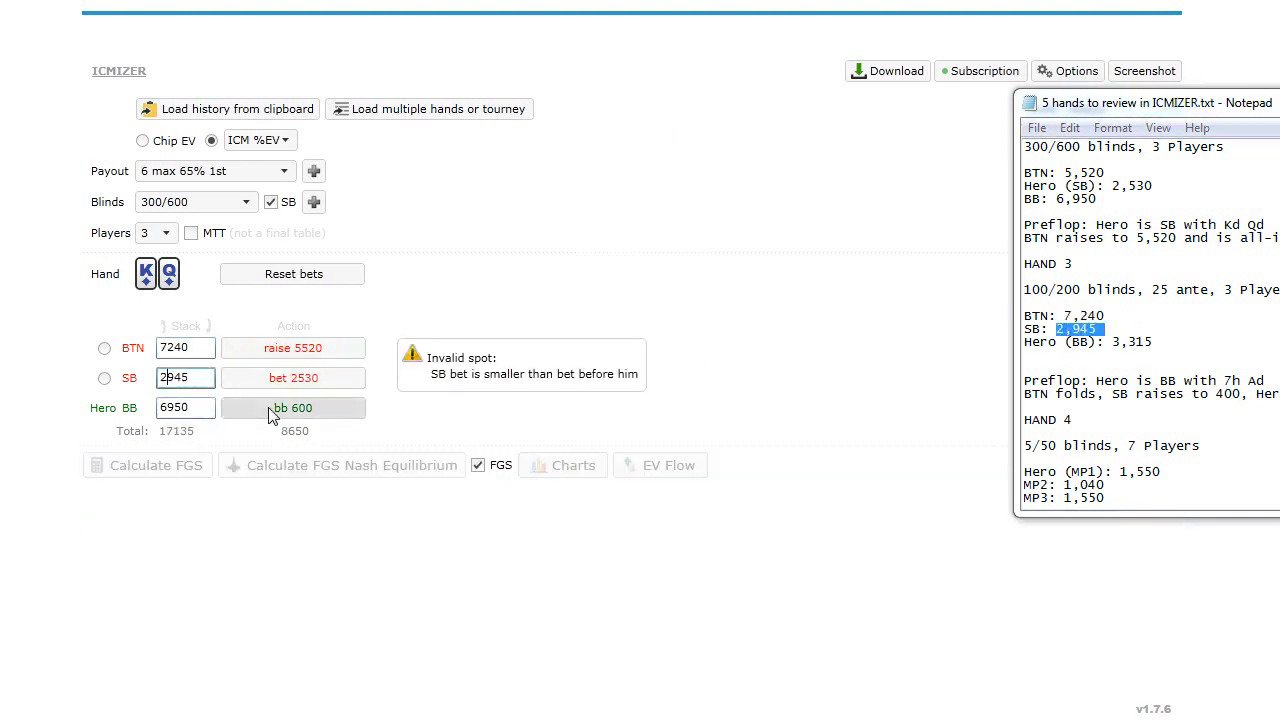
- Copy Hero's Hand 3 stack from the notes and set the BB stack to 3315
left_click(1118, 354)
left_click_drag(1116, 341, 1160, 342)
key("ctrl+c")
double_click(198, 408)
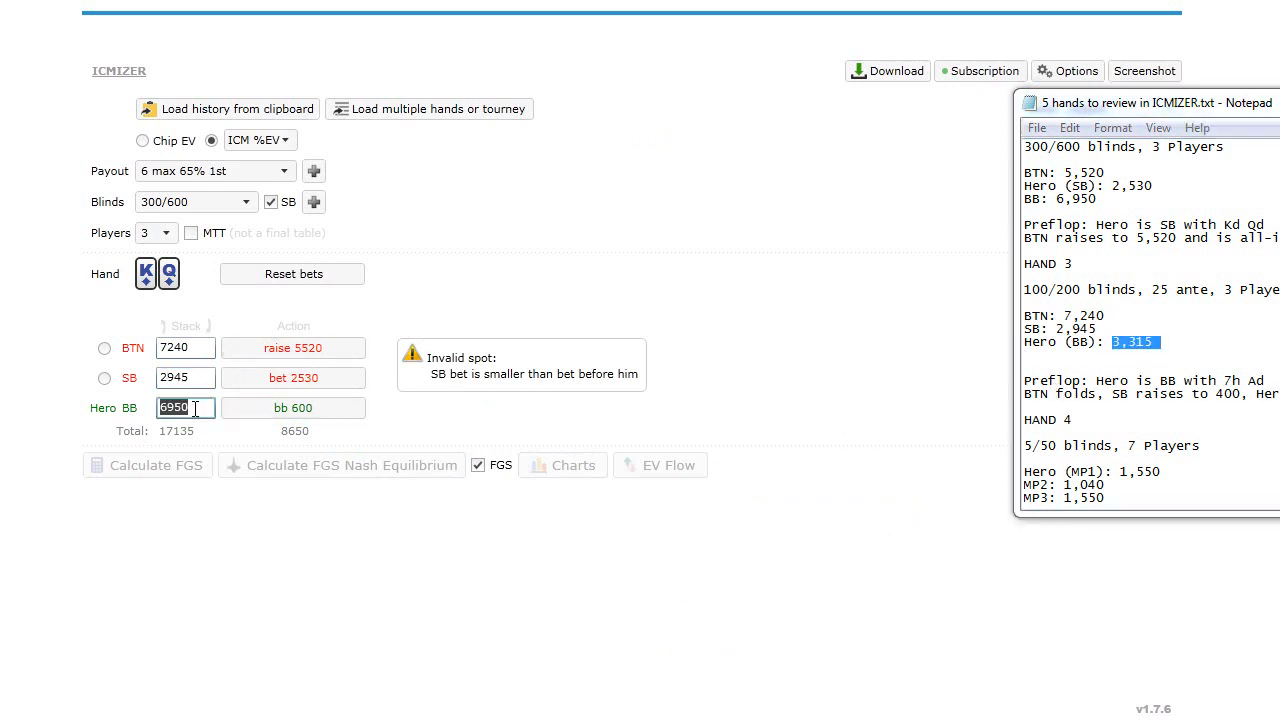
key("ctrl+v")
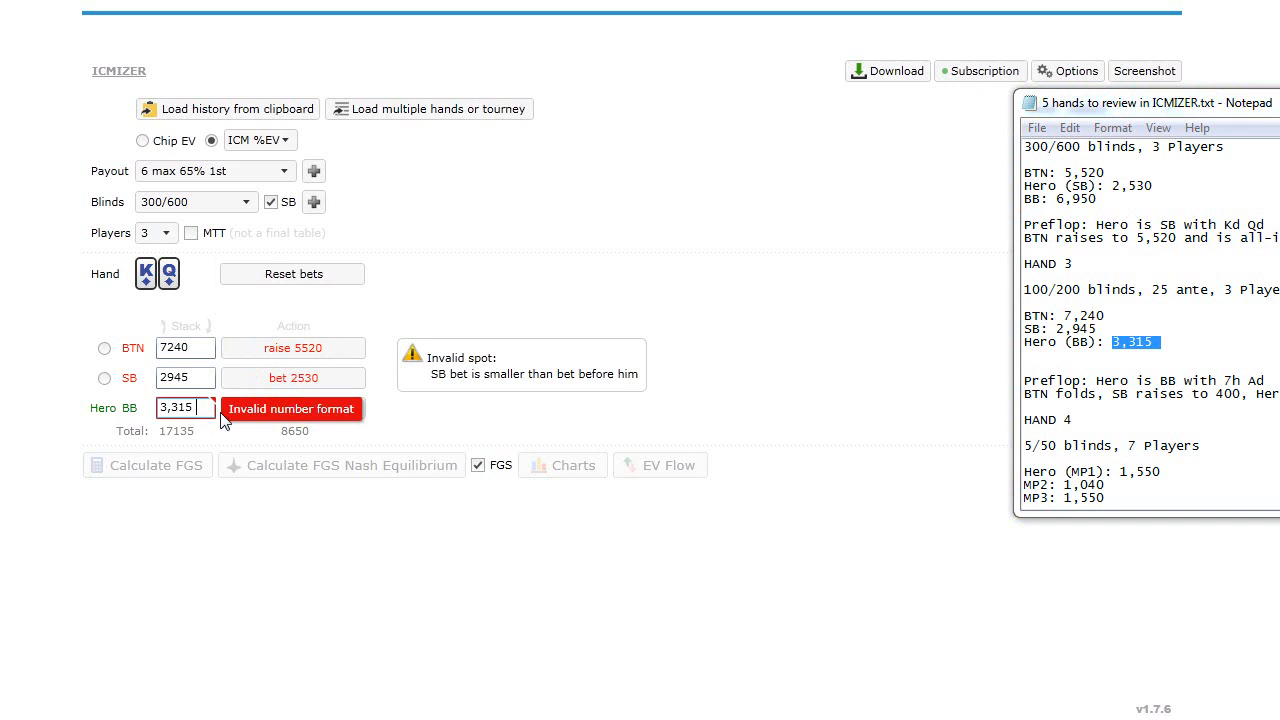
key("BackSpace")
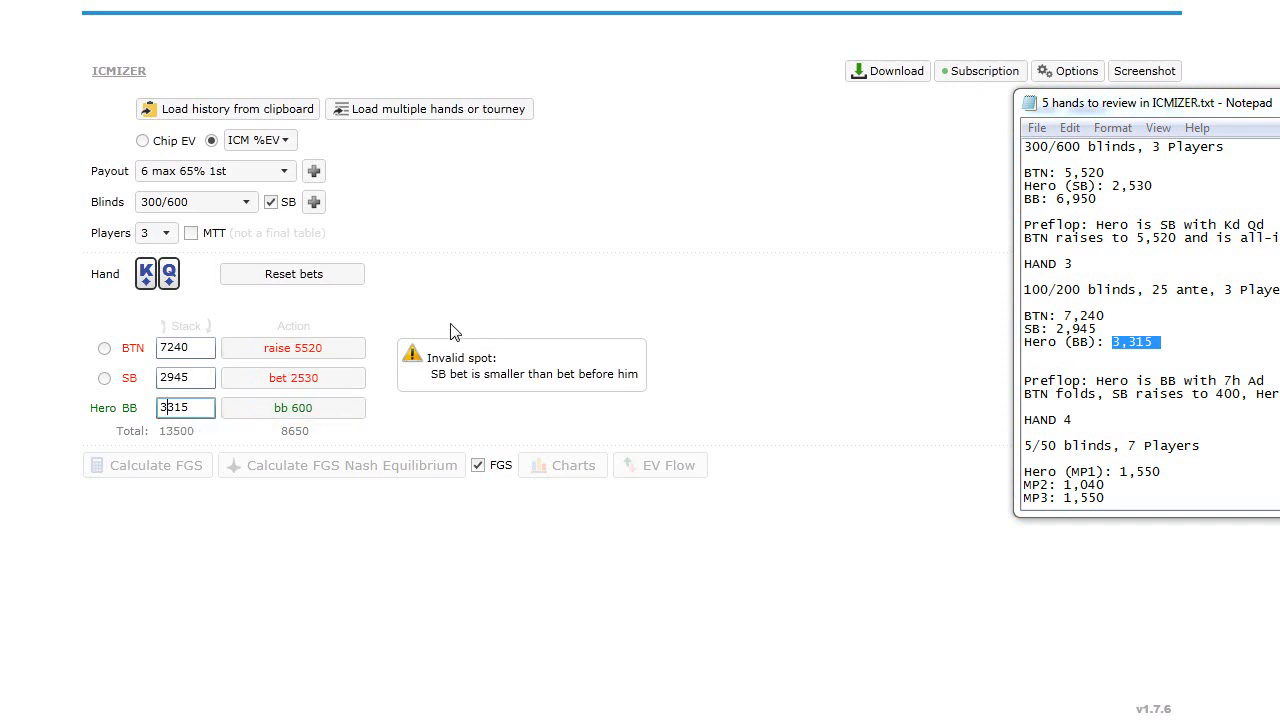
- Change the blinds to 100/200 with a 25 ante and reset the bets
left_click(238, 205)
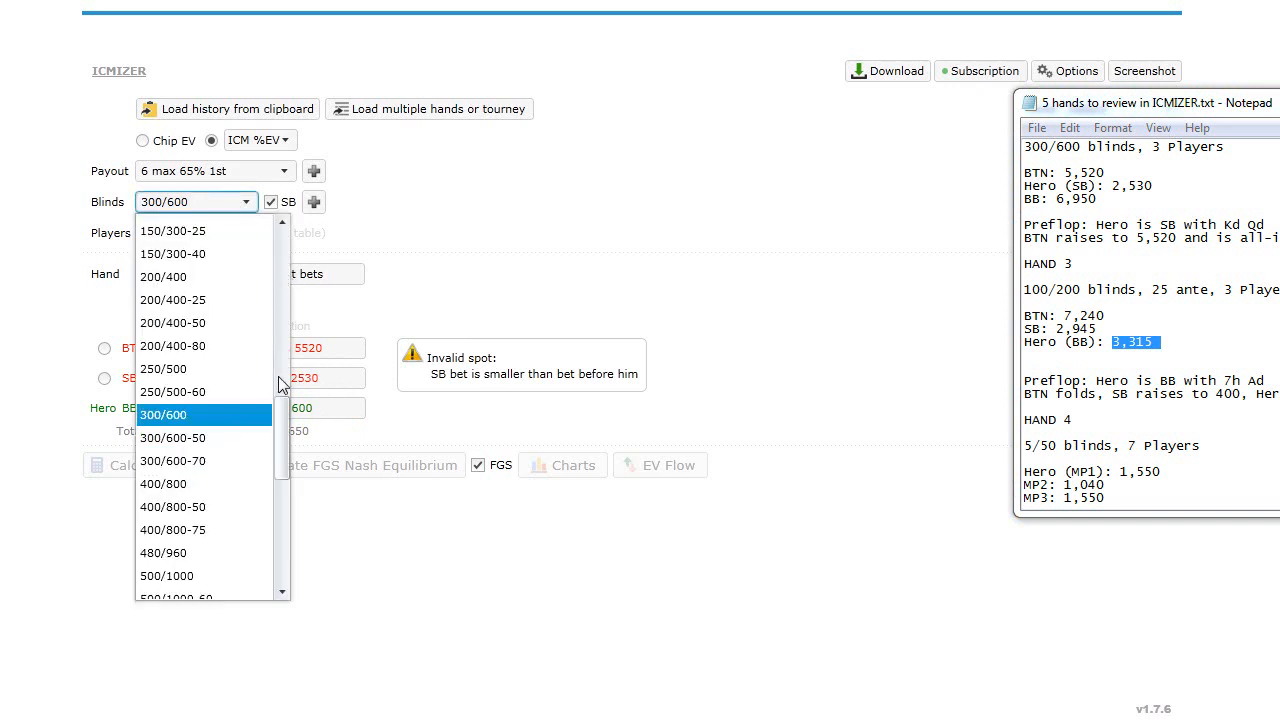
left_click_drag(287, 414, 287, 380)
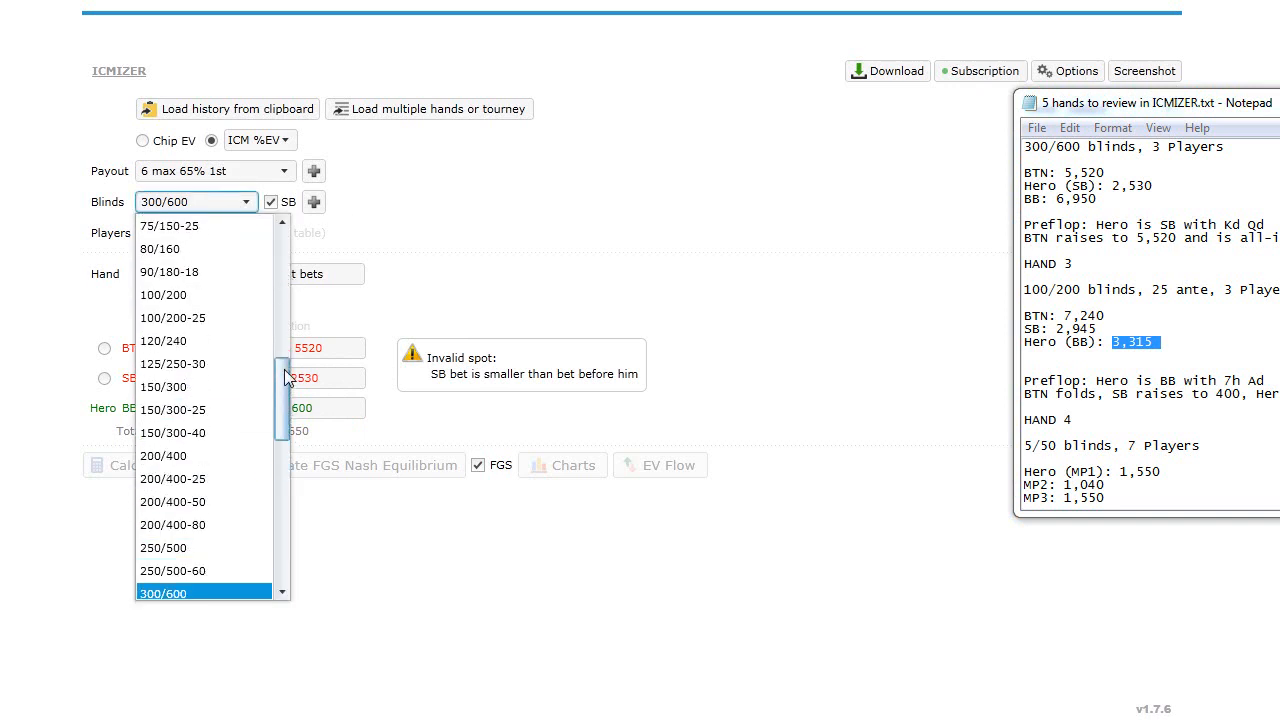
left_click(233, 320)
left_click(300, 276)
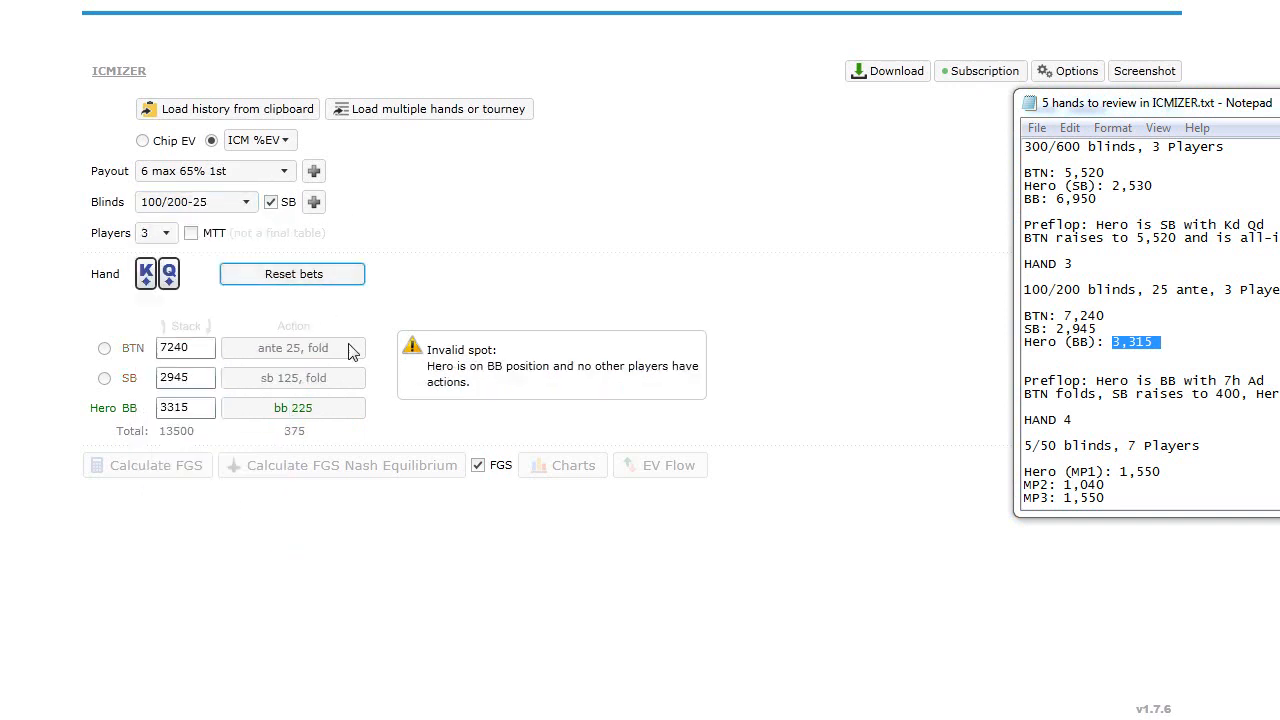
- Set the SB's action to a raise of 425 and widen the raising range to 40%
left_click(329, 407)
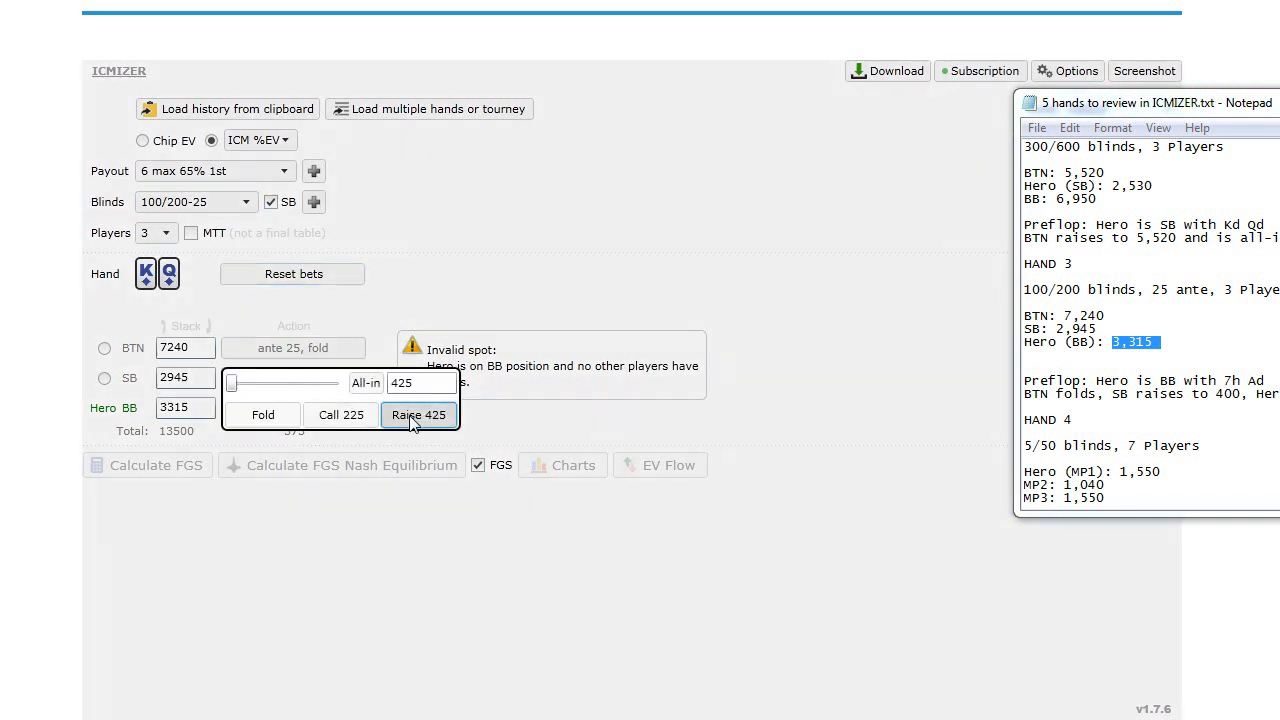
left_click(420, 416)
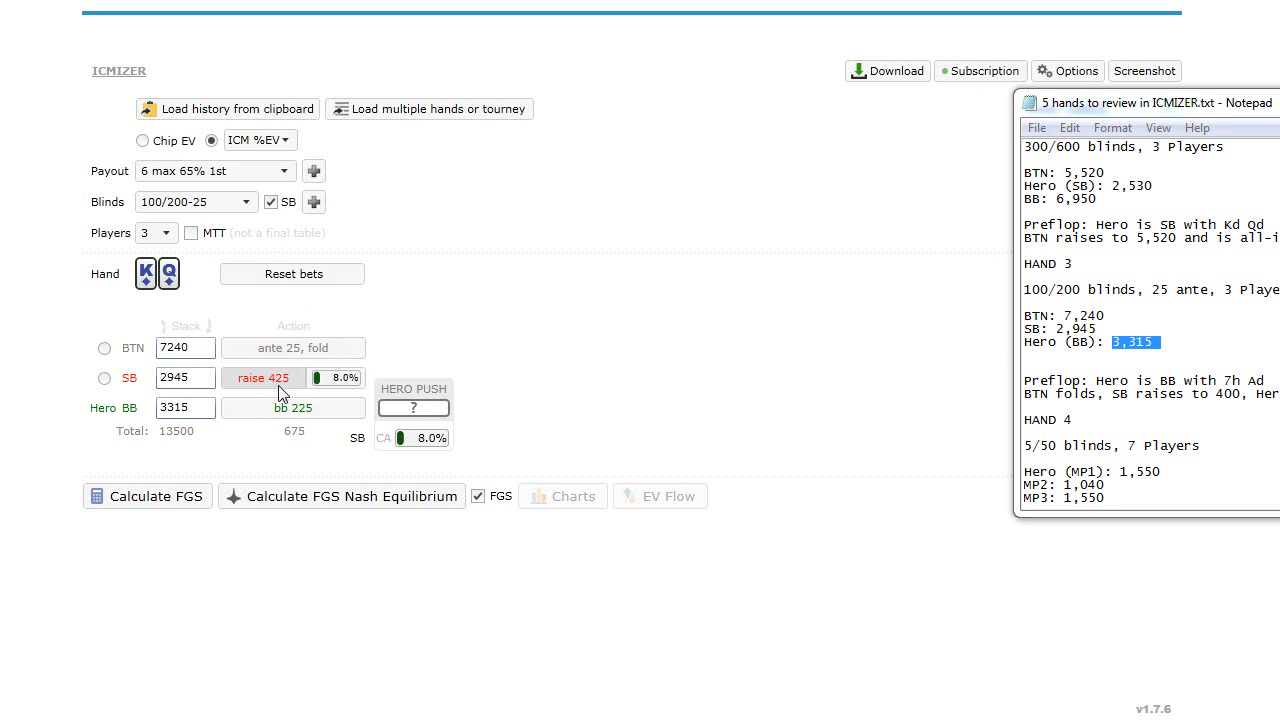
left_click(342, 381)
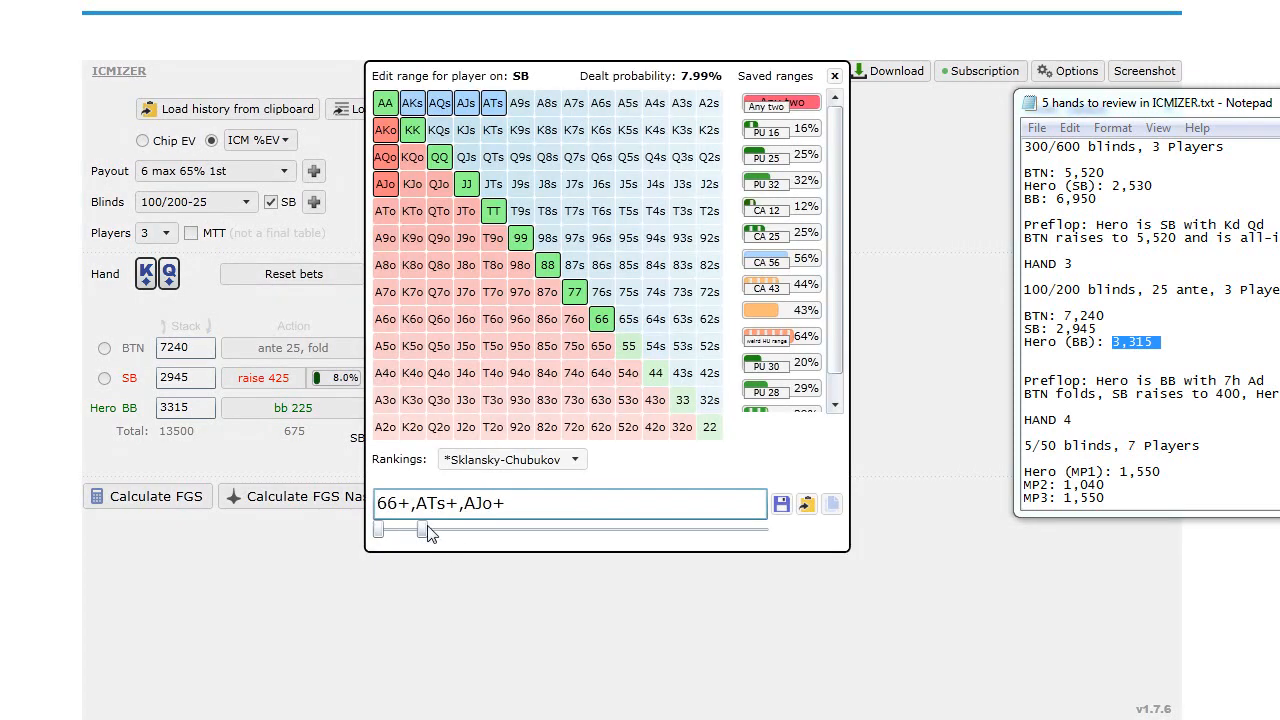
left_click_drag(424, 529, 557, 536)
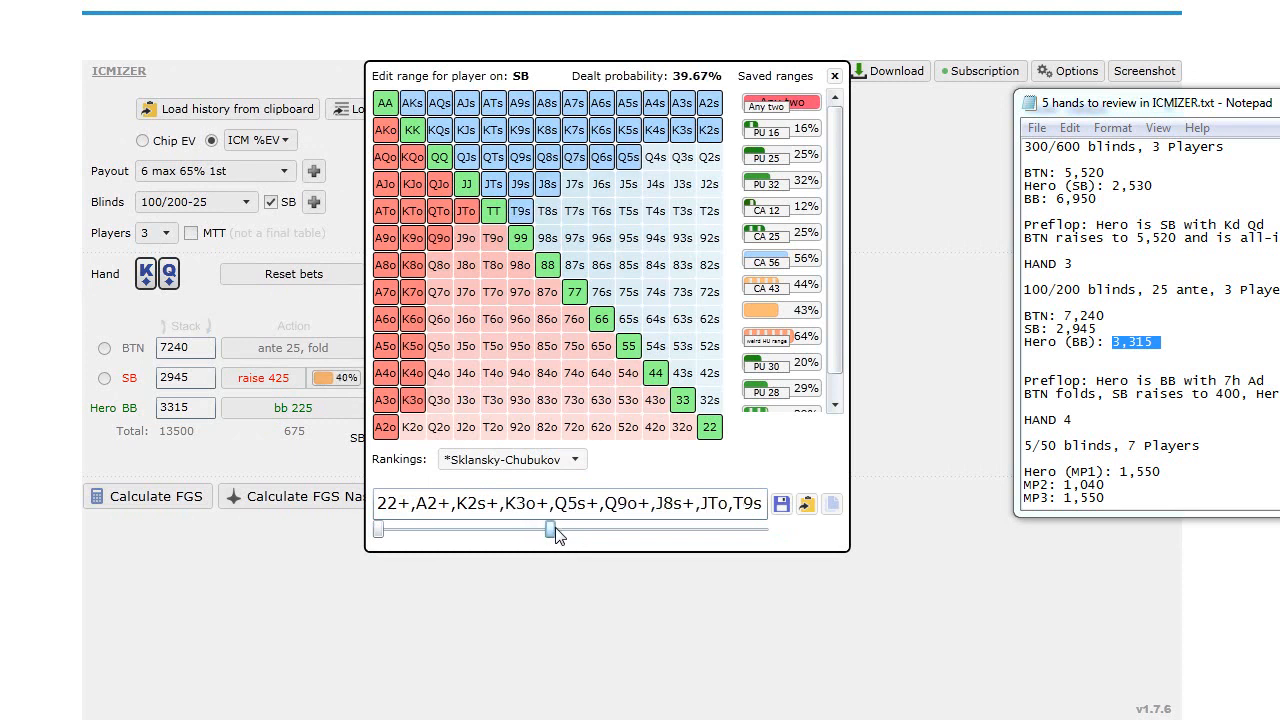
left_click(227, 574)
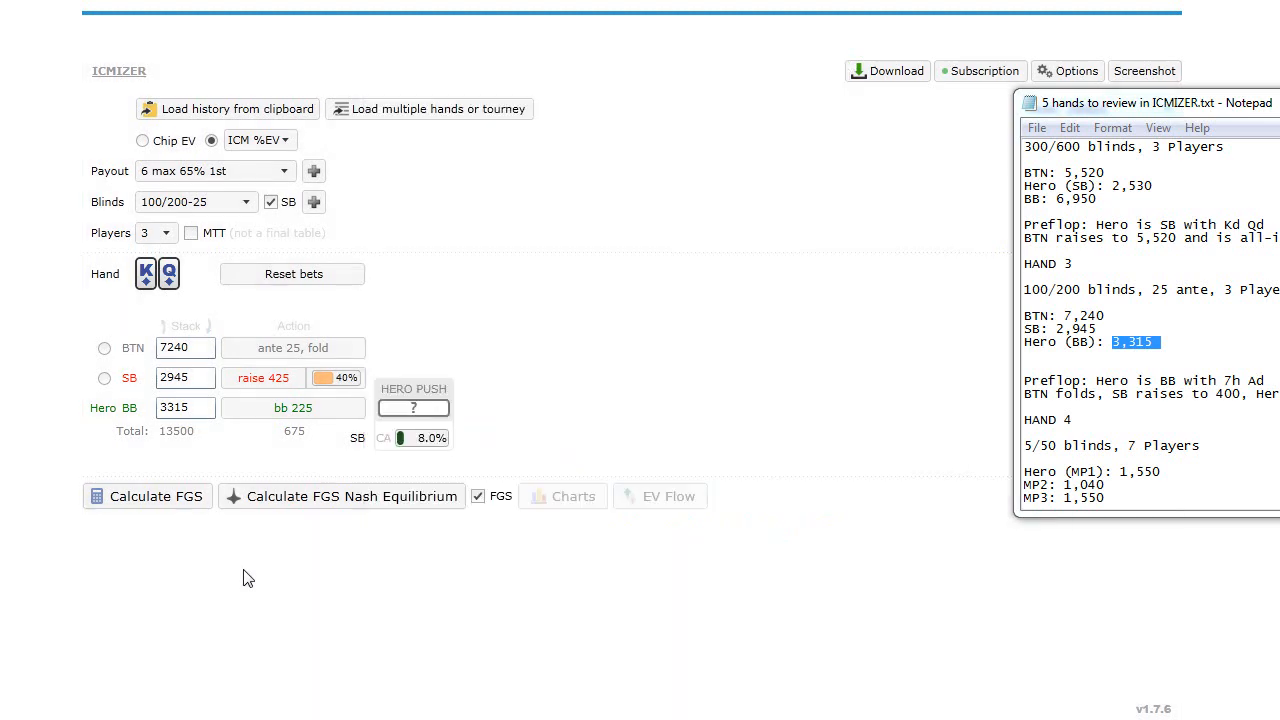
- Change the payout structure to Default 9/10 max and turn off FGS
left_click(220, 174)
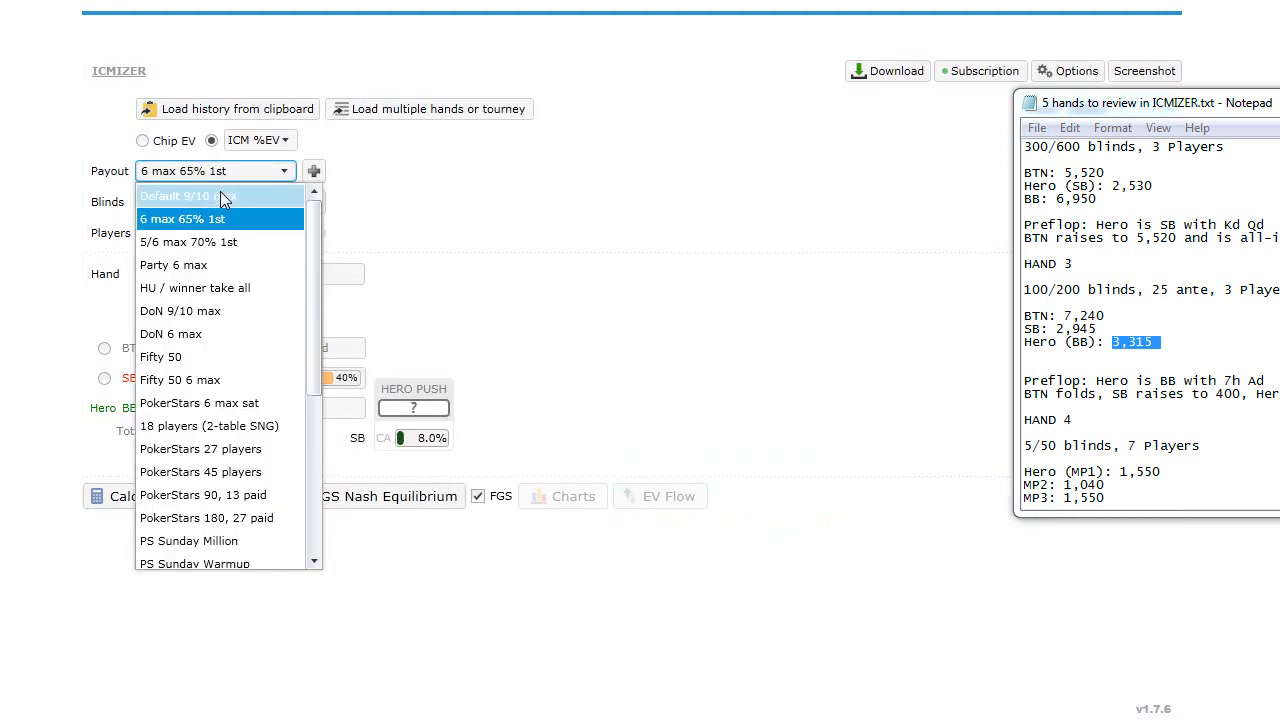
left_click(220, 192)
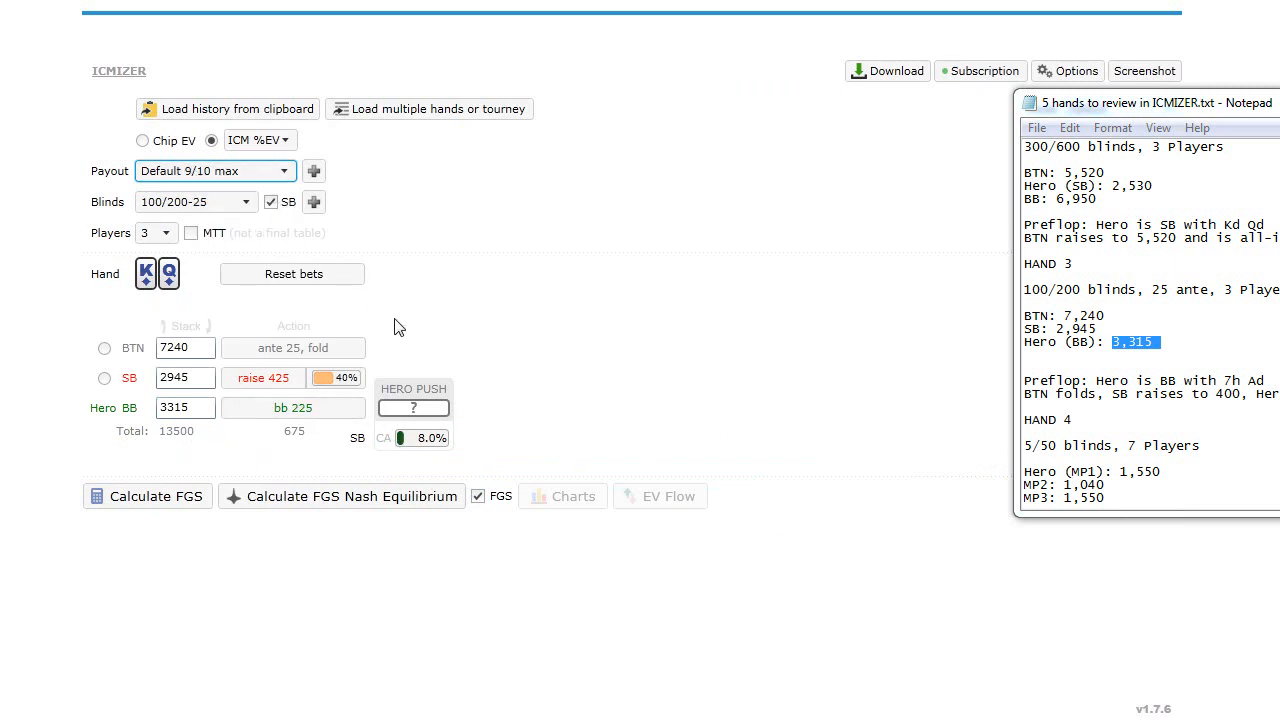
left_click(478, 496)
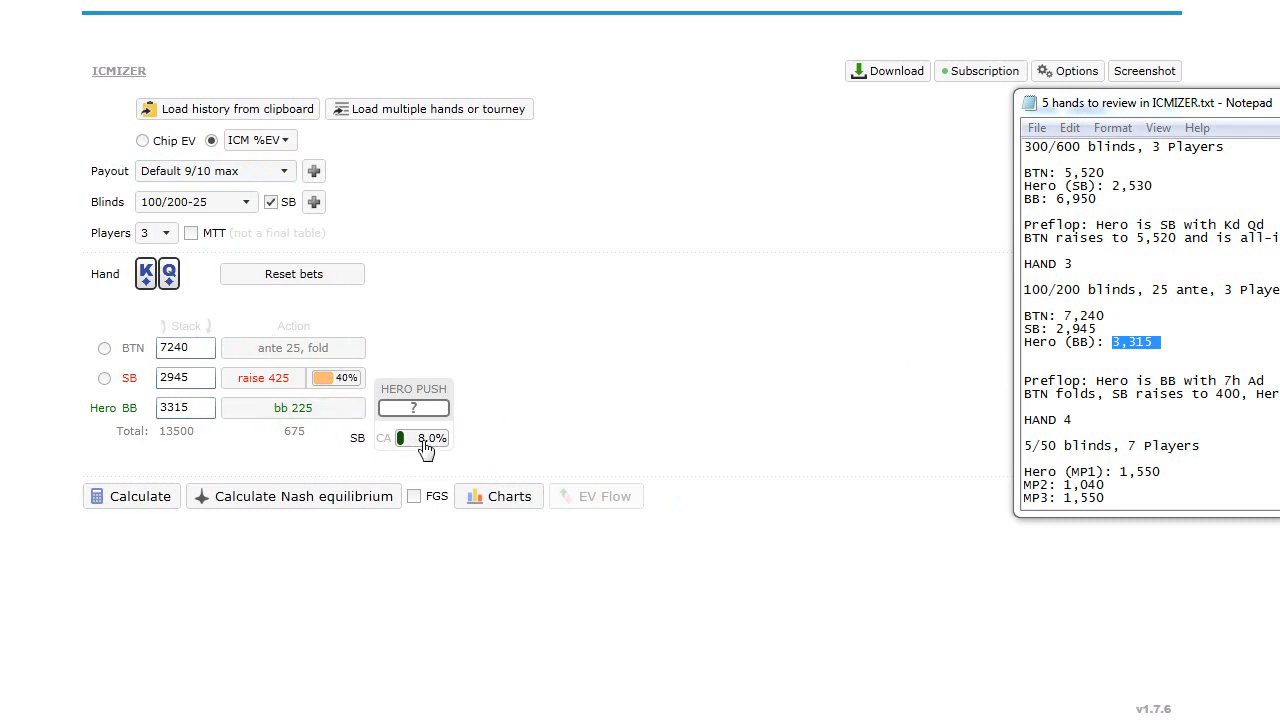
- Adjust the offsuit hands in the SB's raising range to K4o+, Q5o+ and J6o+
mouse_move(425, 448)
left_click(345, 385)
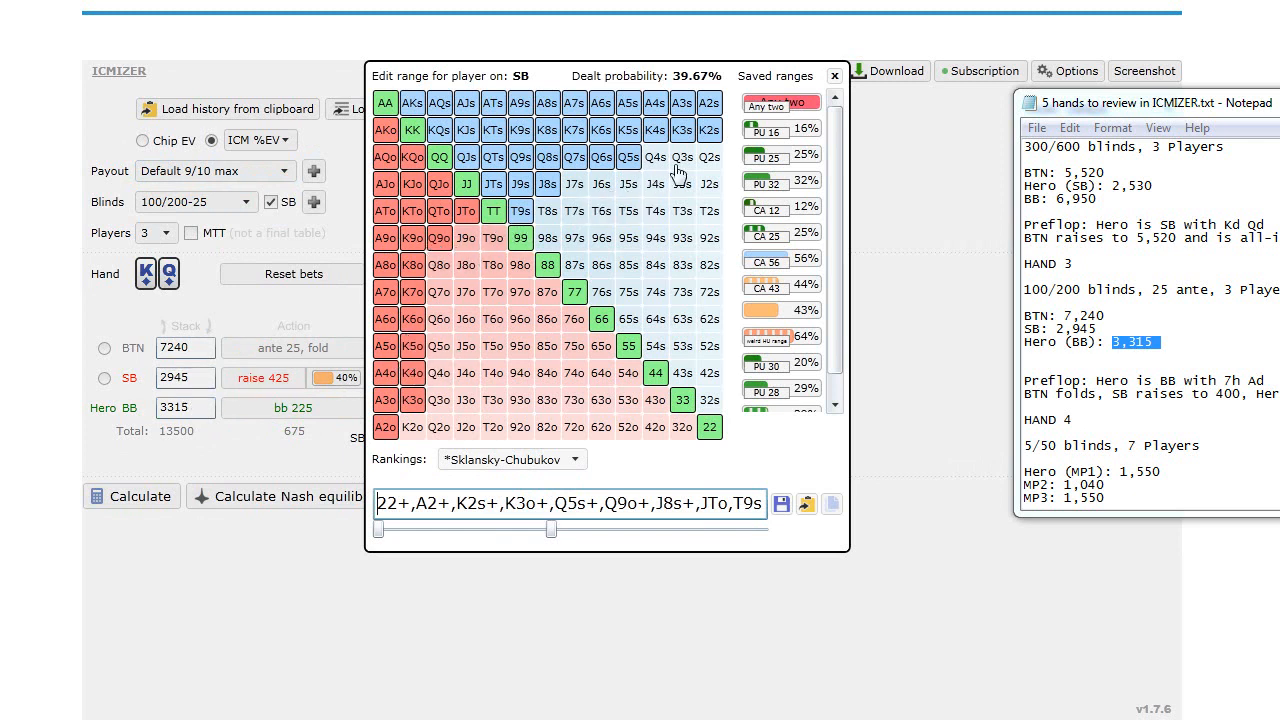
left_click(418, 427)
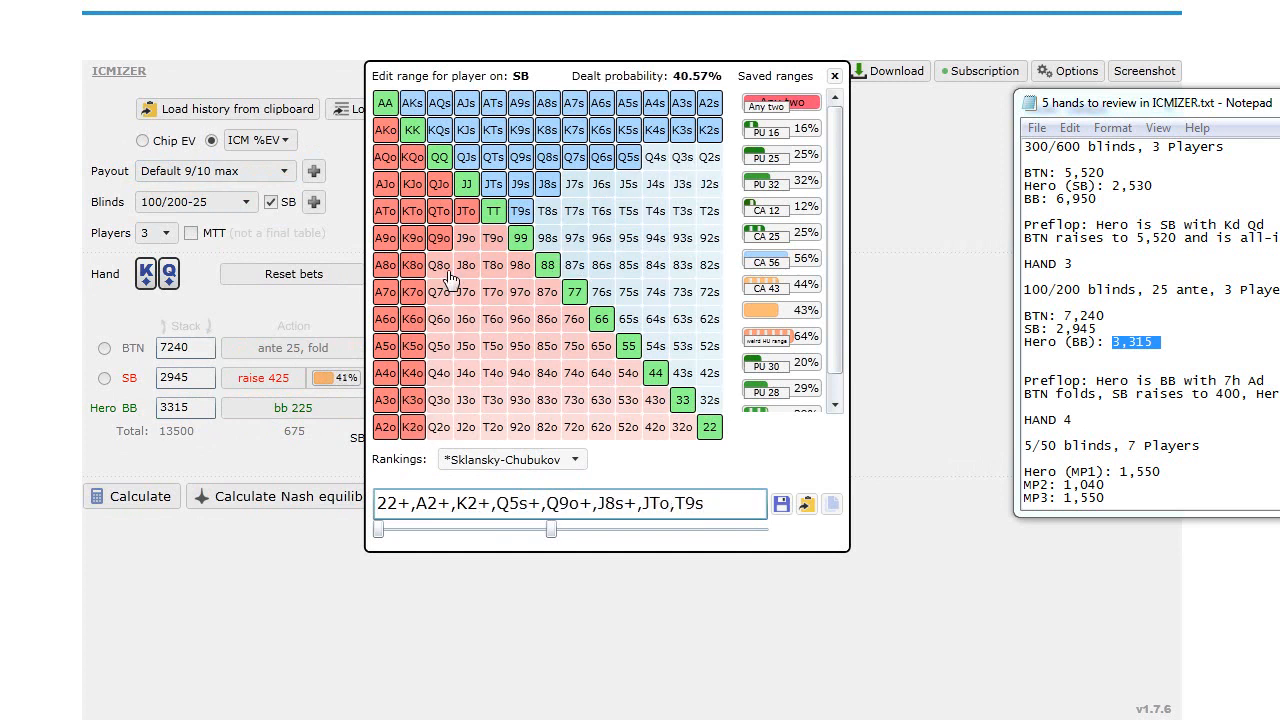
left_click_drag(446, 270, 444, 343)
left_click_drag(420, 427, 421, 402)
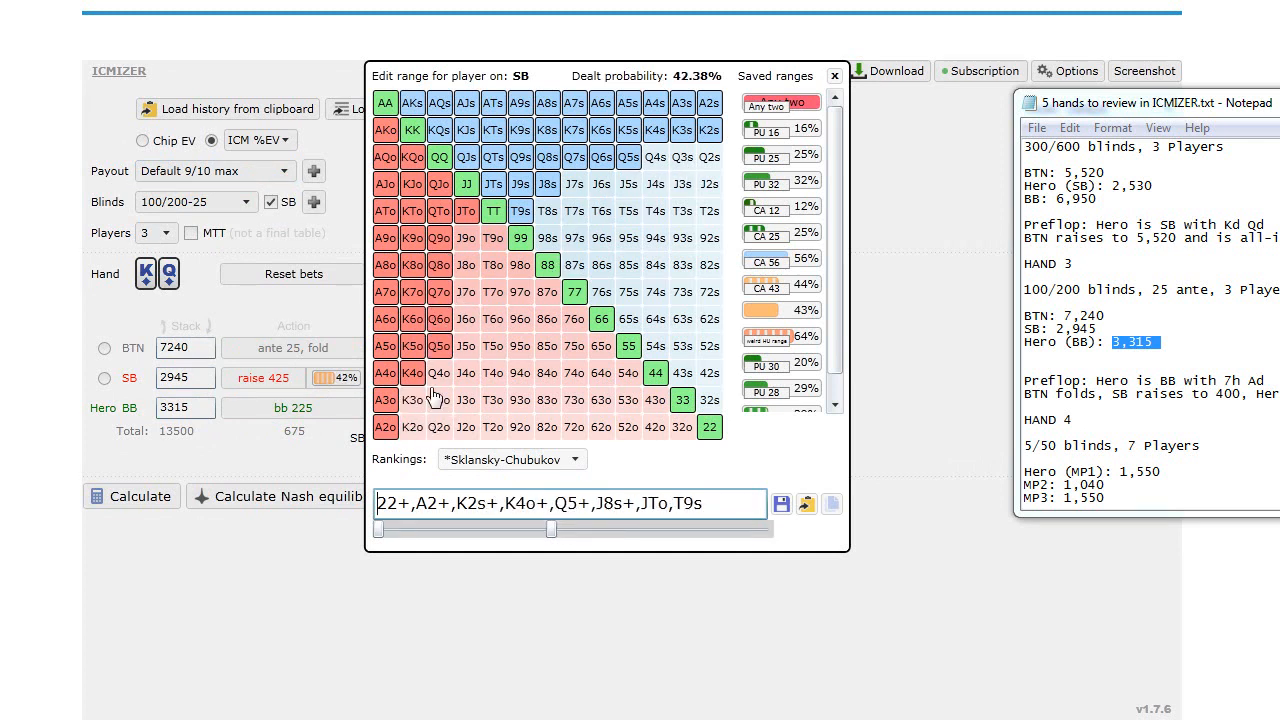
left_click_drag(466, 239, 468, 318)
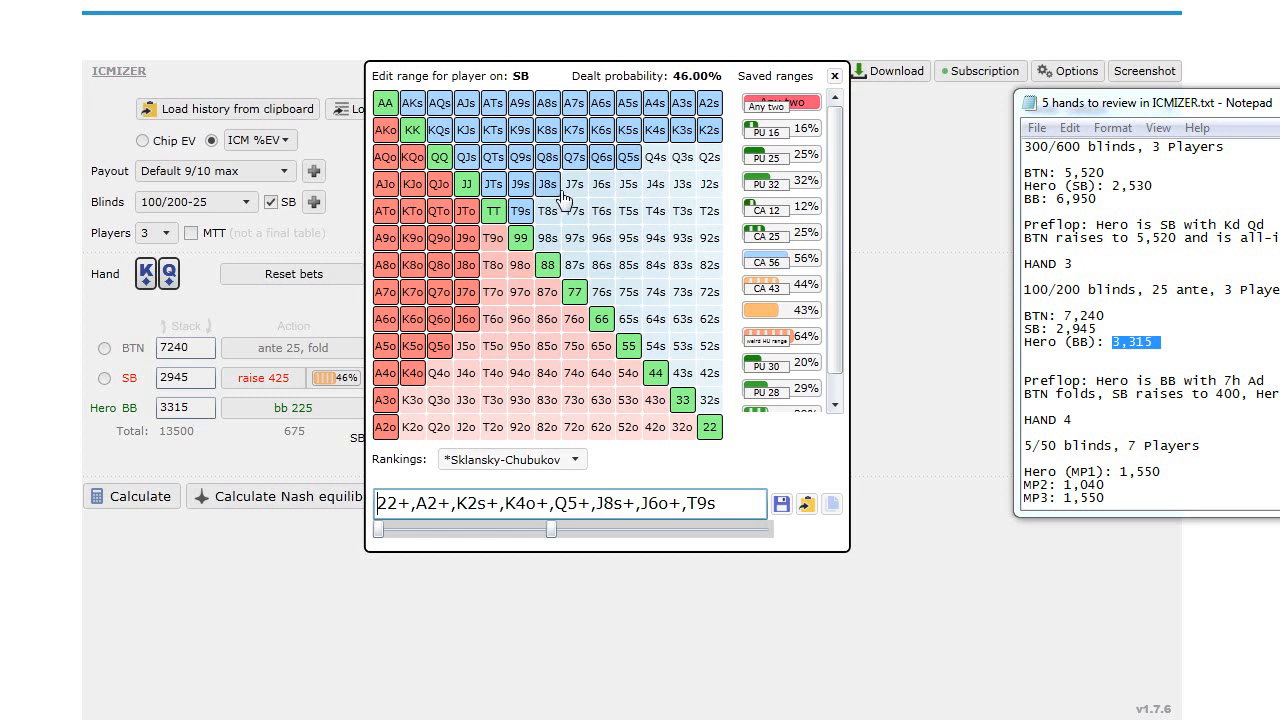
- Add Q3s+, J4s+, T5s+, 96s+ and 87s to the SB's raising range, bringing it to 50%
mouse_move(563, 198)
left_mouse_down()
mouse_move(672, 170)
mouse_move(547, 238)
mouse_move(590, 242)
mouse_move(579, 270)
left_mouse_up()
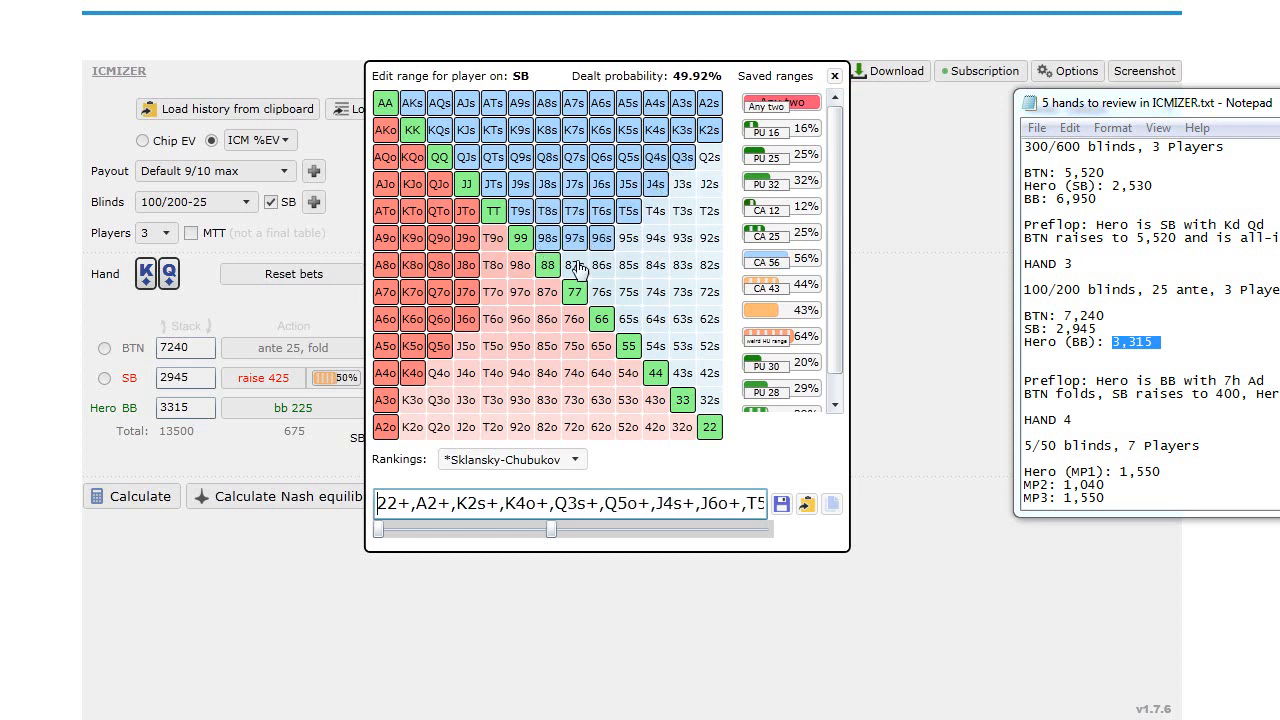
left_click(577, 266)
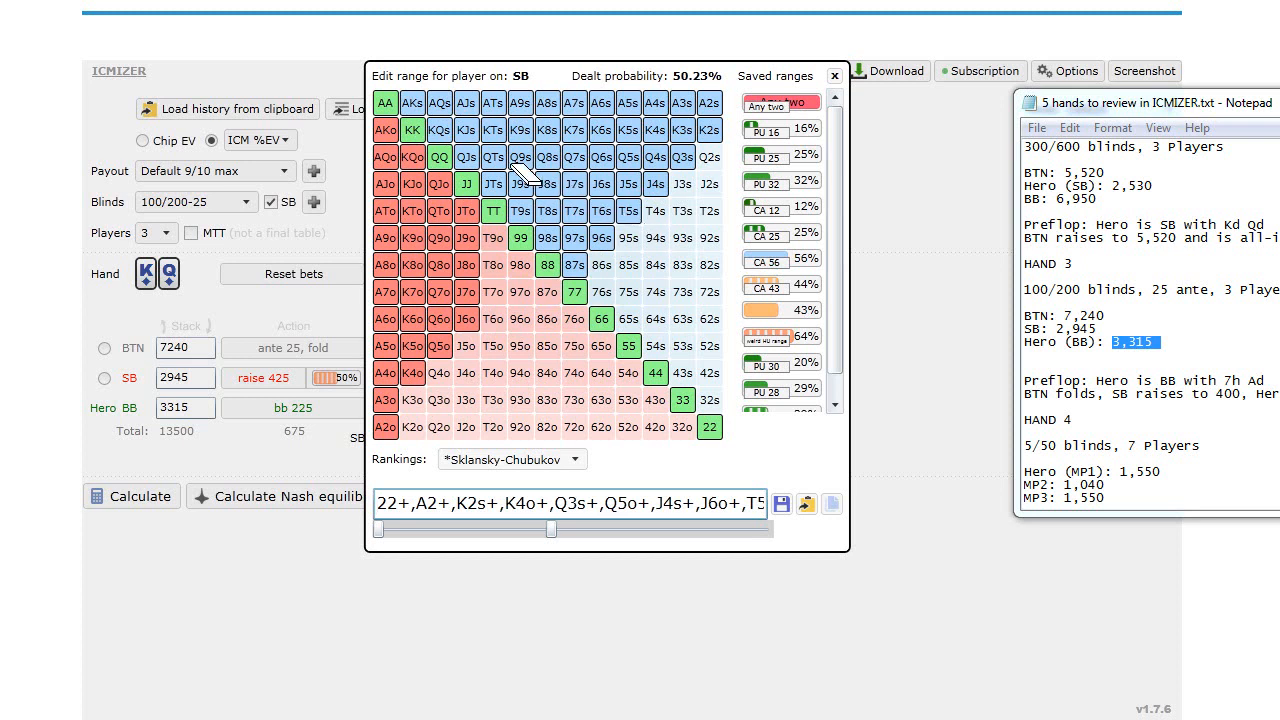
left_click(269, 466)
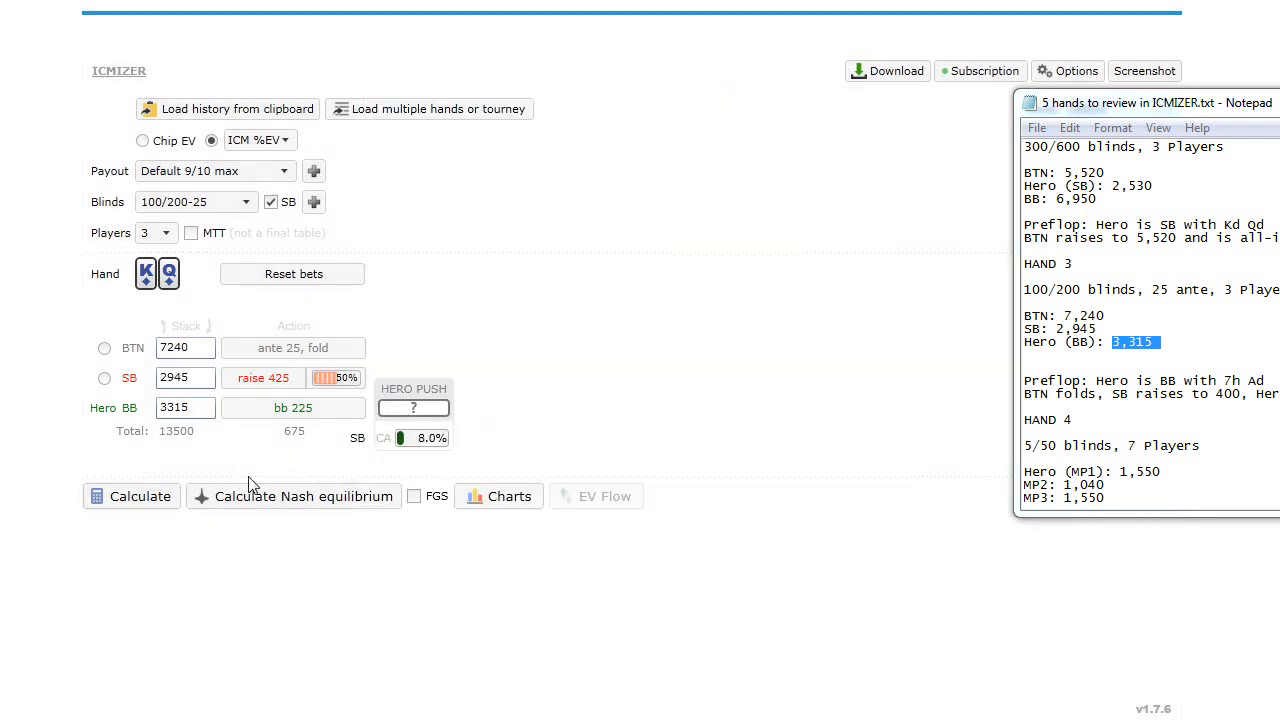
- Change the SB's range for calling Hero's push to 55+, A8s+ and A9o+
left_click(422, 448)
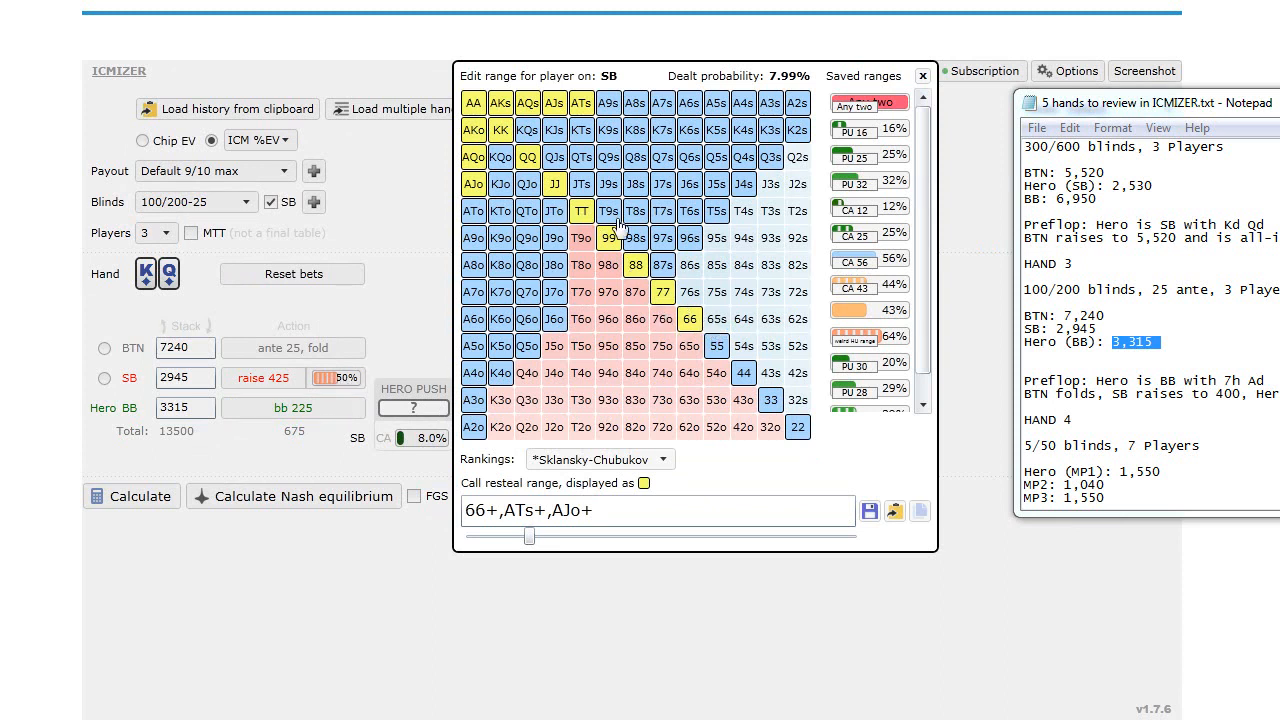
left_click(636, 265)
left_click(662, 291)
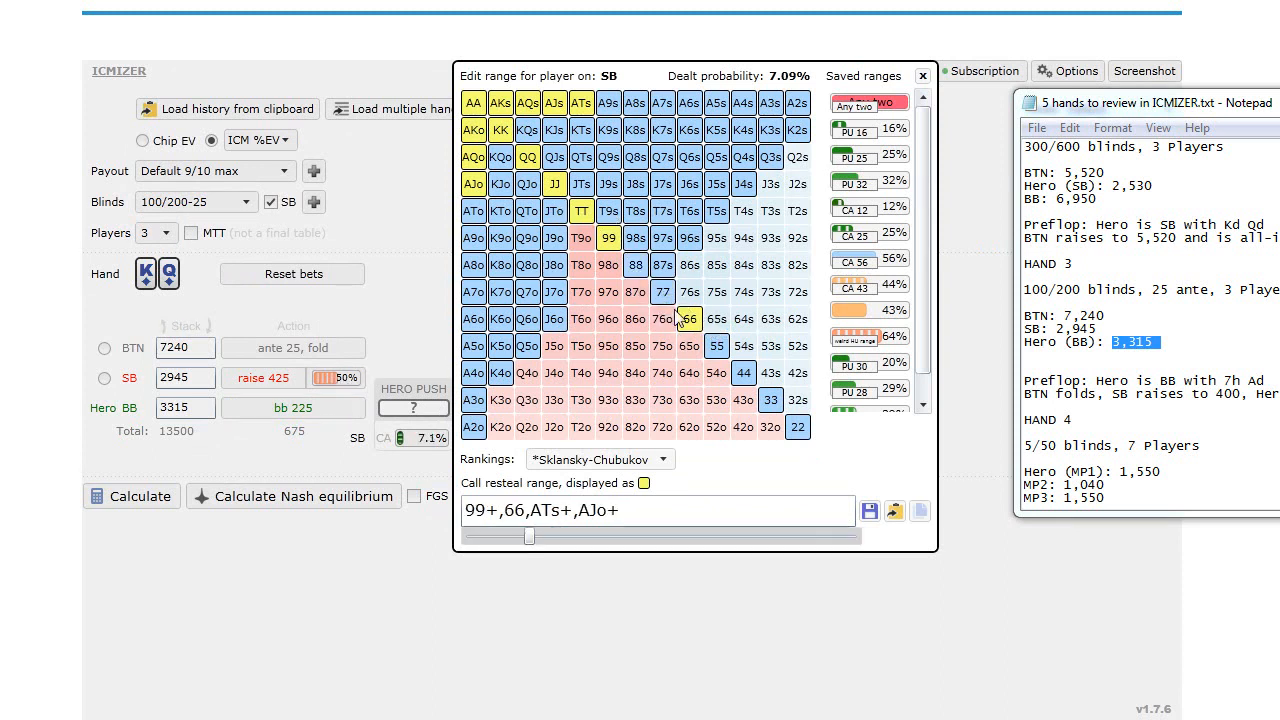
left_click(689, 318)
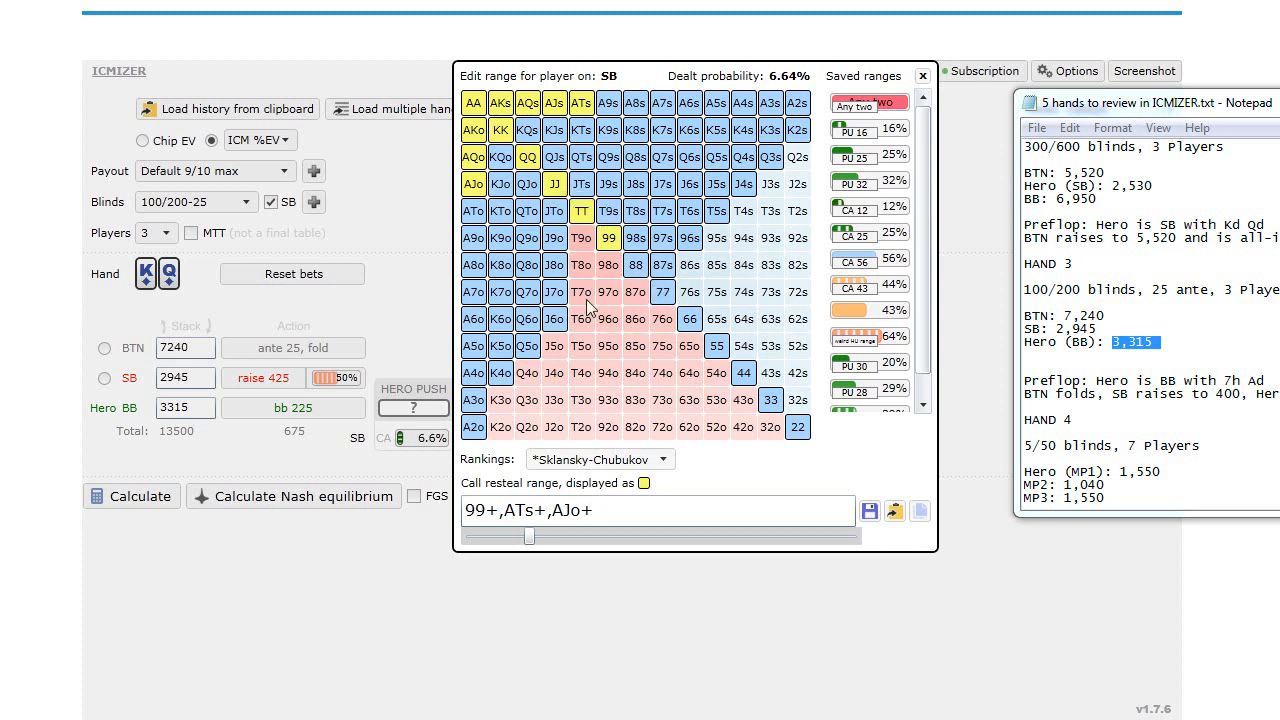
left_click(478, 240)
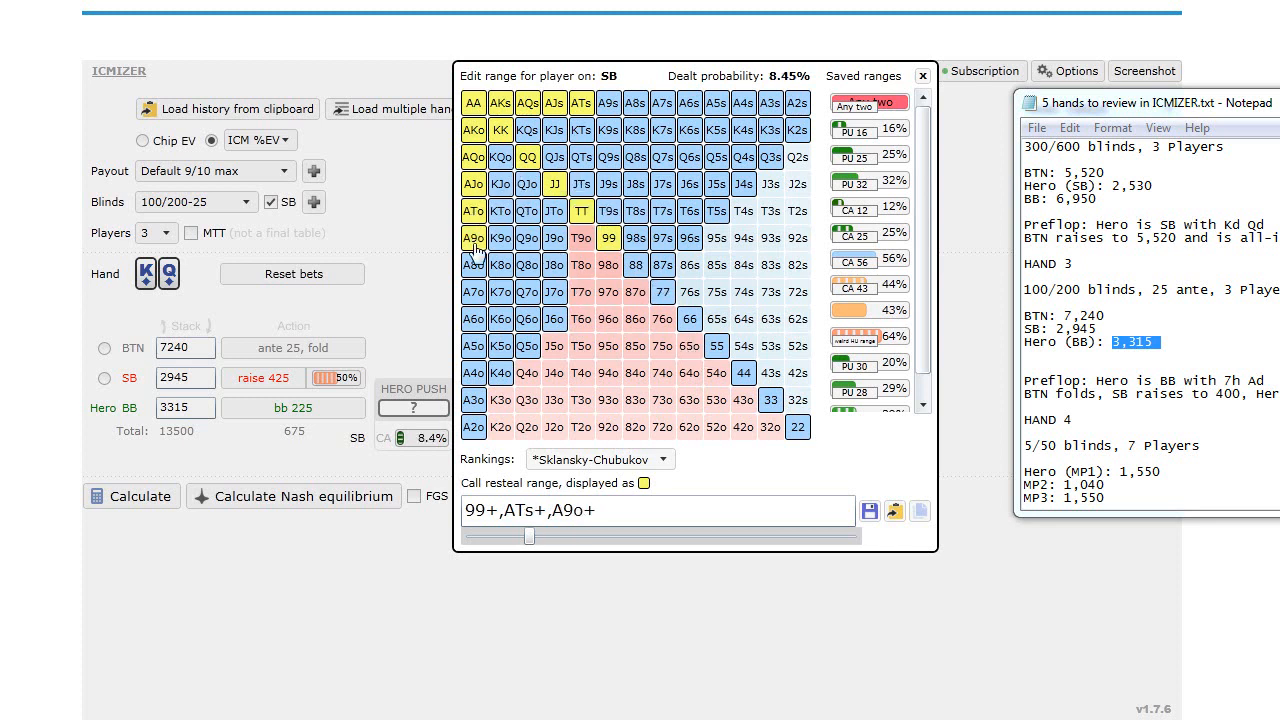
left_click_drag(603, 109, 643, 105)
left_click_drag(640, 266, 716, 346)
left_click(665, 267)
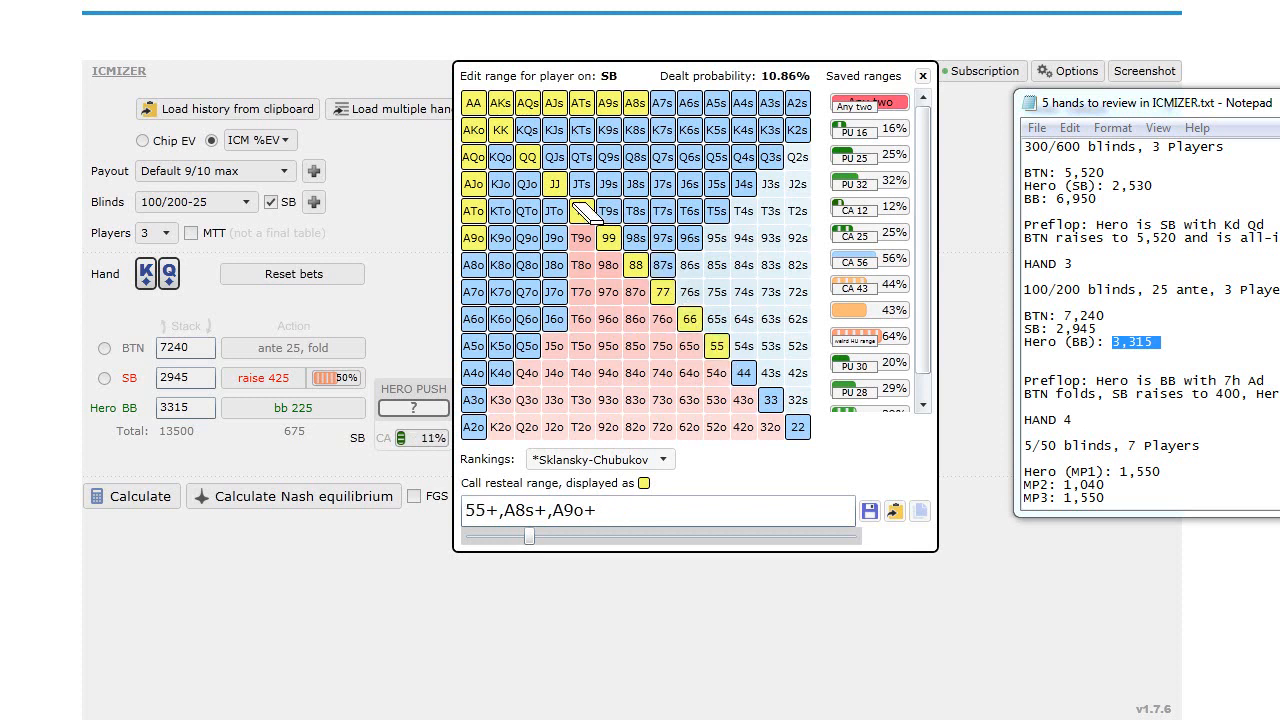
- Add KJs+, KQo and QJs to the SB's calling range and calculate Hero's push EV
left_click(556, 160)
left_click_drag(553, 140, 527, 132)
left_click(500, 157)
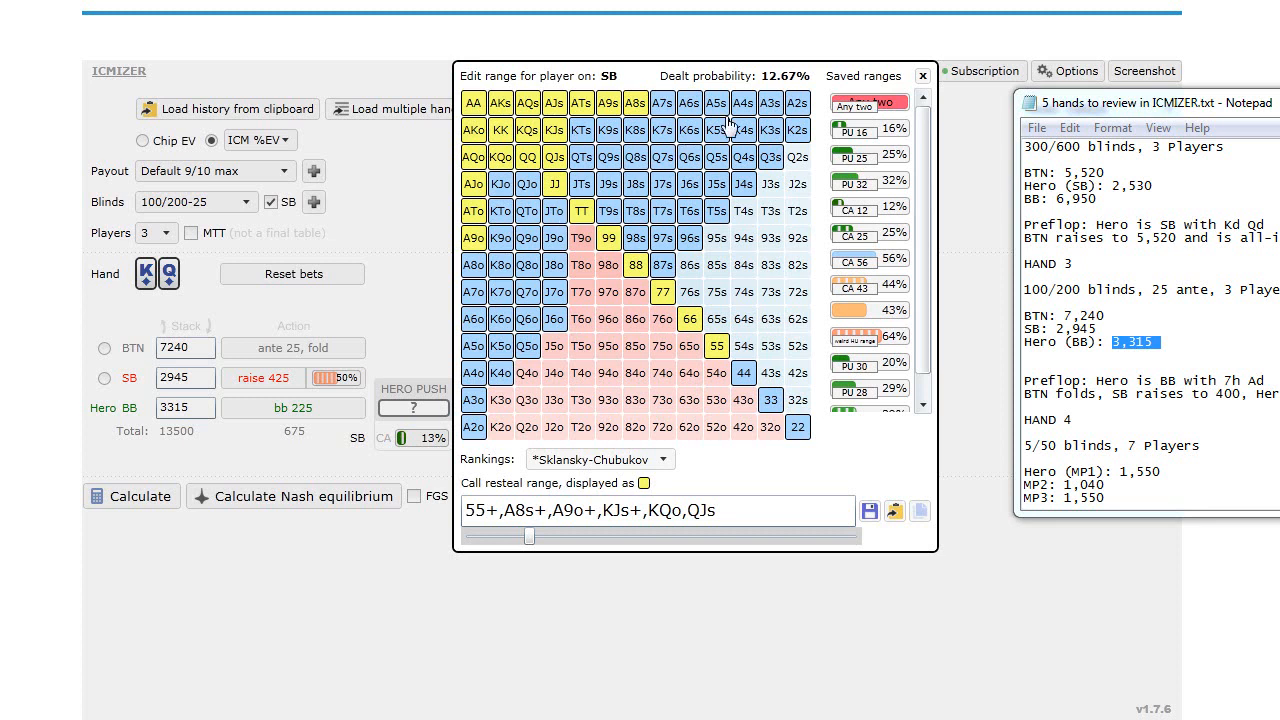
left_click(425, 305)
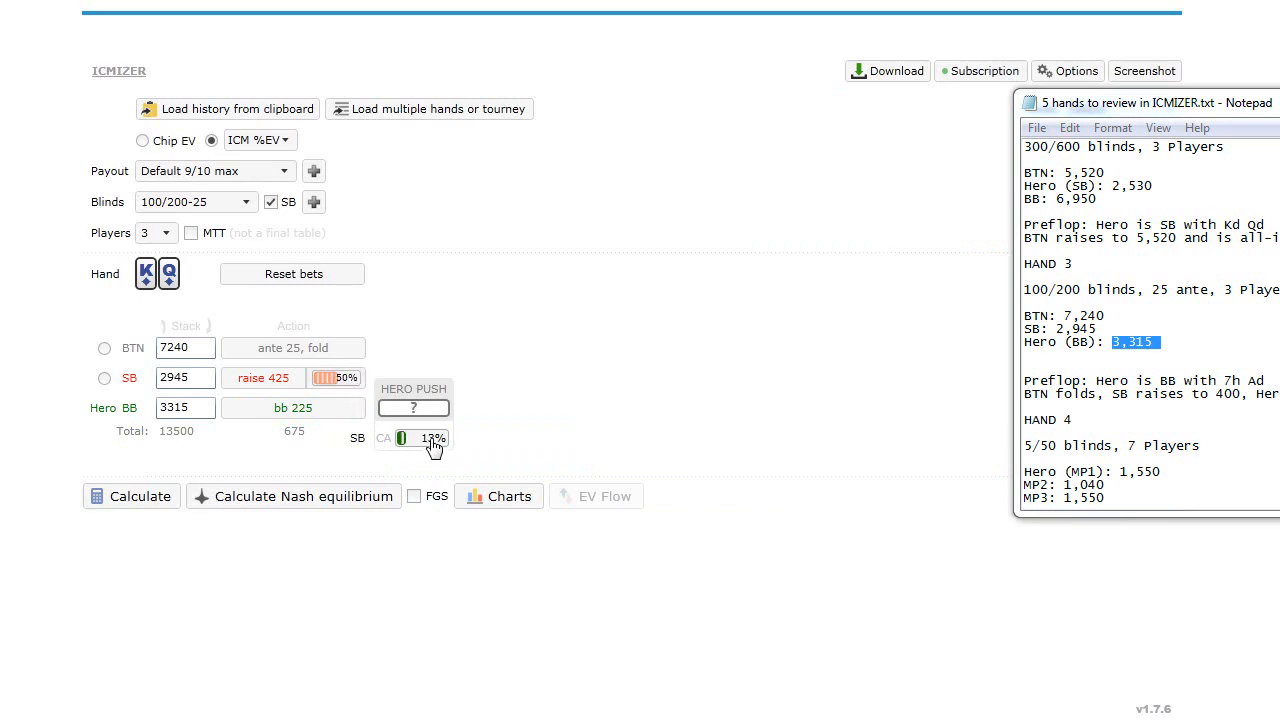
left_click(125, 498)
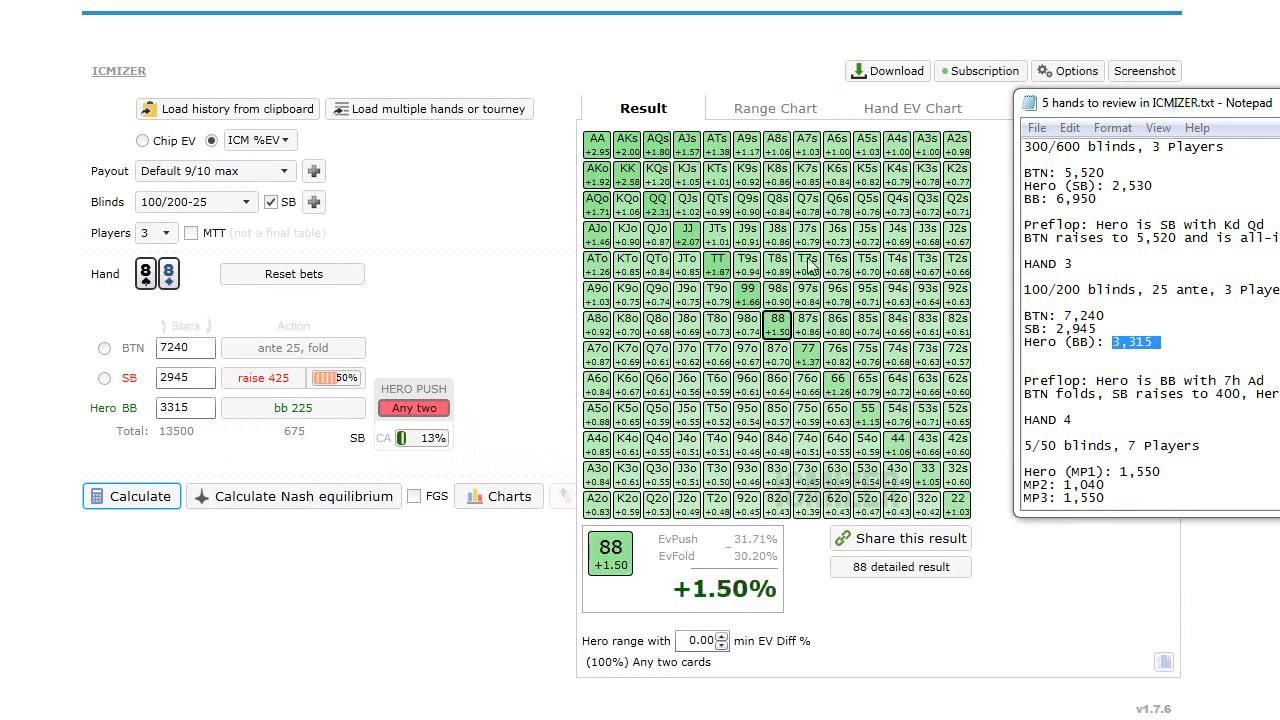
- Widen the SB's calling range to 22% and recalculate with A7o as Hero's hand
left_click(420, 438)
left_click_drag(559, 538, 635, 538)
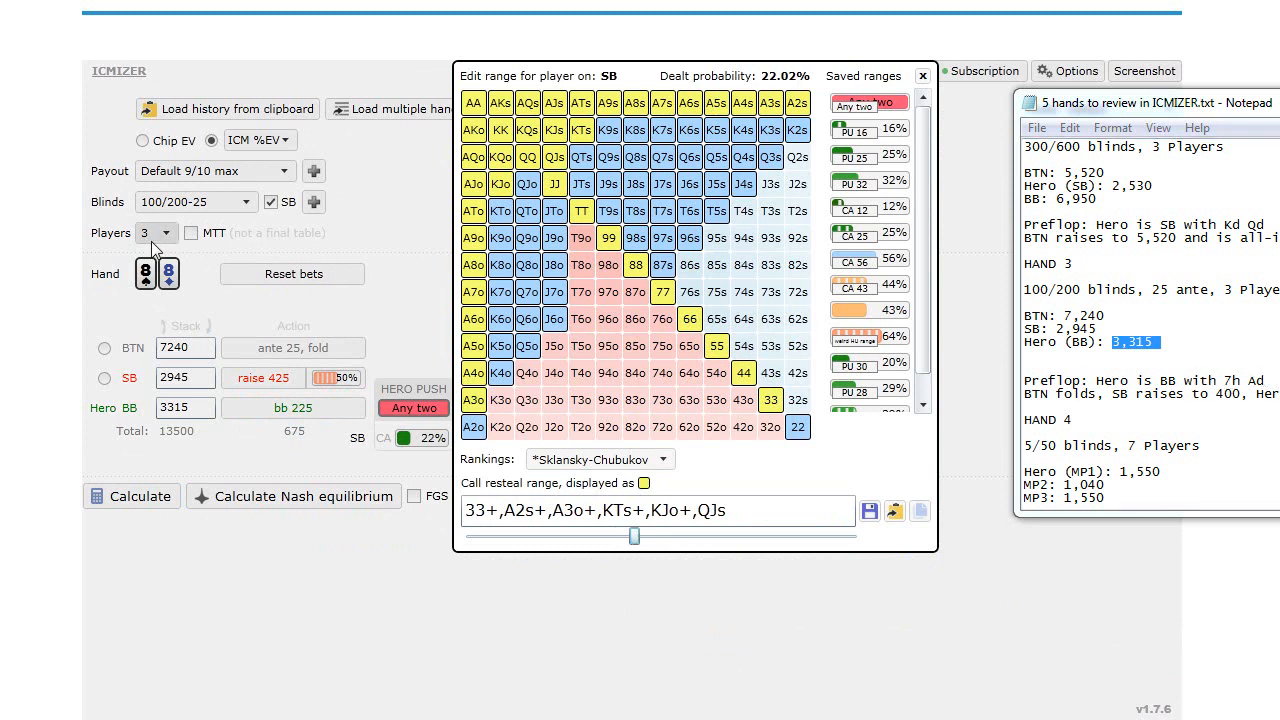
left_click(158, 276)
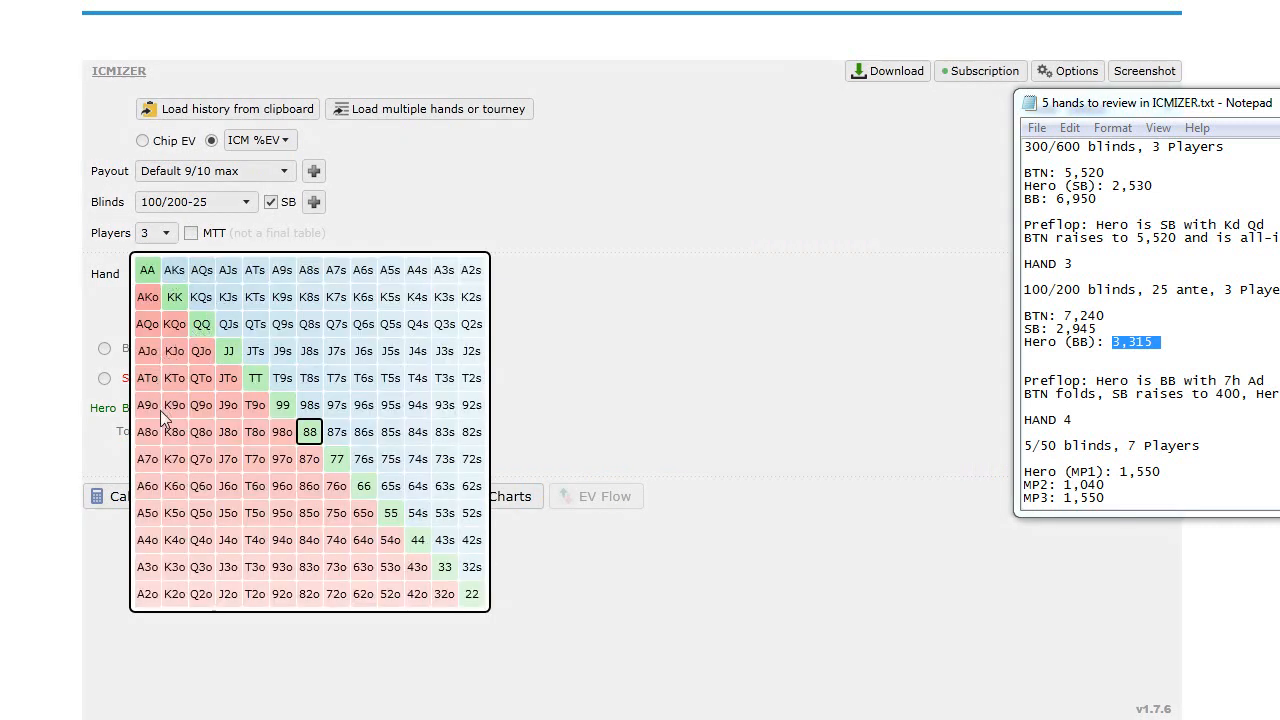
left_click(149, 461)
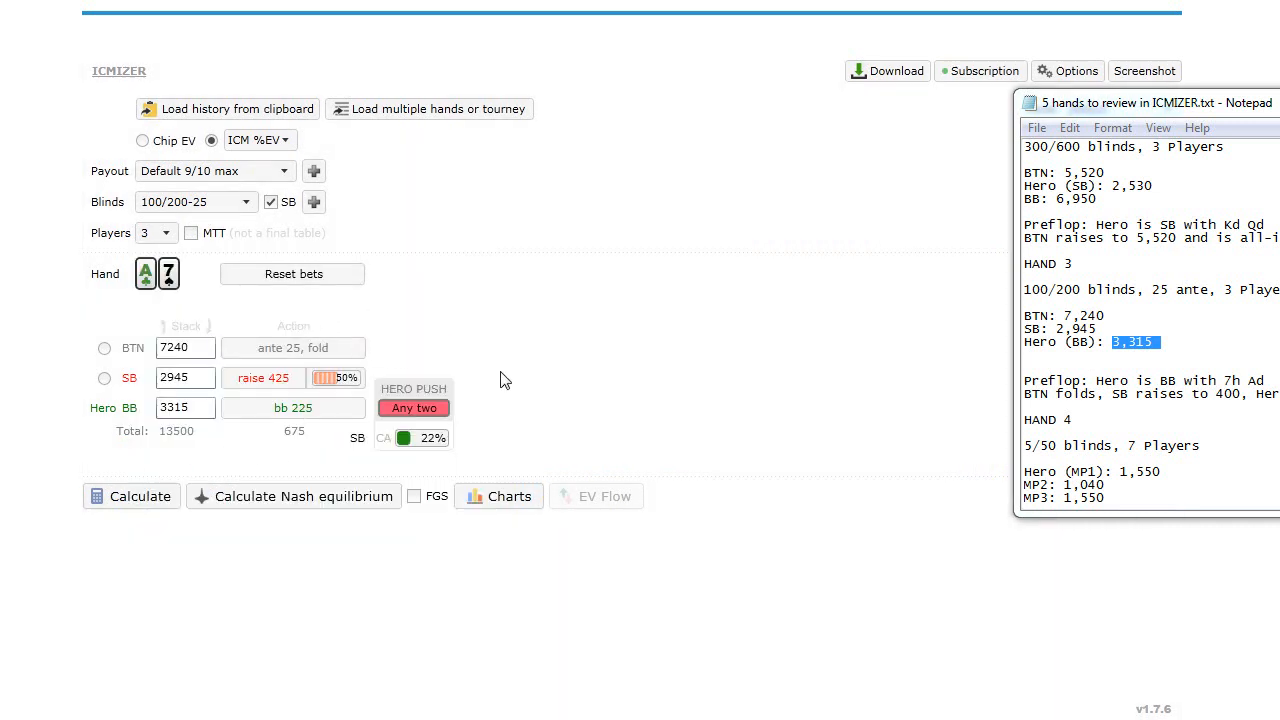
left_click(134, 497)
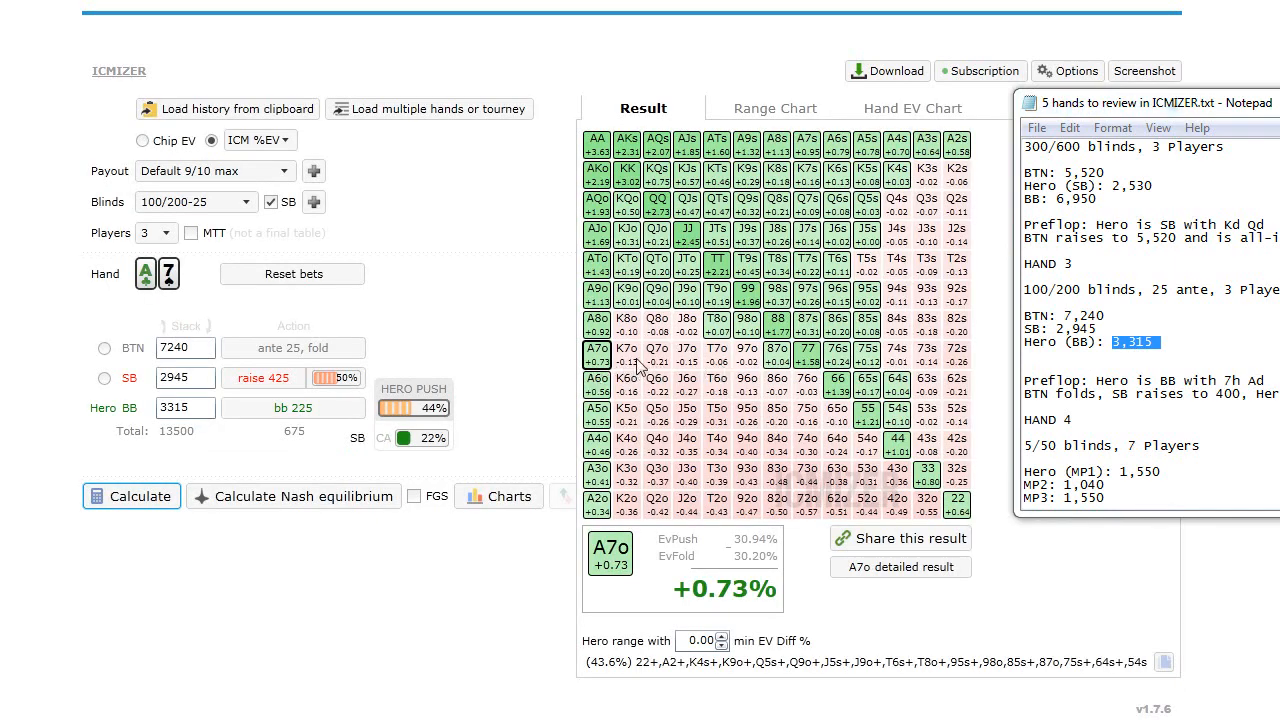
- Examine the push EV of individual hands such as K6o, 98o and A7o, and review the SB's calling range
left_click(692, 330)
left_click(780, 325)
left_click(628, 376)
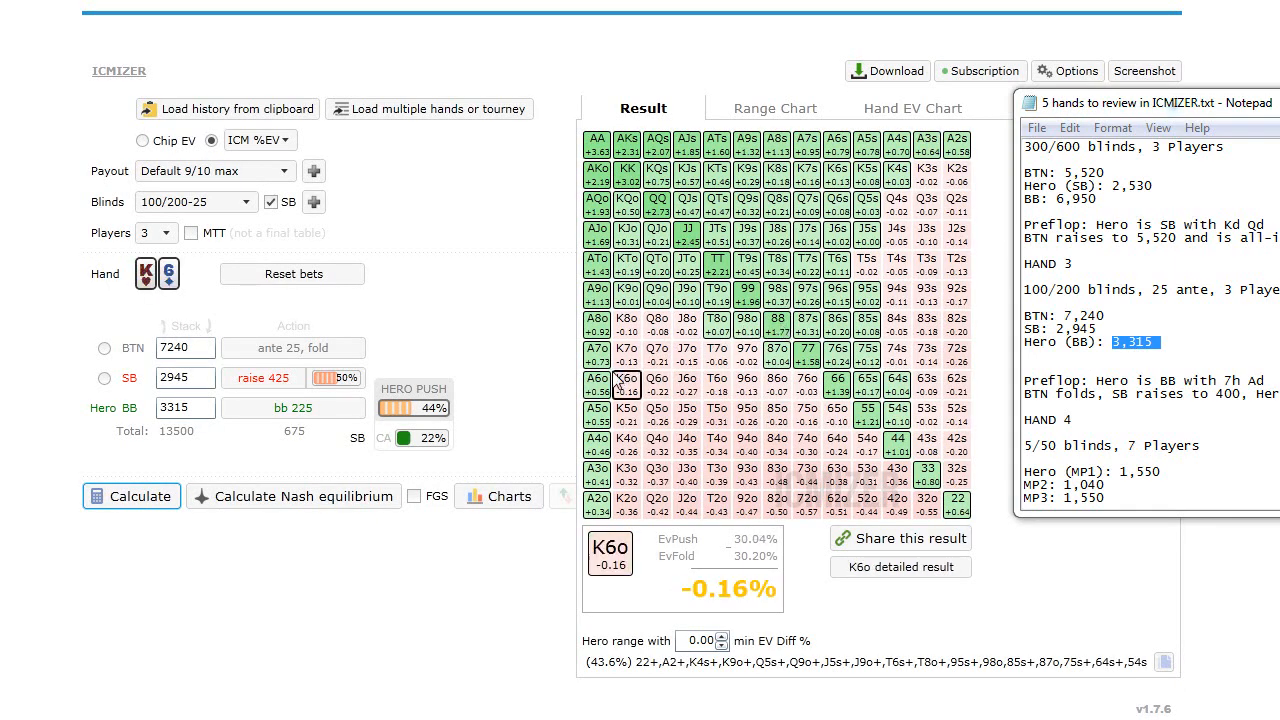
left_click(622, 277)
left_click(746, 264)
left_click(746, 325)
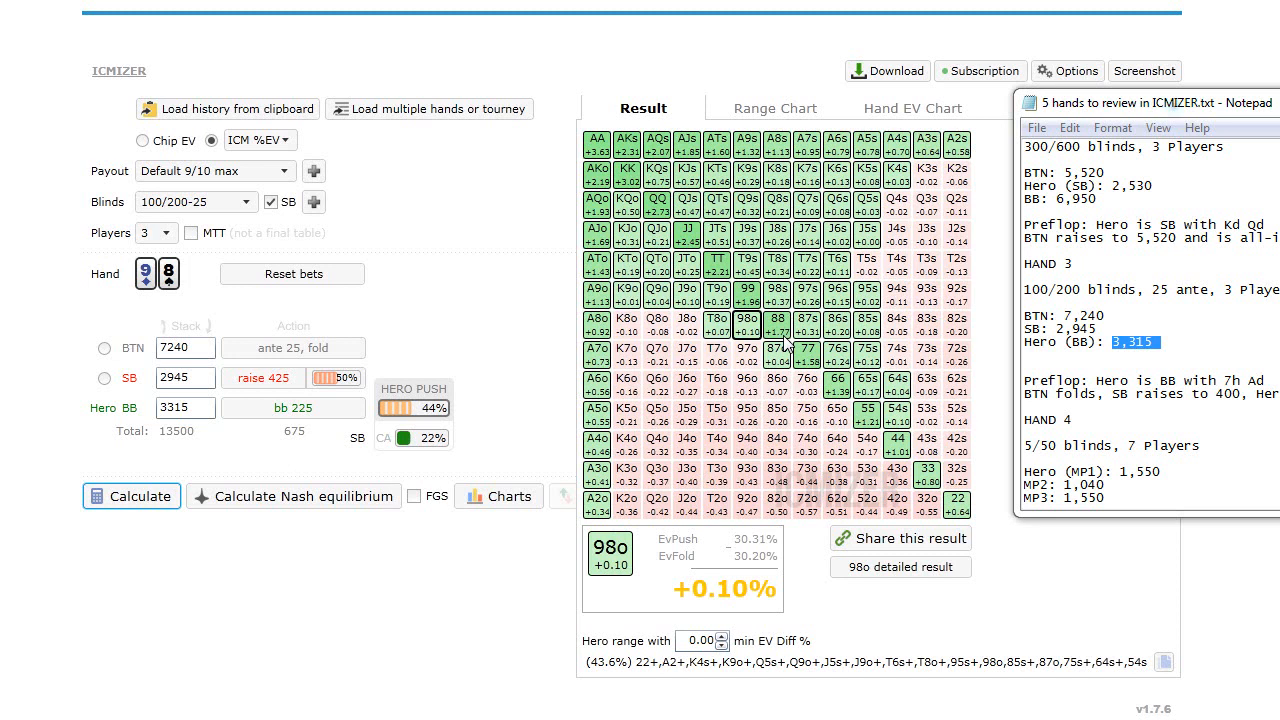
mouse_move(428, 444)
left_click(612, 361)
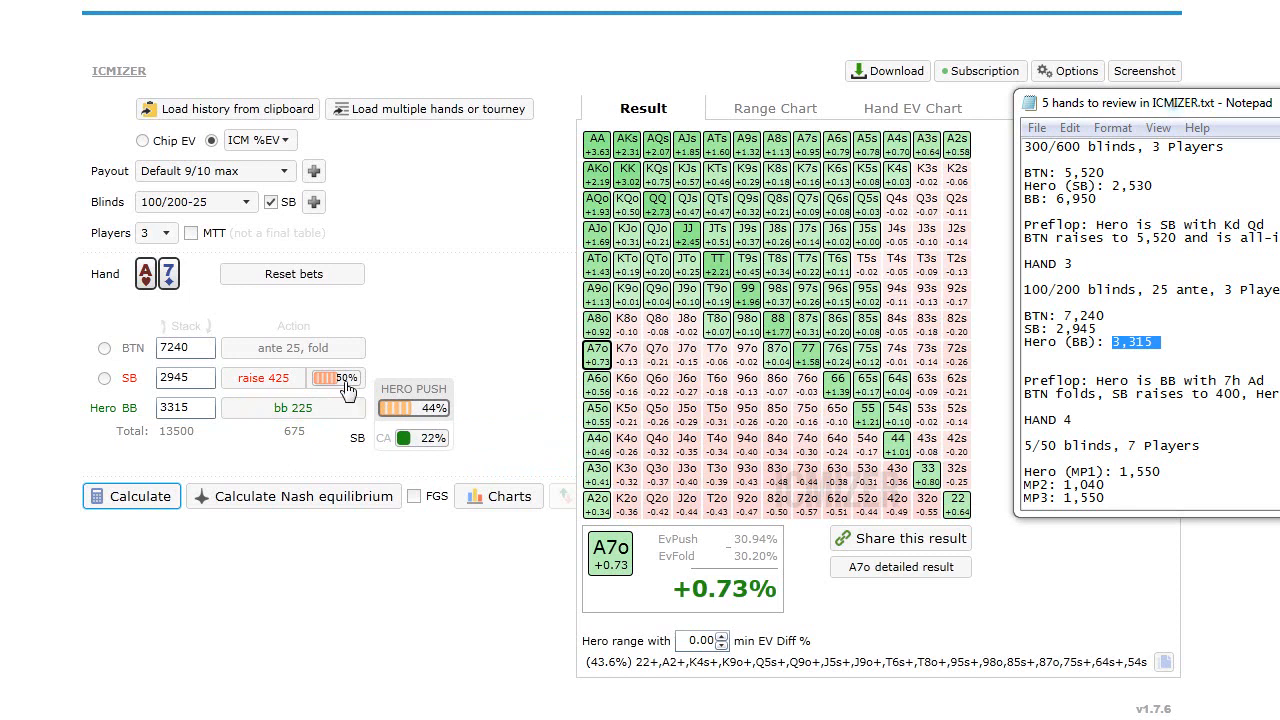
mouse_move(432, 452)
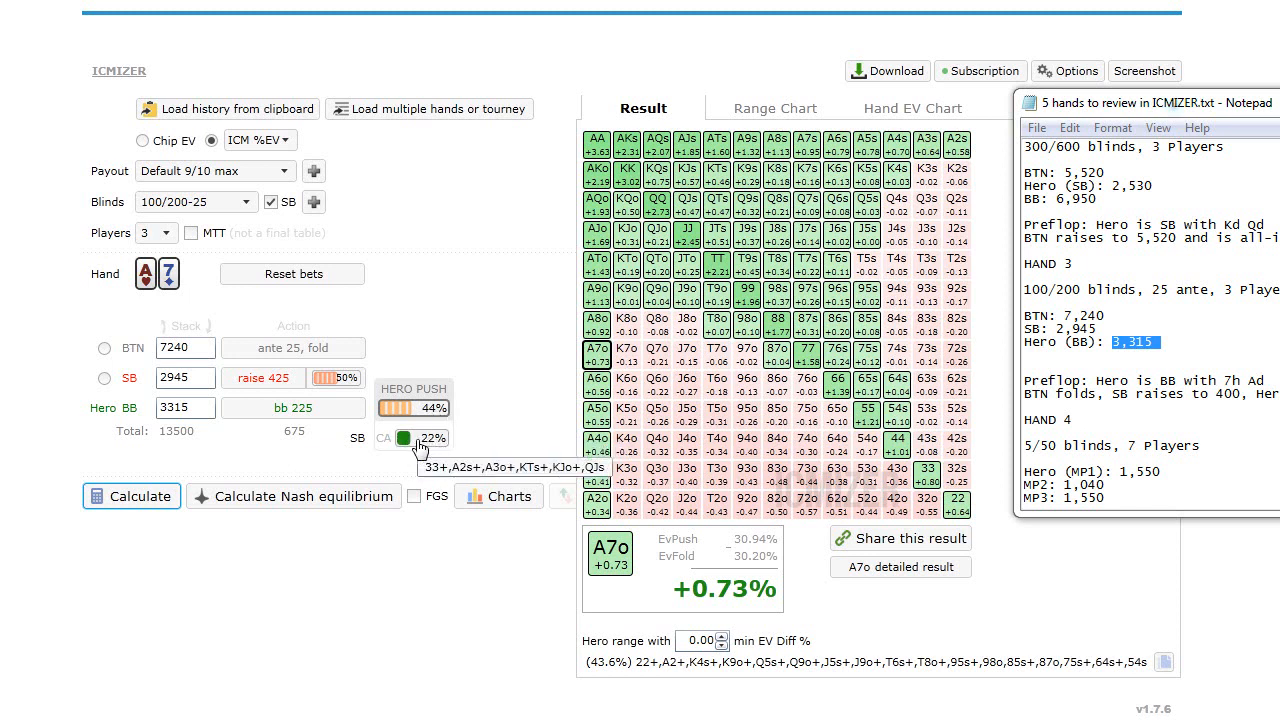
- Make the SB the Hero, set the BB's action to push 3315, and calculate the SB's calling range
left_click(104, 378)
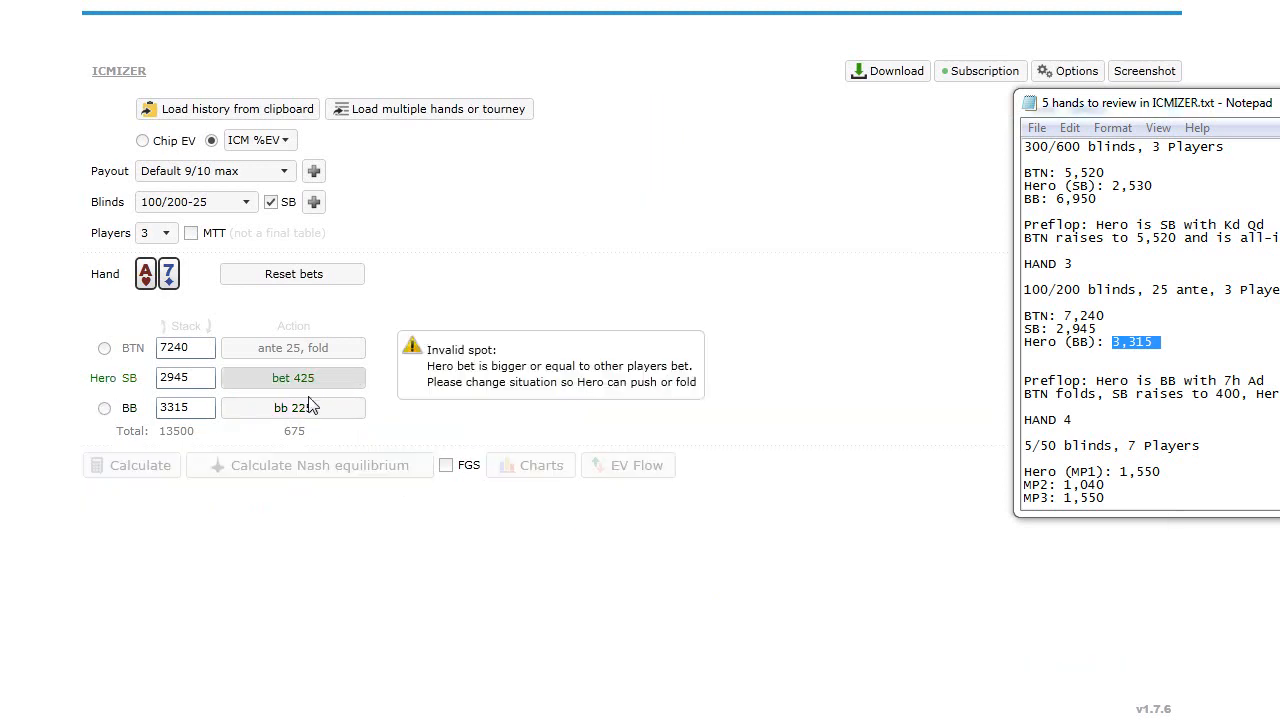
left_click(300, 408)
left_click(446, 410)
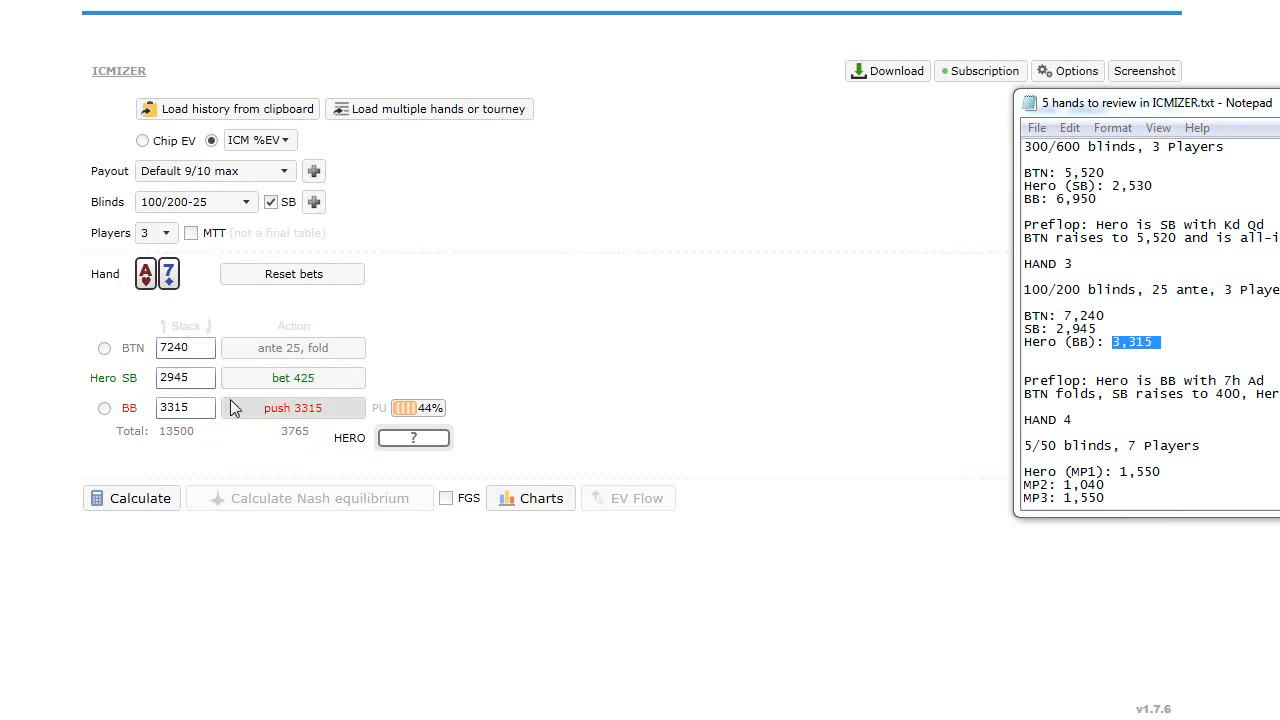
mouse_move(425, 417)
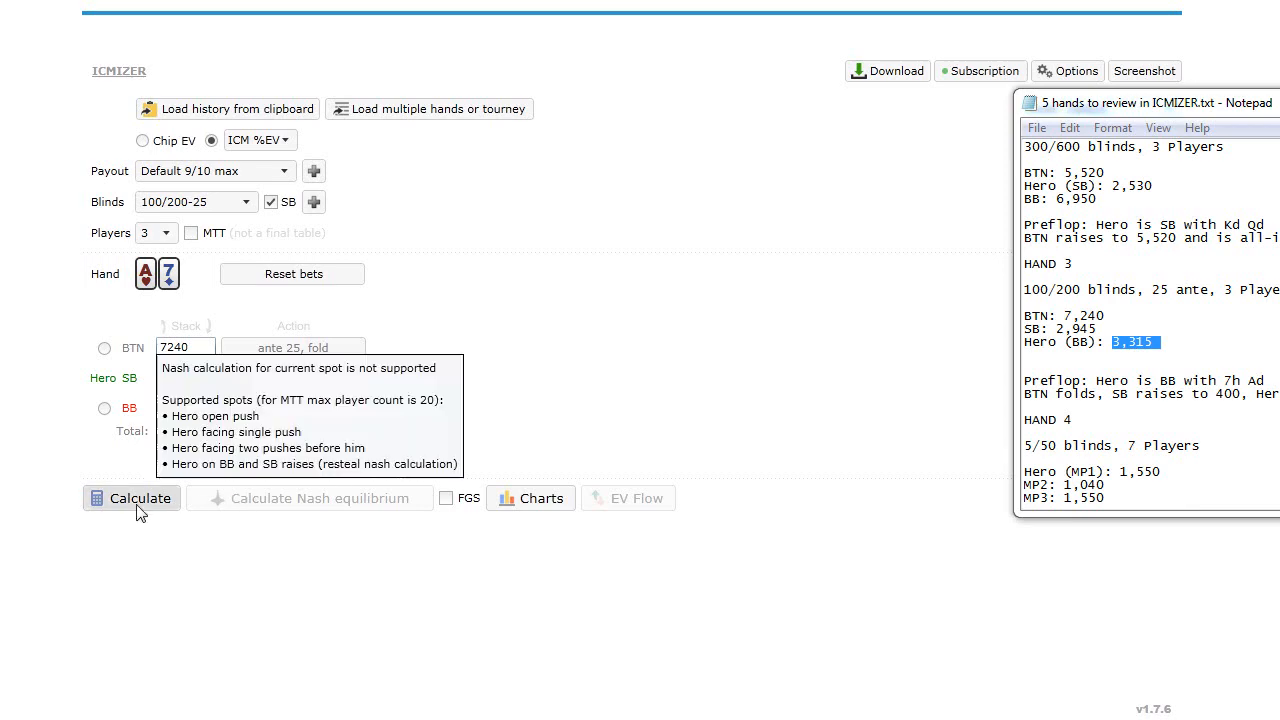
left_click(165, 509)
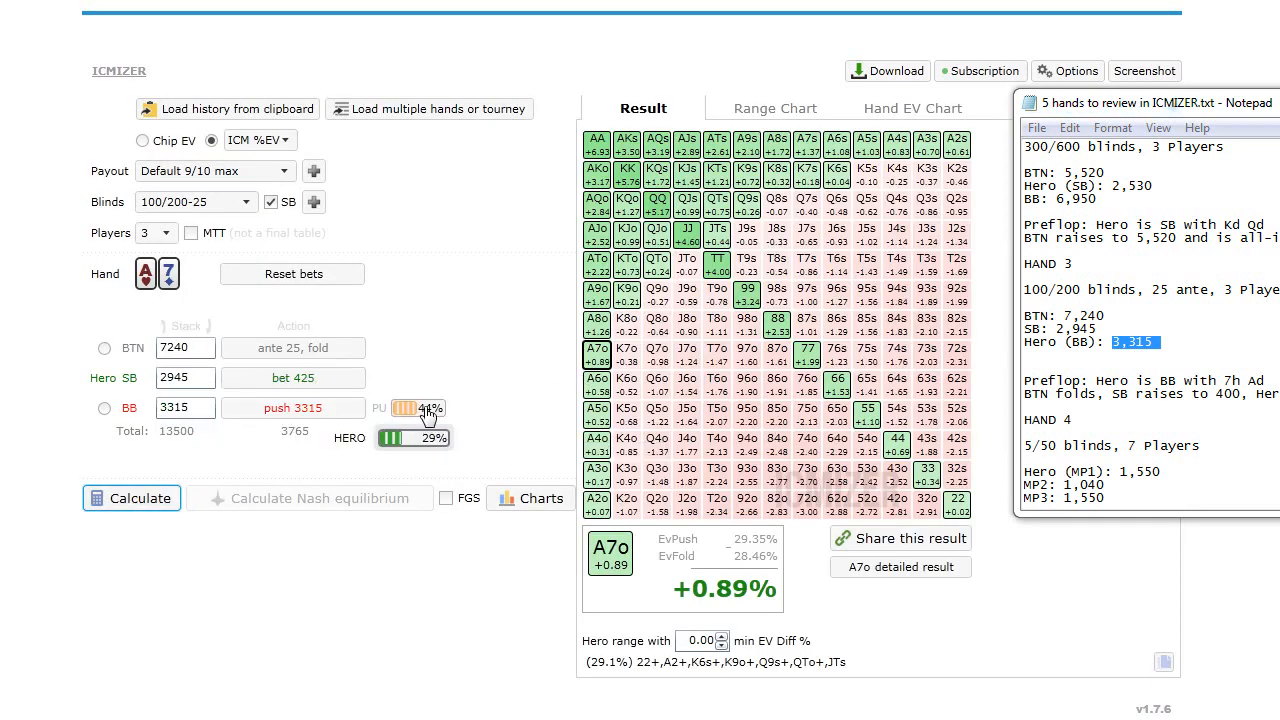
- Make the BB the Hero again and recalculate the push EV against the SB's 29% calling range
left_click(104, 408)
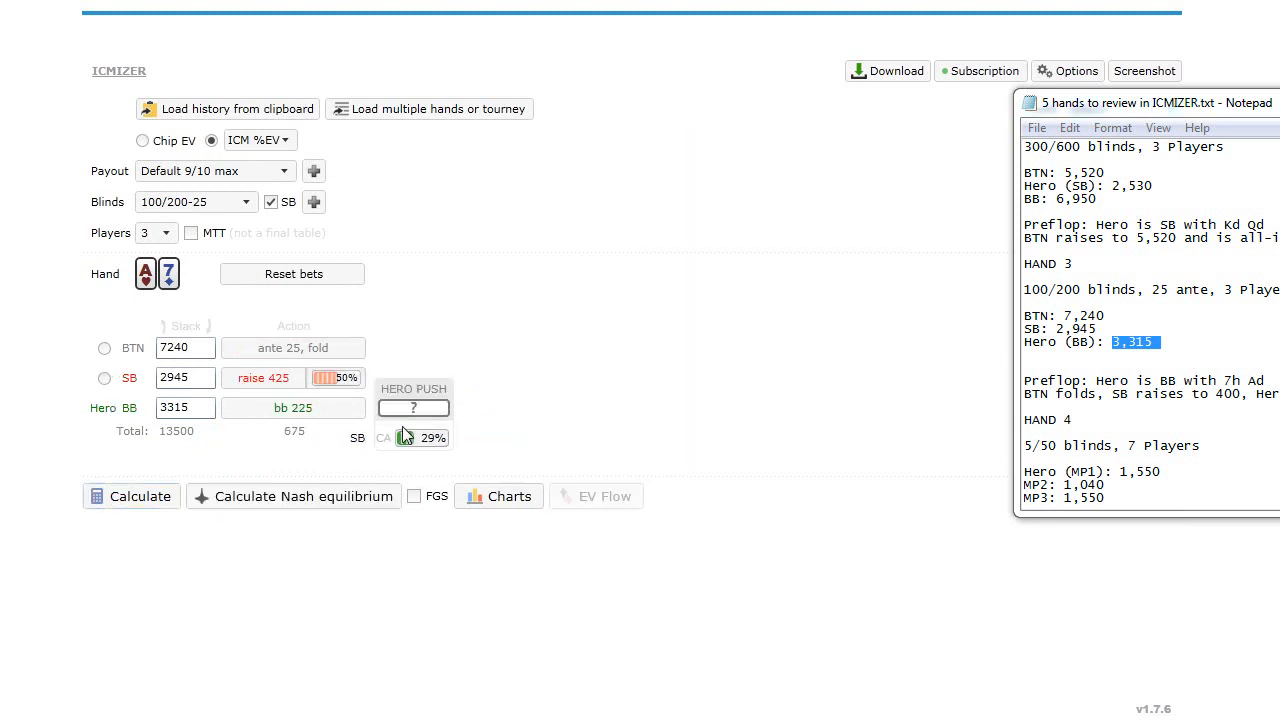
left_click(137, 497)
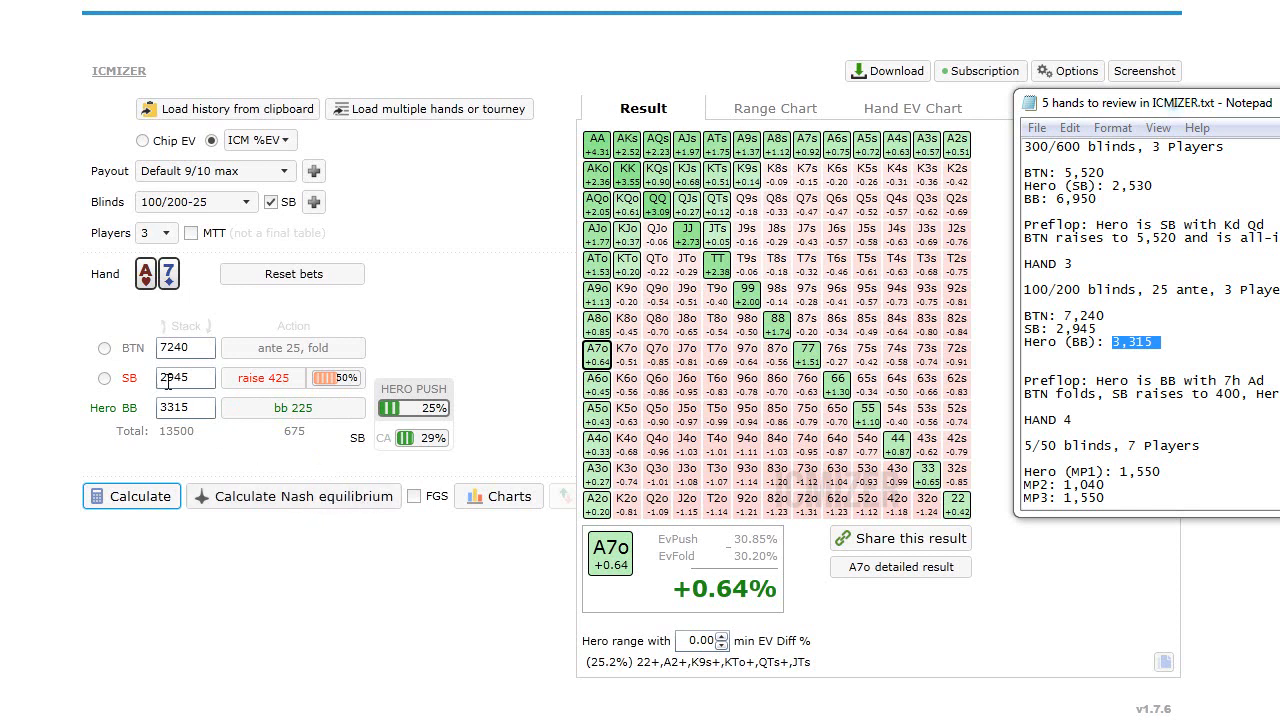
- Calculate the resteal Nash equilibrium with the SB steal range kept at 50%, and recalculate Hero's push EV
left_click(321, 505)
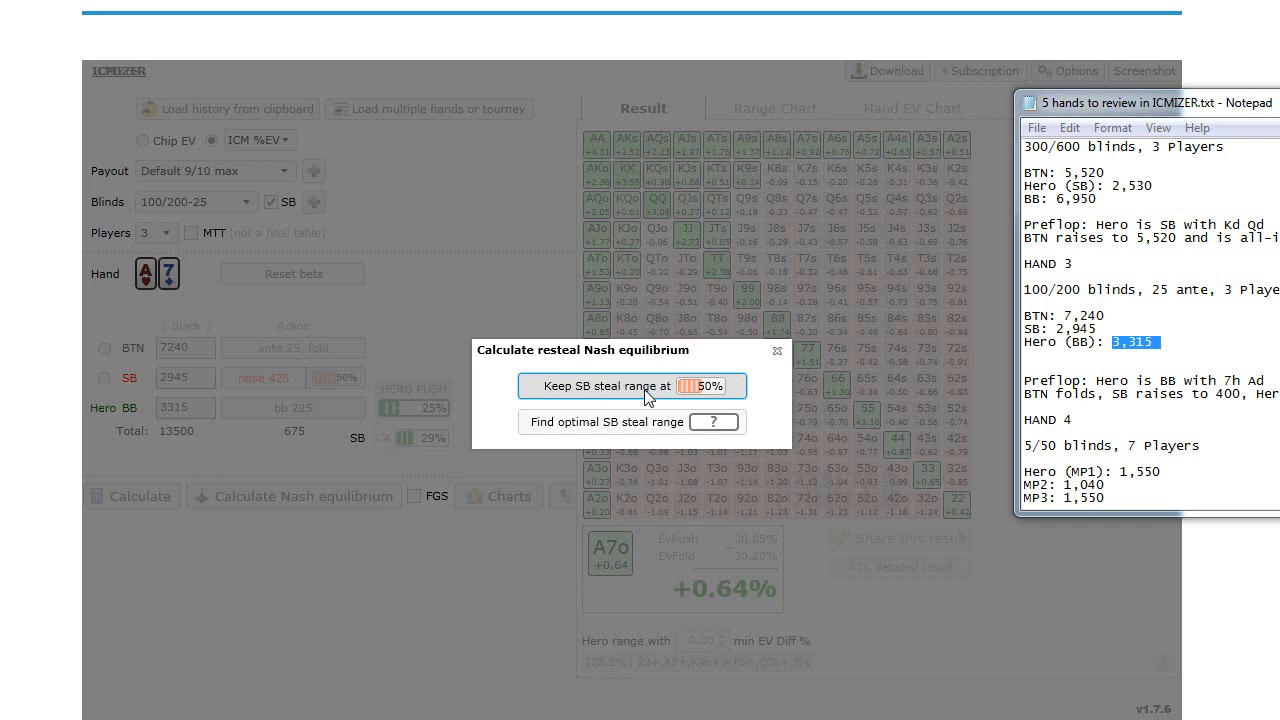
left_click(646, 394)
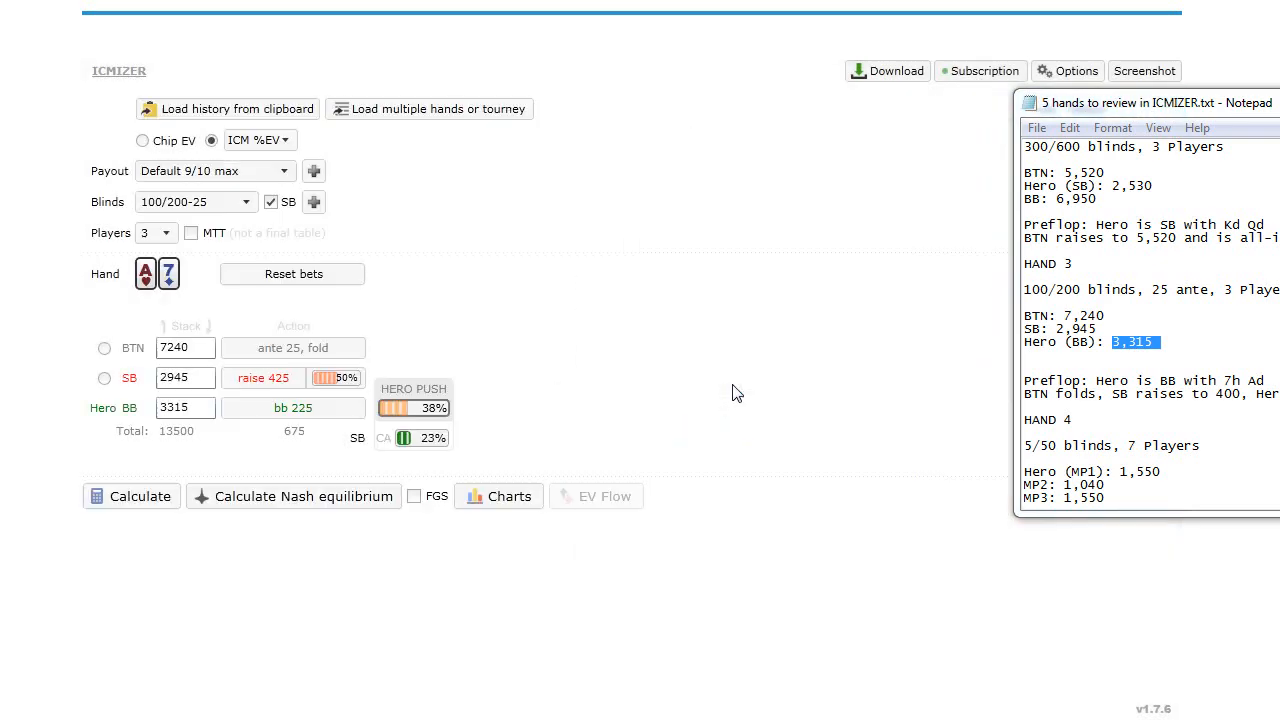
mouse_move(440, 412)
mouse_move(432, 449)
left_click(150, 496)
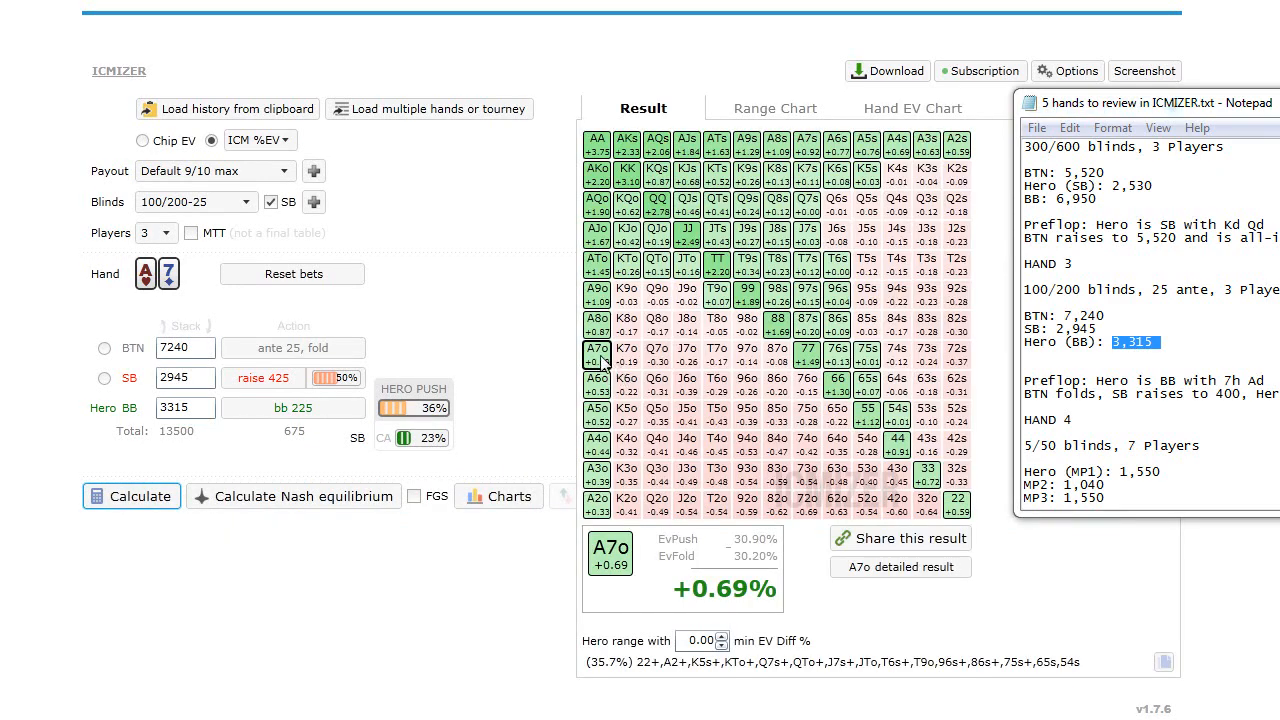
- Compare the push EV of A6o and A7o, and move the notes window clear of the results
left_click(599, 384)
left_click(597, 355)
left_click(597, 384)
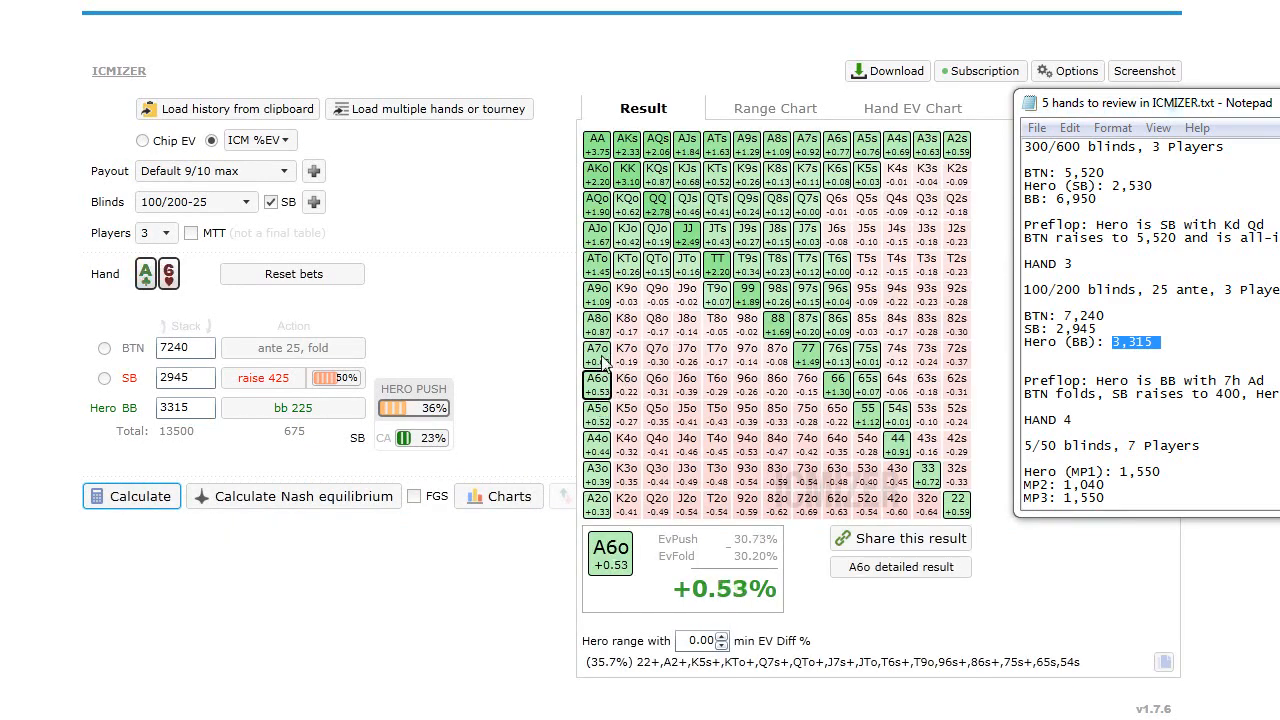
left_click(597, 355)
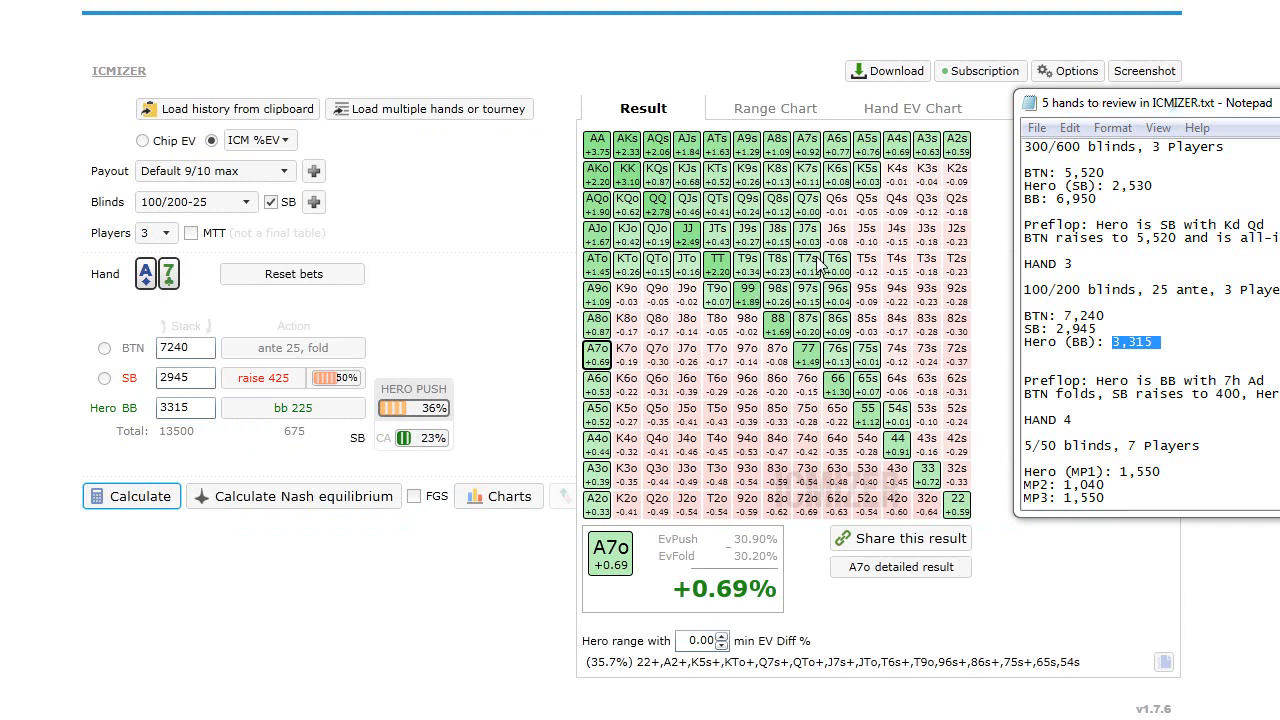
left_click_drag(1122, 101, 1158, 202)
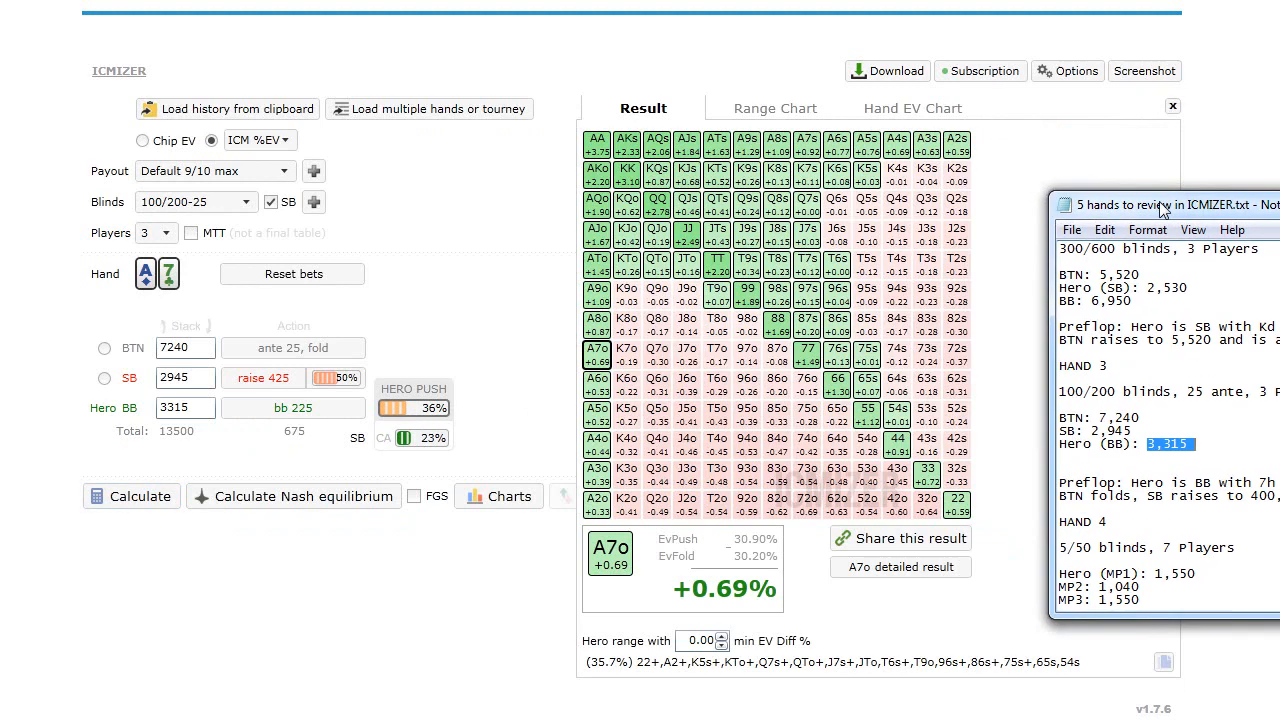
- Calculate the resteal Nash equilibrium with the optimal SB steal range, and recalculate Hero's A7o push EV
left_click(1168, 101)
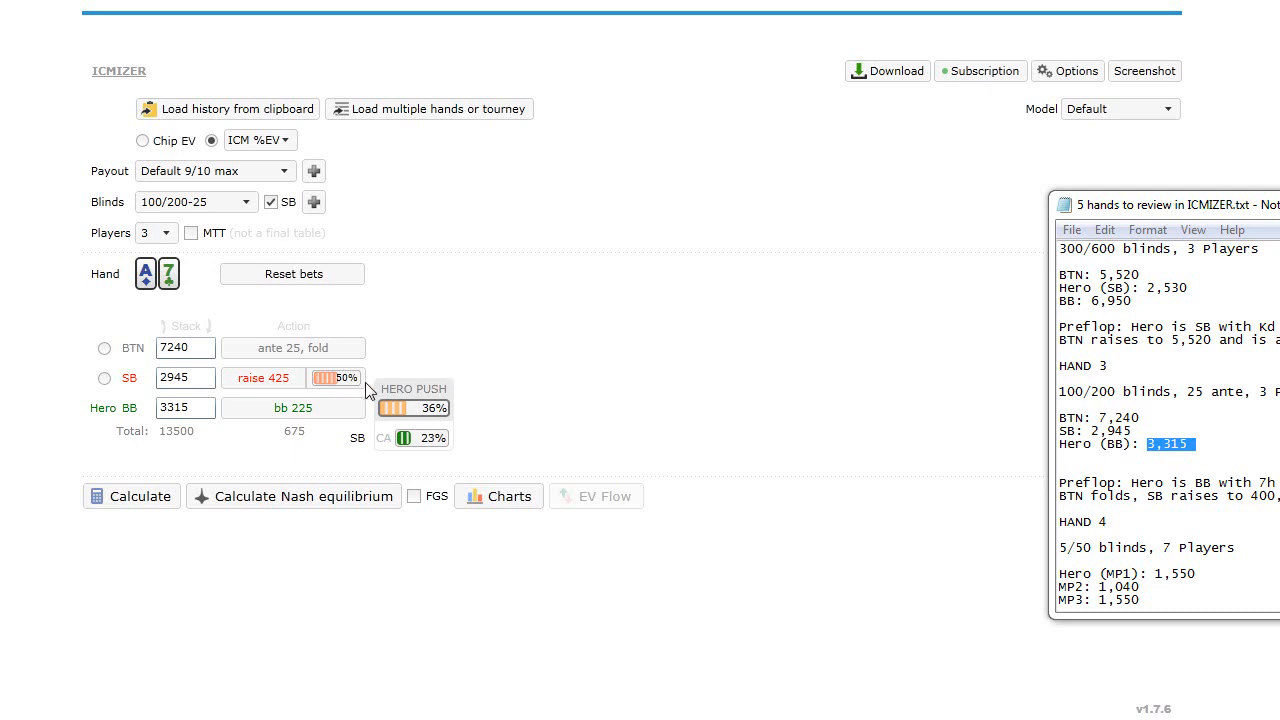
left_click(320, 496)
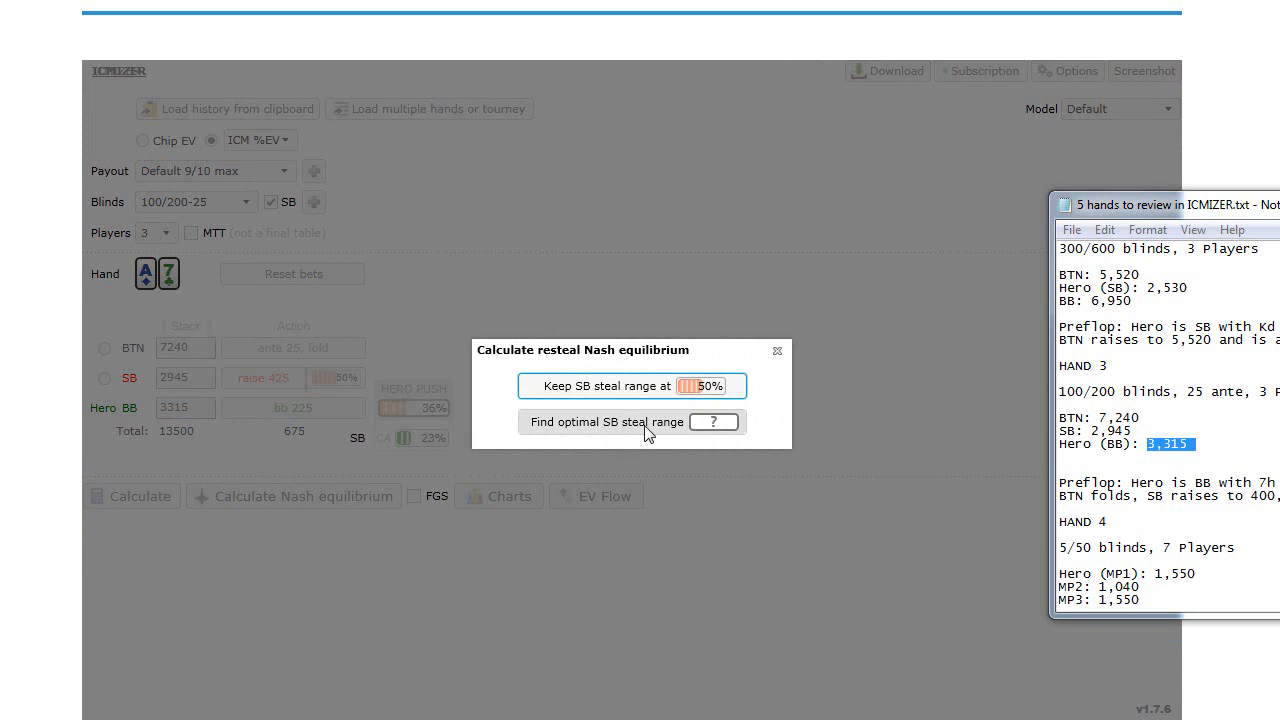
left_click(650, 422)
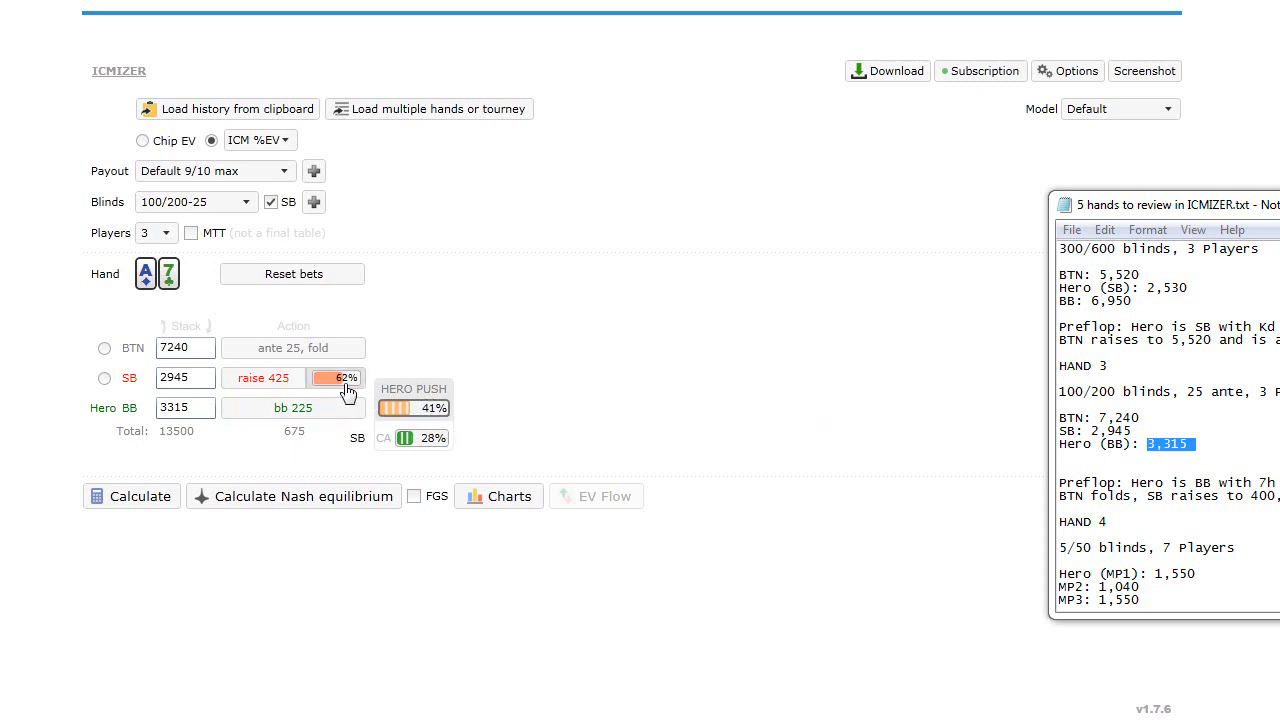
mouse_move(427, 446)
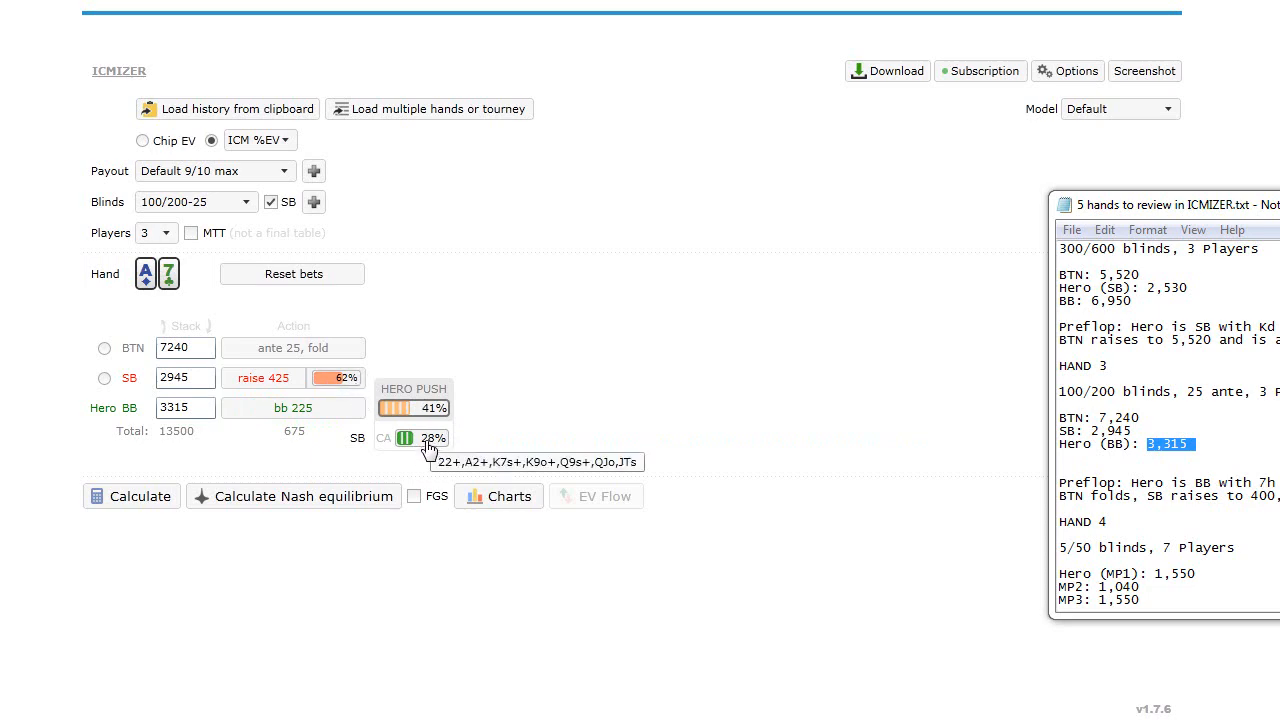
left_click(118, 505)
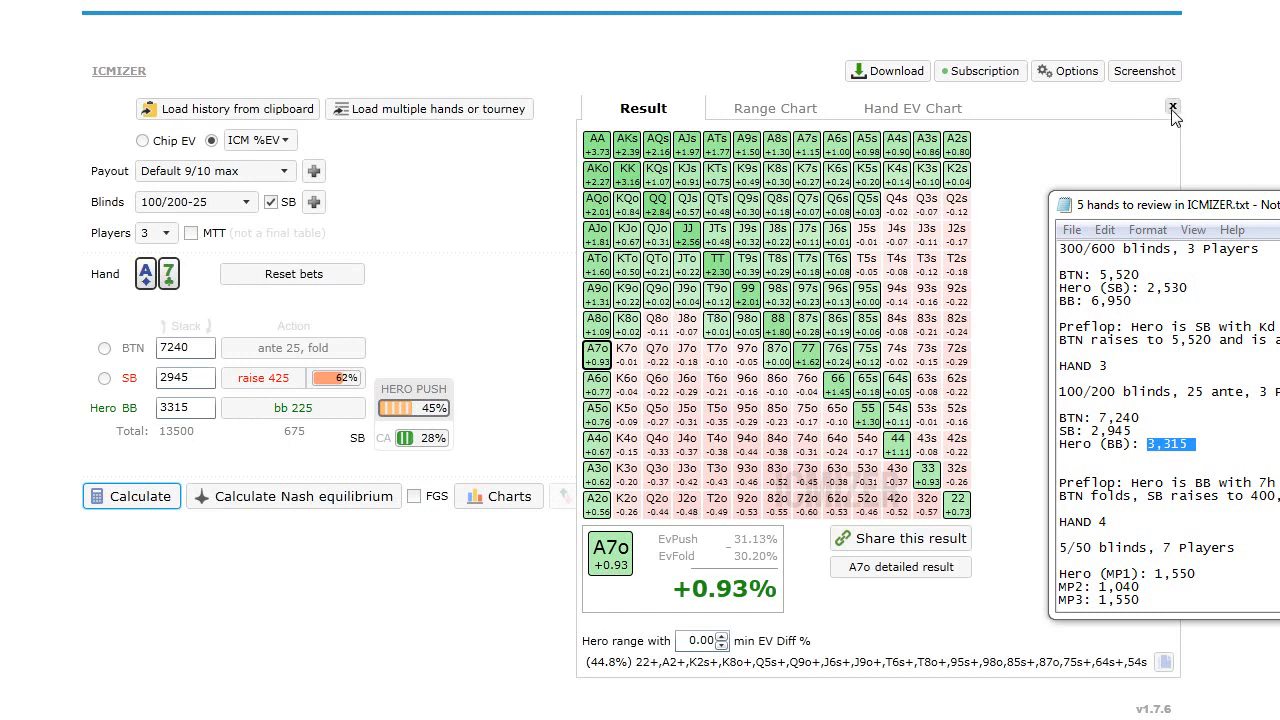
mouse_move(716, 596)
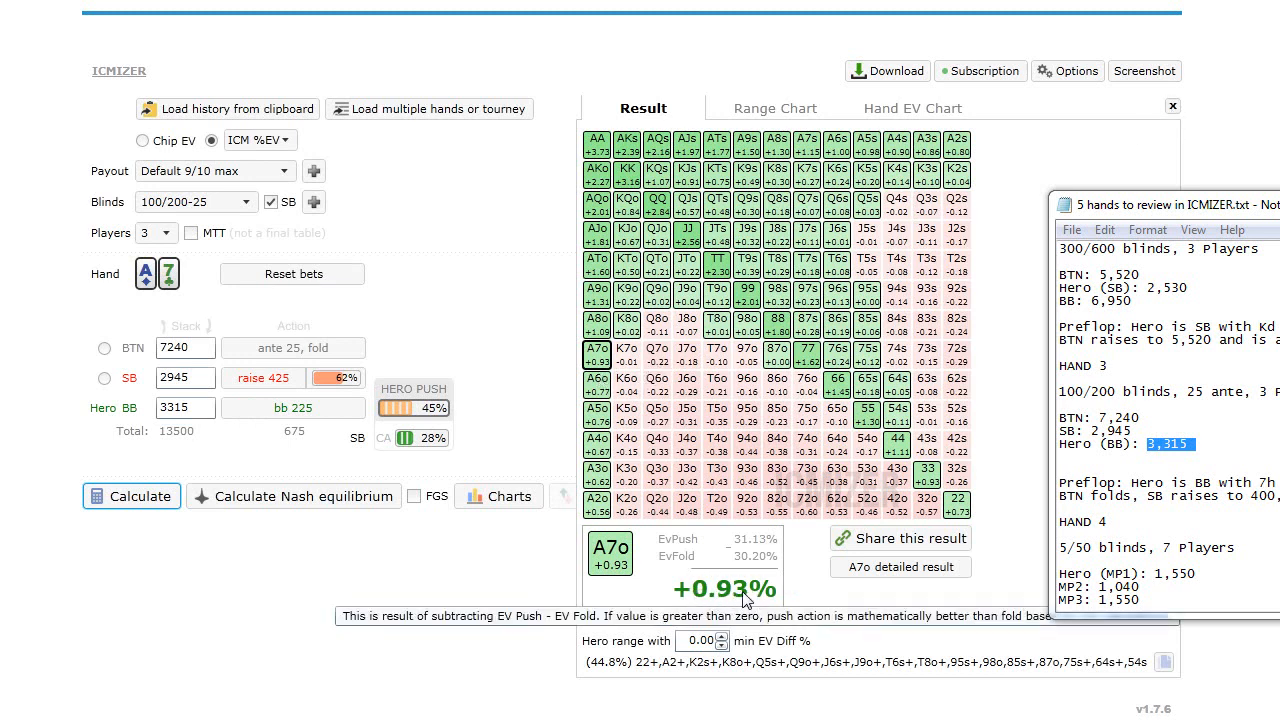
left_click(1172, 106)
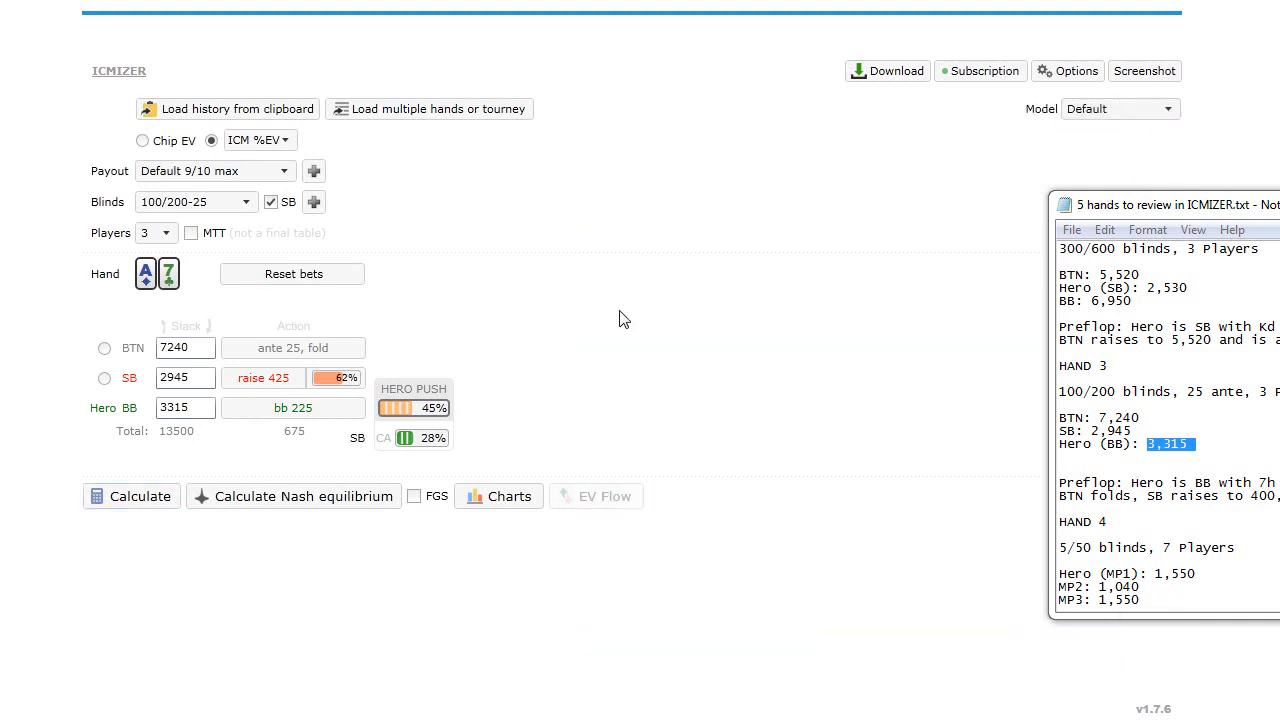
- Narrow the SB's raising range to about 35%, covering 22+,A2+,K2s+,K5o+,Q8s+,Q9o+,J9s+
left_click(335, 377)
left_click_drag(636, 531, 533, 535)
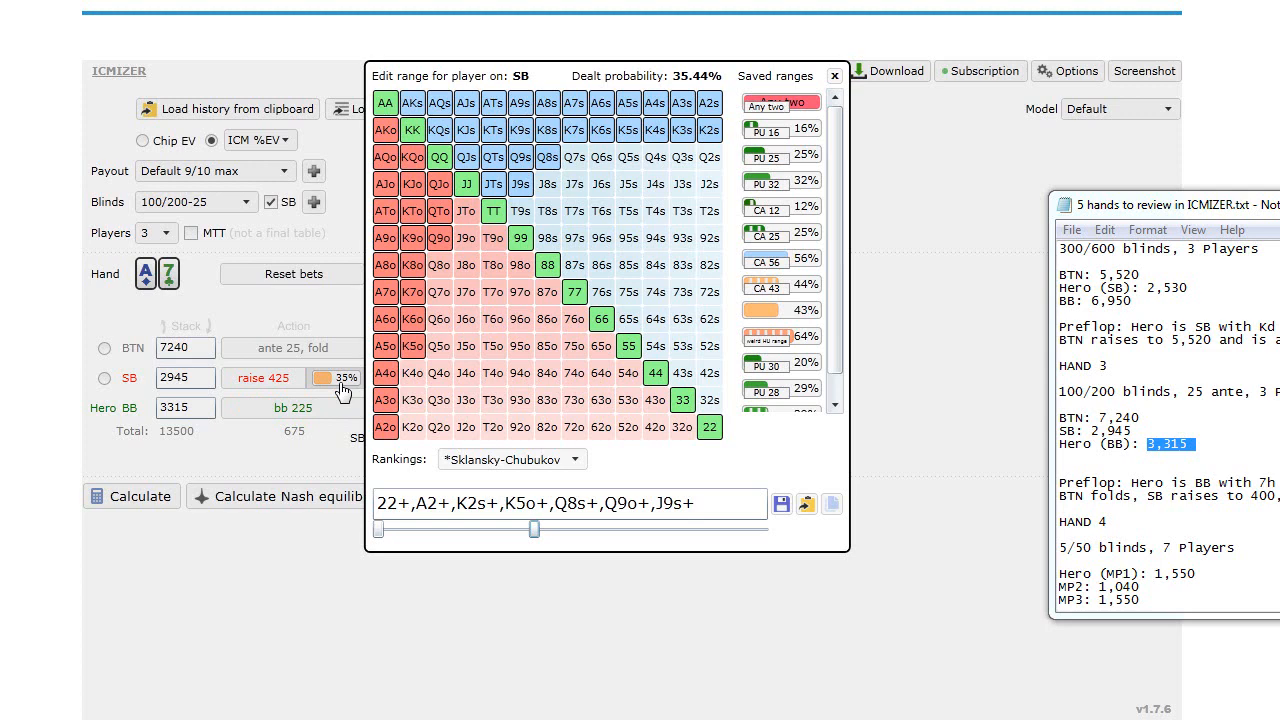
left_click(287, 590)
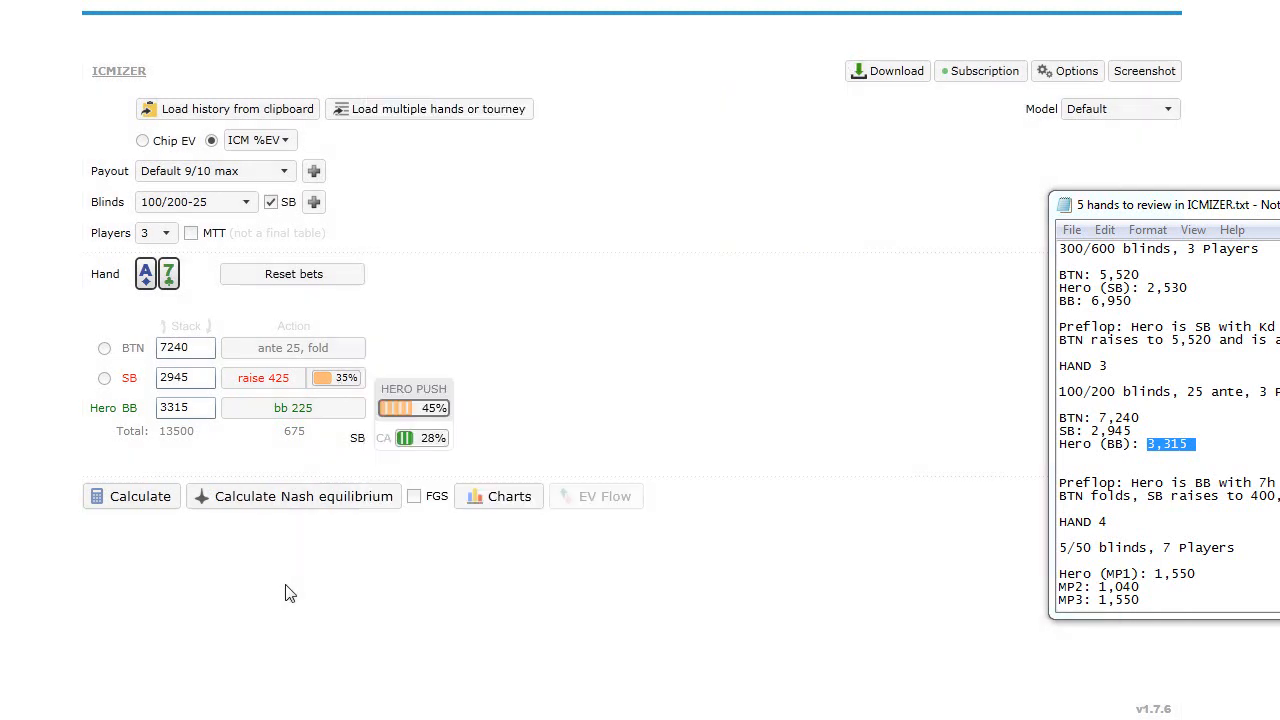
- Set the SB's resteal calling range to 55+,A7s+,ATo+,KQ and recalculate Hero's push EV
left_click(431, 449)
left_click_drag(472, 545, 567, 543)
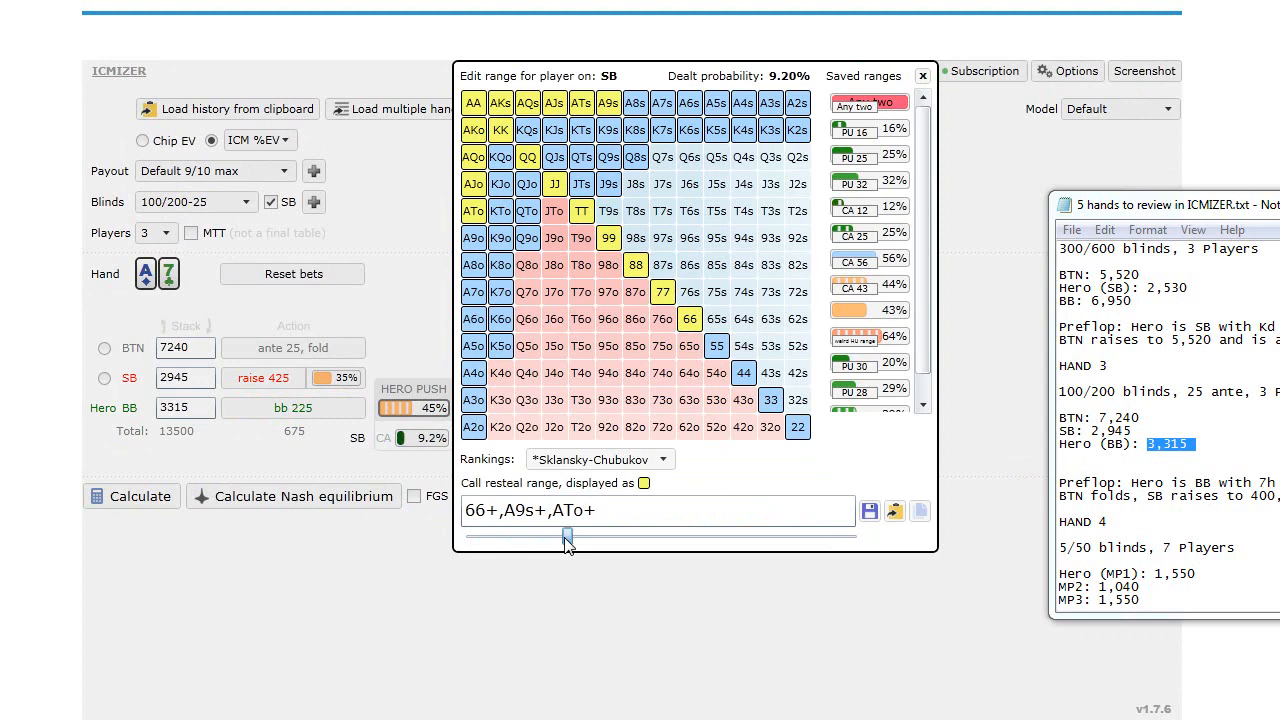
left_click_drag(567, 543, 587, 546)
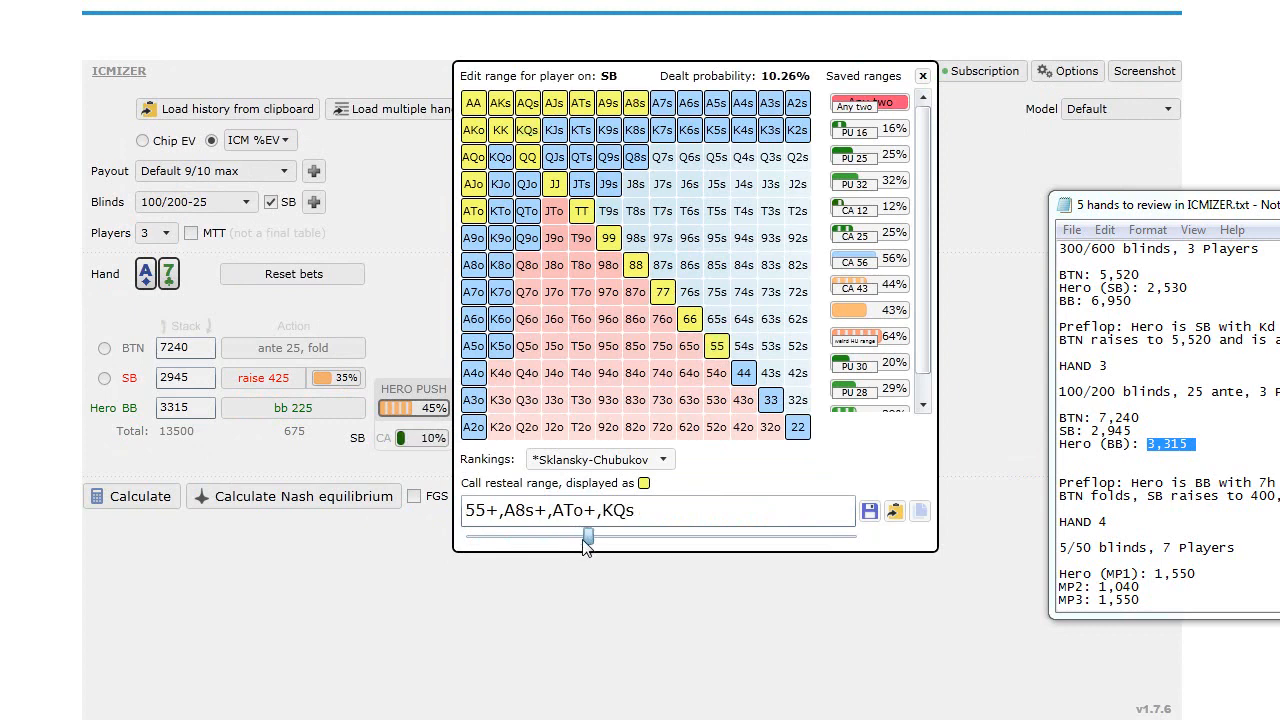
left_click(661, 103)
left_click(500, 157)
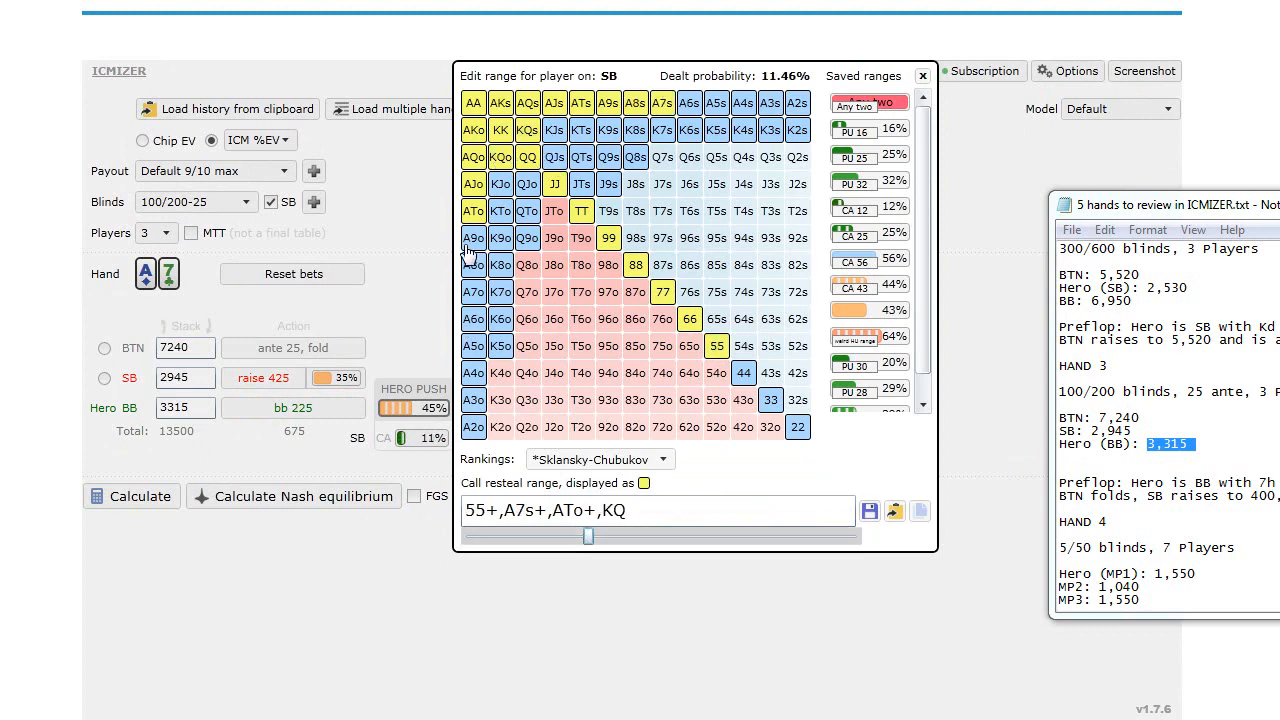
left_click(257, 467)
left_click(289, 490)
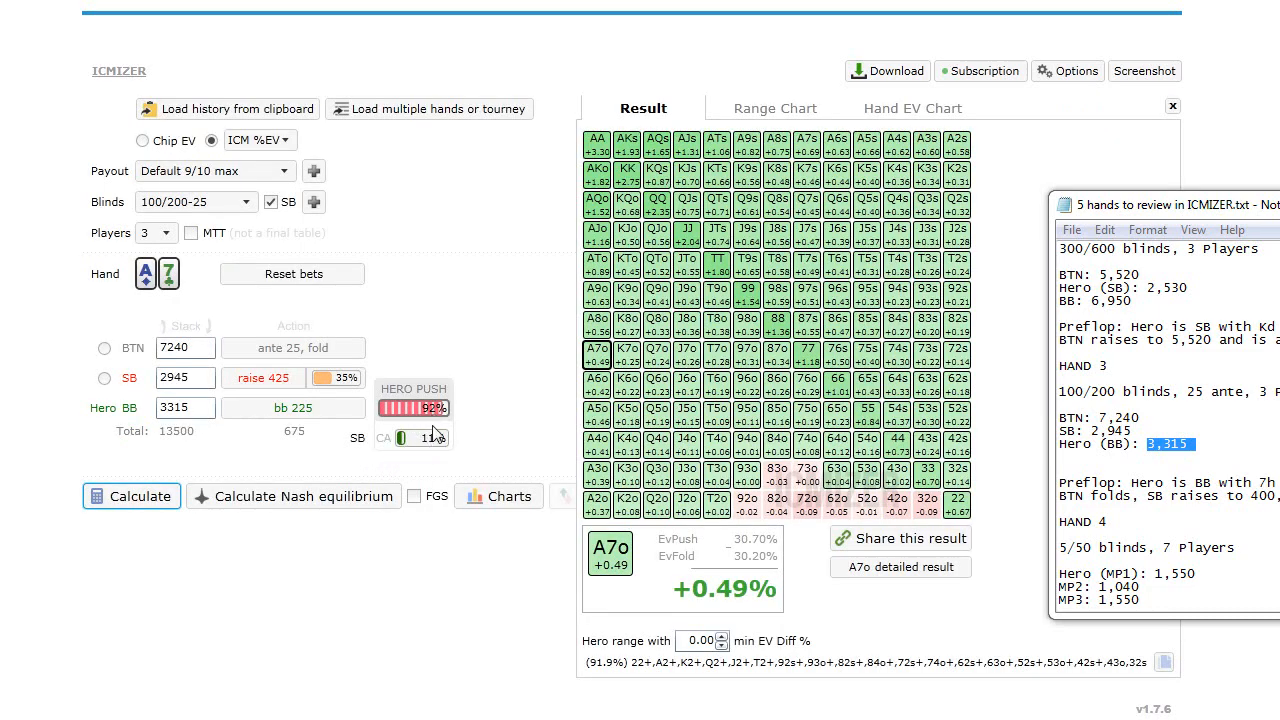
mouse_move(437, 445)
- Calculate the resteal Nash equilibrium with the SB steal range kept at 35%, and recalculate Hero's push EV
left_click(333, 497)
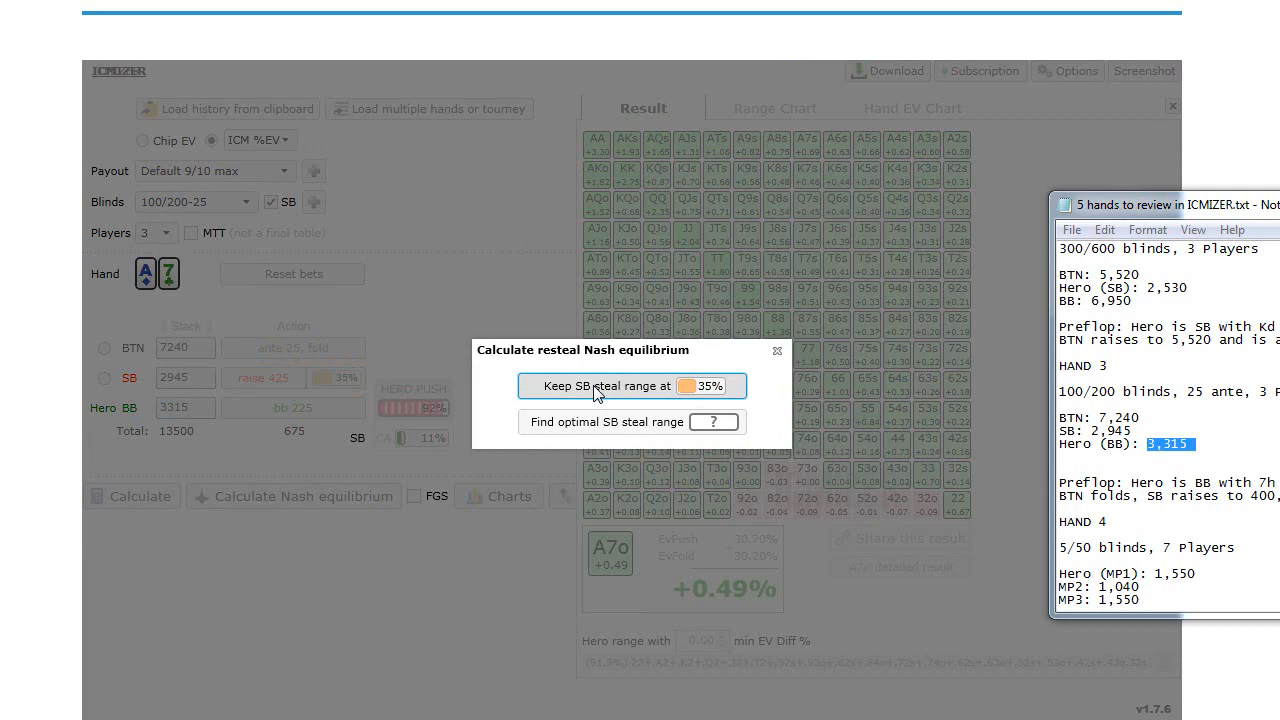
left_click(618, 392)
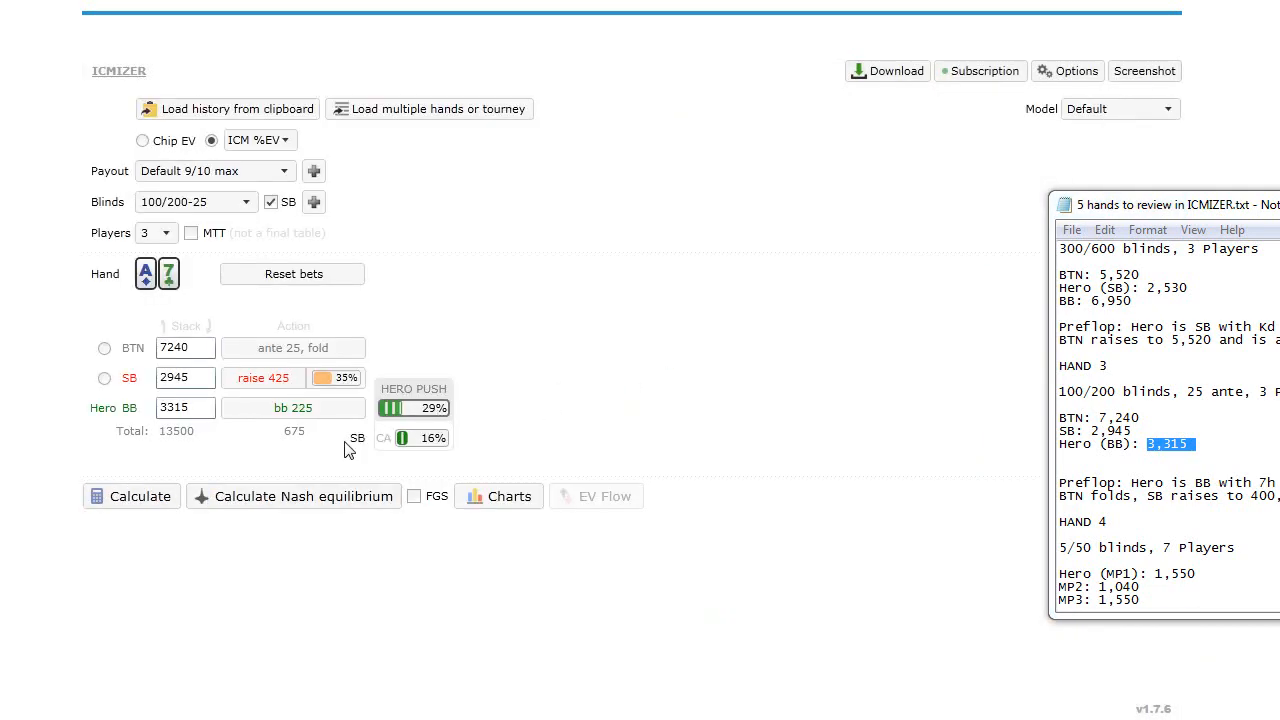
left_click(130, 496)
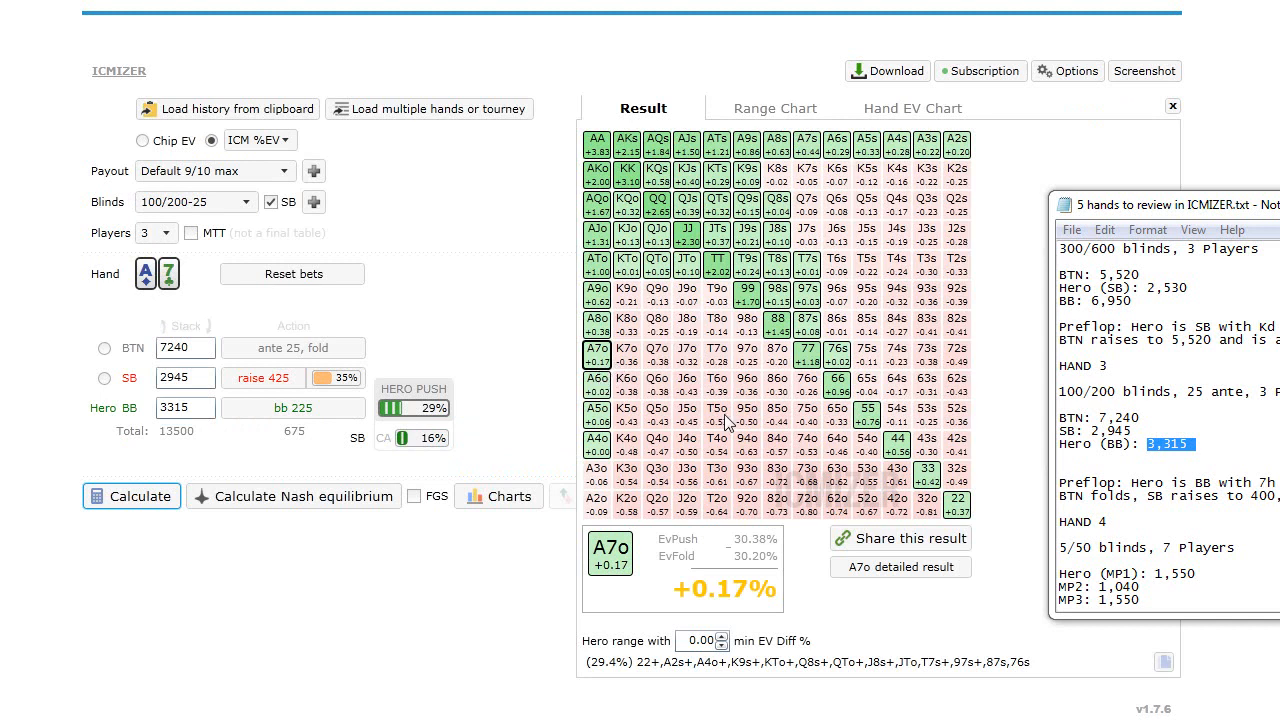
- Correct Hand 4's blinds in the notes file to 25/50
left_click(1161, 440)
scroll(1187, 442, "down", 5)
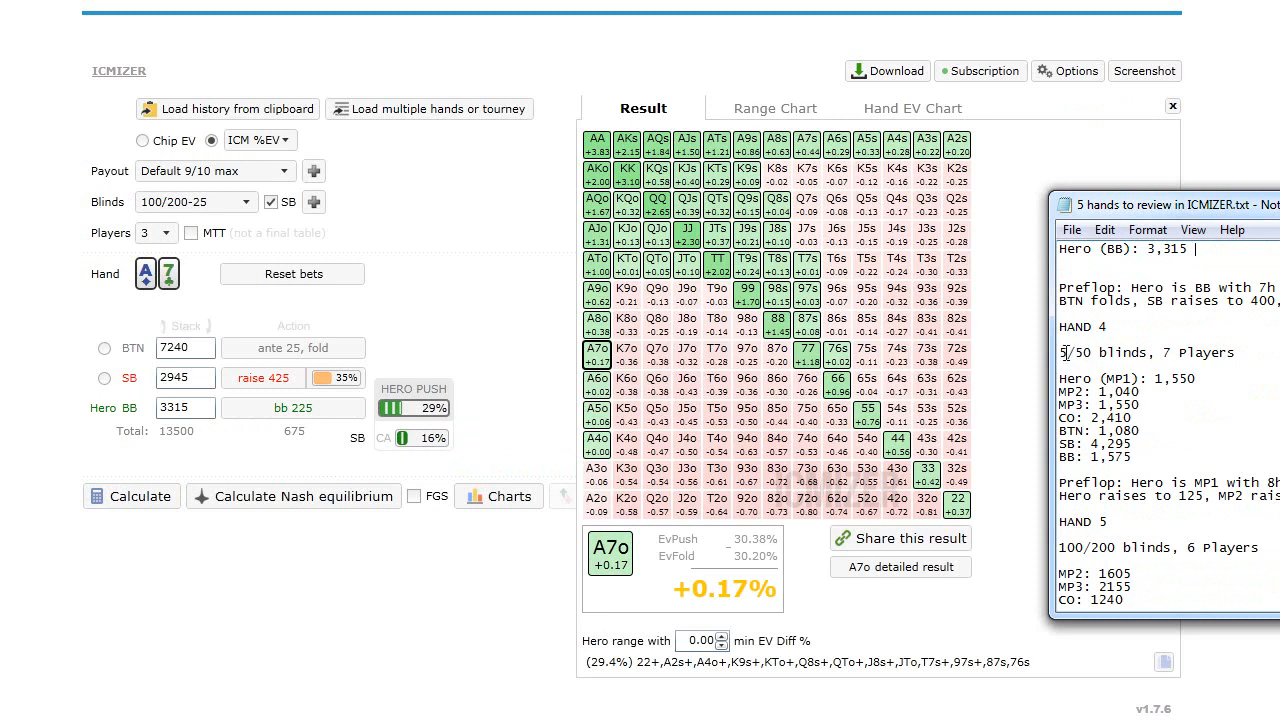
left_click(1063, 352)
type("3")
key("BackSpace")
type("2")
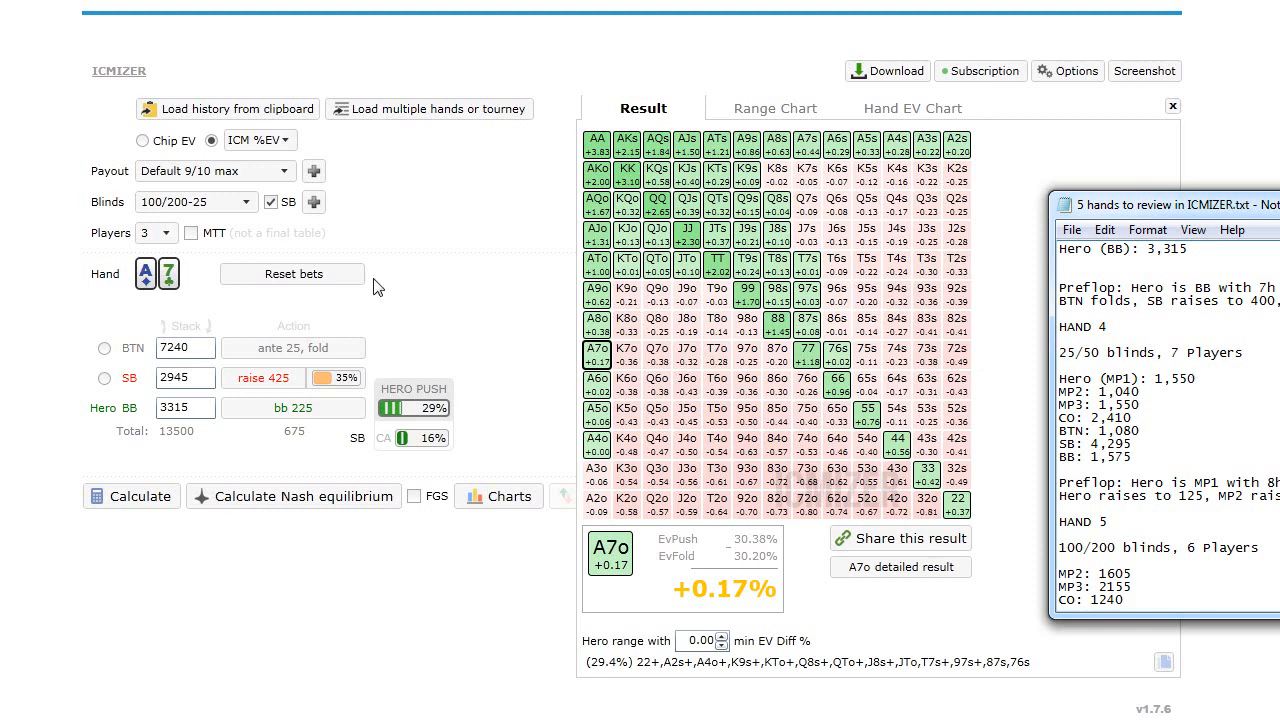
- Set the number of players to 7 and copy Hero's 1550 stack from the Hand 4 notes to UTG
left_click(160, 233)
left_click(155, 348)
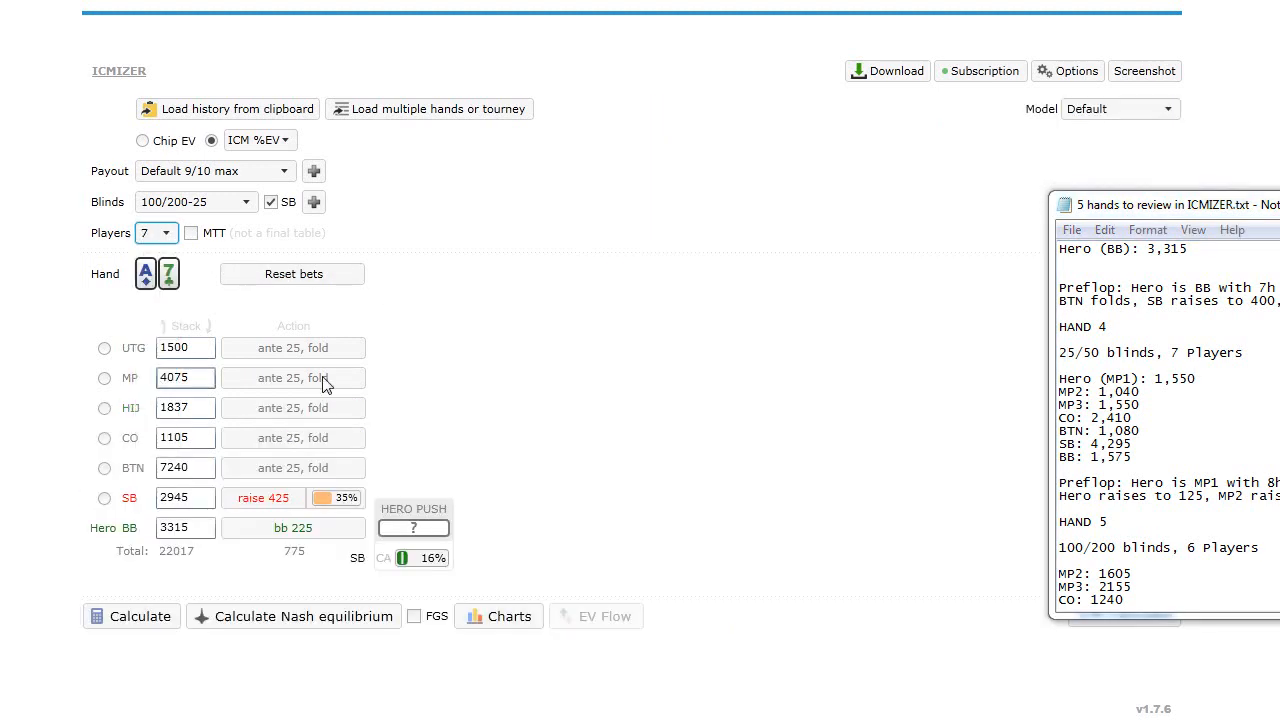
left_click_drag(1156, 378, 1202, 379)
key("ctrl+c")
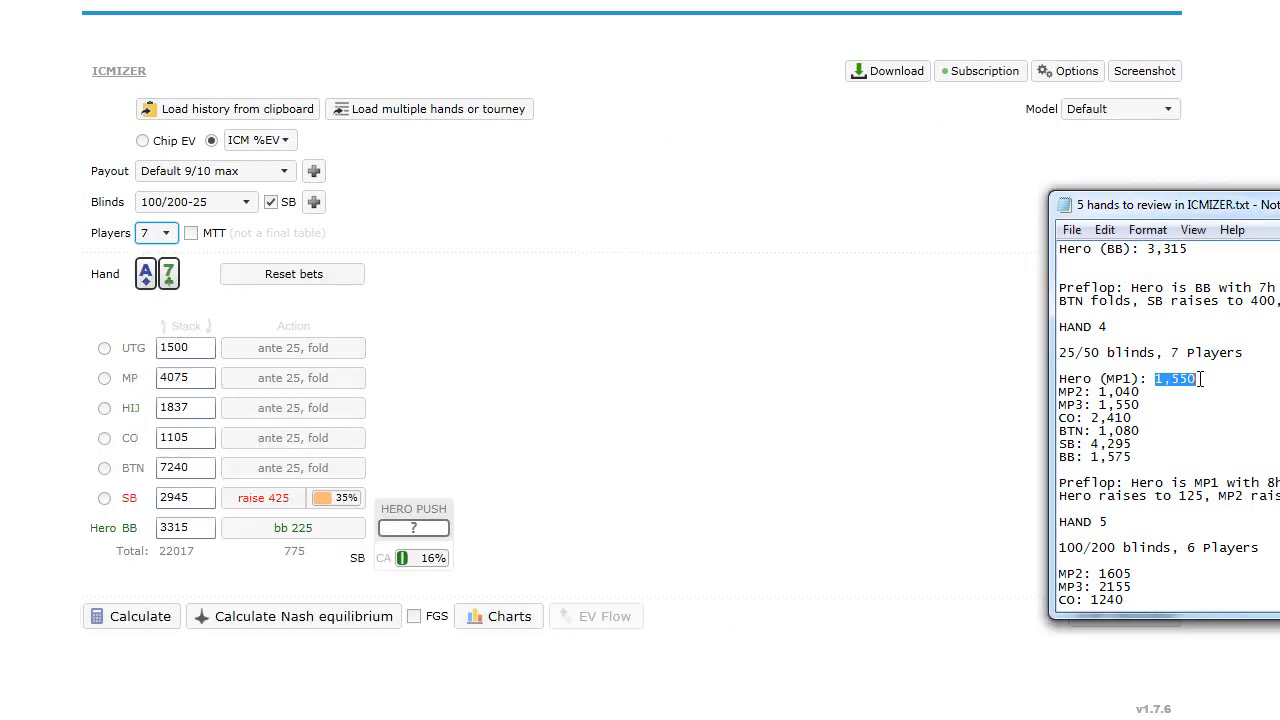
double_click(180, 346)
key("ctrl+v")
left_click(172, 346)
key("BackSpace")
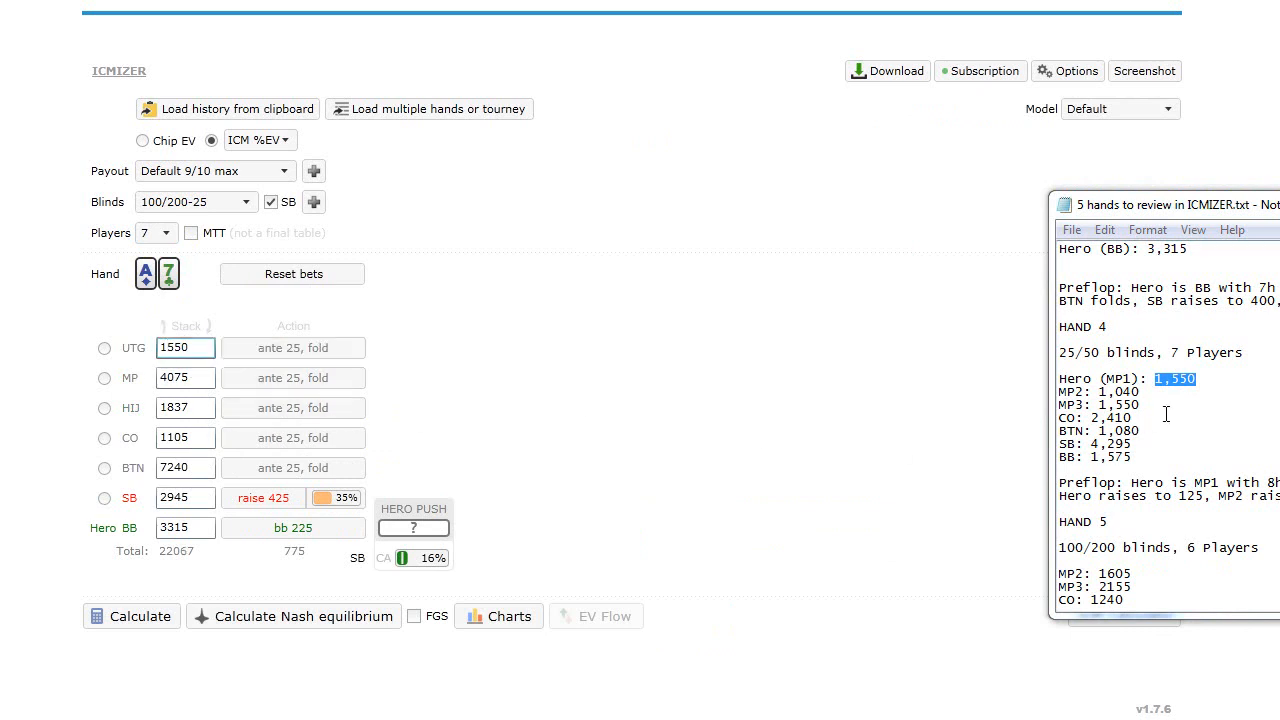
- Copy MP2's stack of 1040 from the Hand 4 notes to the MP player
left_click_drag(1100, 391, 1146, 392)
key("ctrl+c")
left_click(184, 376)
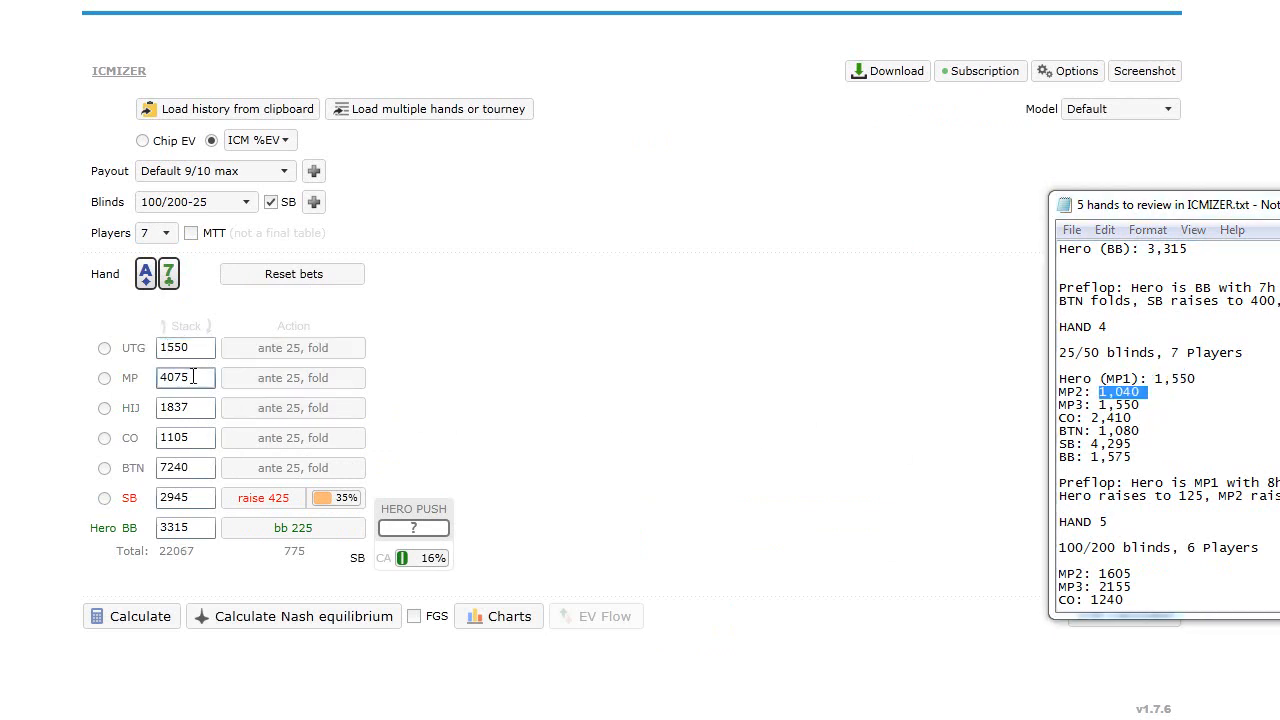
key("ctrl+a")
key("ctrl+v")
key("BackSpace")
- Copy MP3's stack of 1550 from the Hand 4 notes to the HIJ player
left_click_drag(1099, 404, 1166, 403)
key("ctrl+c")
left_click(161, 407)
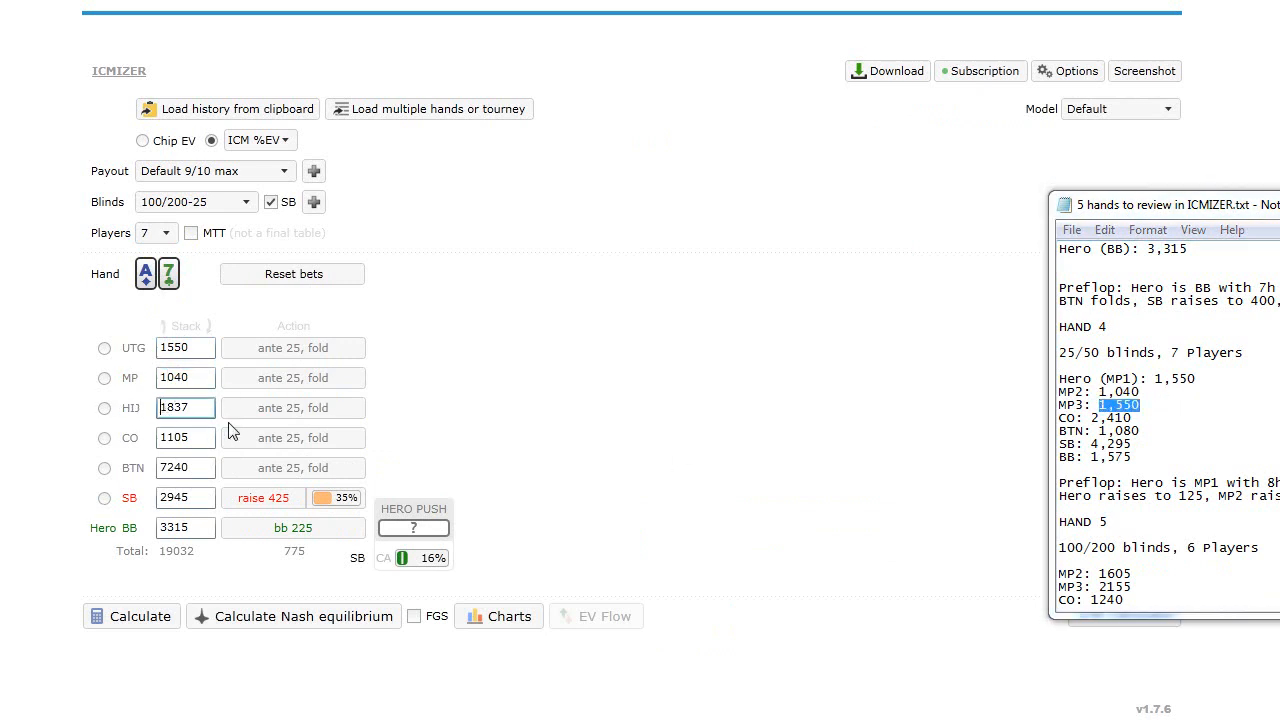
key("ctrl+v")
key("Delete")
key("Left")
key("Left")
key("Left")
key("BackSpace")
- Enter the remaining Hand 4 stacks: CO 2410, BTN 1080, SB 4295 and BB 1575
left_click(1138, 430)
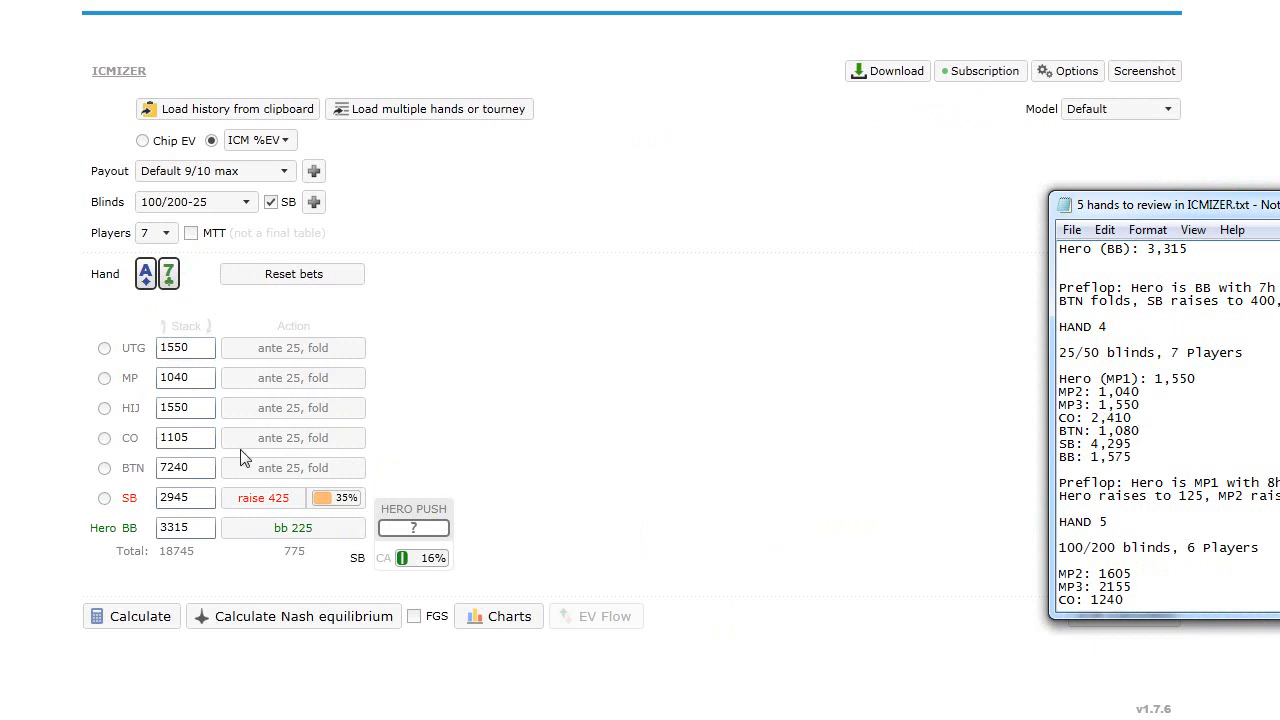
double_click(205, 444)
type("241")
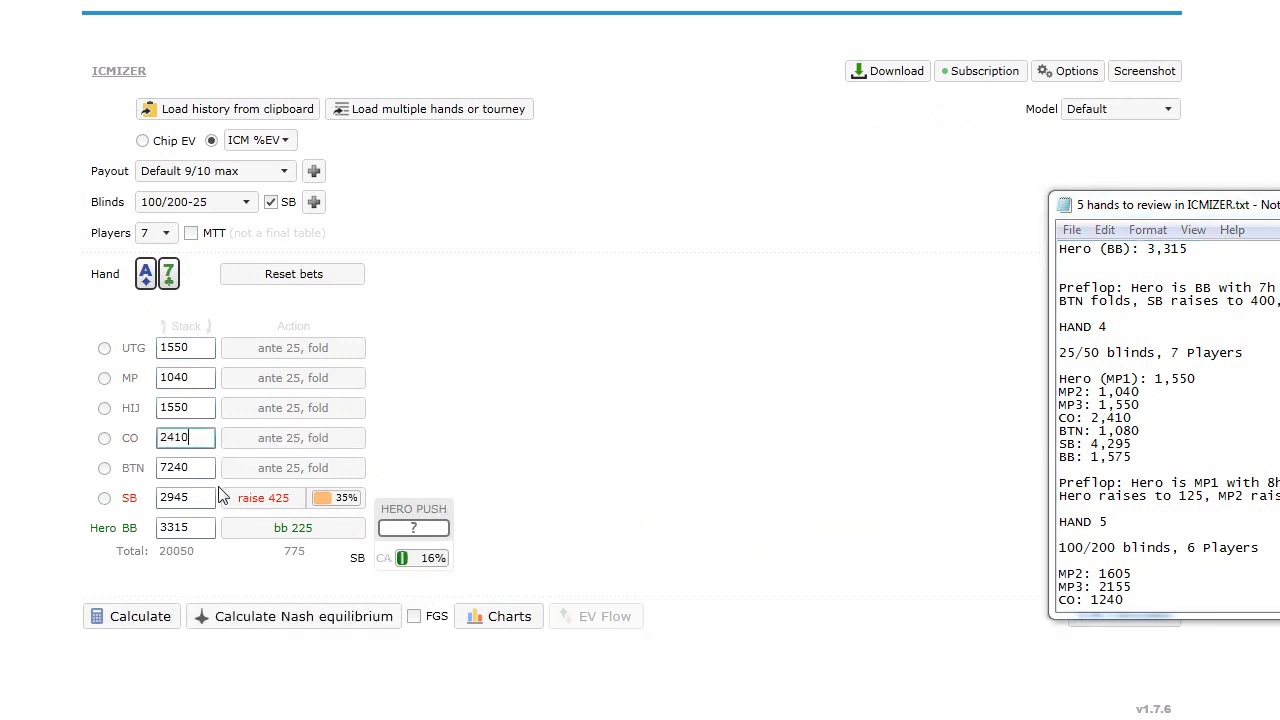
key("Tab")
type("1080")
key("Tab")
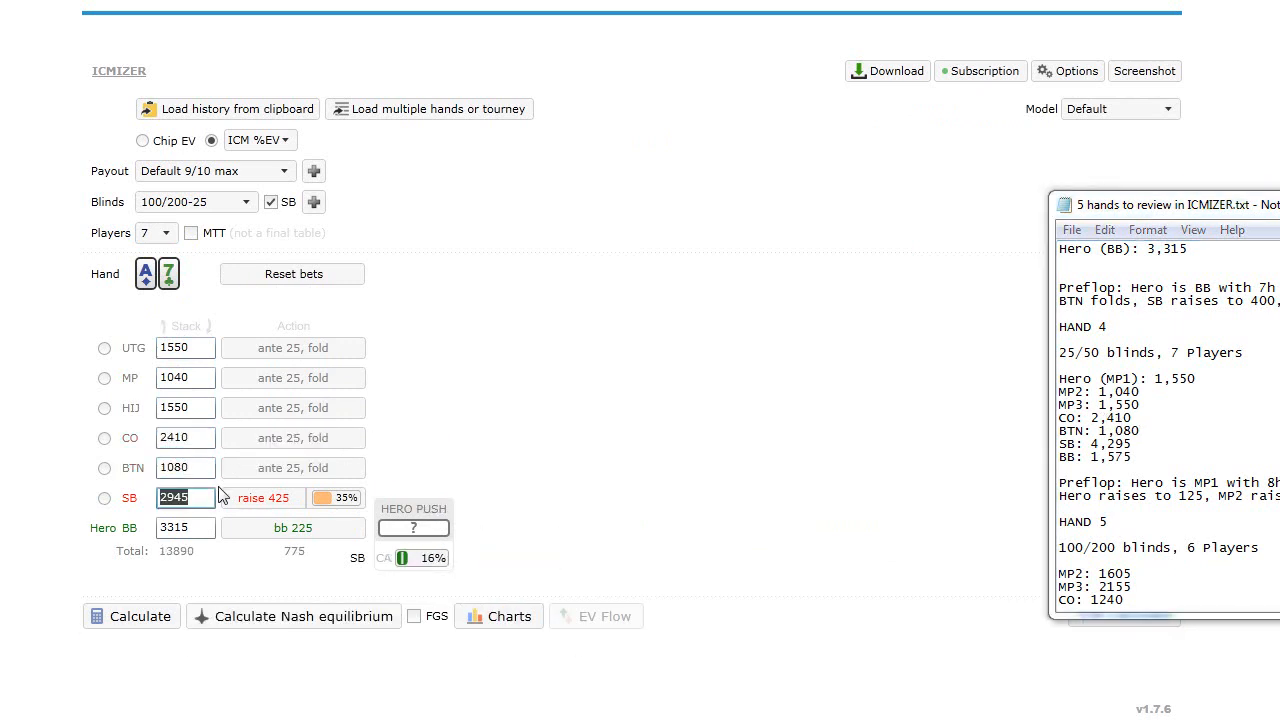
type("4295")
key("Tab")
type("1575")
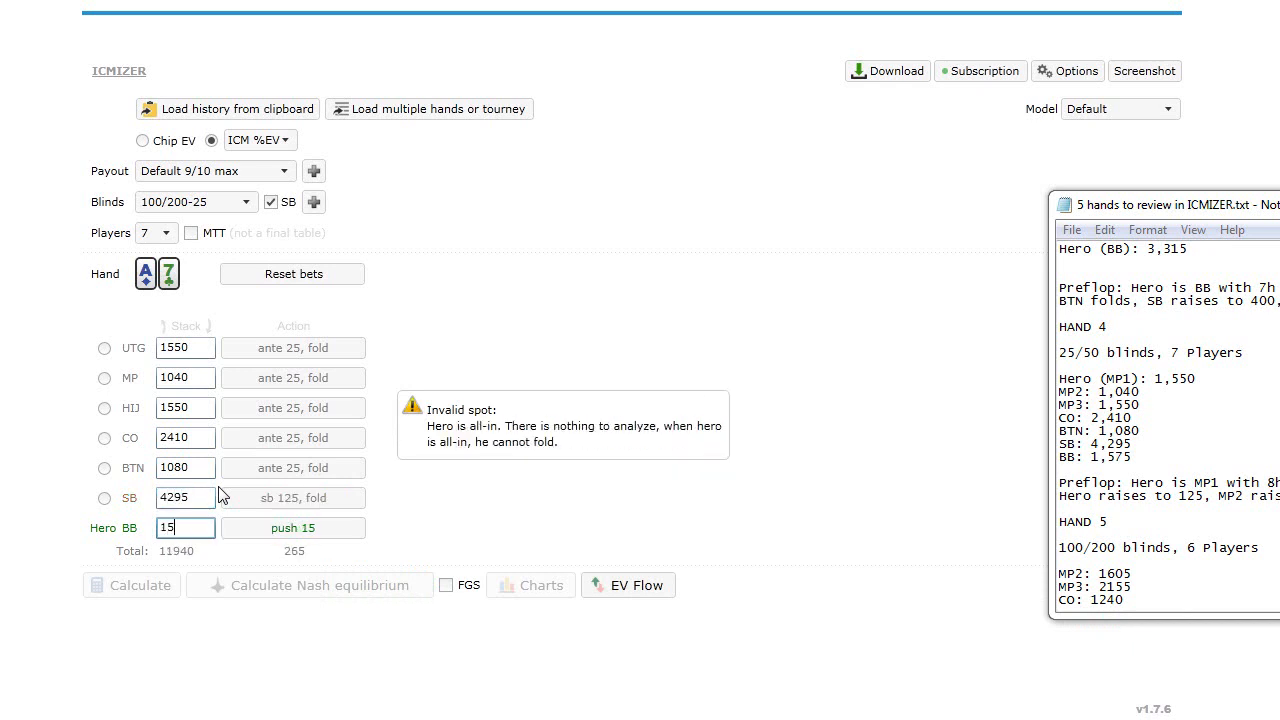
- Set the blinds to 25/50 without an ante
left_click(188, 203)
left_click_drag(284, 341, 288, 285)
left_click(222, 285)
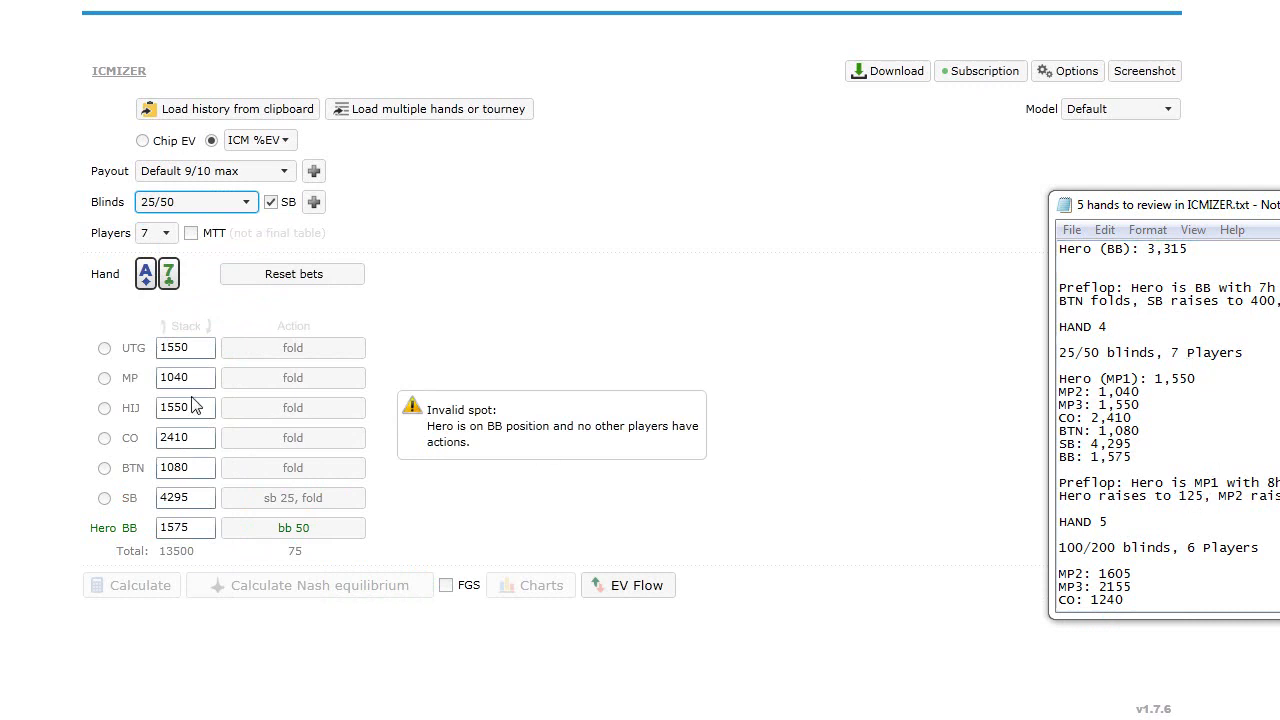
- Make UTG the Hero and set Hero's action to a bet of 125
left_click(105, 348)
left_click(322, 348)
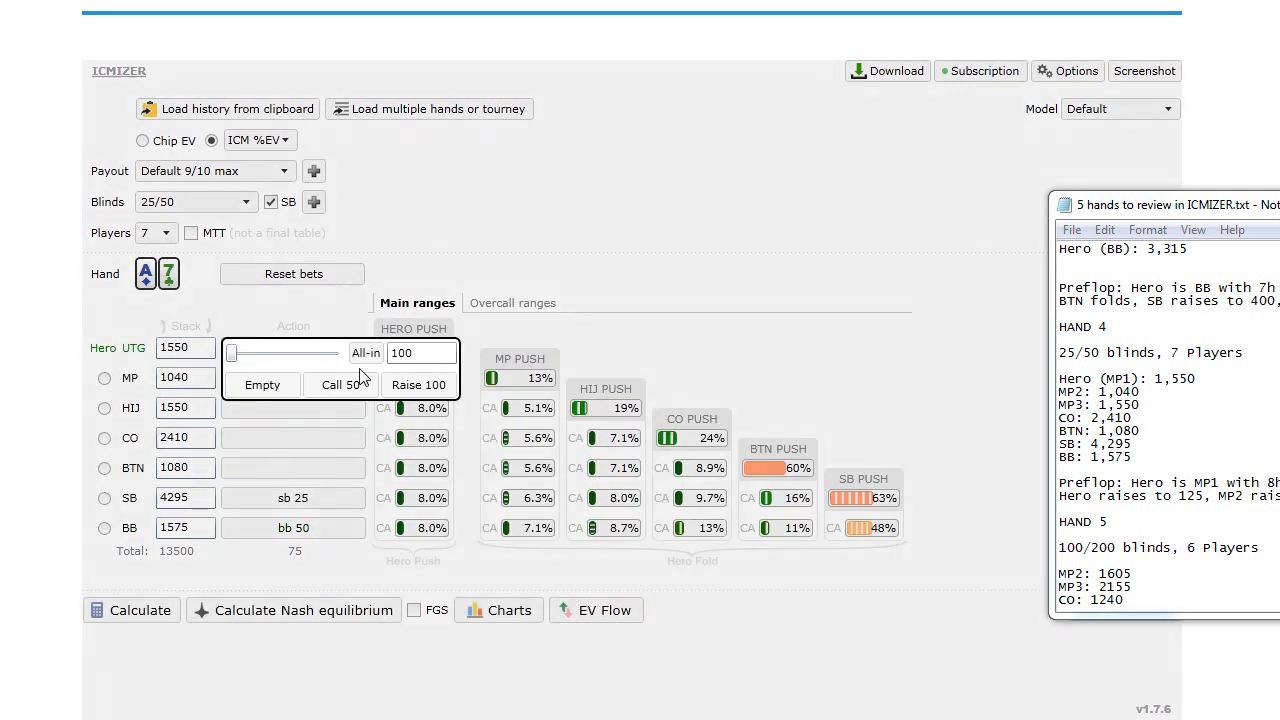
type("125")
key("Return")
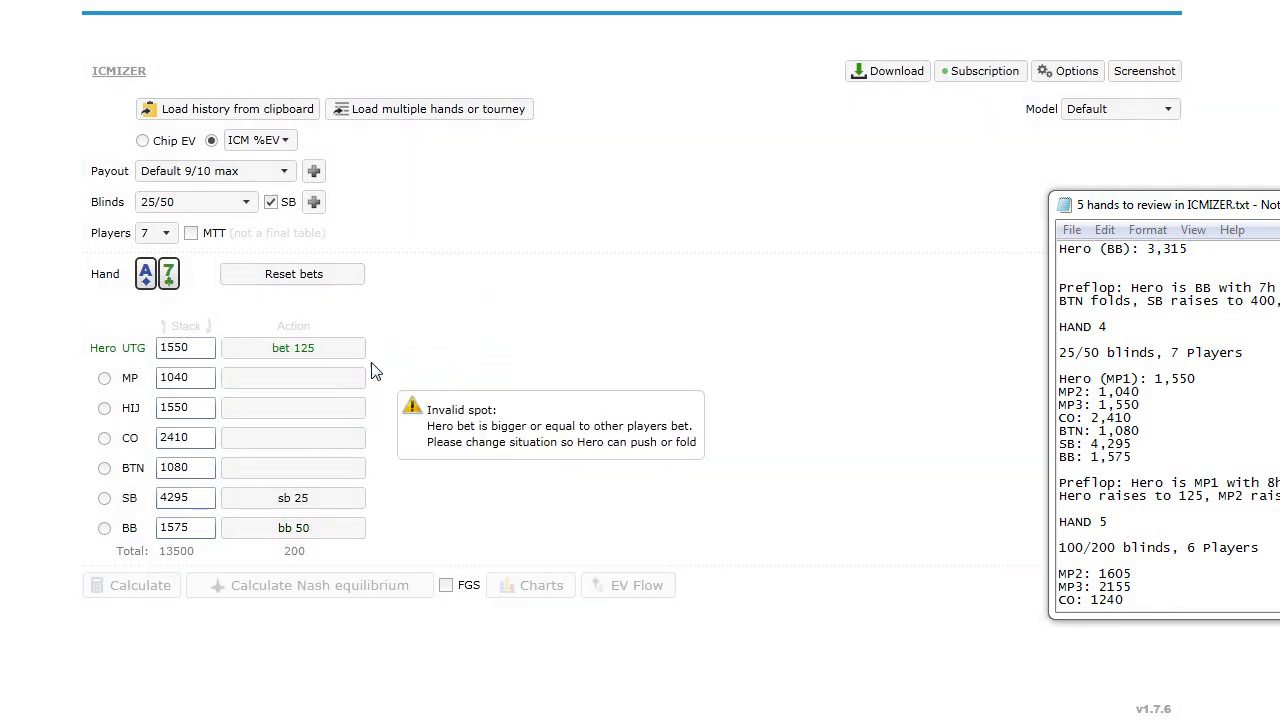
- Set MP's action to a raise to 375 and choose pocket eights (88) as Hero's hand
left_click(313, 377)
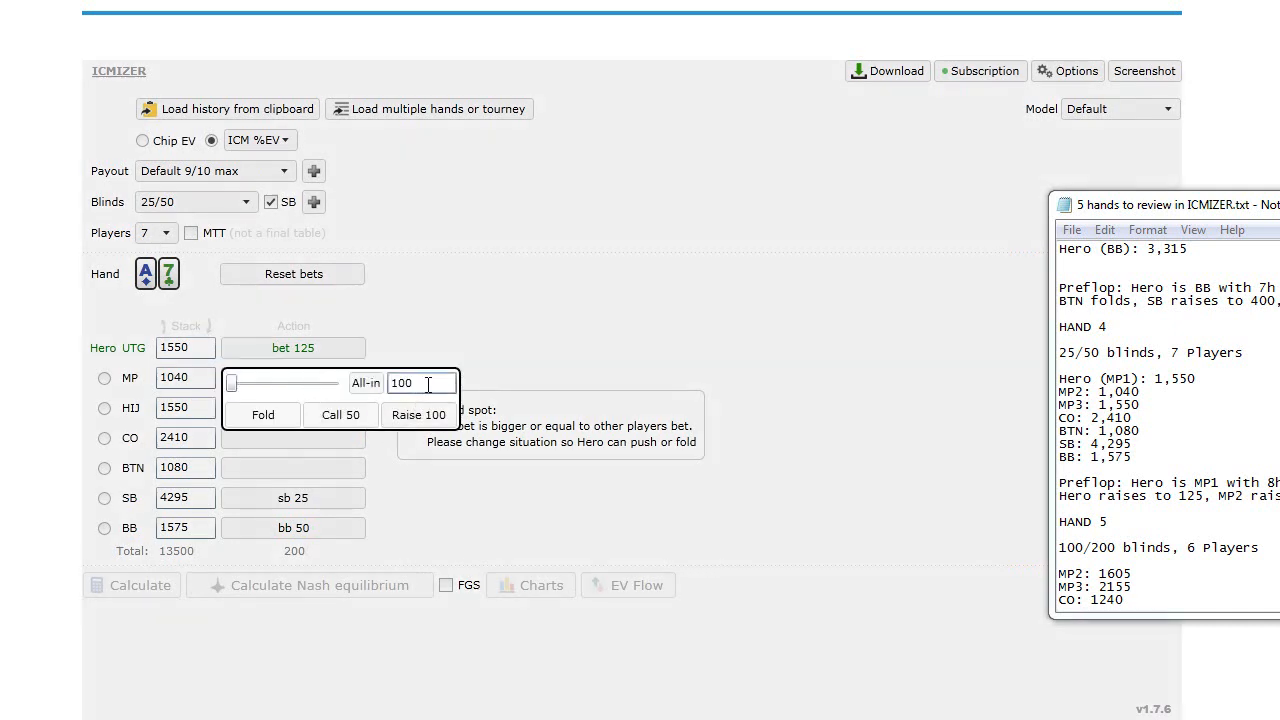
double_click(436, 385)
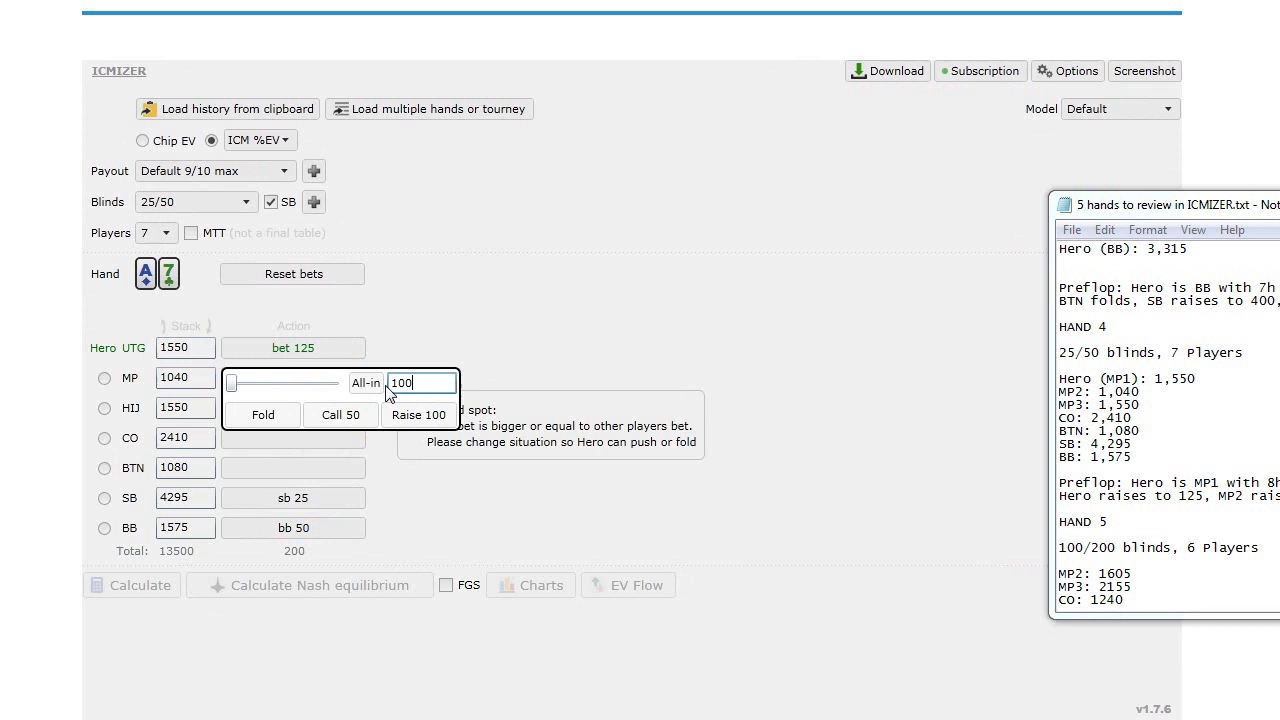
type("375")
left_click(437, 416)
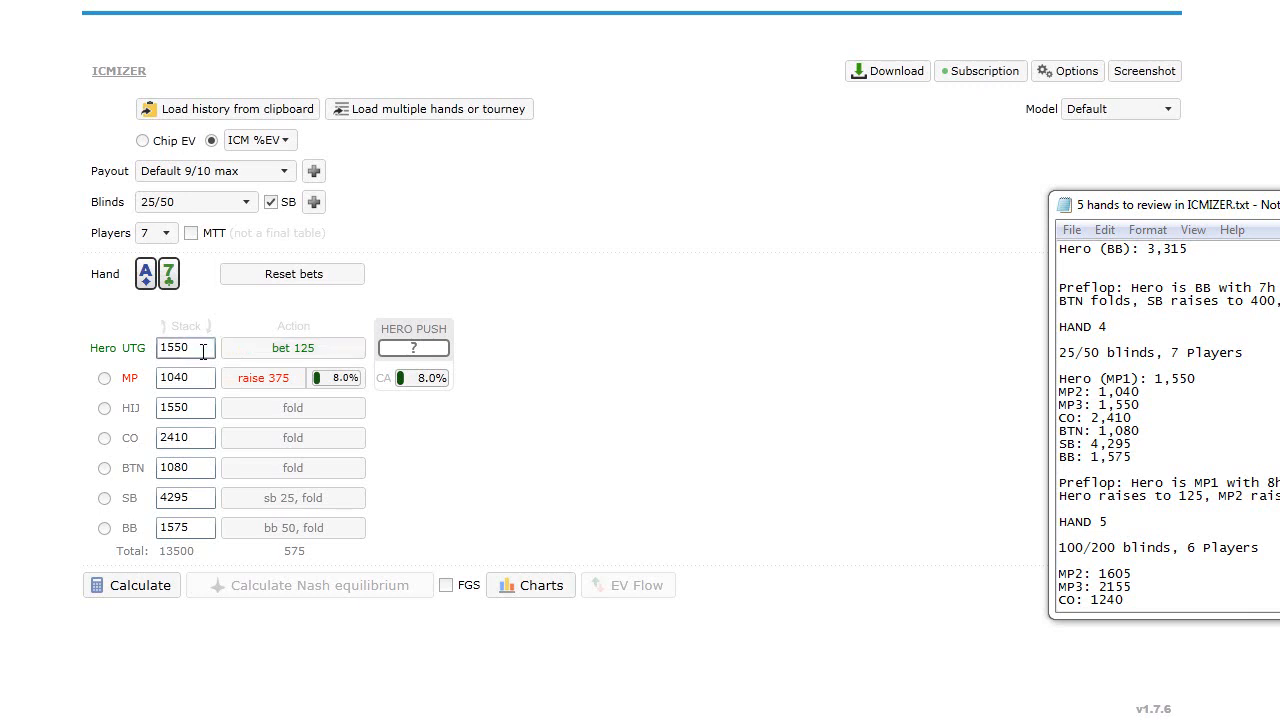
left_click(158, 285)
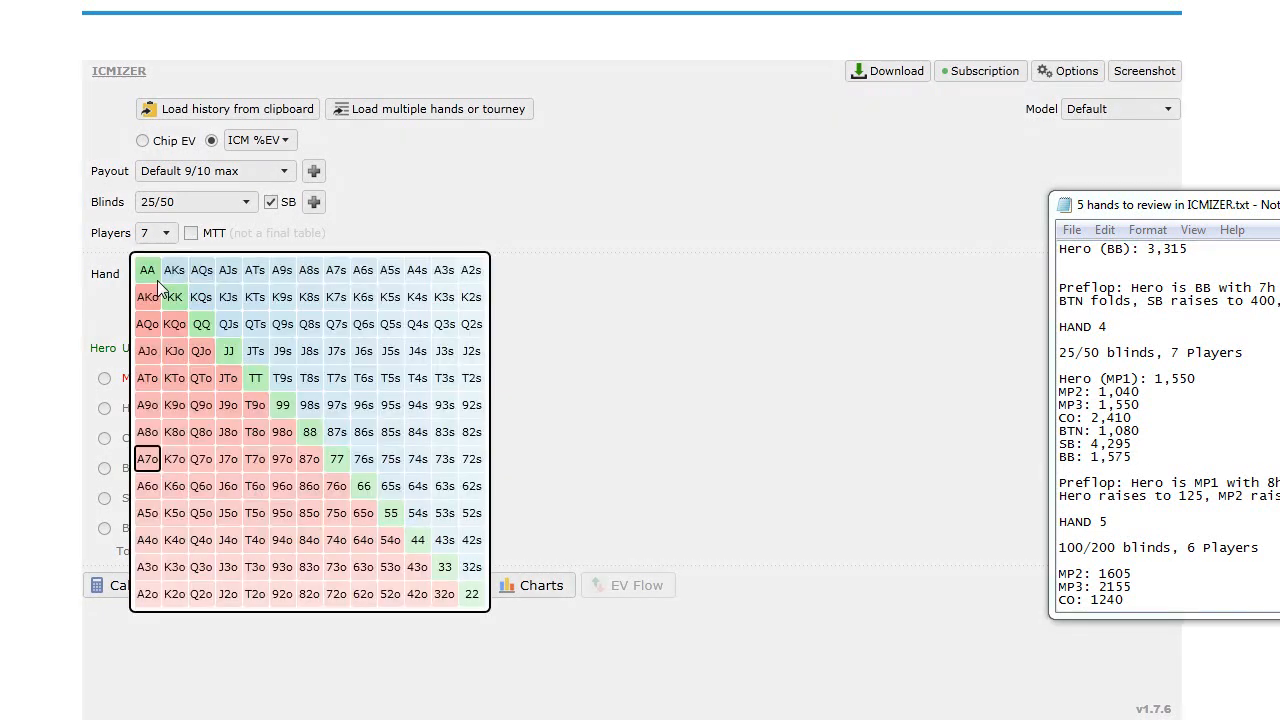
left_click(310, 434)
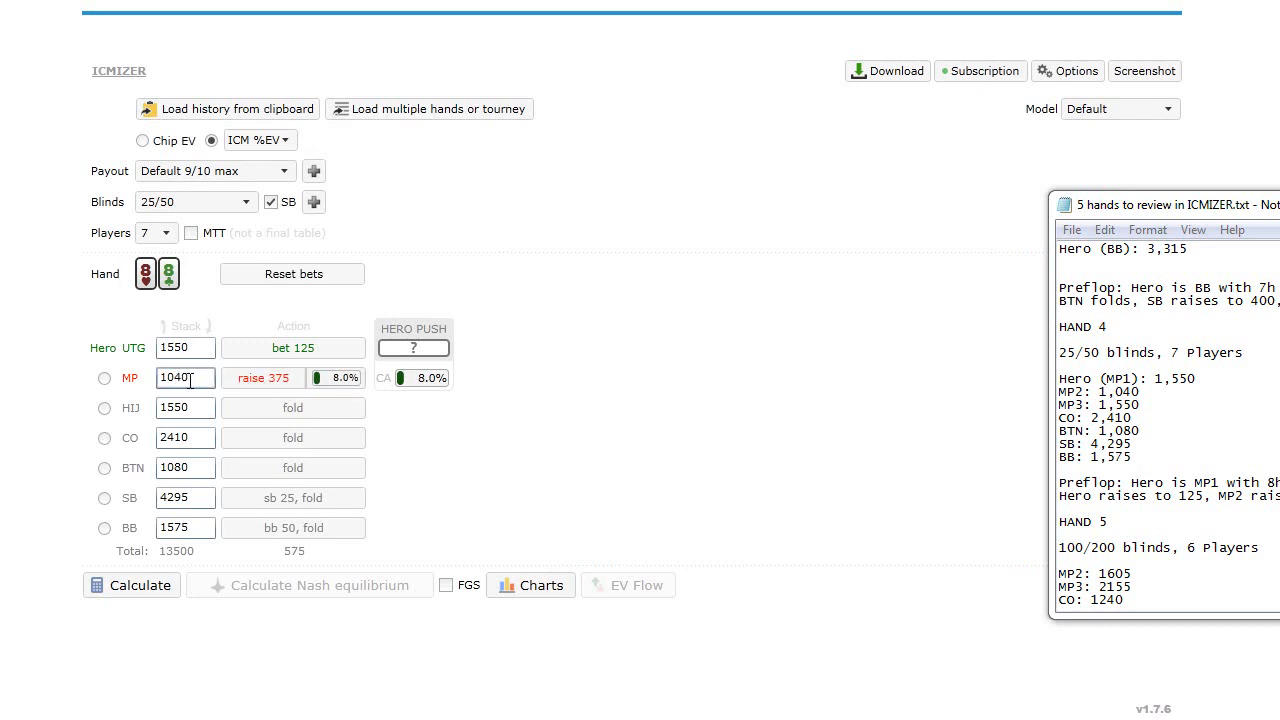
- Remove pocket sixes, sevens and eights from MP's raising range so its pairs start at 99+
left_click(335, 380)
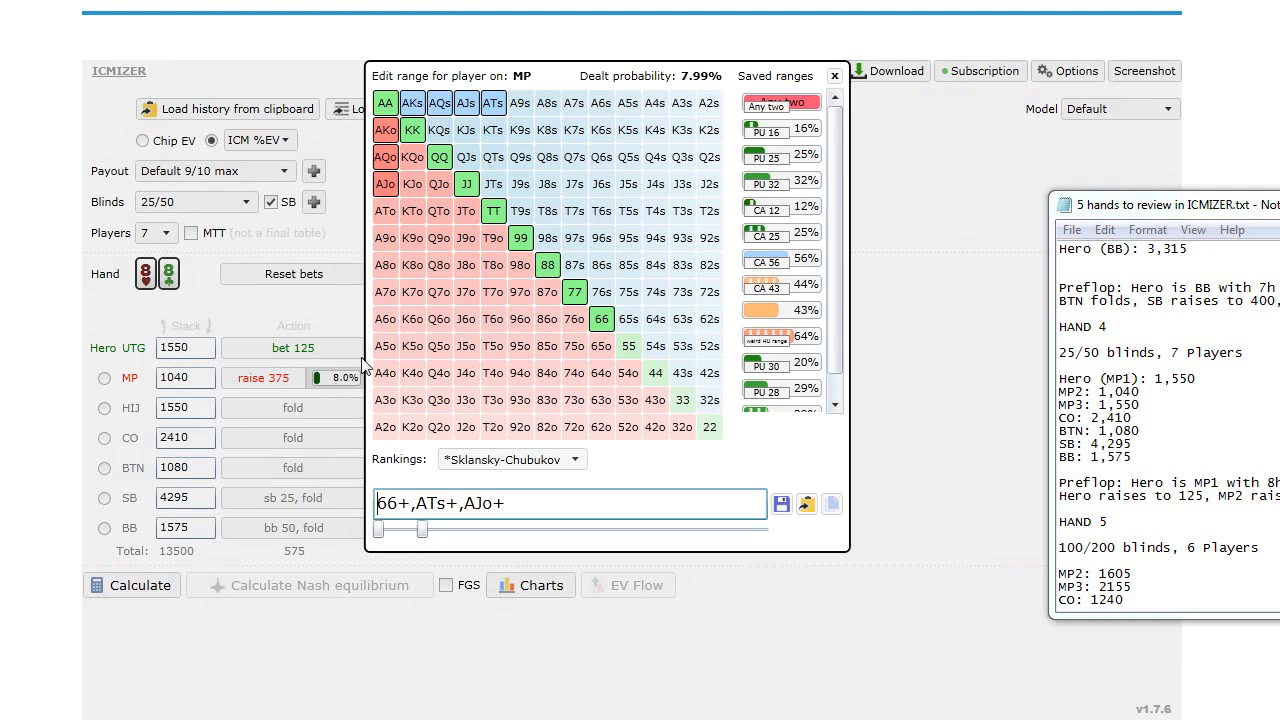
left_click(606, 321)
left_click(625, 344)
left_click(629, 350)
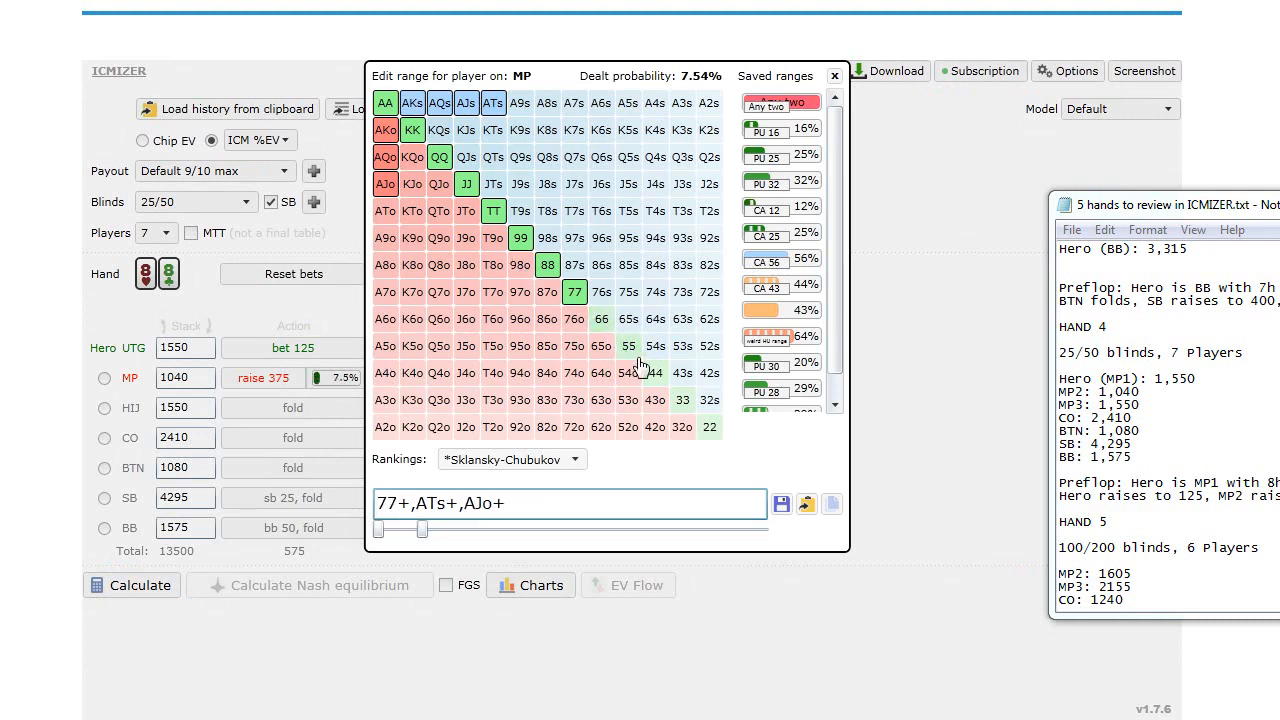
left_click(588, 300)
left_click(584, 300)
left_click(548, 266)
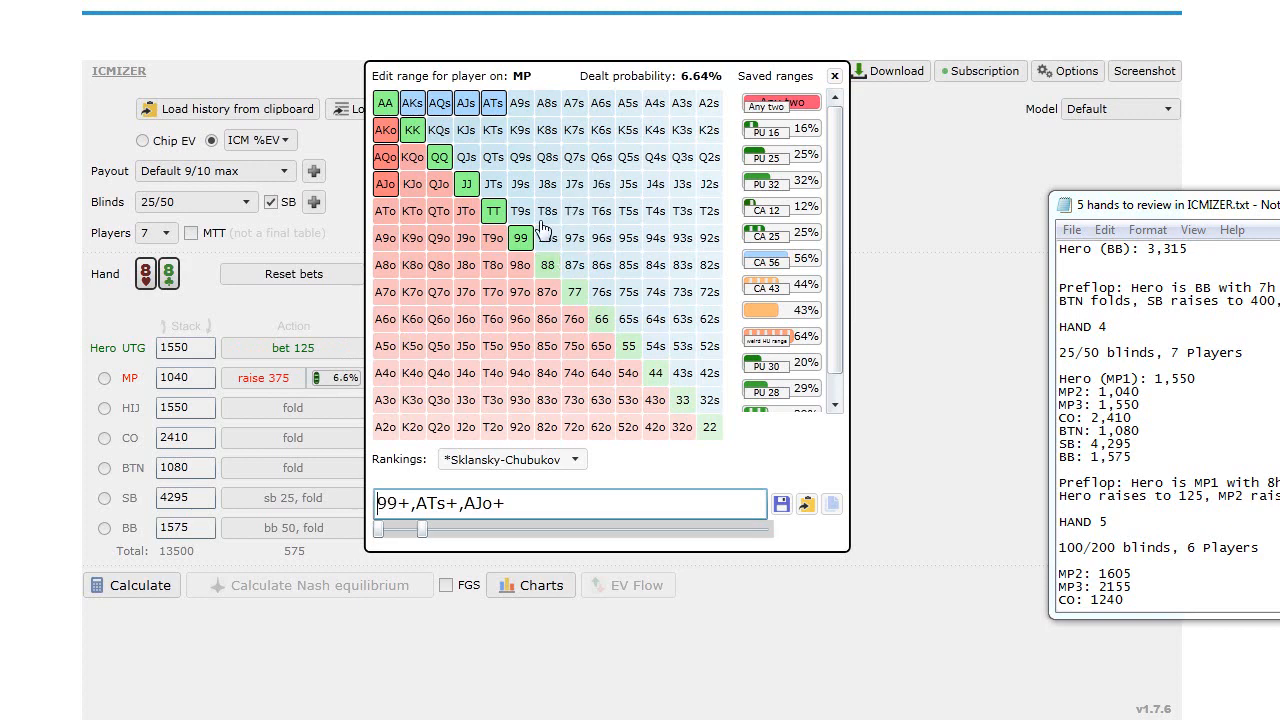
- Remove ATs, AJs and AJo from MP's raising range, narrowing it to 99+,AQ+
left_click(495, 106)
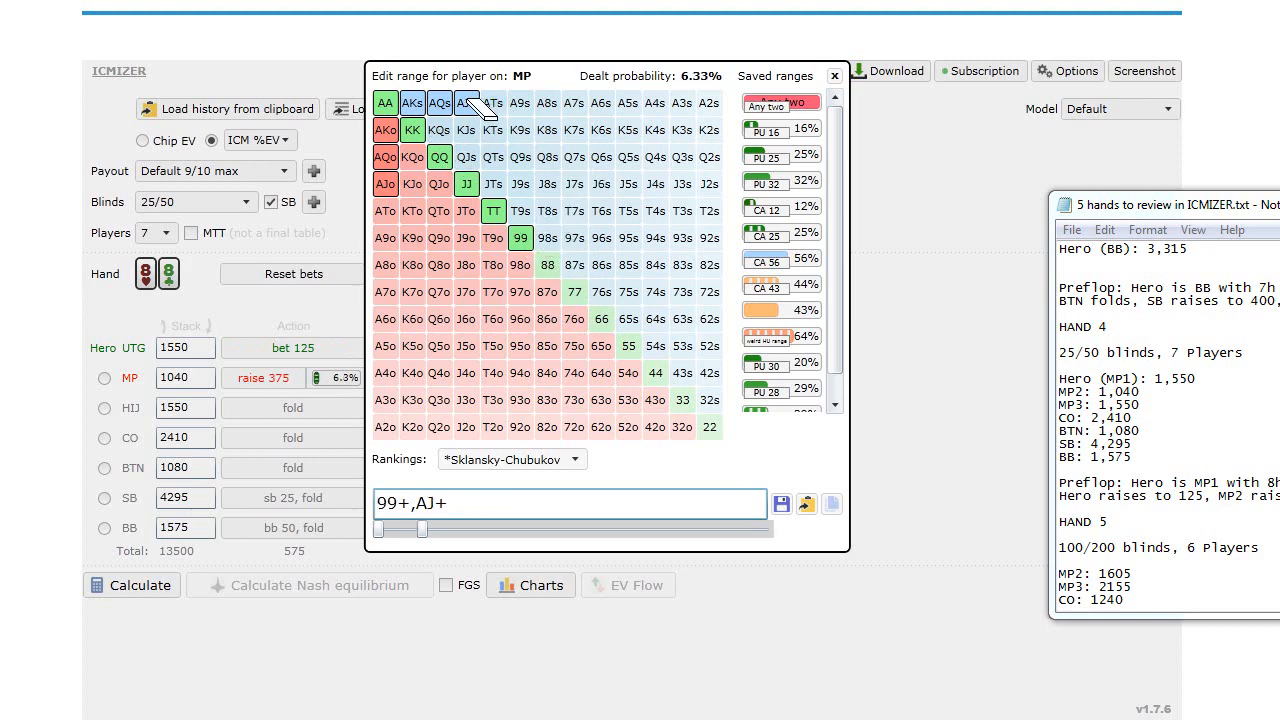
left_click(385, 183)
left_click(466, 103)
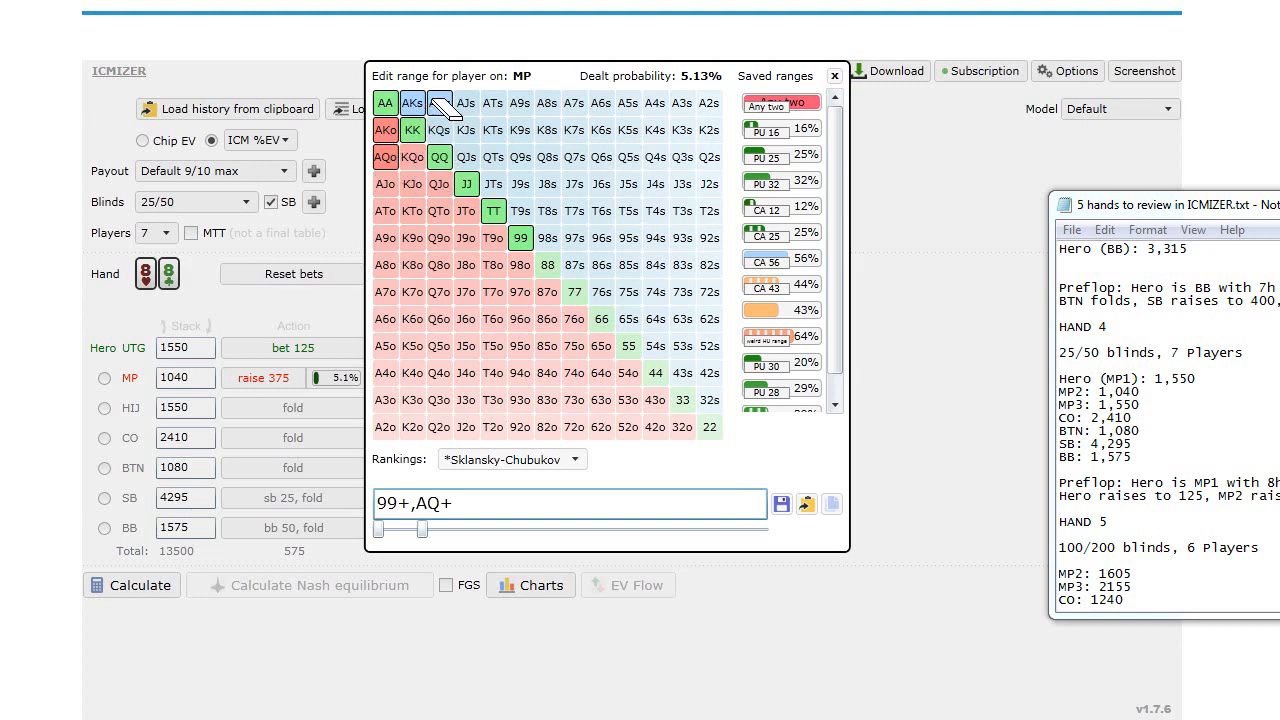
left_click(333, 305)
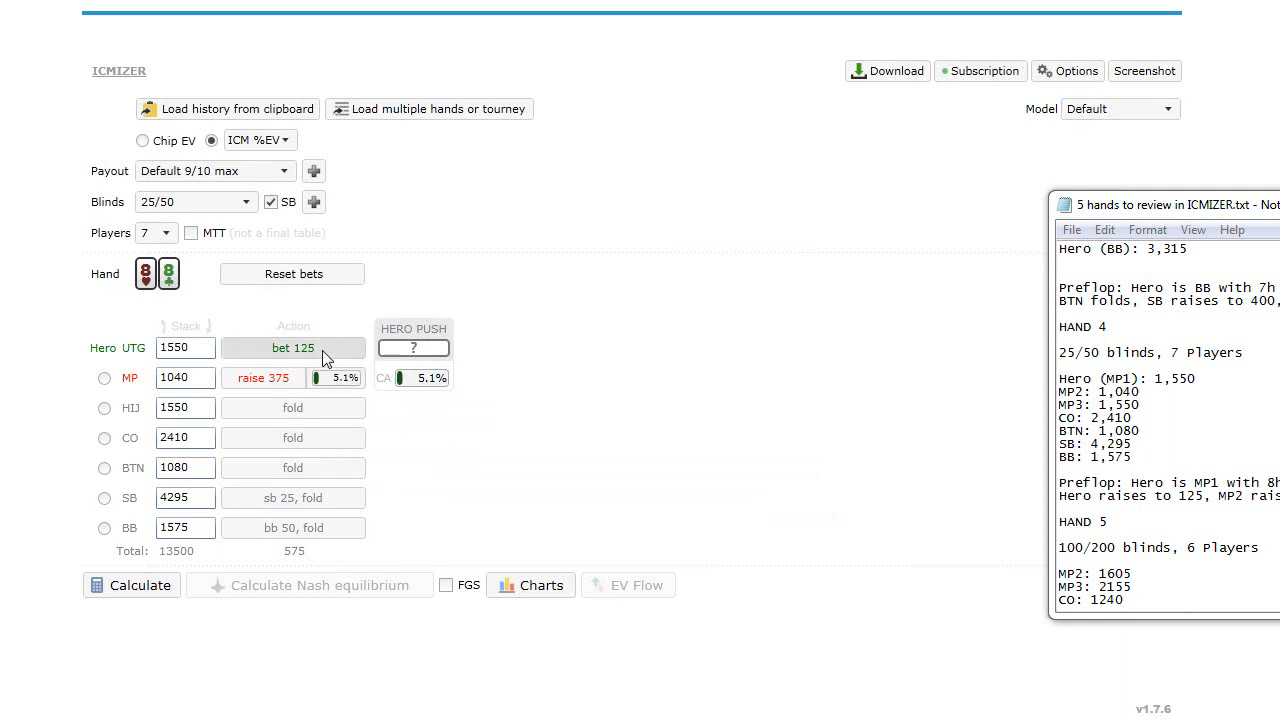
- Check that MP's calling range against Hero's push covers 99+,AQ+ and calculate the result for 88
left_click(422, 388)
left_click(612, 241)
left_click(612, 241)
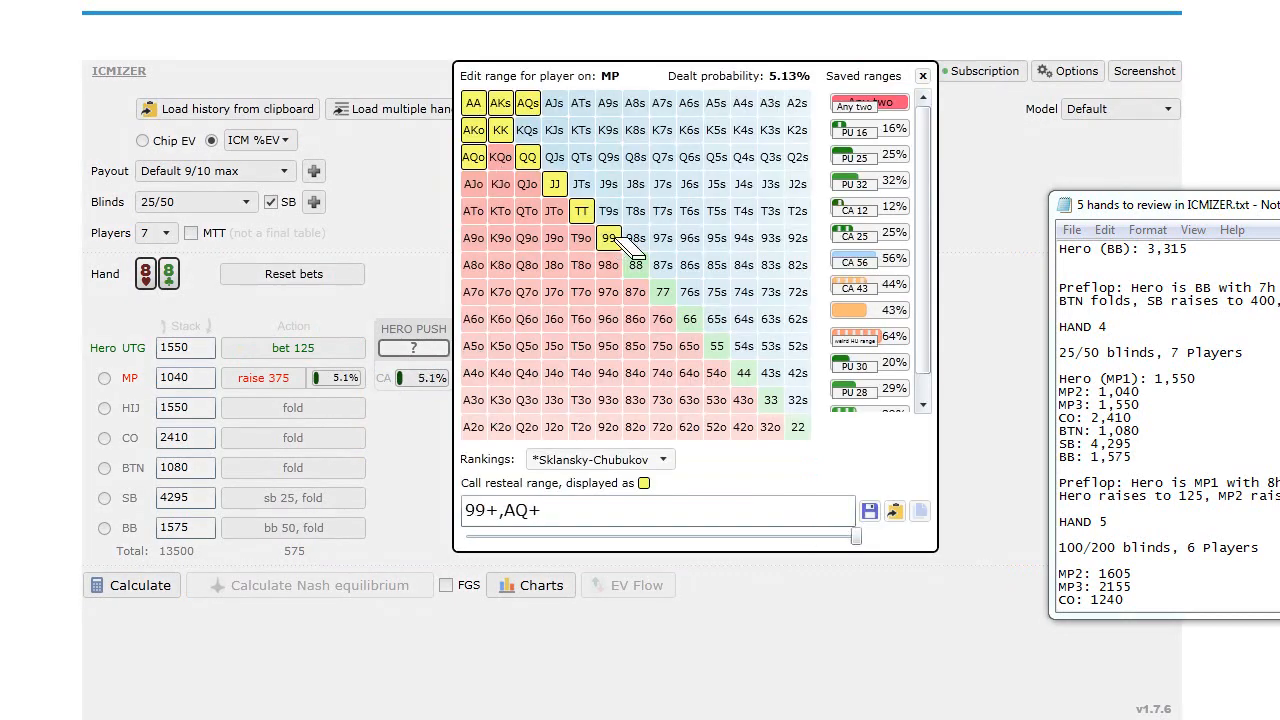
left_click(426, 288)
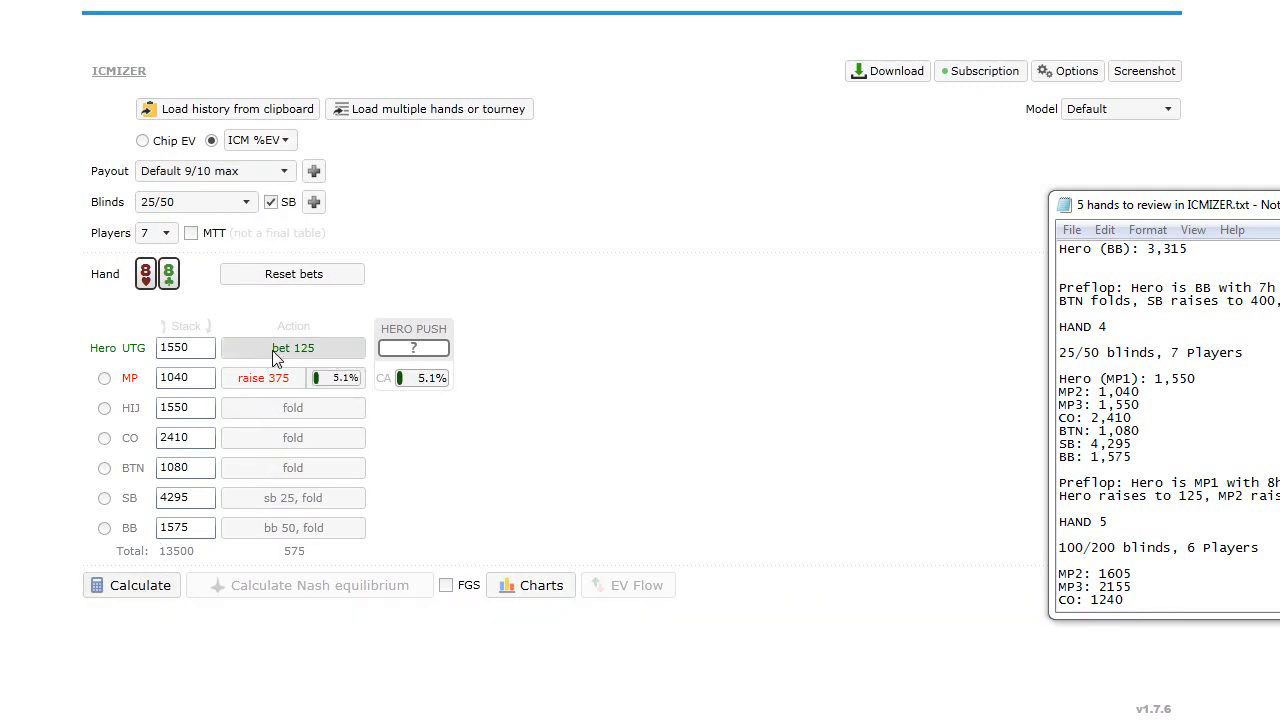
left_click(150, 588)
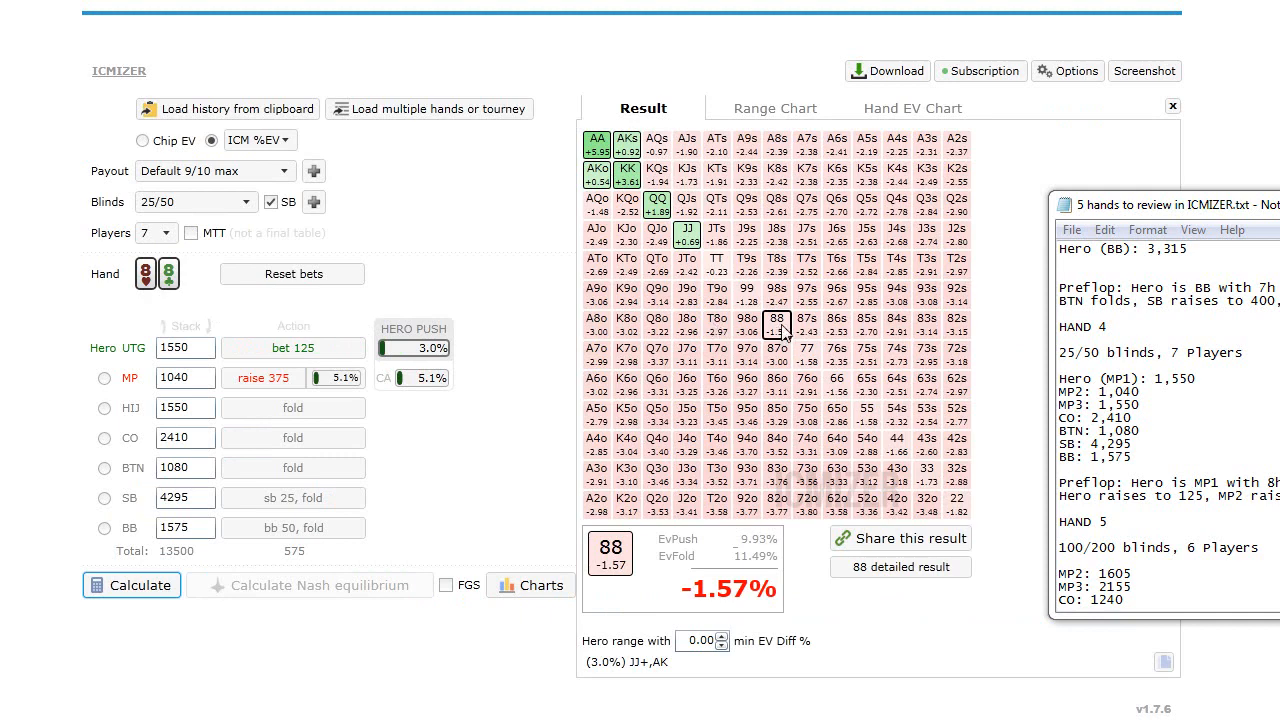
- Widen MP's raising range to 55+,AJ+,KQs
left_click(340, 378)
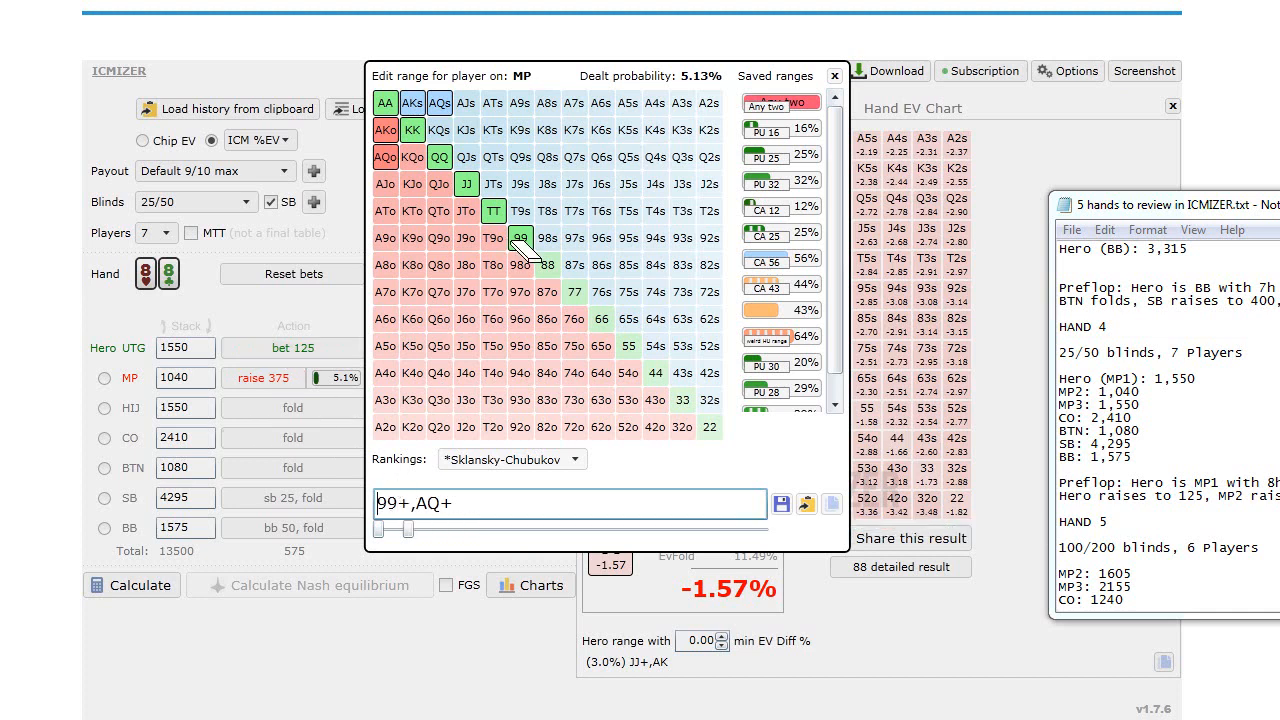
left_click(545, 272)
left_click(575, 294)
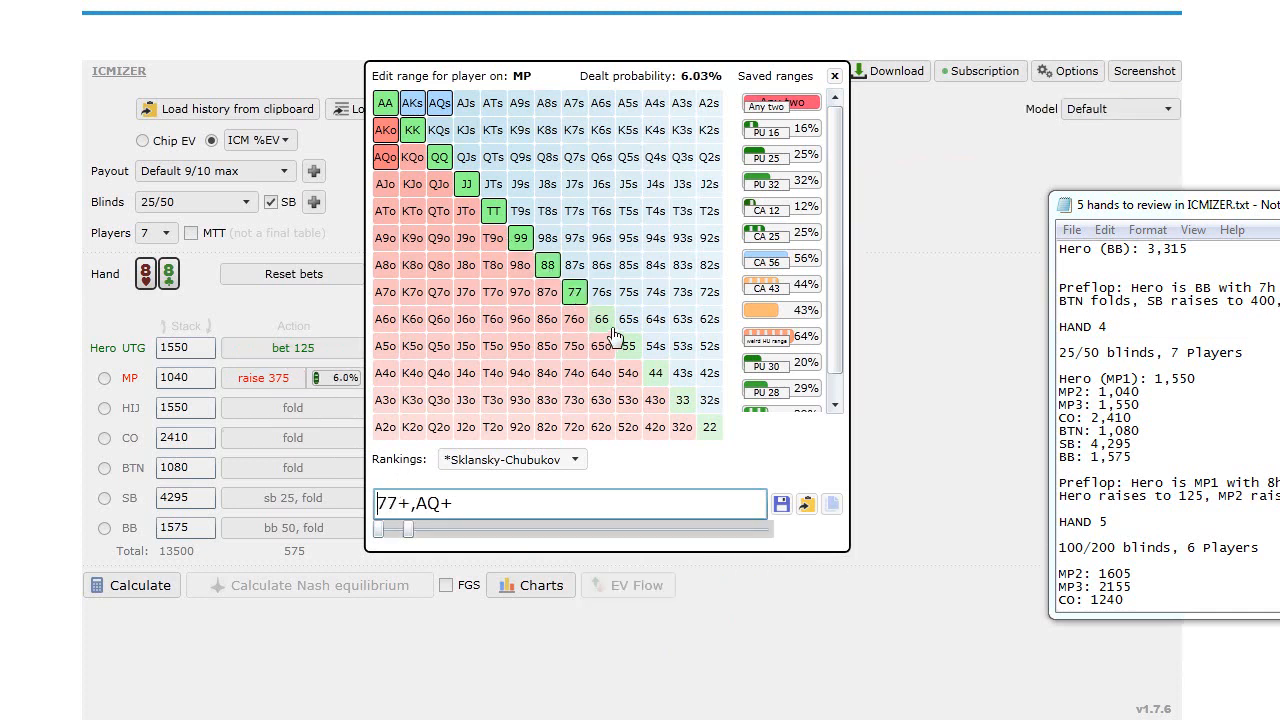
left_click(604, 326)
left_click(630, 348)
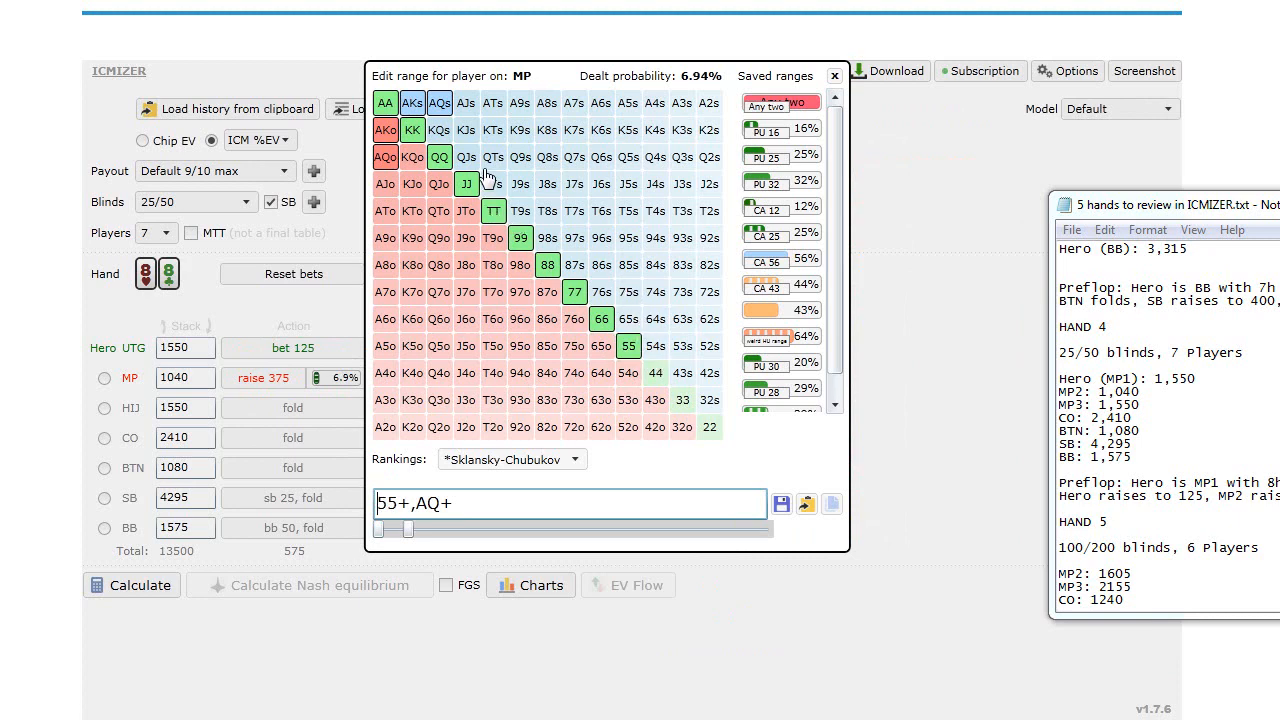
left_click(385, 183)
left_click(439, 129)
left_click(466, 103)
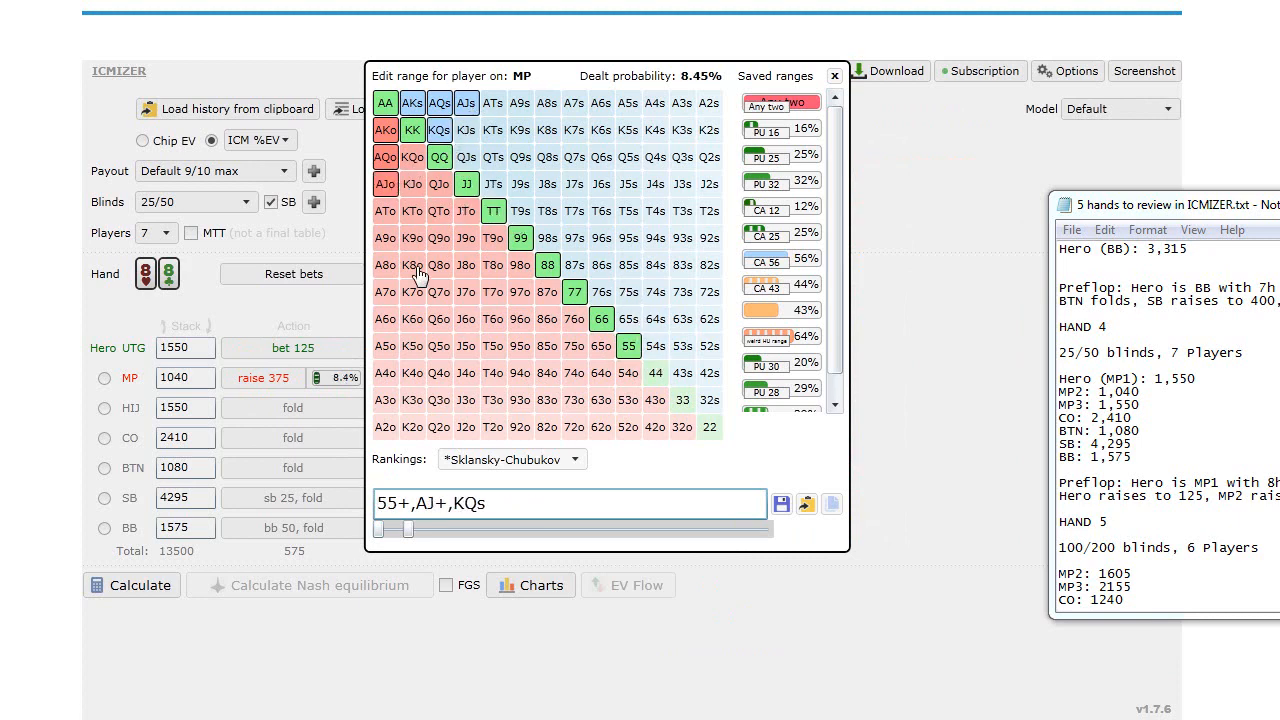
left_click(351, 306)
- Extend MP's calling range to the whole 55+,AJ+,KQs raising range and recalculate Hero's push
left_click(414, 378)
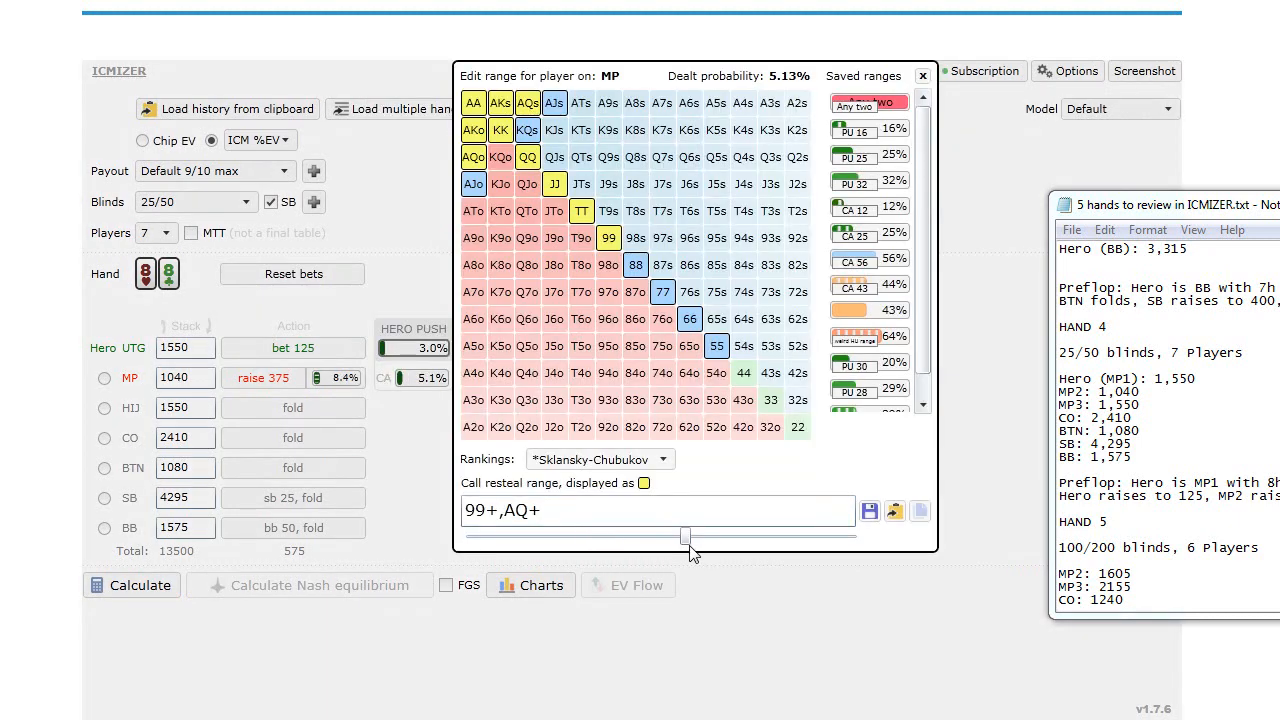
left_click_drag(720, 546, 856, 537)
left_click(425, 292)
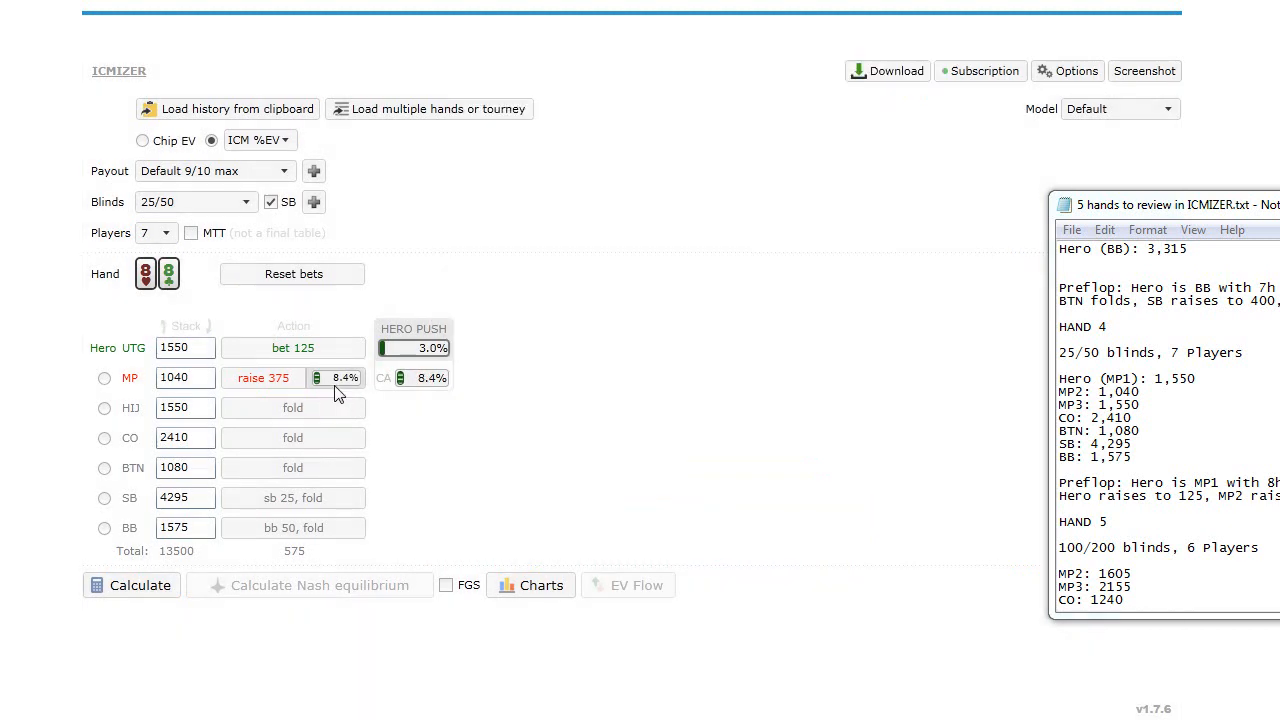
left_click(174, 583)
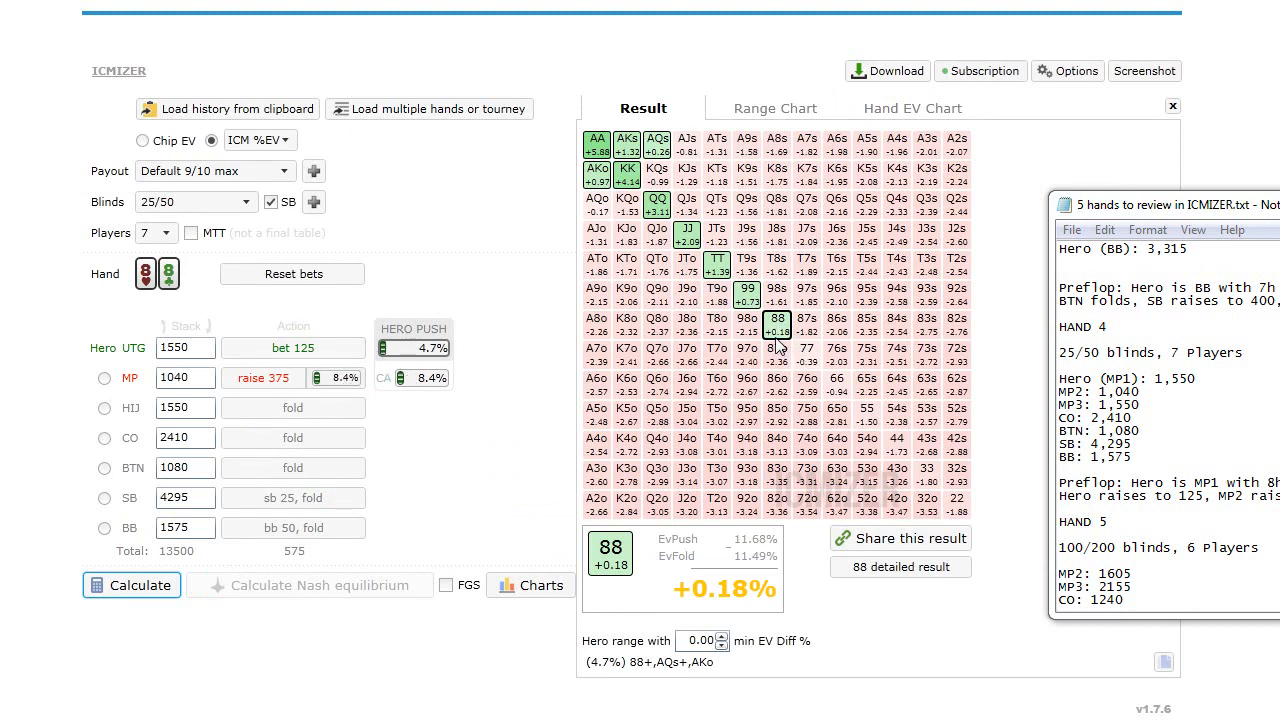
- Narrow MP's raising range back to 99+,AQ+
left_click(338, 380)
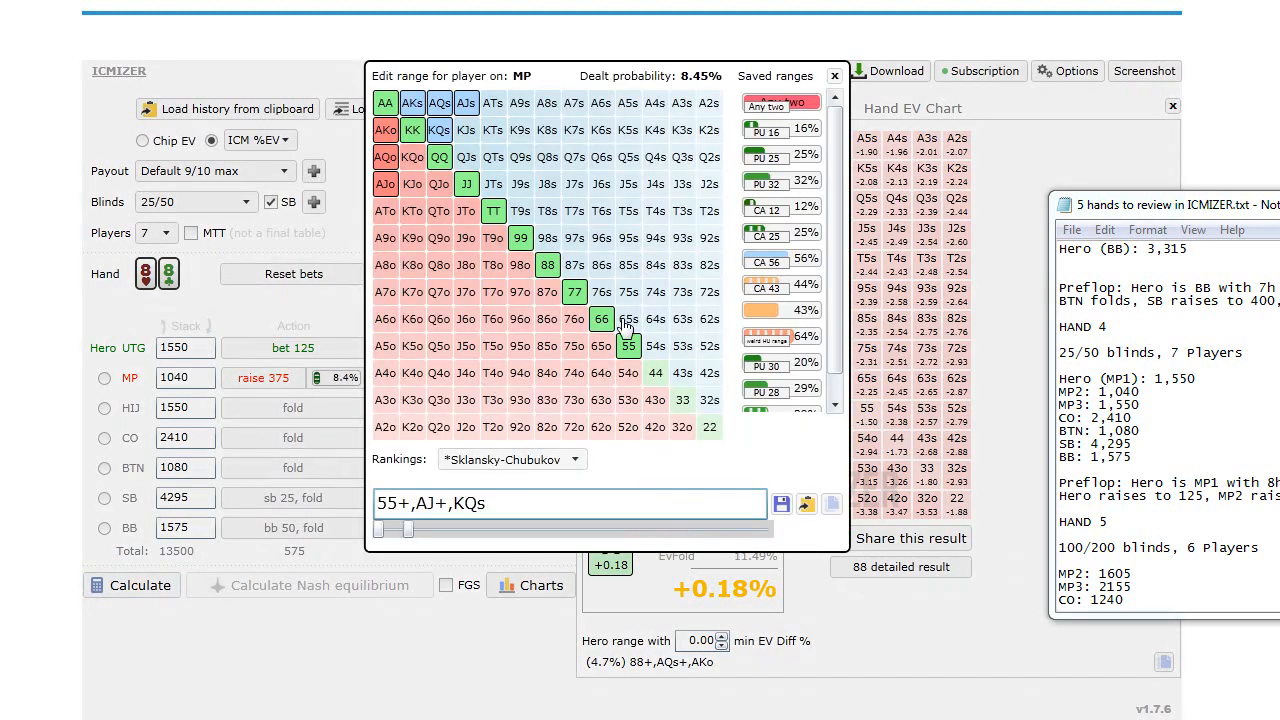
left_click(326, 313)
left_click(333, 380)
mouse_move(408, 530)
left_mouse_down()
mouse_move(375, 533)
mouse_move(413, 535)
left_mouse_up()
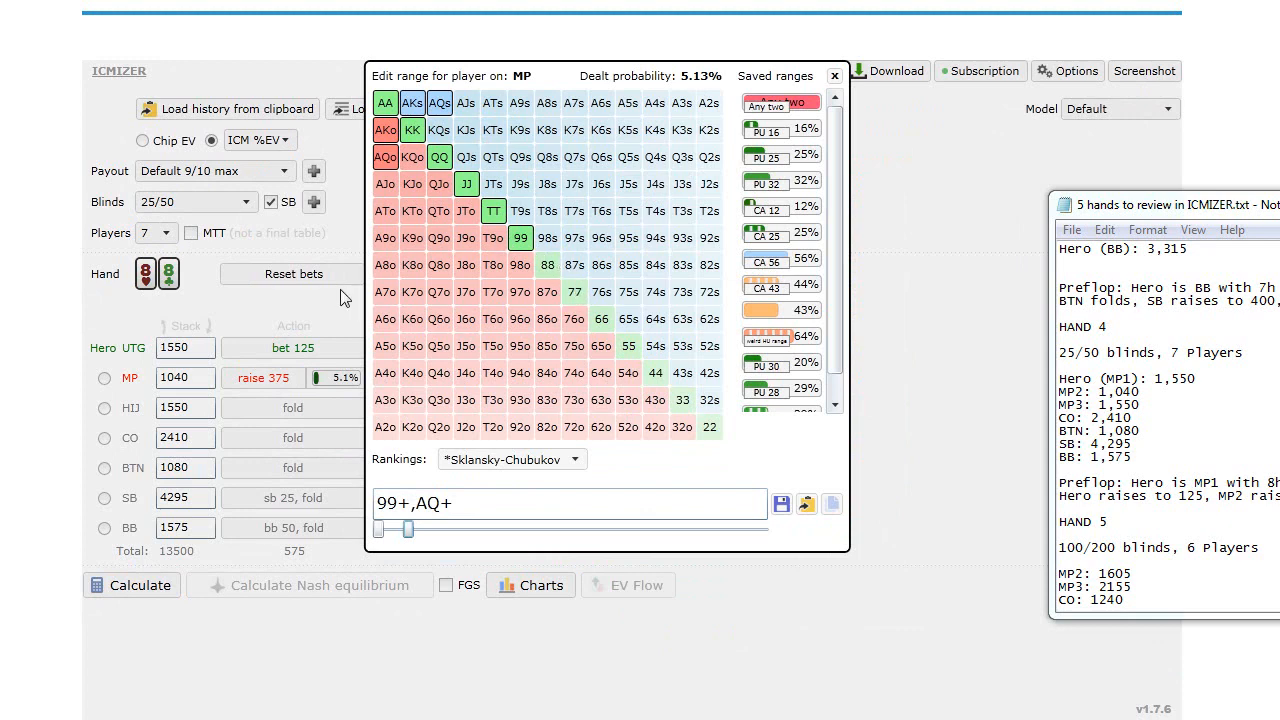
left_click(344, 295)
- Make MP's calling range match the full 99+,AQ+ raising range and recalculate Hero's push
left_click(430, 380)
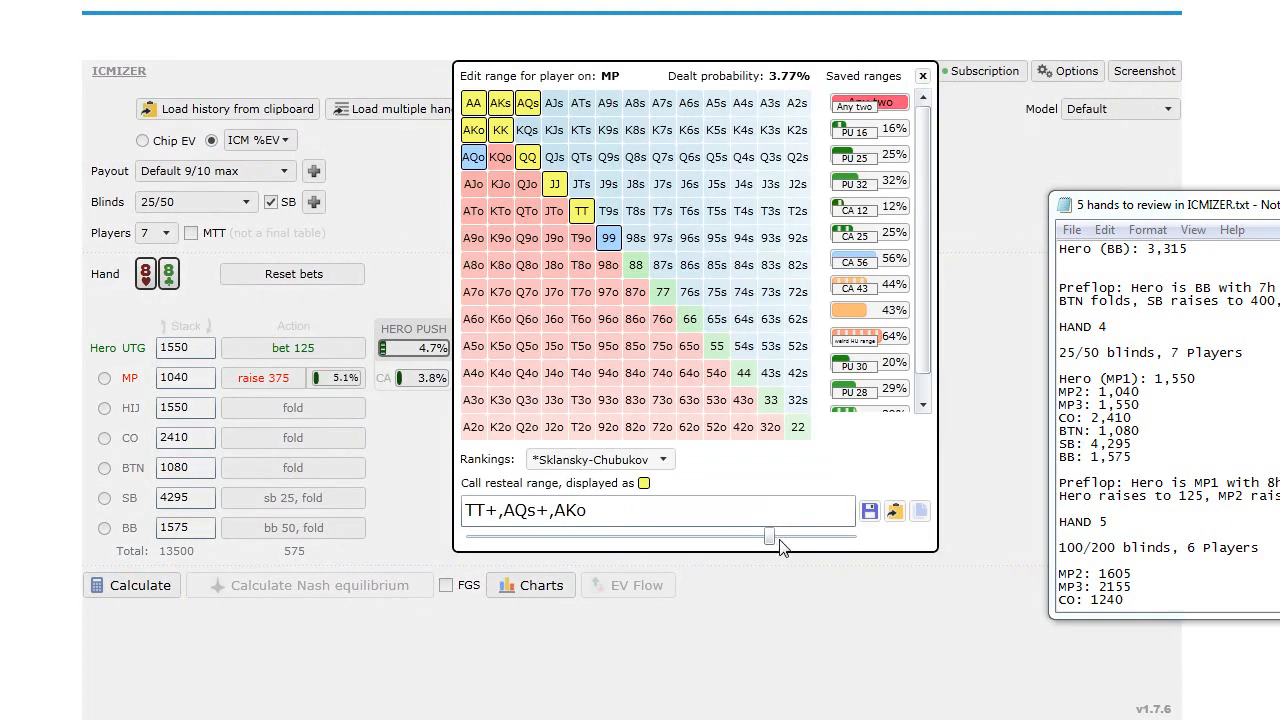
left_click_drag(774, 539, 896, 539)
left_click(413, 284)
left_click(155, 580)
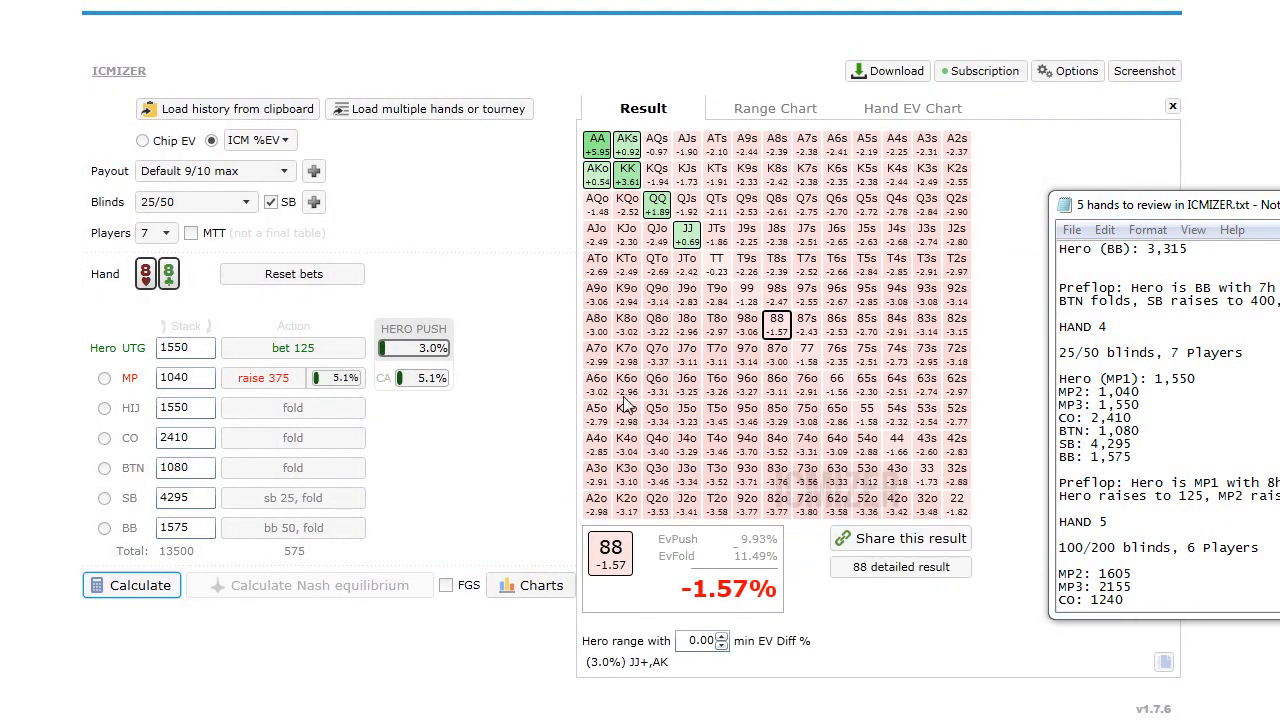
- Inspect the calculated result for JJ and close the results
left_click(690, 233)
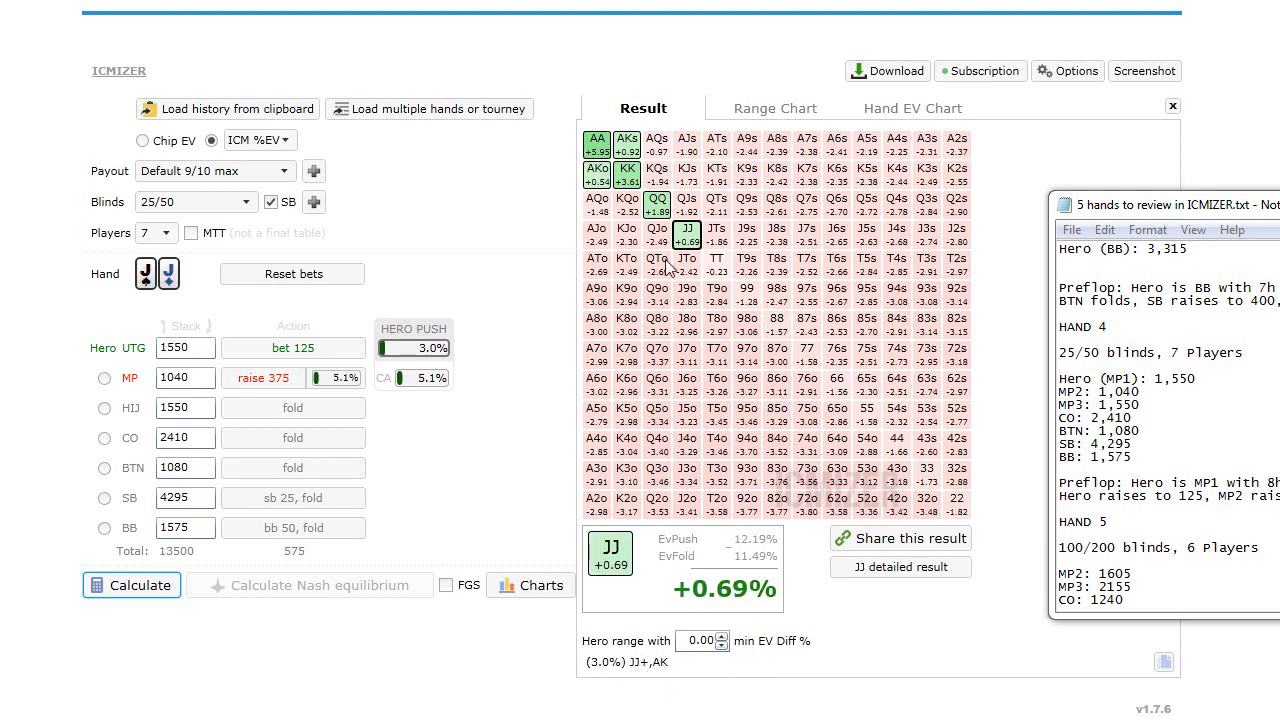
left_click(1172, 106)
- Find Hand 5 in the notes, highlight its 100/200 blinds and set the number of players to 6
scroll(1243, 438, "down", 2)
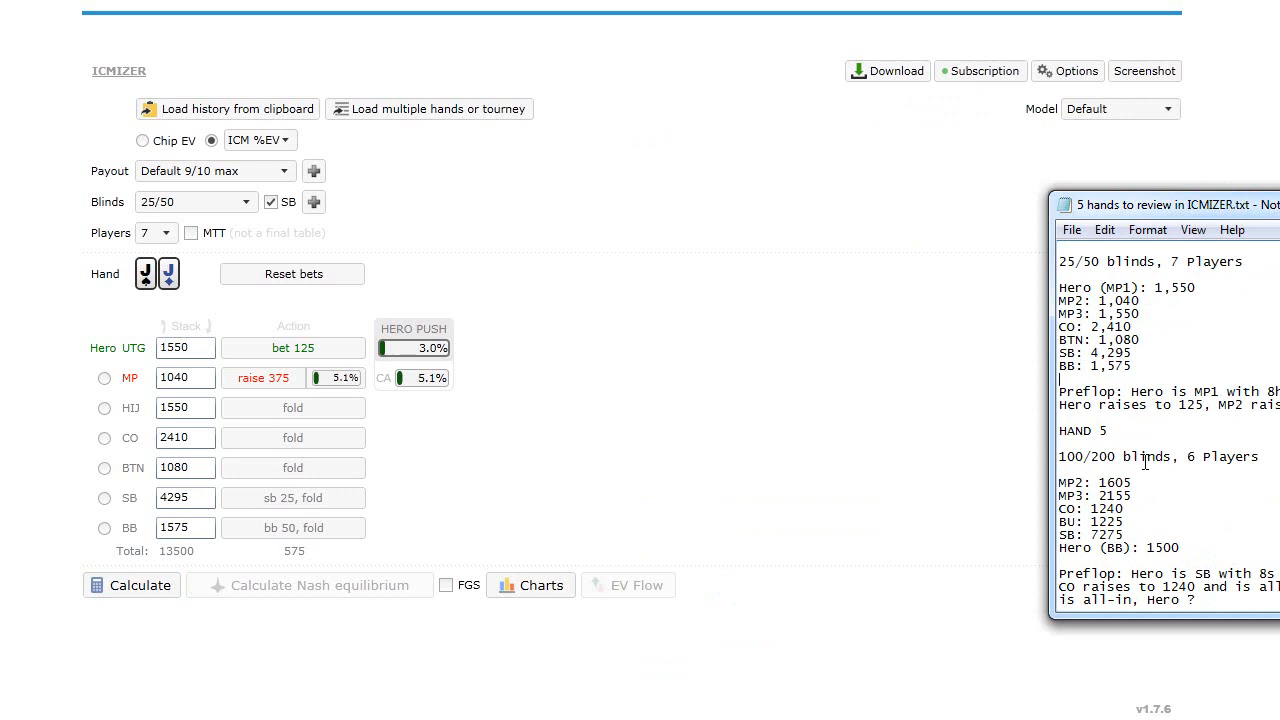
left_click_drag(1116, 457, 1061, 456)
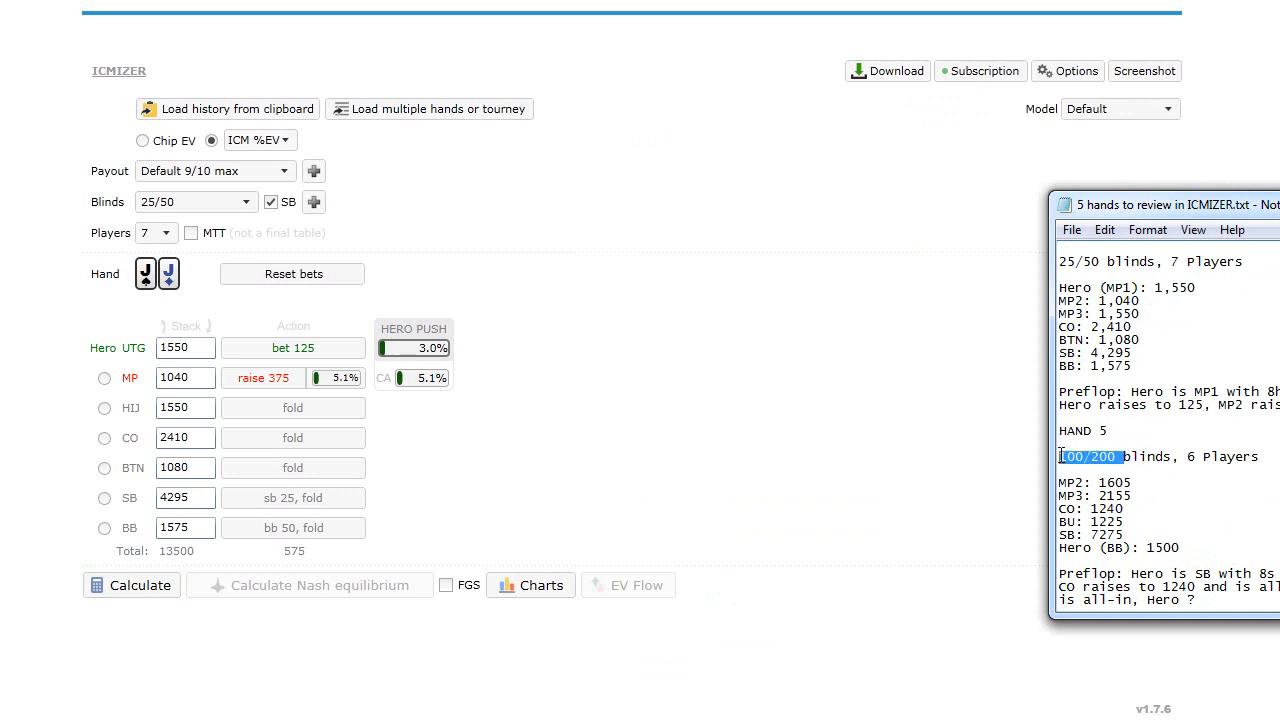
left_click(157, 233)
left_click(160, 347)
- Enter the first Hand 5 stacks: UTG 1605, HIJ 2155 and CO 1240
double_click(186, 348)
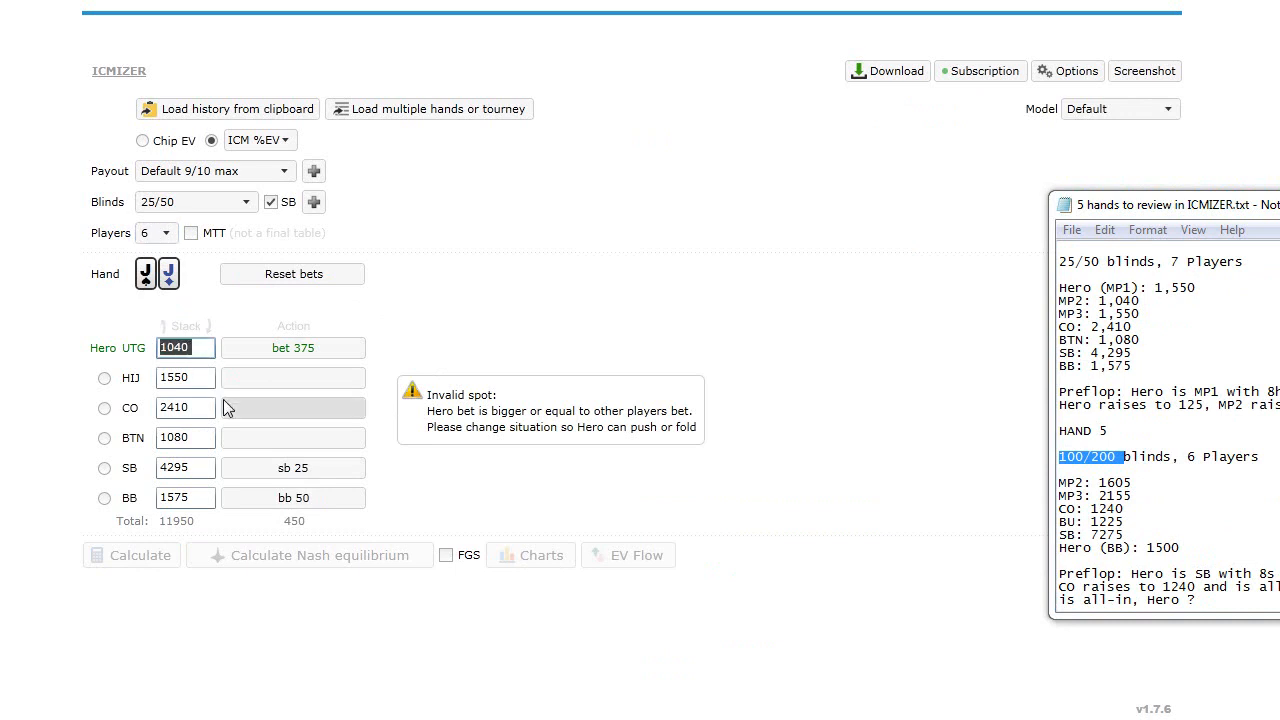
type("1605")
key("Tab")
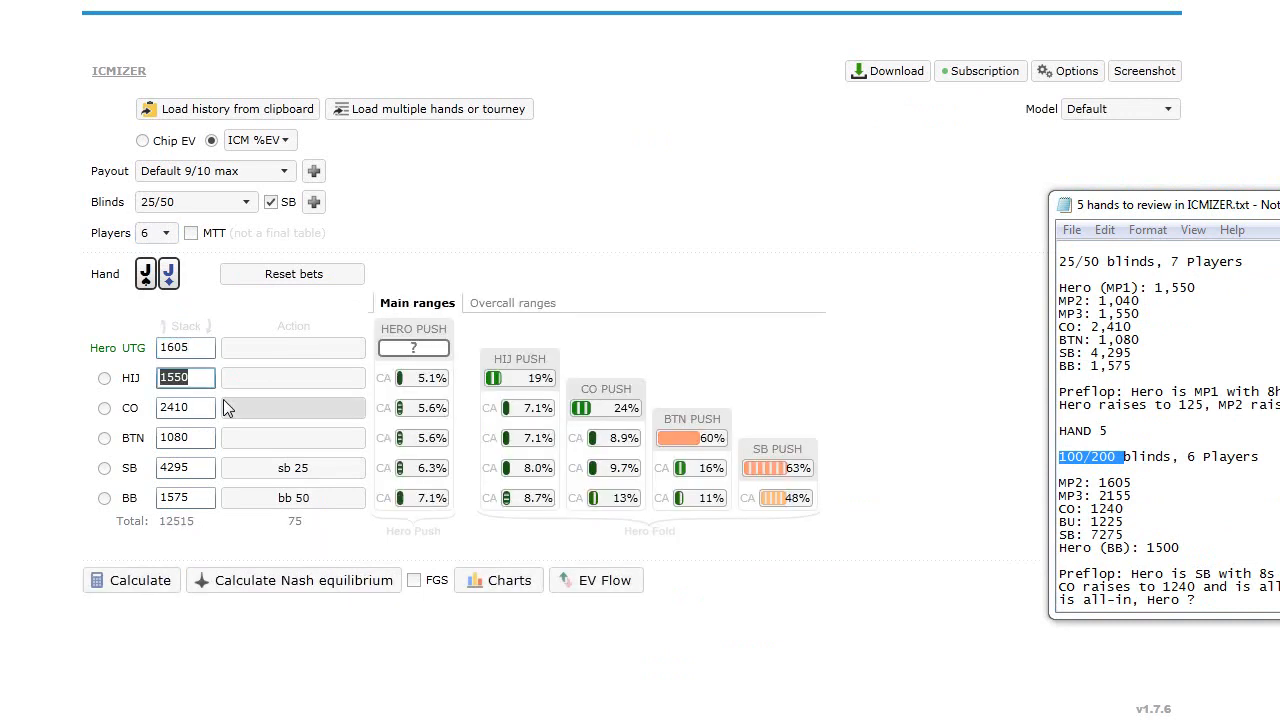
type("2155")
key("Tab")
type("1240")
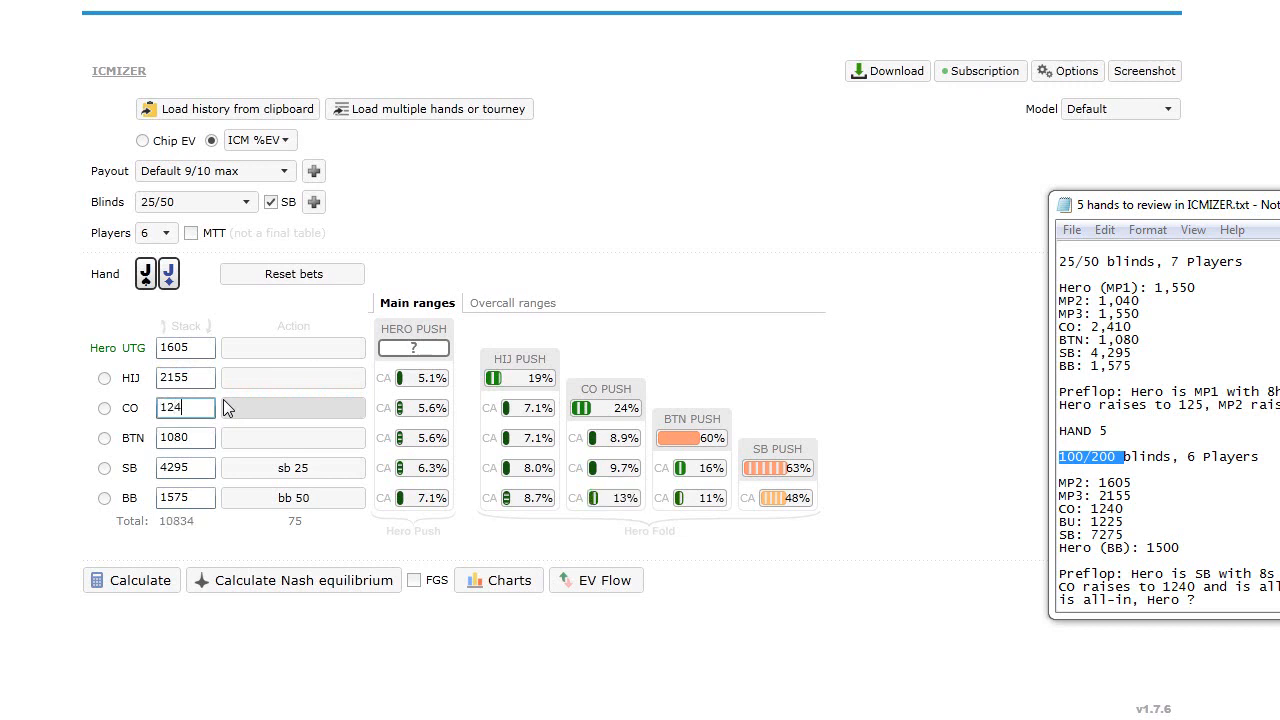
- Enter the remaining Hand 5 stacks: BTN 1225, SB 7275 and BB 1500
key("Tab")
type("1225")
key("Tab")
type("7275")
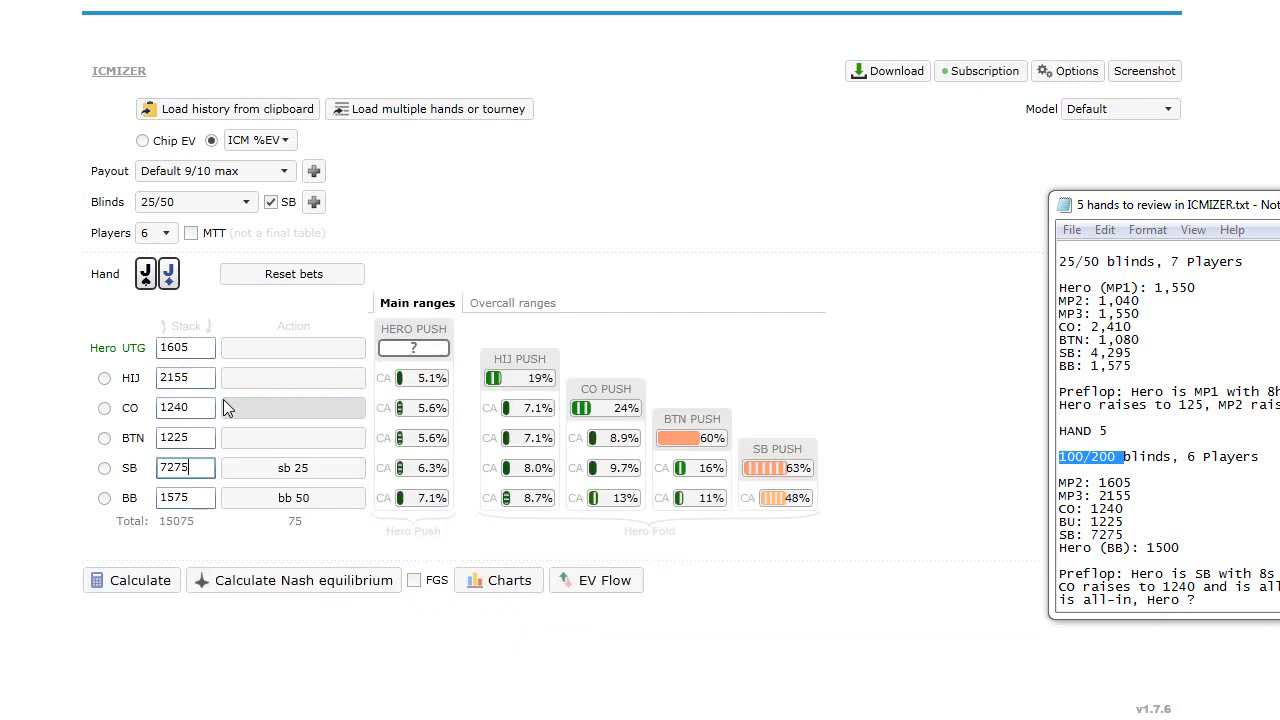
key("Tab")
type("1500")
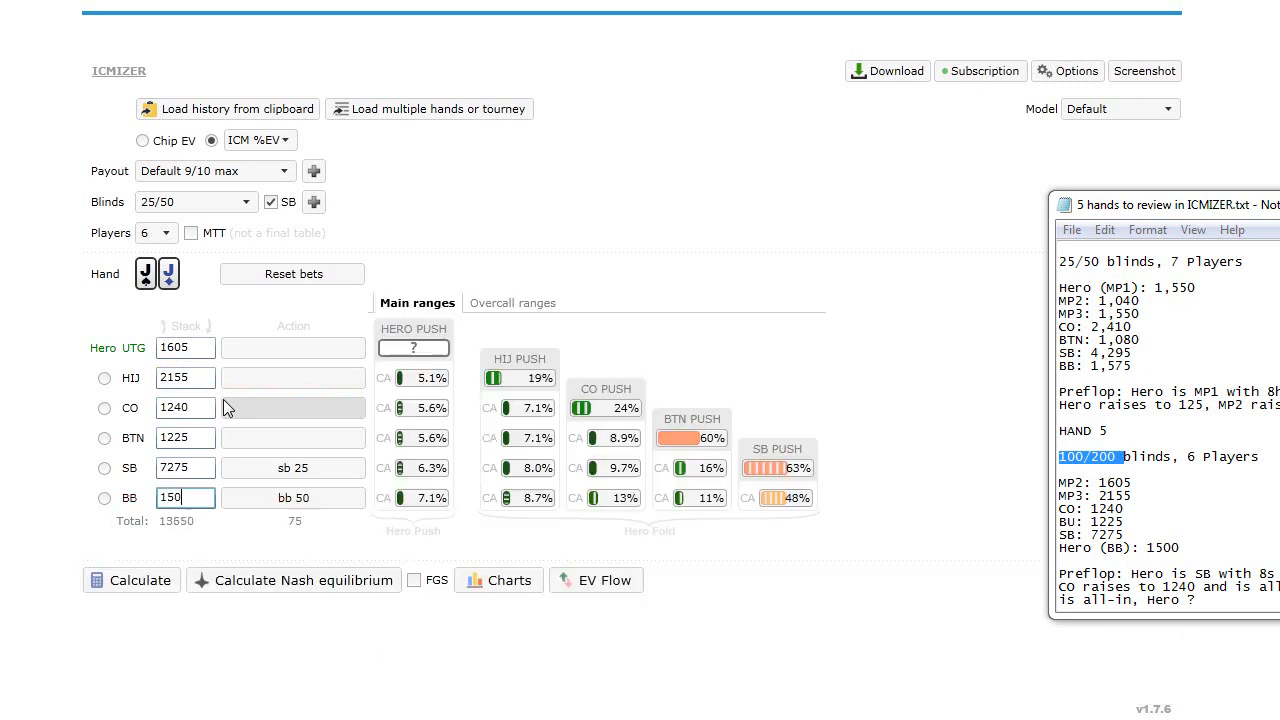
- Following the notes, set CO's action to push 1240 and SB's action to push 7275
left_click(1175, 490)
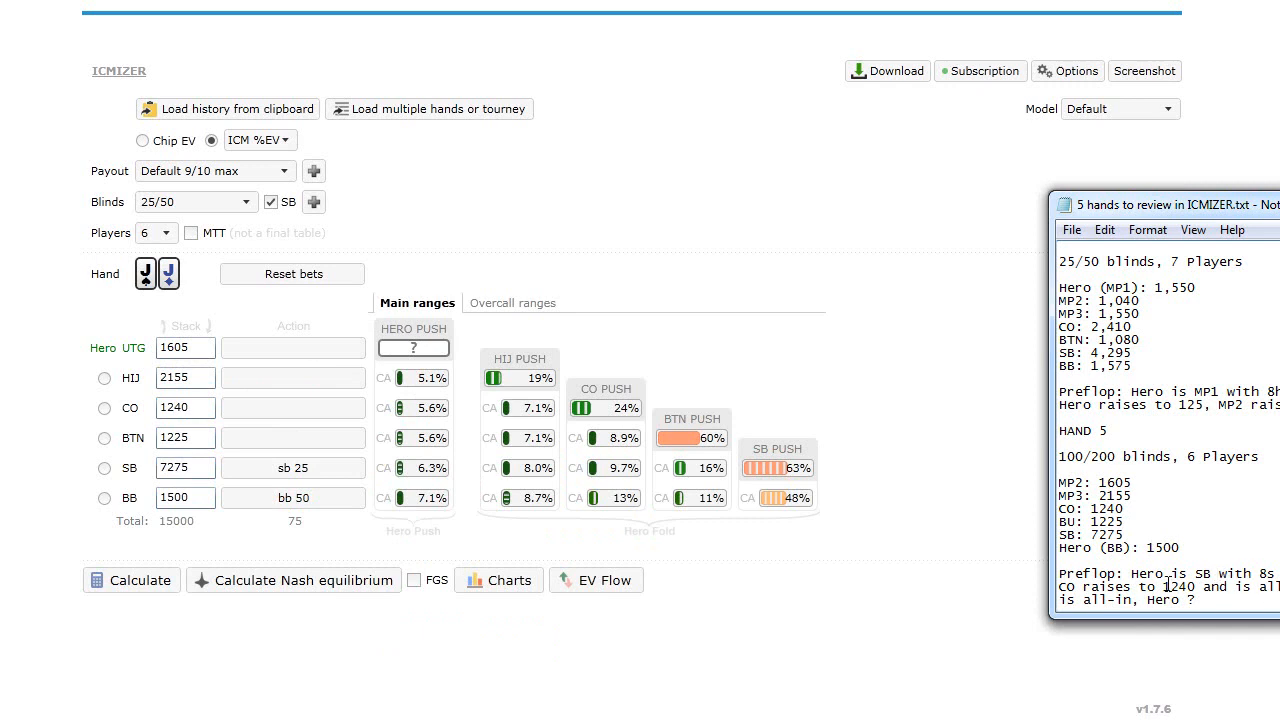
left_click(289, 410)
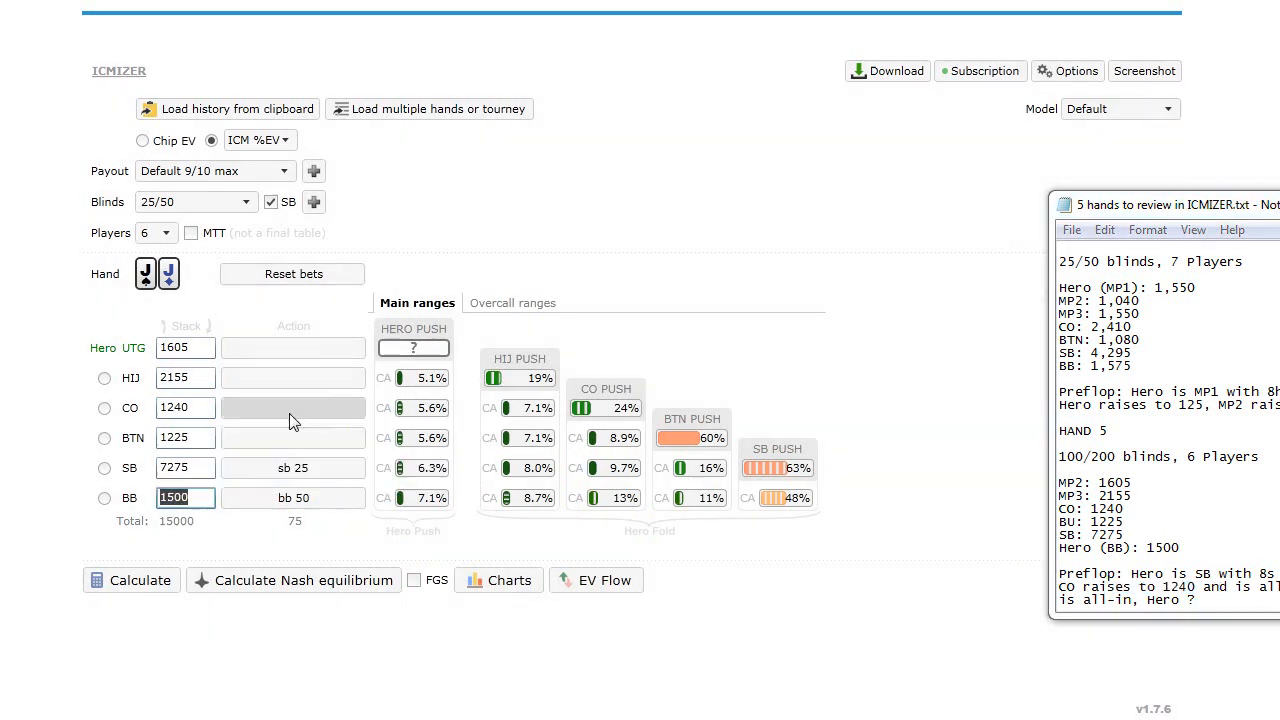
left_click(353, 420)
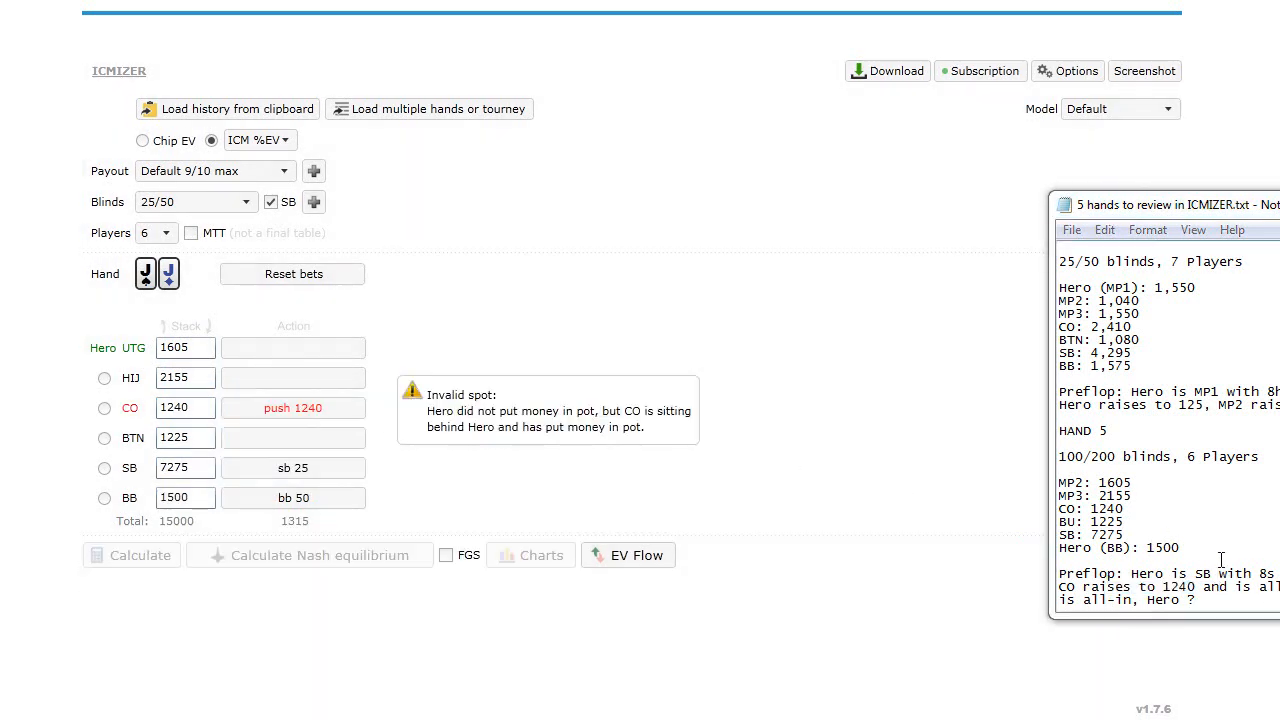
left_click(305, 470)
left_click(388, 482)
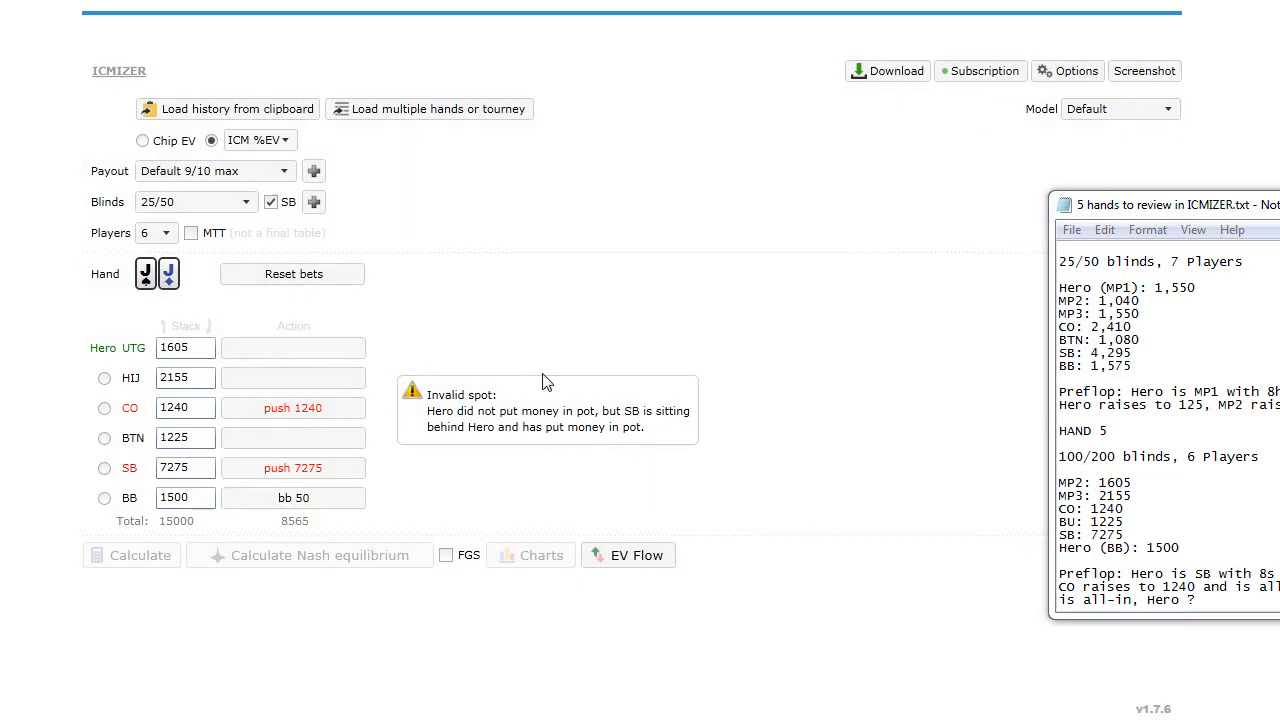
- Set the blinds to 100/200 without an ante and make BB the Hero
left_click(200, 205)
left_click_drag(280, 297, 275, 372)
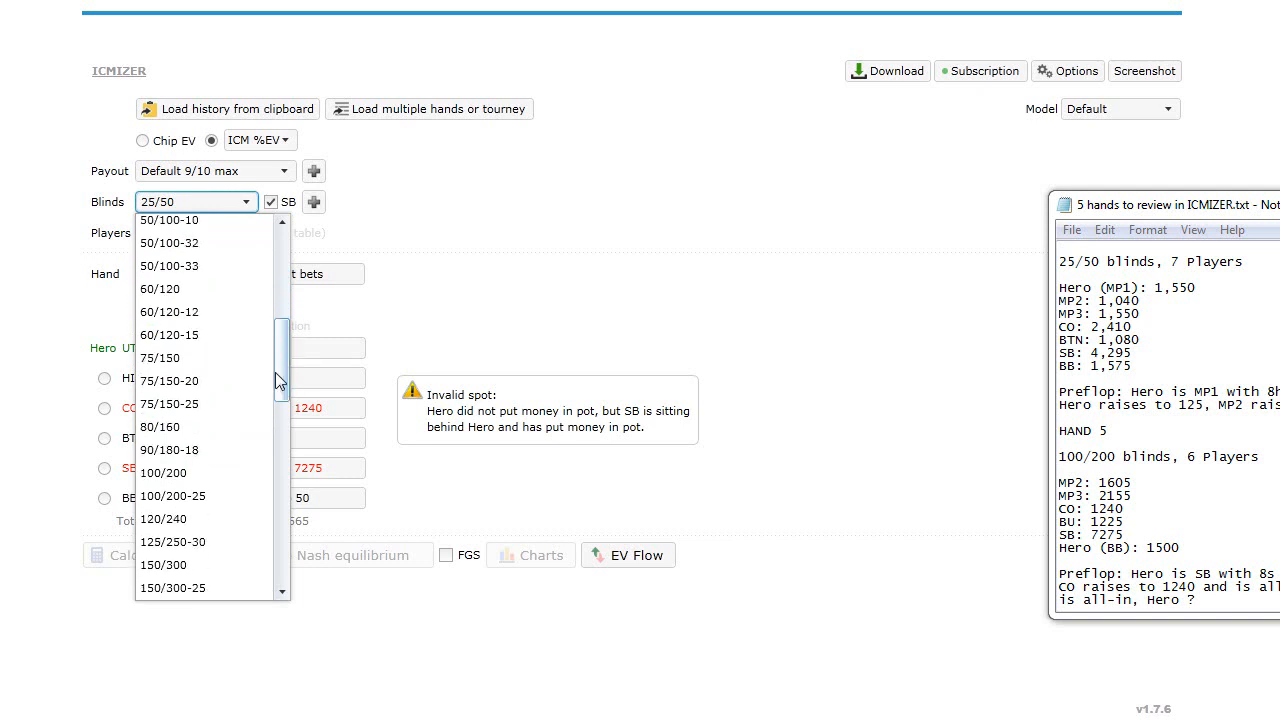
left_click(168, 471)
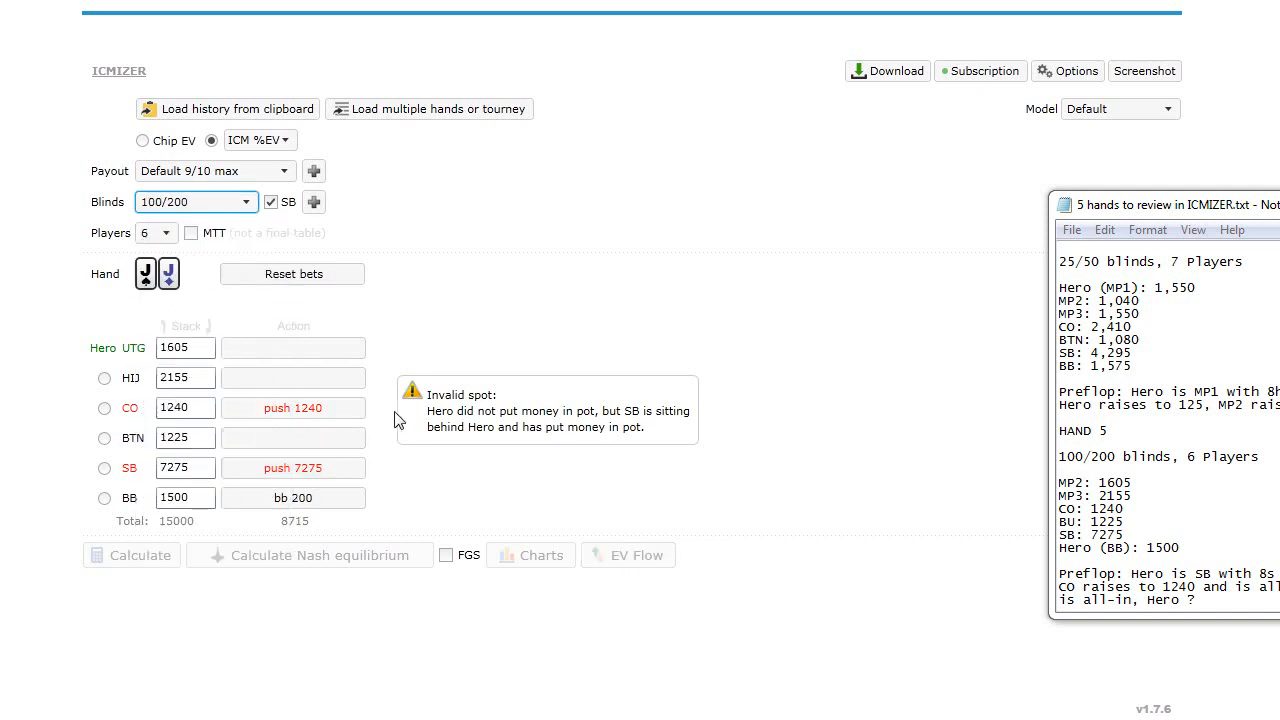
left_click(104, 498)
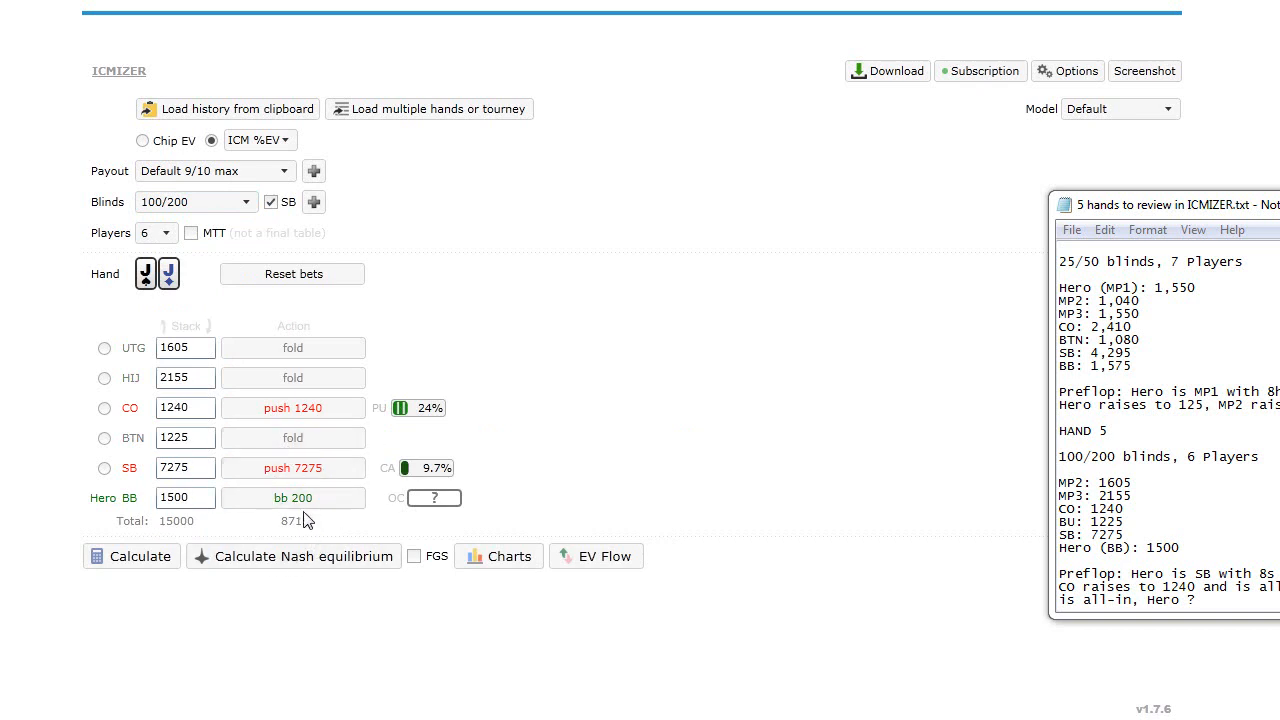
- Enable FGS and calculate the FGS Nash equilibrium for Hand 5, then check Hero's hand in the notes
left_click(413, 557)
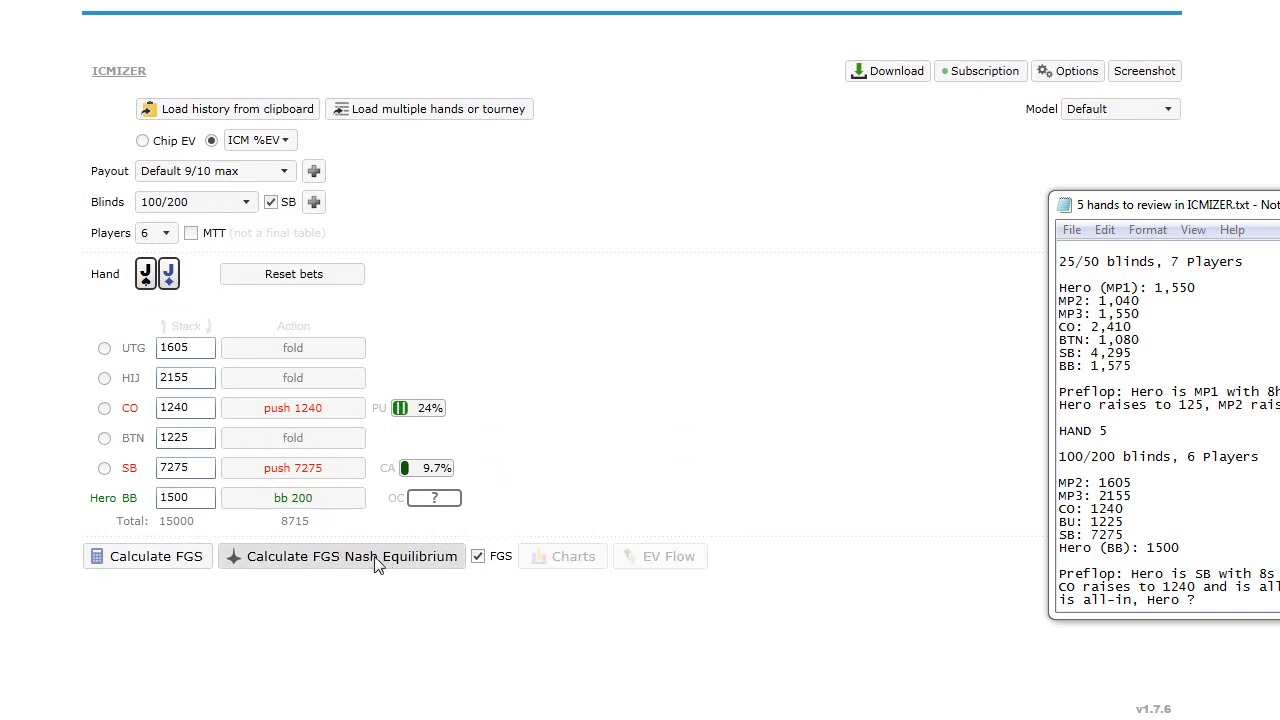
left_click(377, 563)
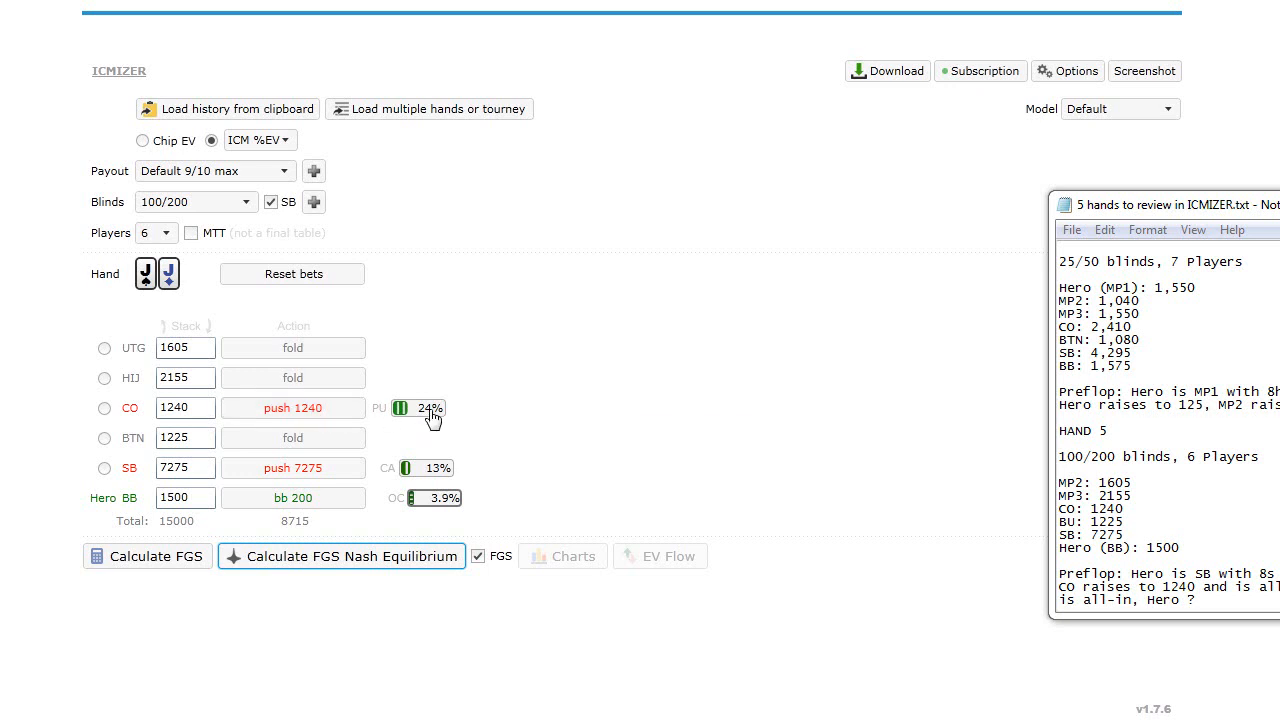
mouse_move(432, 416)
left_click(1206, 538)
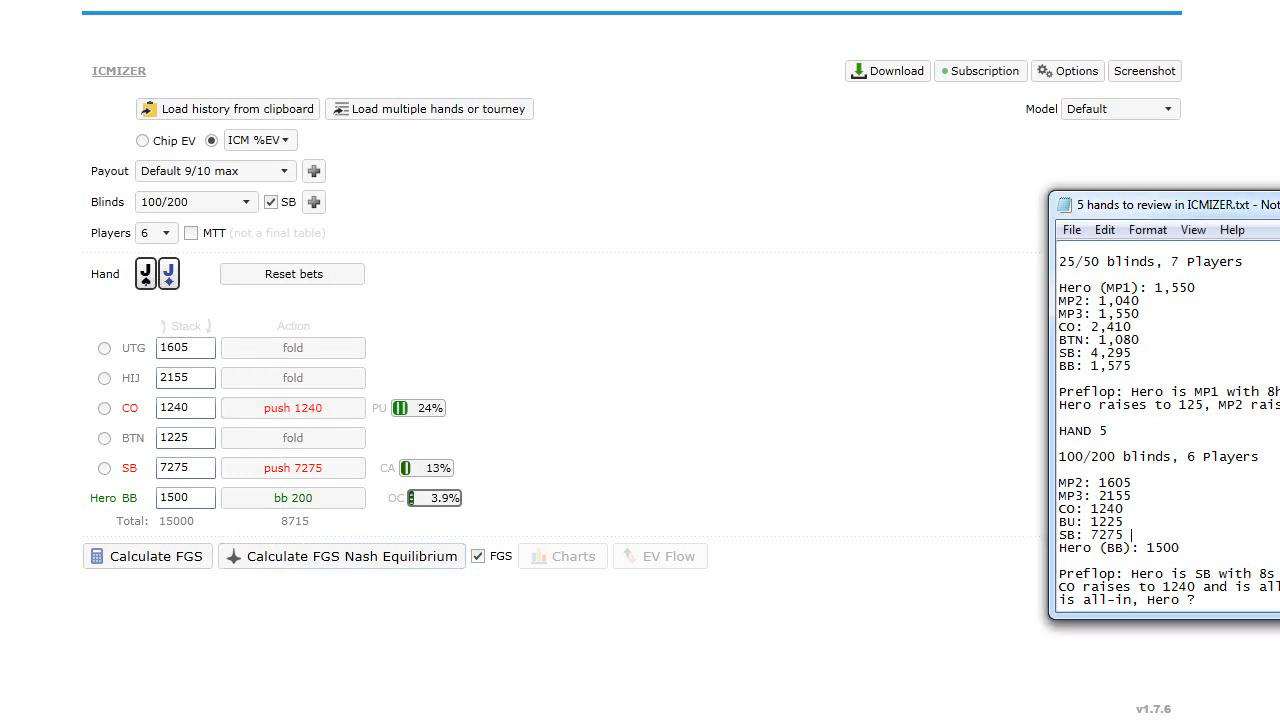
- Set Hero's hand to 88, review the CO and SB ranges, and calculate the FGS result
left_click(165, 279)
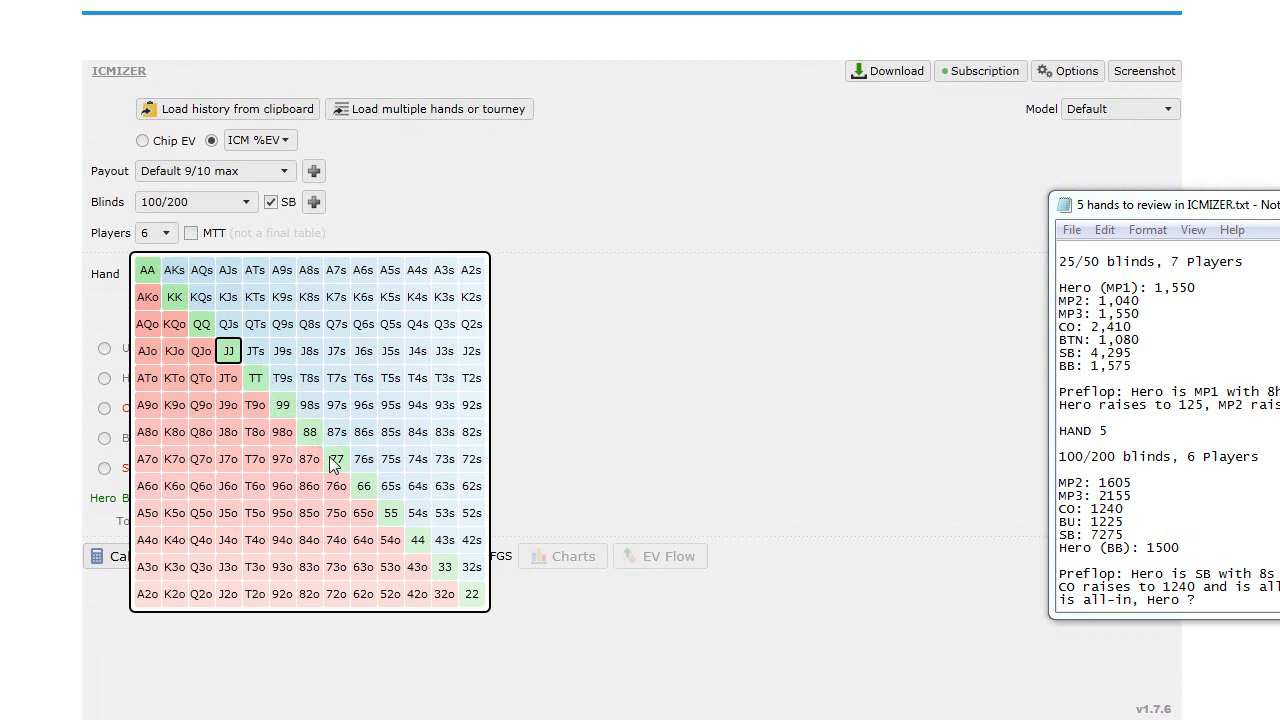
left_click(308, 433)
mouse_move(423, 416)
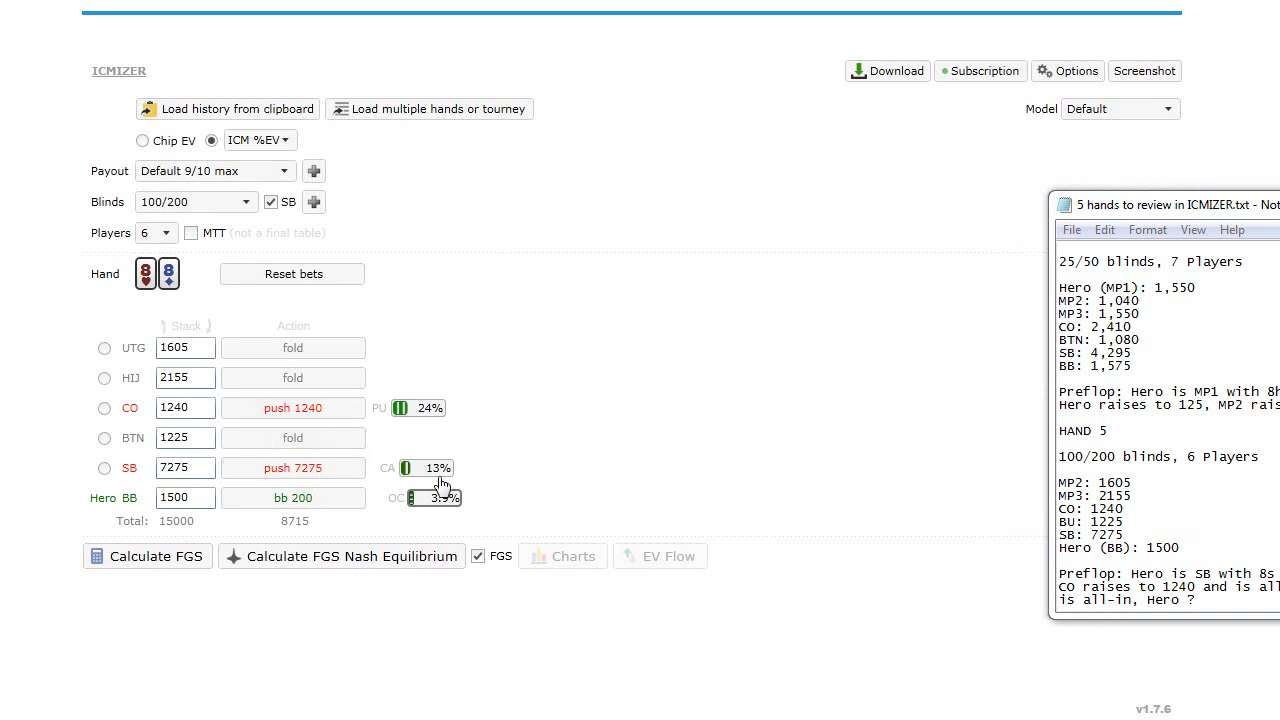
mouse_move(425, 478)
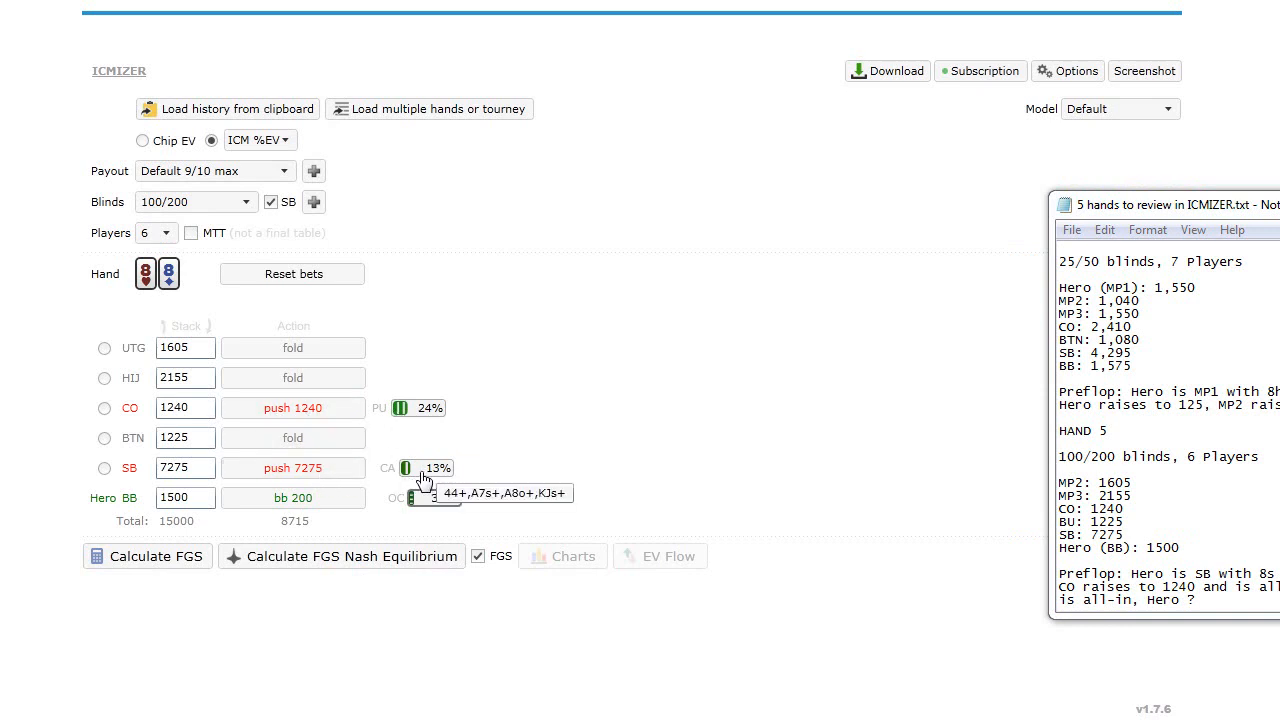
left_click(158, 565)
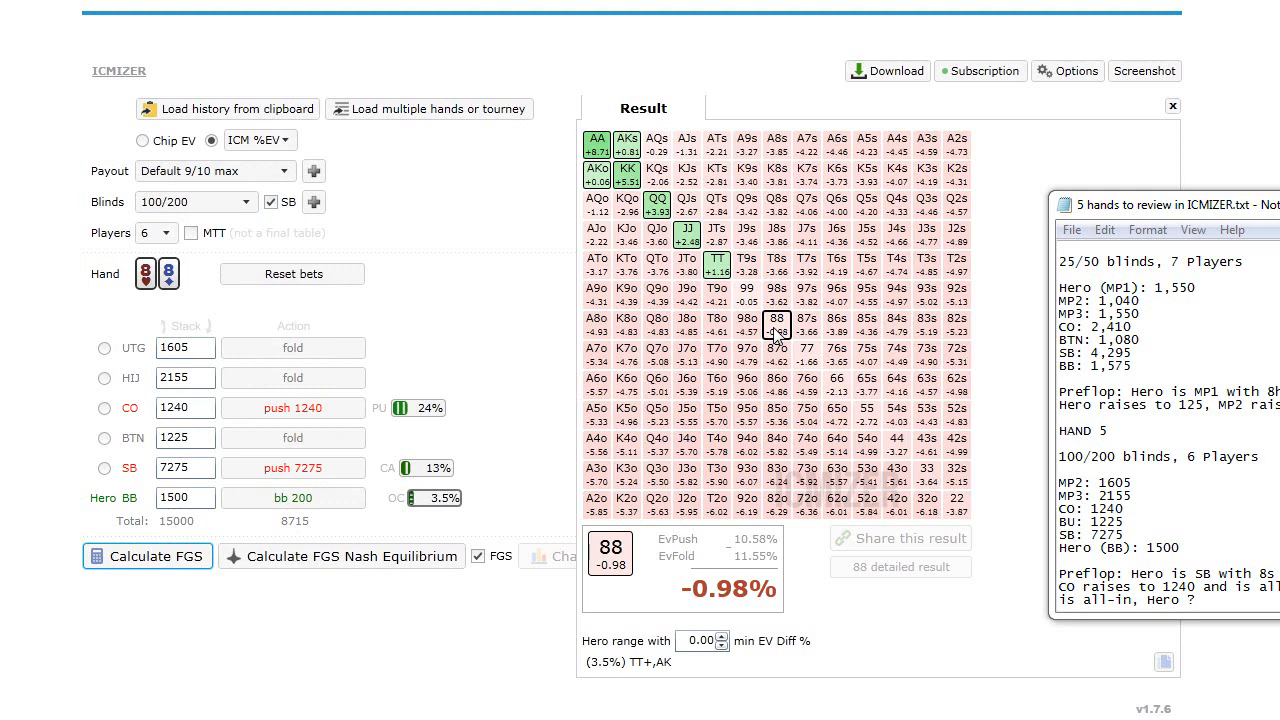
- Change the payout structure to Fifty 50 and recalculate the FGS Nash equilibrium
left_click(218, 171)
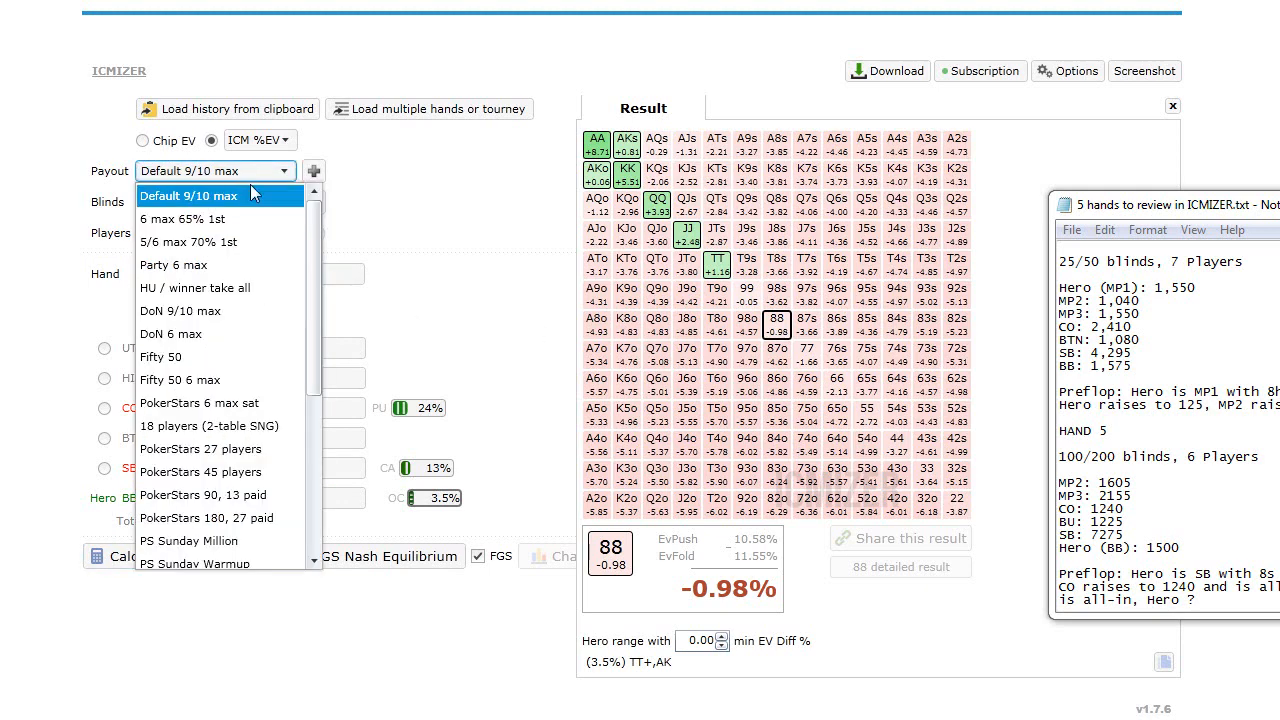
left_click(237, 357)
left_click(345, 562)
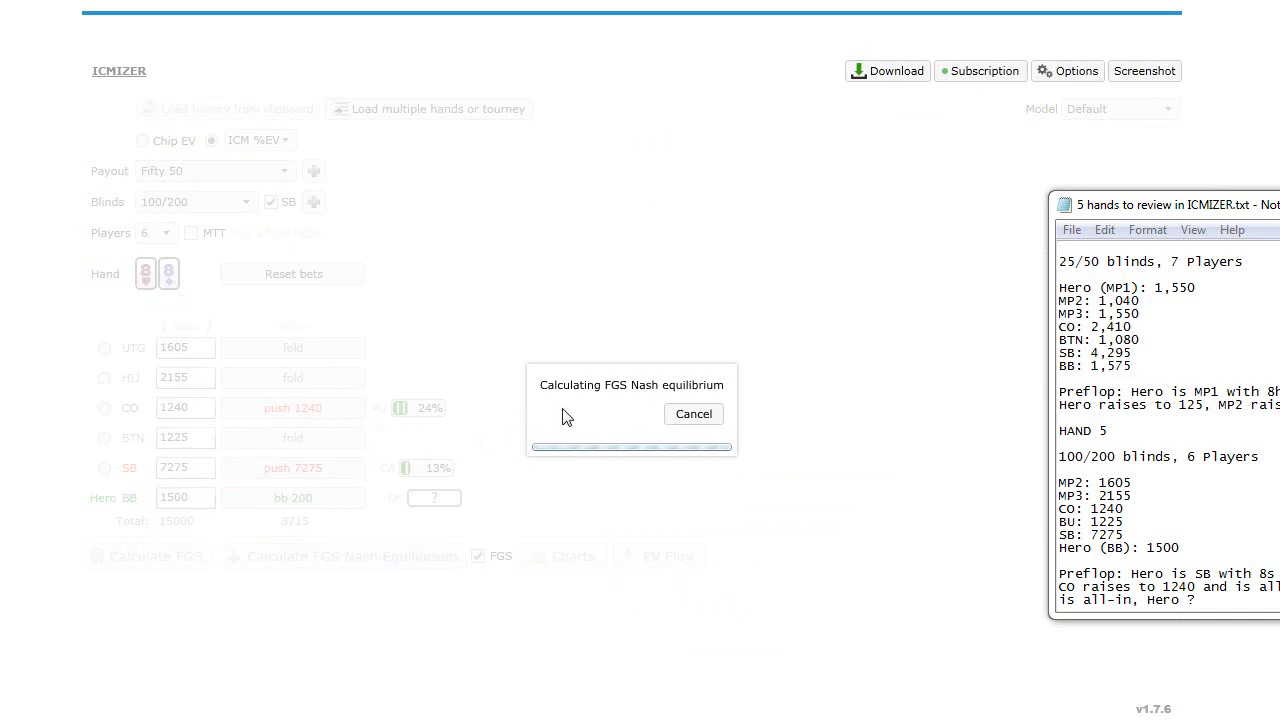
mouse_move(442, 412)
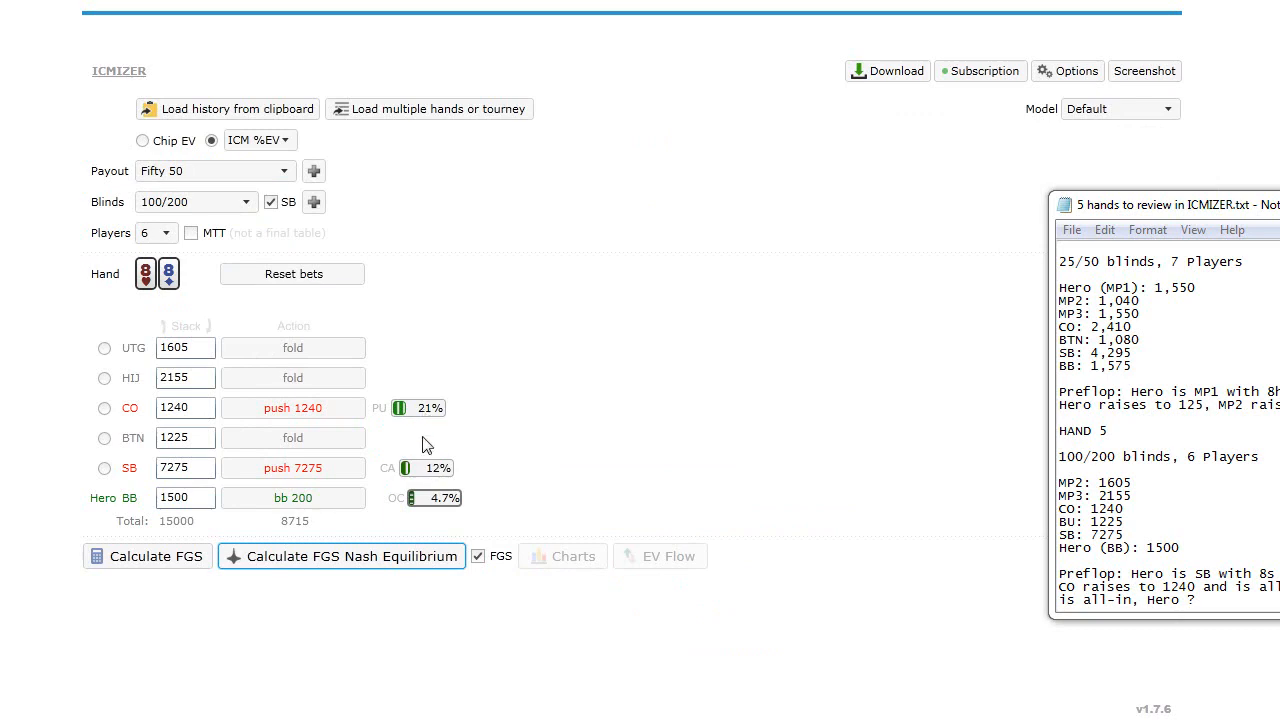
- Calculate the FGS result for Hero's 88 under the Fifty 50 payout and inspect CO's push range
left_click(184, 560)
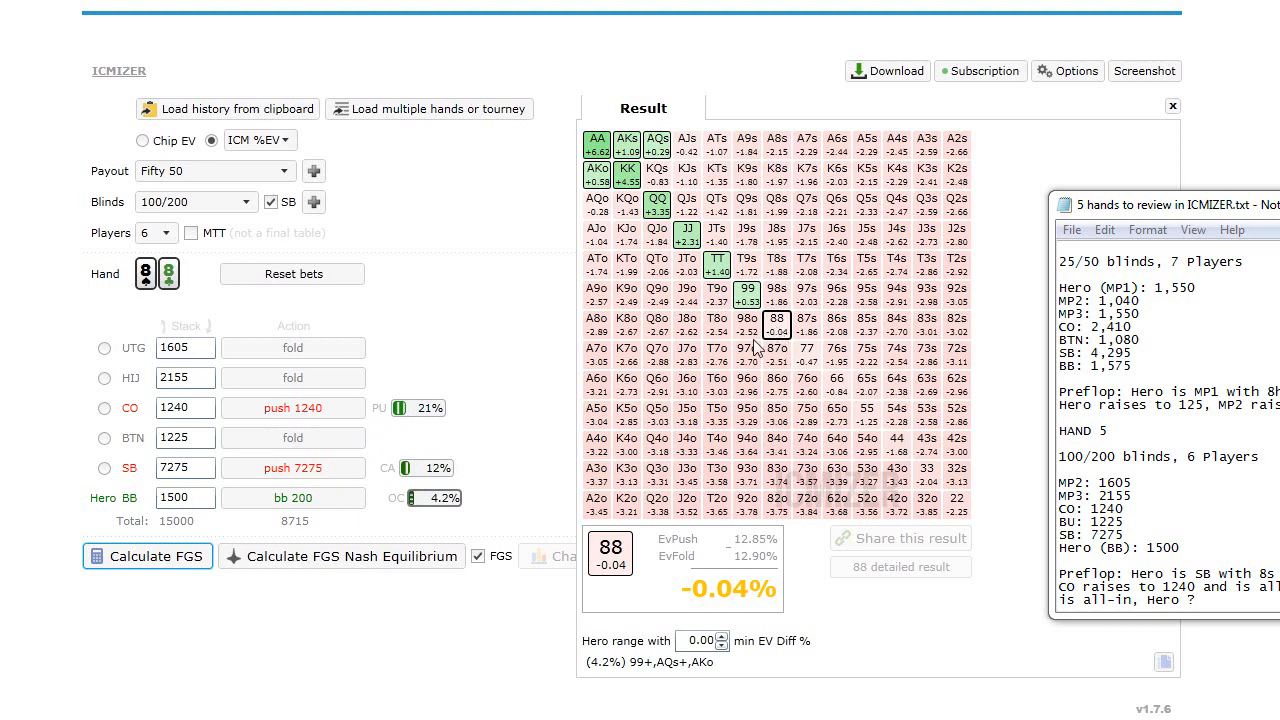
left_click(423, 410)
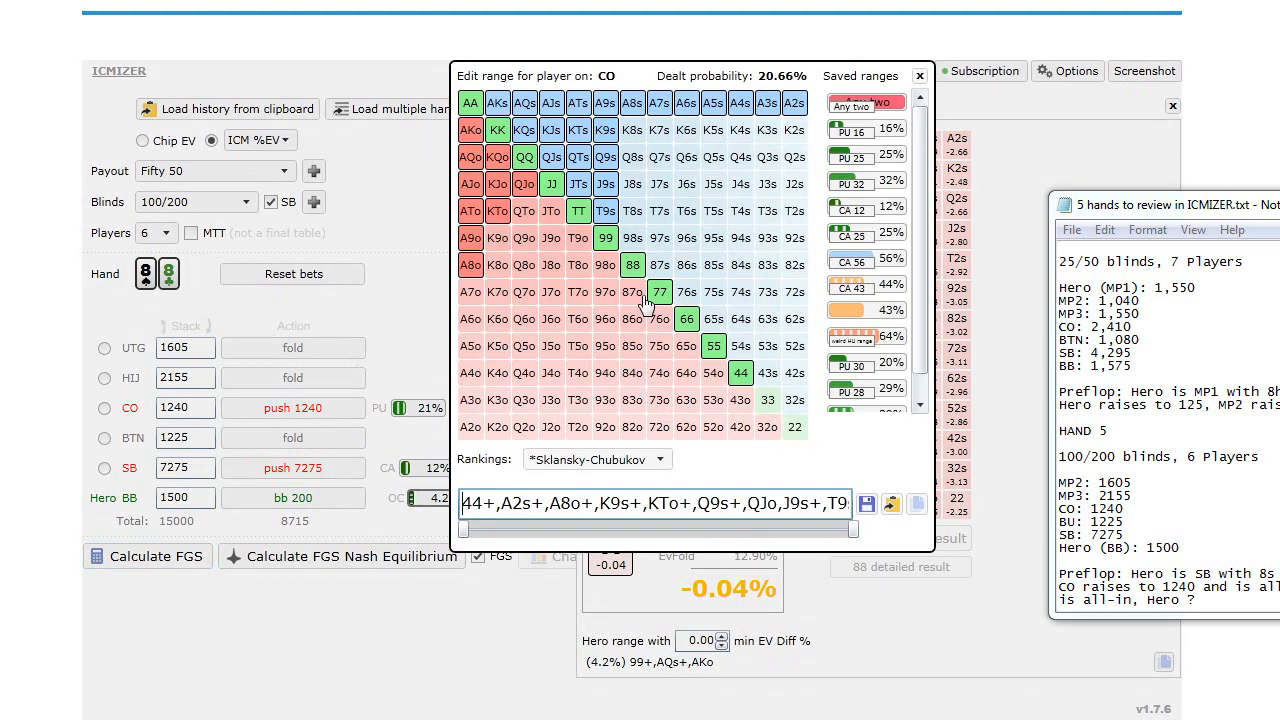
left_click(434, 360)
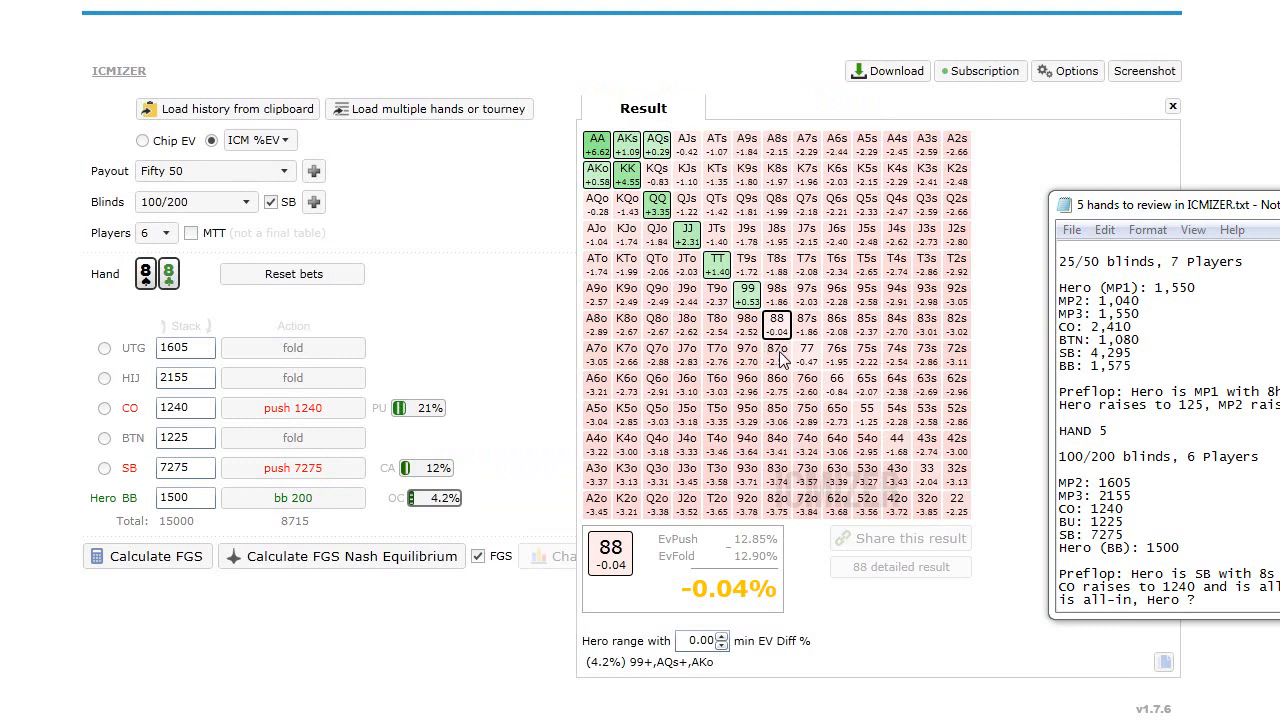
- Turn off FGS and chart the EV of Hero's 88 against different CO push ranges, then close the chart
left_click(478, 556)
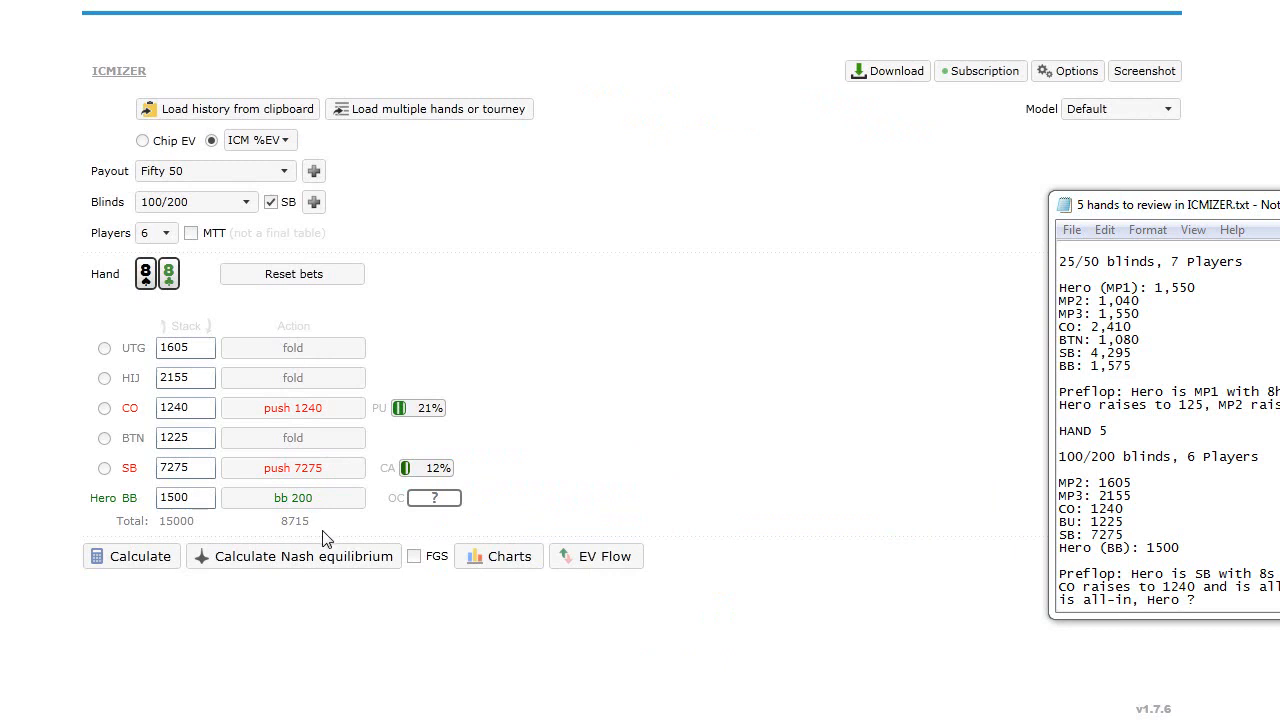
left_click(510, 556)
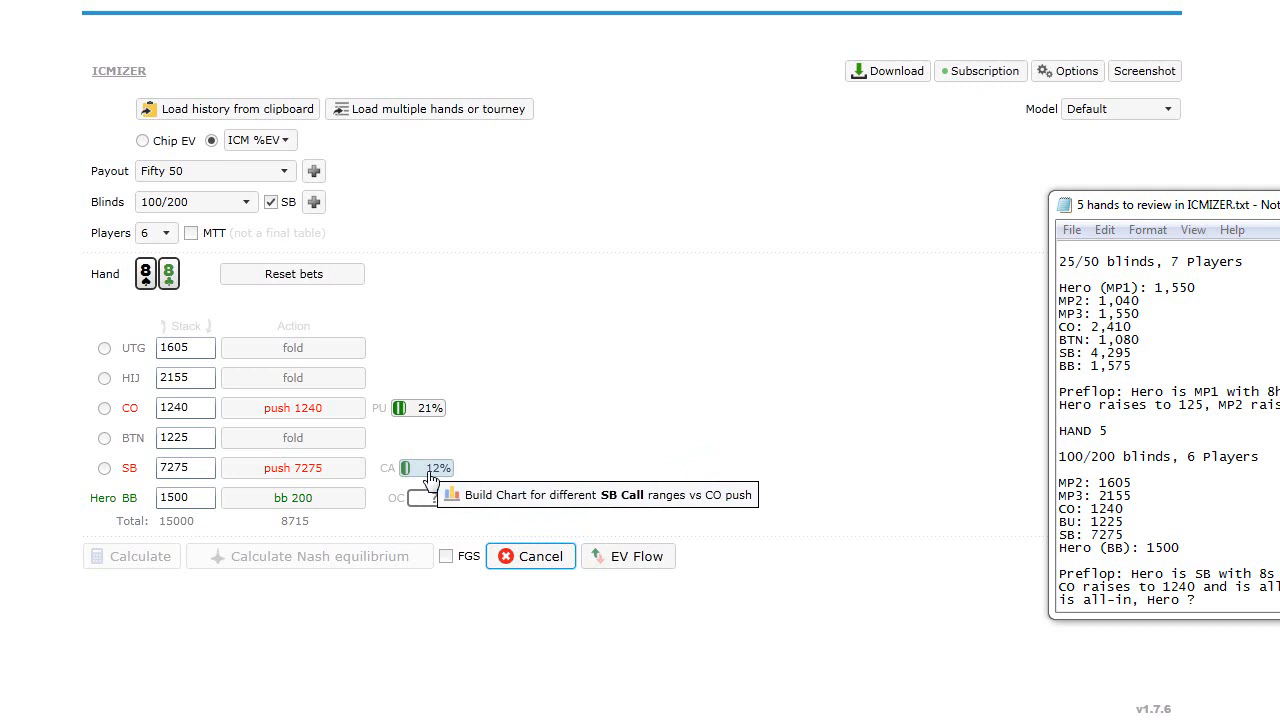
left_click(418, 412)
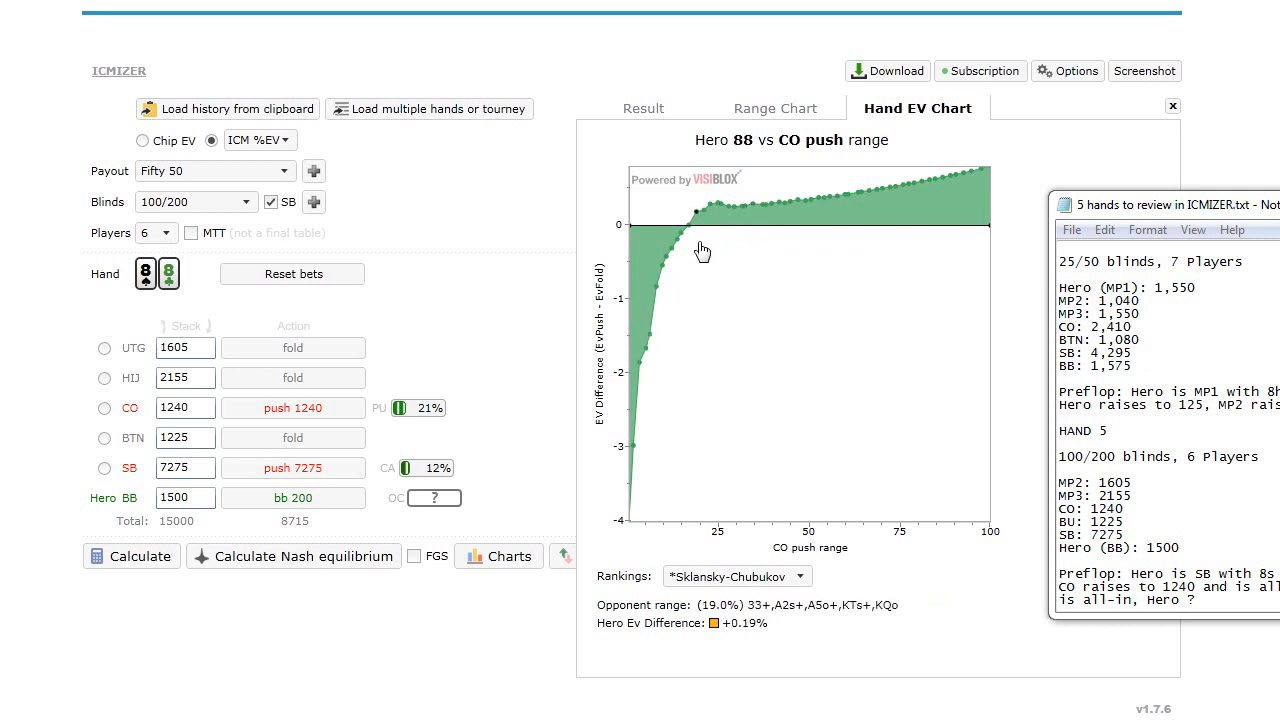
left_click(1172, 106)
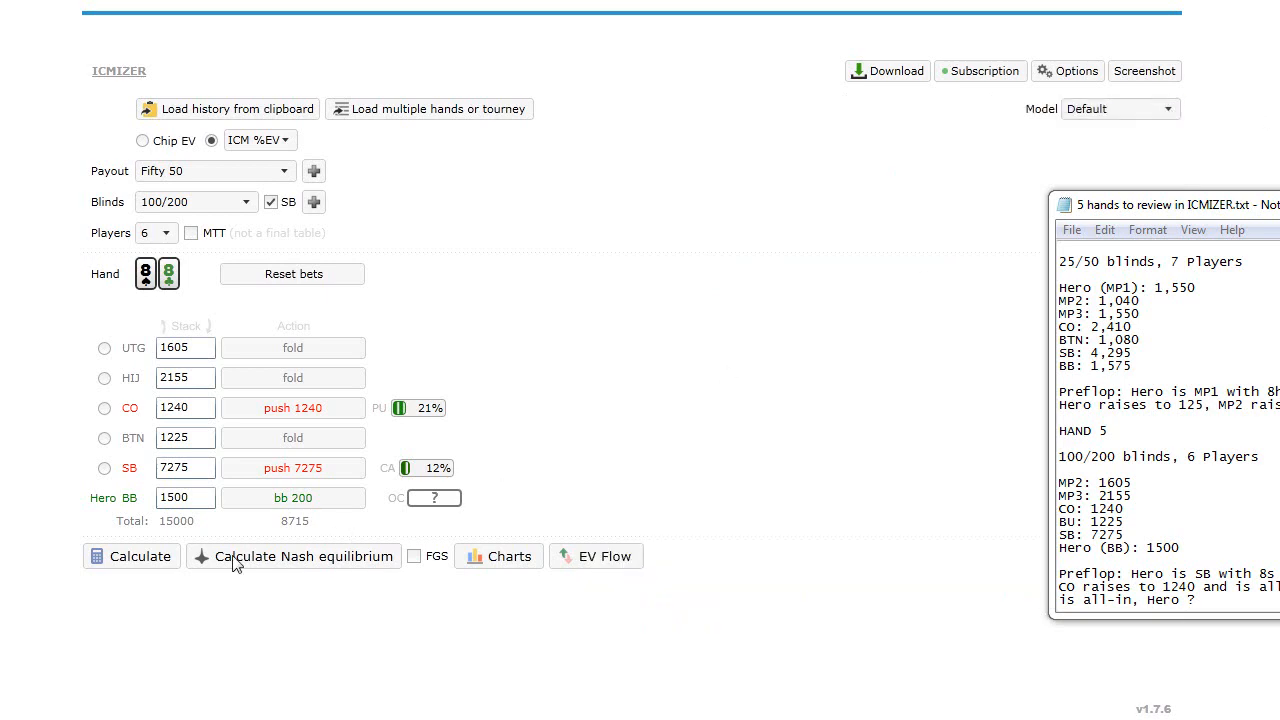
- Calculate Hero's overcall result without FGS for comparison, then turn FGS back on
left_click(138, 563)
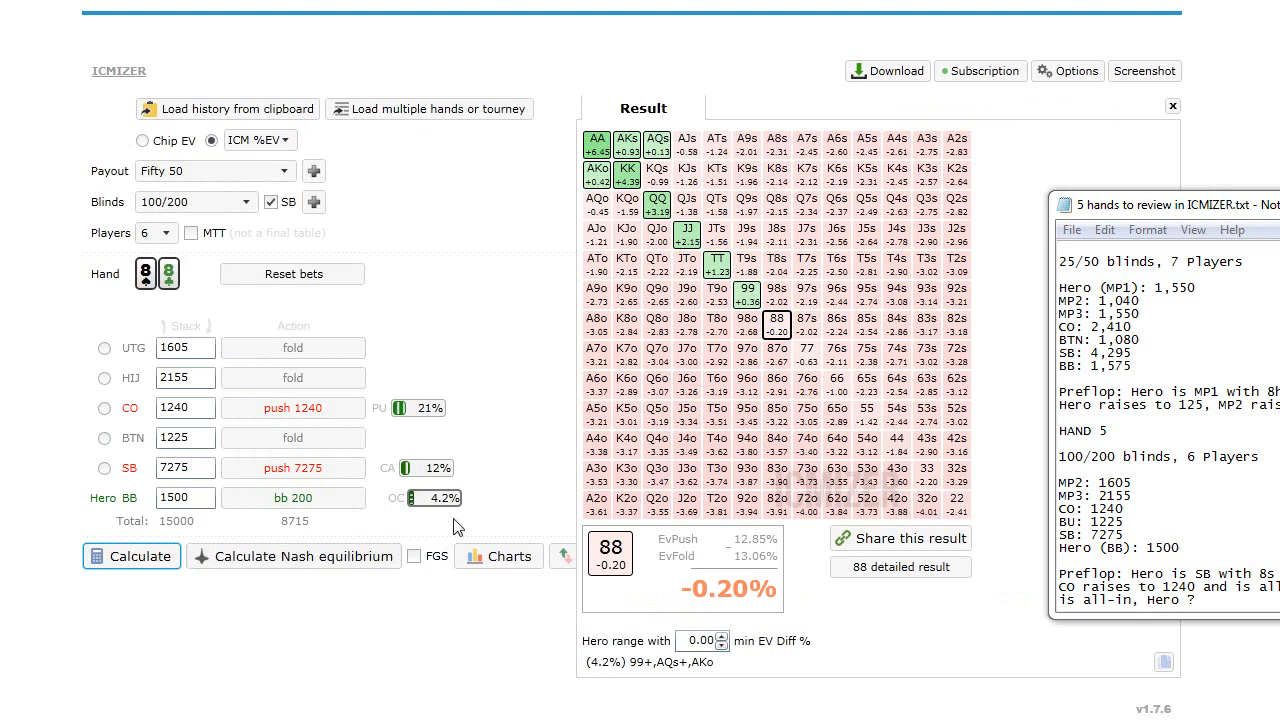
left_click(414, 556)
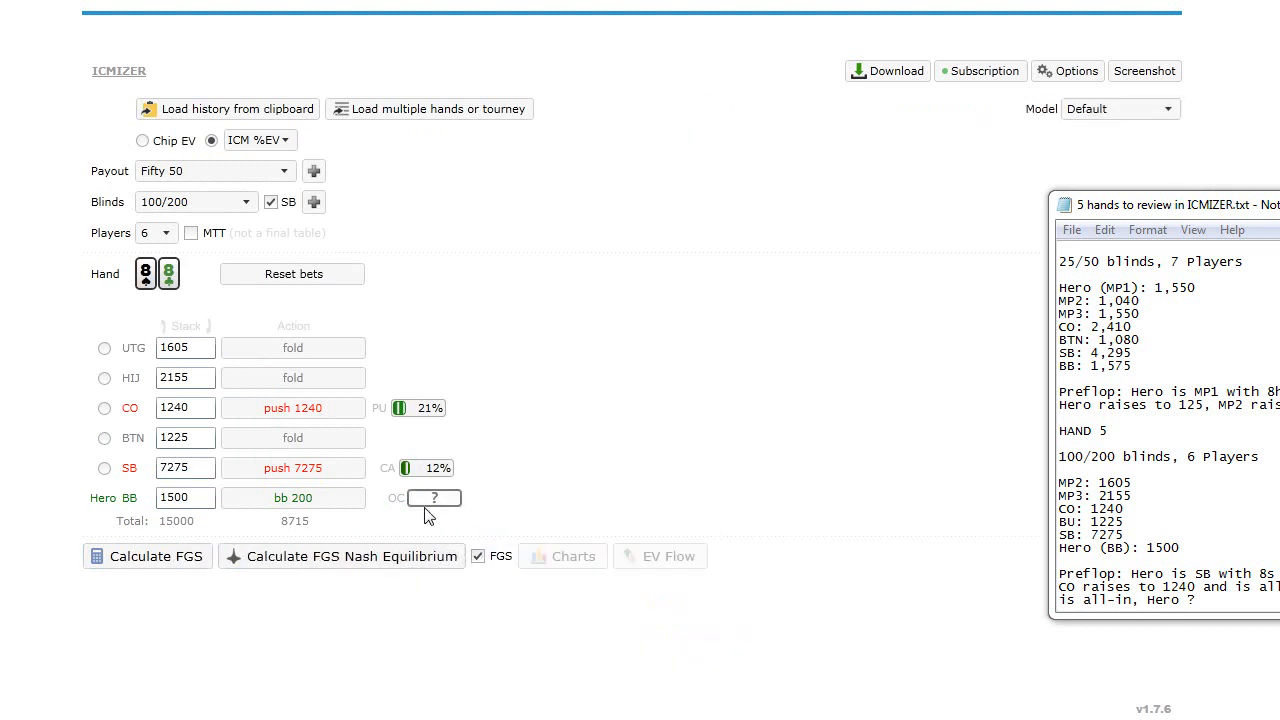